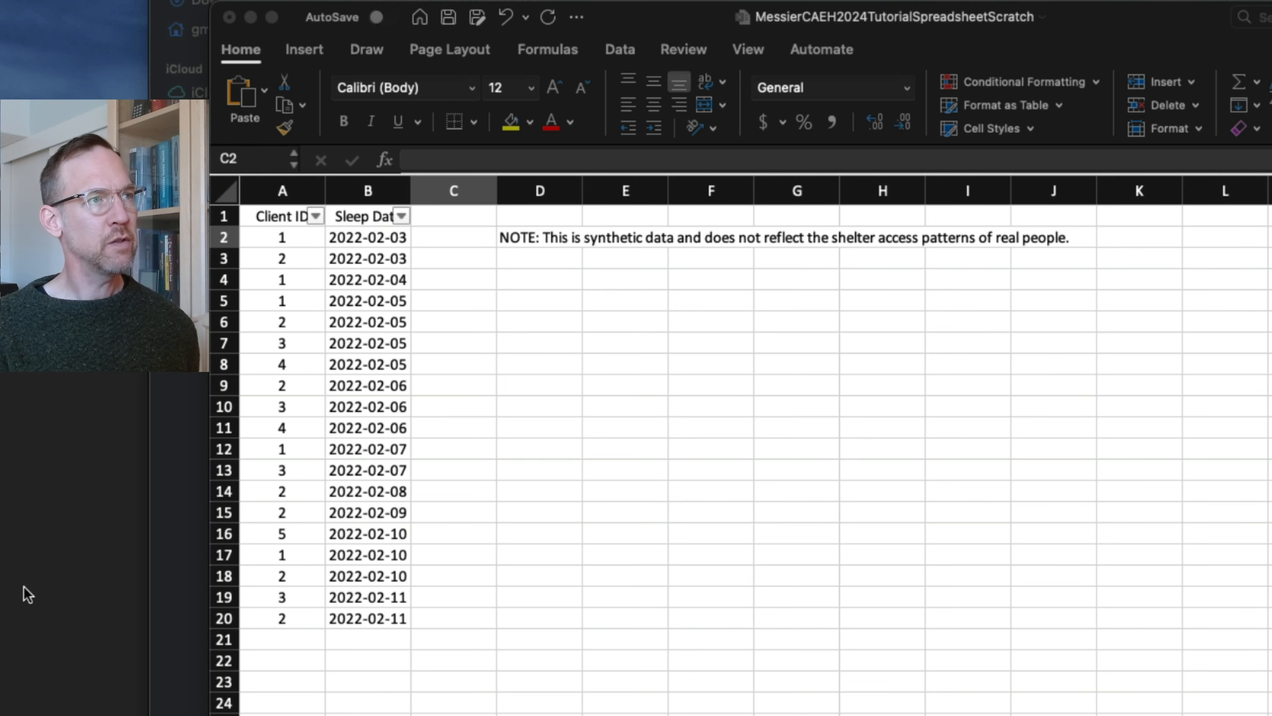
Examine how client IDs pair with sleep dates in the first records of the sleep data, rows 2 to 5
{"action": "left_click", "coordinate": [334, 258]}
{"action": "left_click", "coordinate": [335, 254]}
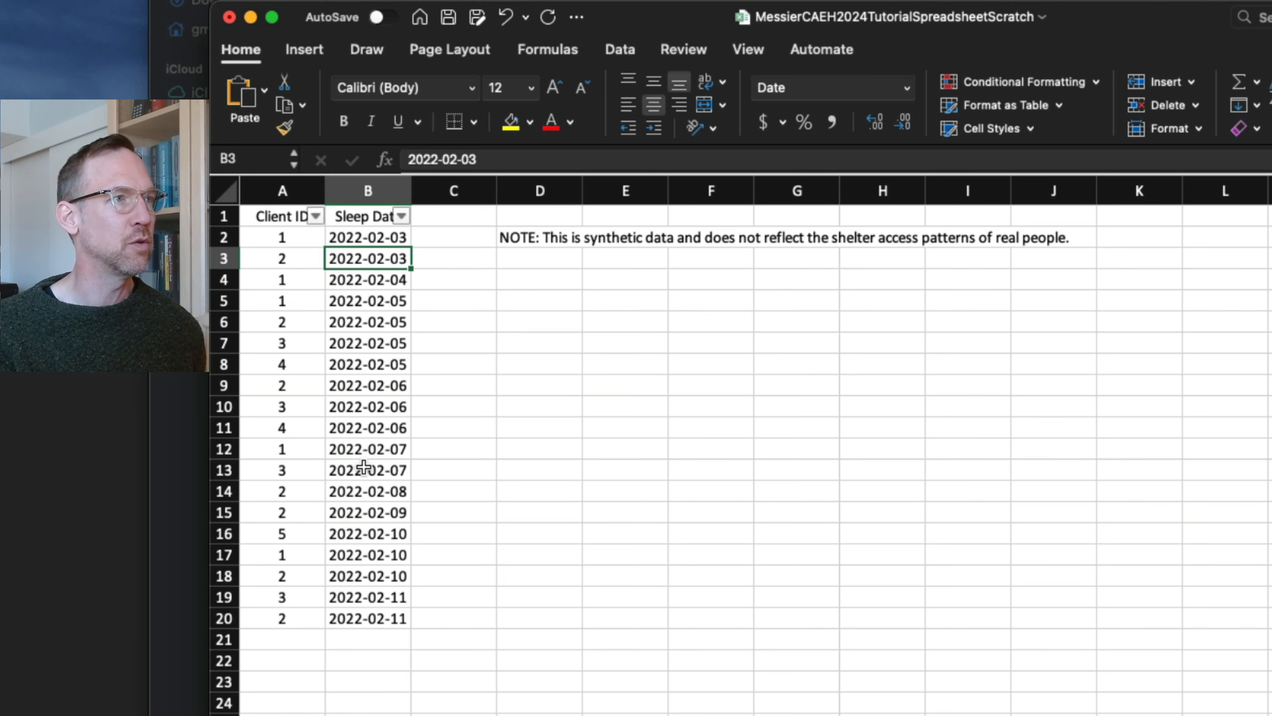
{"action": "left_click", "coordinate": [360, 240]}
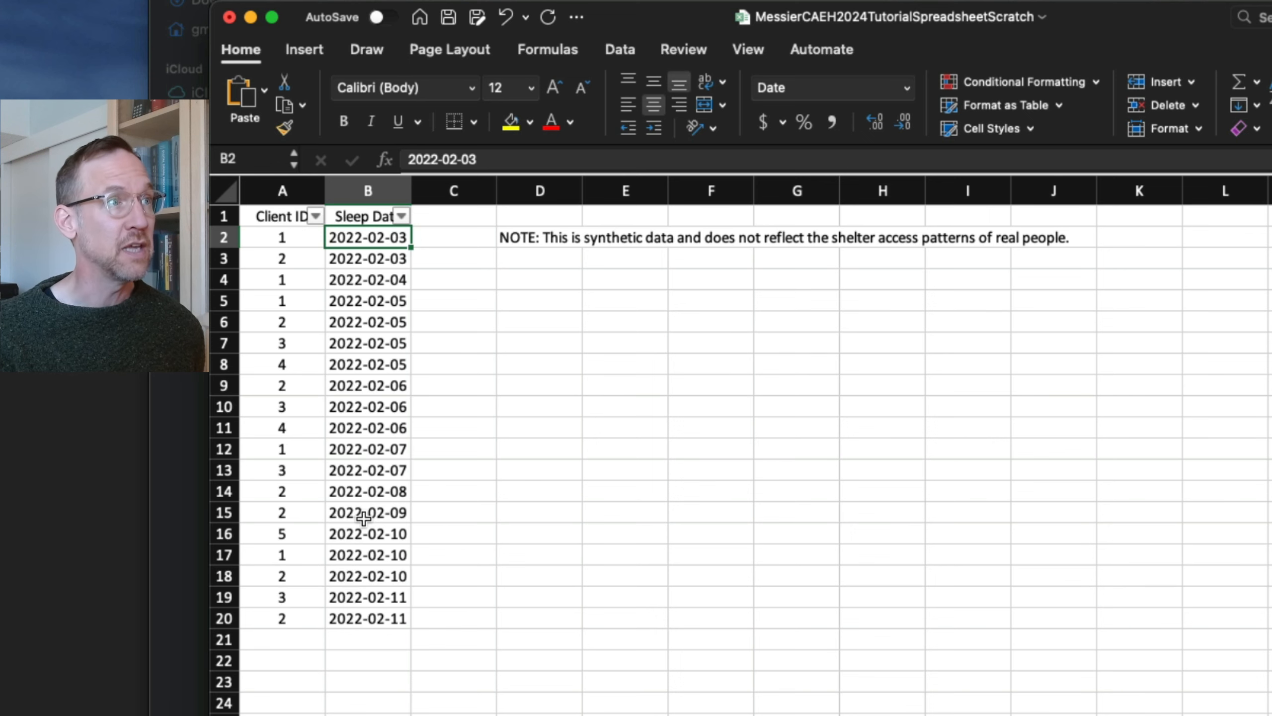
{"action": "left_click", "coordinate": [286, 239]}
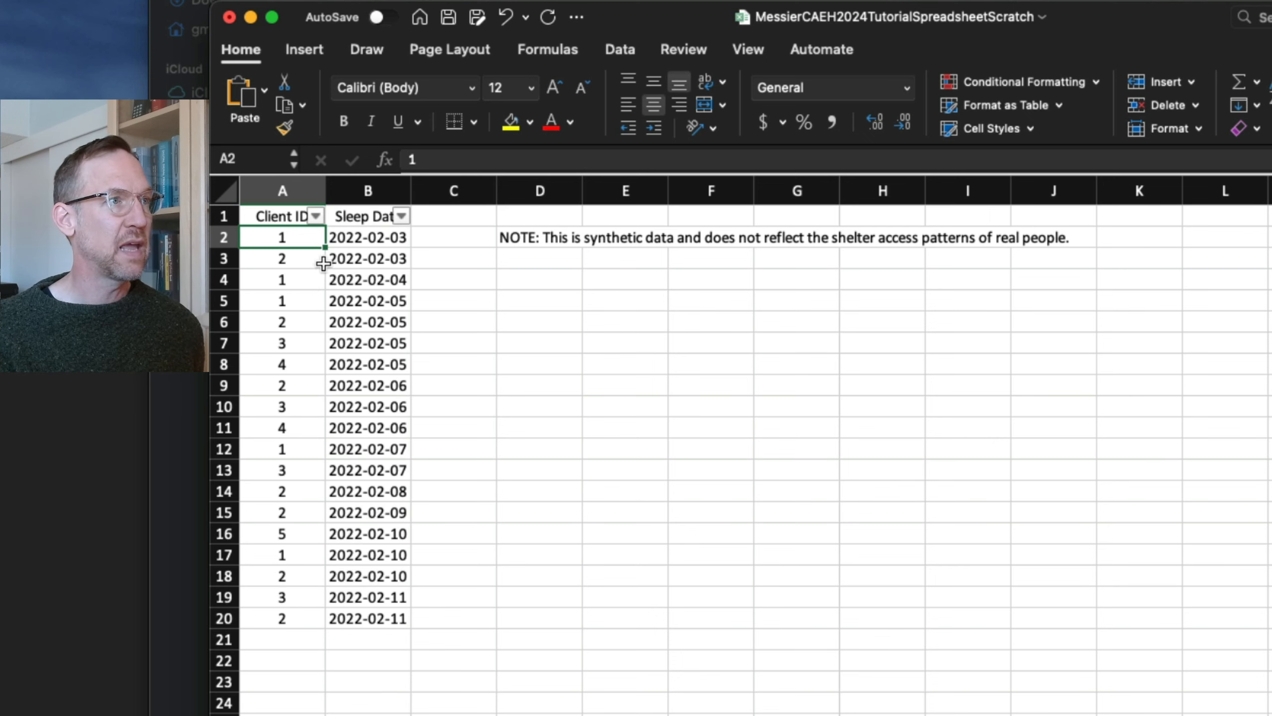
{"action": "left_click", "coordinate": [343, 243]}
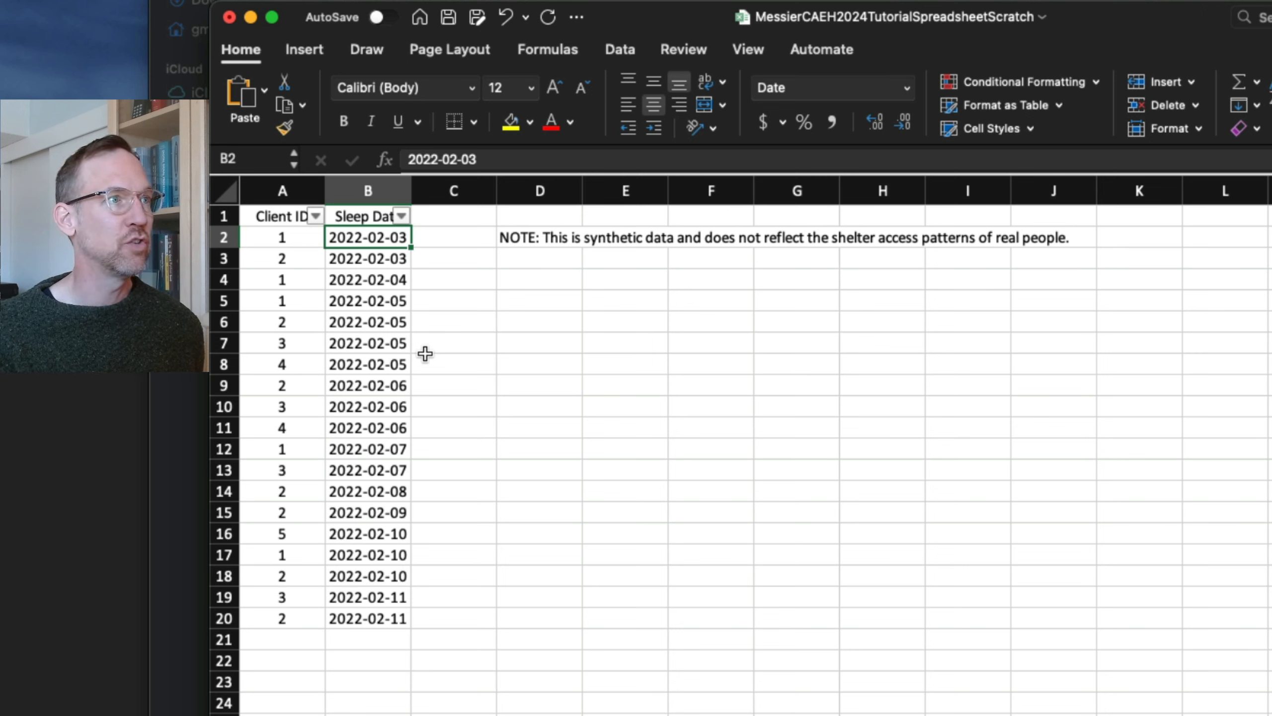
{"action": "key", "text": "Left"}
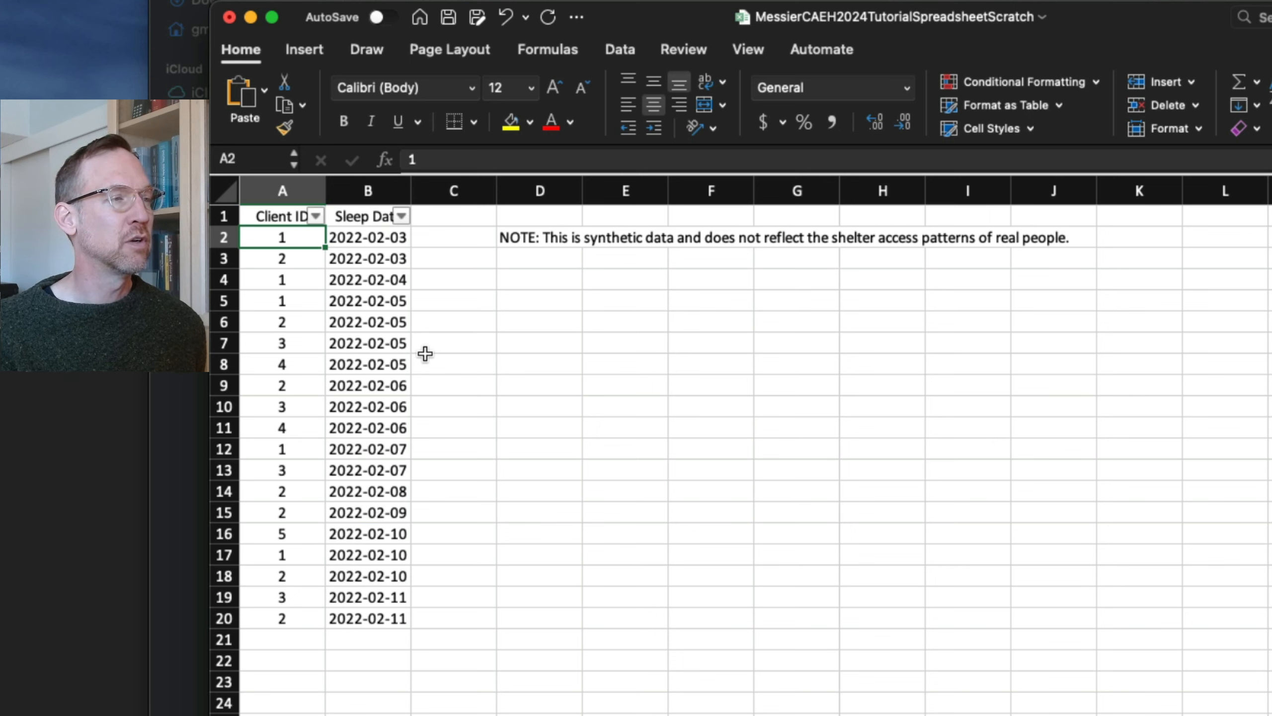
{"action": "key", "text": "Right"}
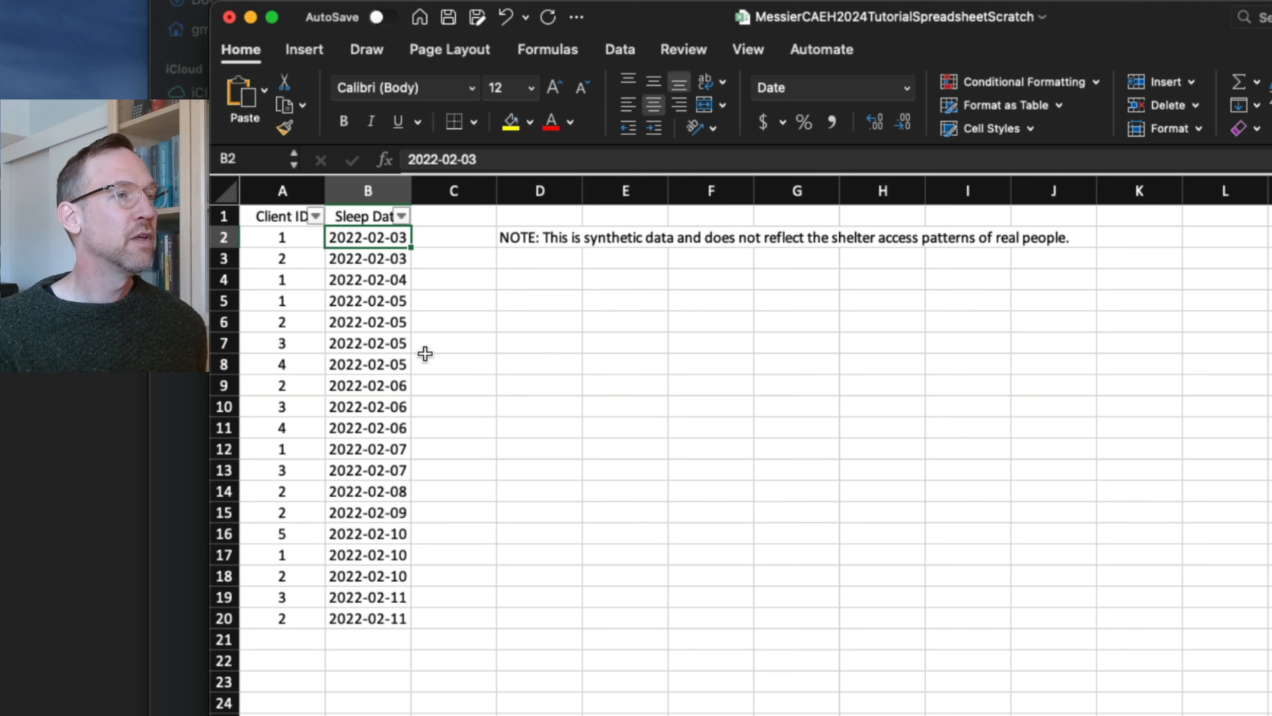
{"action": "key", "text": "Down"}
{"action": "key", "text": "Down"}
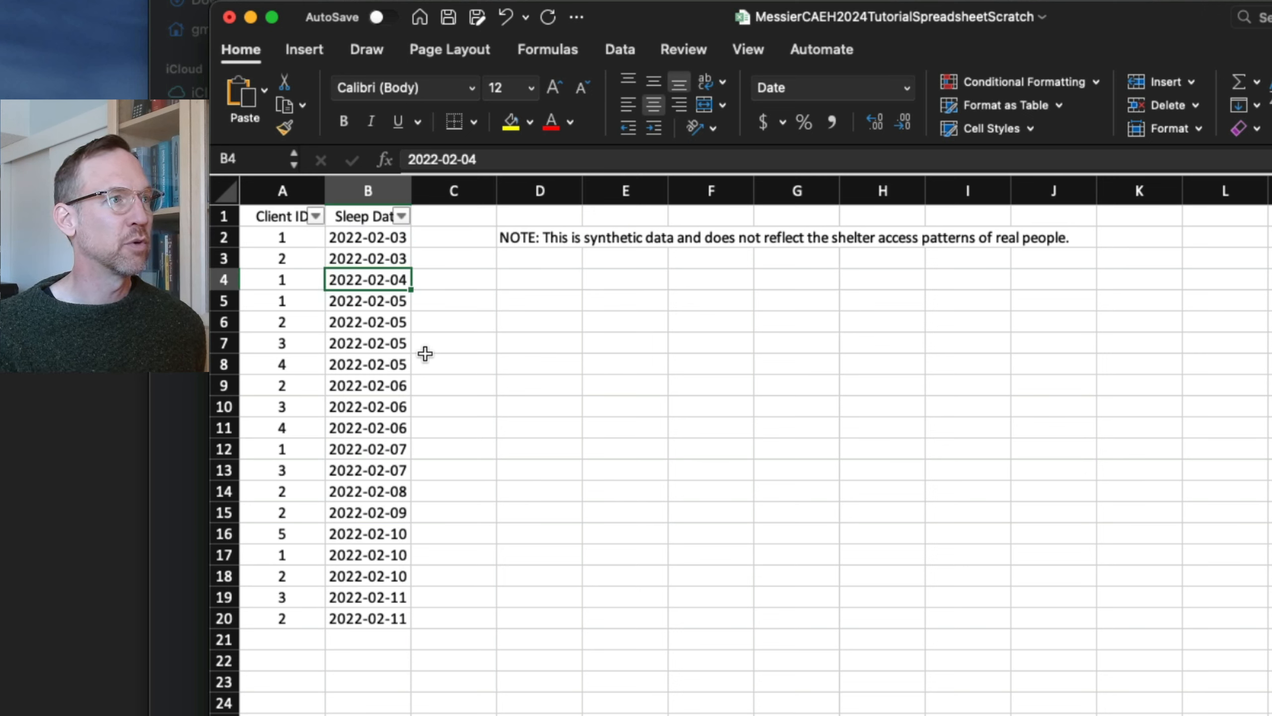
{"action": "key", "text": "Down"}
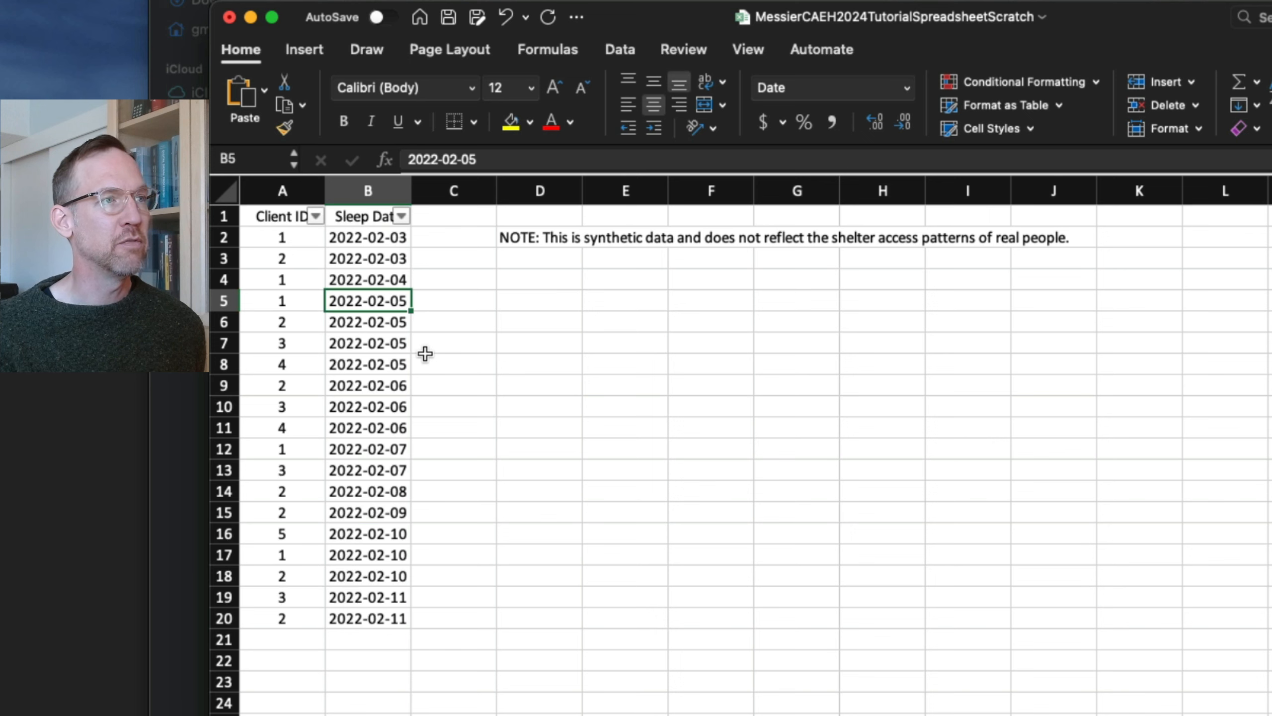
{"action": "left_click", "coordinate": [353, 245]}
{"action": "mouse_move", "coordinate": [354, 244]}
{"action": "left_mouse_down"}
{"action": "mouse_move", "coordinate": [357, 258]}
{"action": "mouse_move", "coordinate": [322, 254]}
{"action": "mouse_move", "coordinate": [370, 259]}
{"action": "left_mouse_up"}
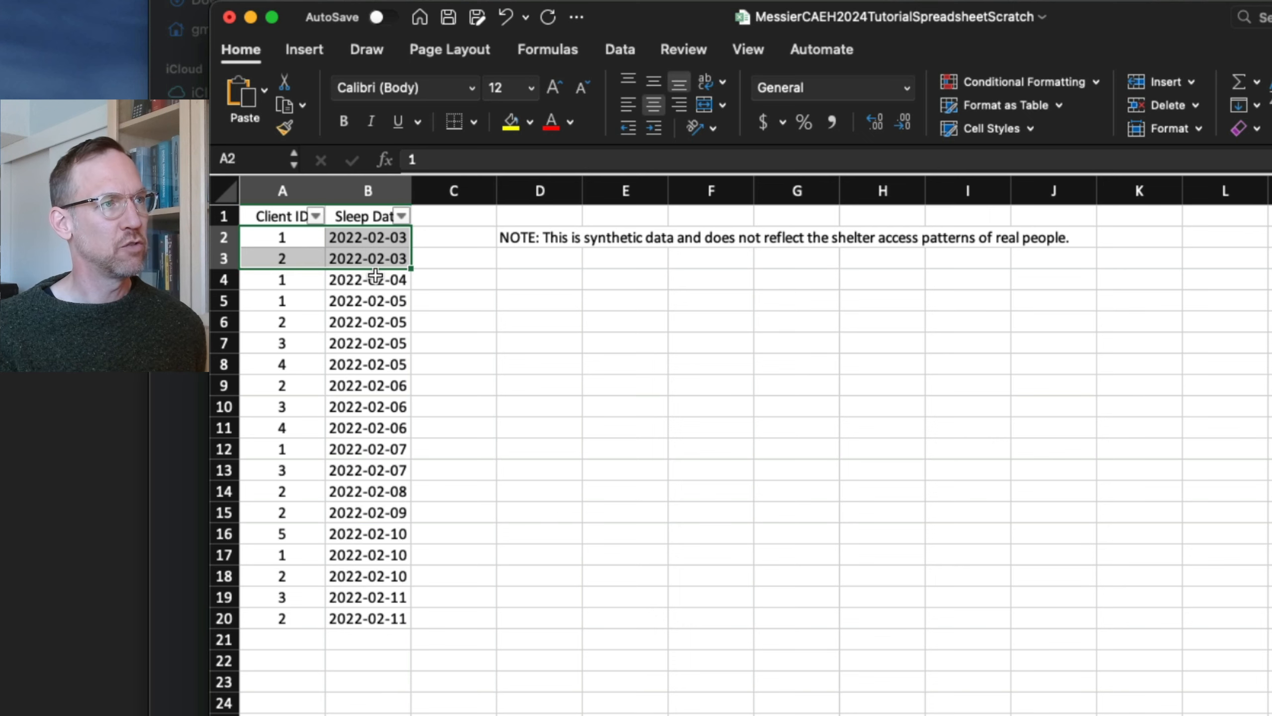
{"action": "left_click_drag", "start_coordinate": [298, 279], "coordinate": [396, 282]}
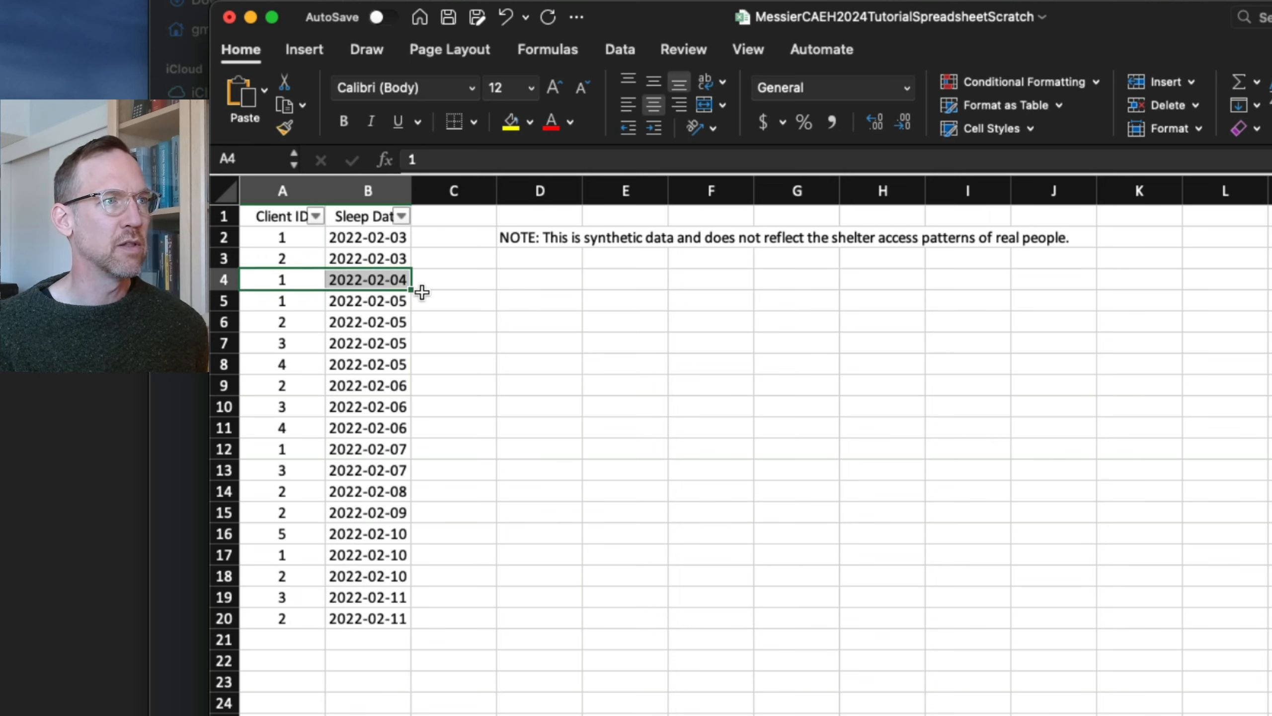
{"action": "left_click", "coordinate": [471, 279]}
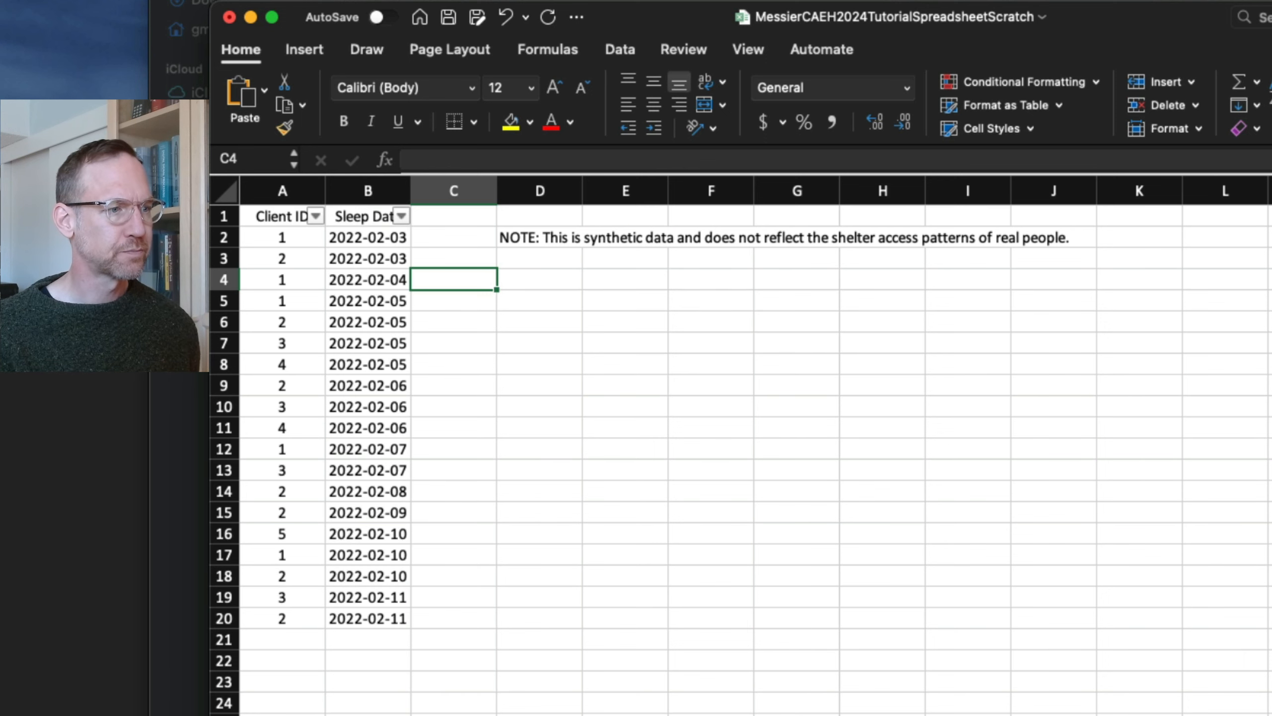
On the sheet holding Today's Date and the threshold labels, enter a bold "Client ID" header in cell A6
{"action": "left_click", "coordinate": [601, 714]}
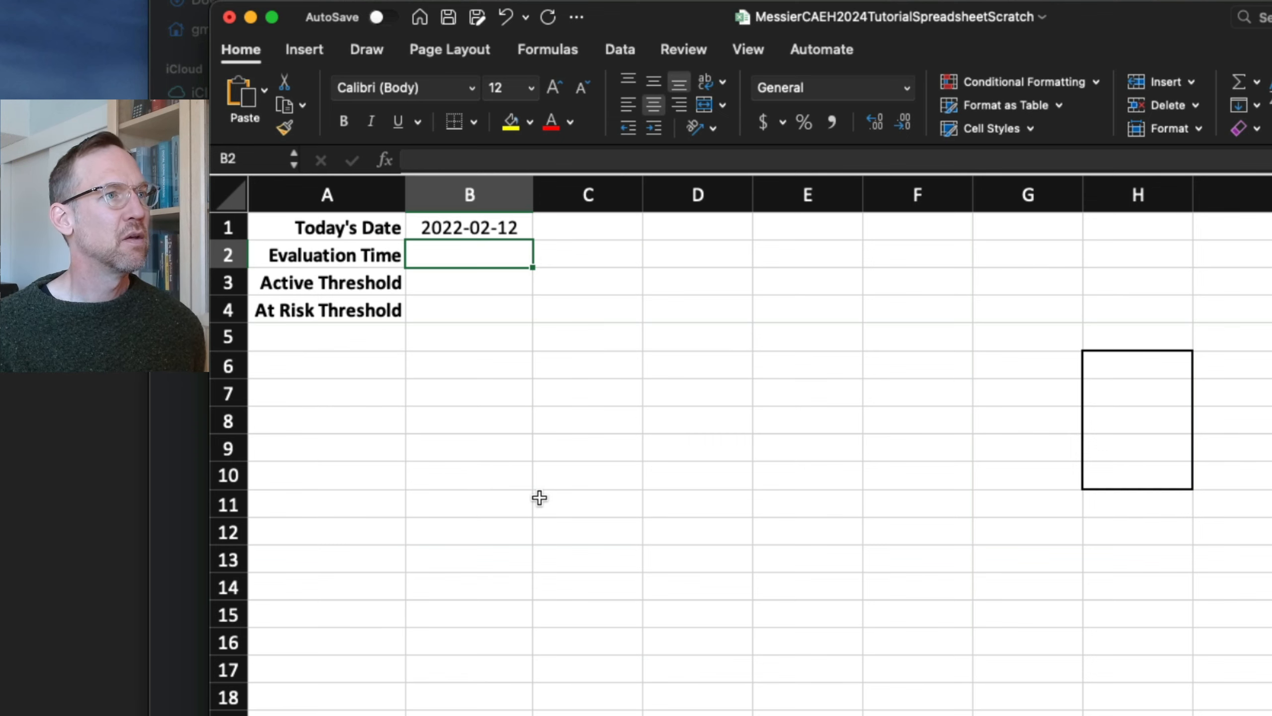
{"action": "key", "text": "Up"}
{"action": "key", "text": "Down"}
{"action": "key", "text": "Down"}
{"action": "key", "text": "Down"}
{"action": "key", "text": "Down"}
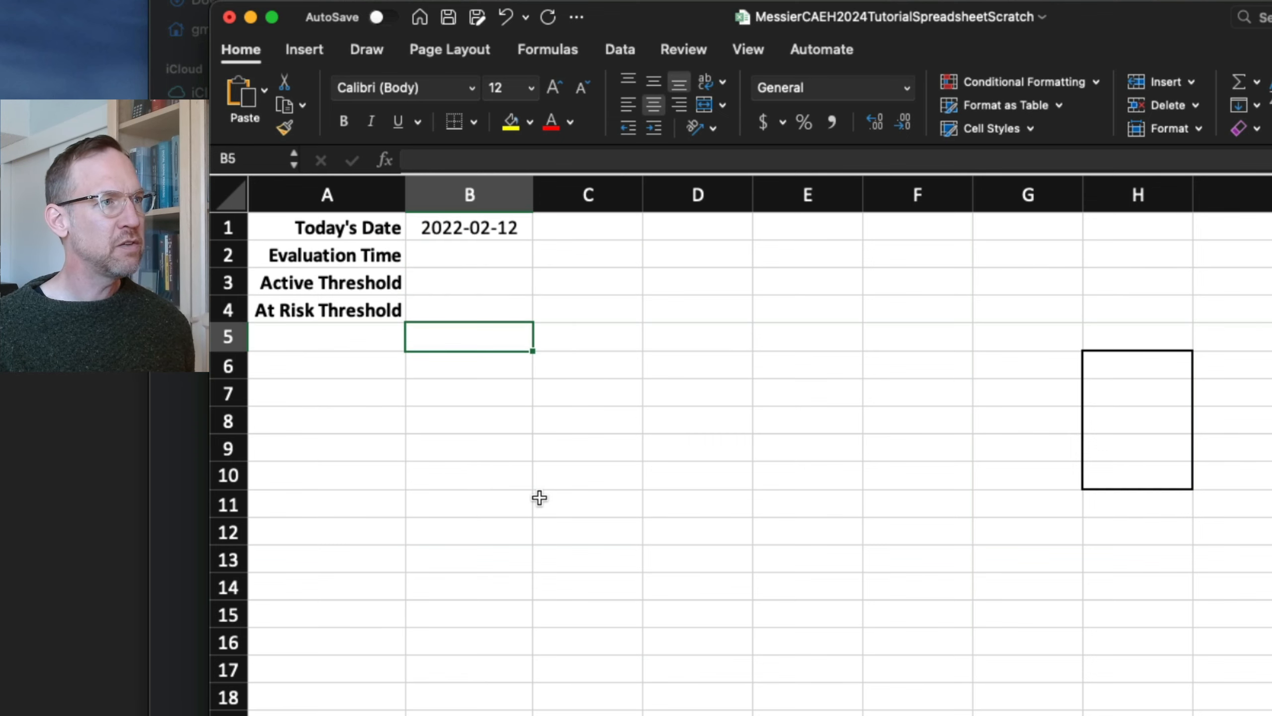
{"action": "key", "text": "Down"}
{"action": "key", "text": "Left"}
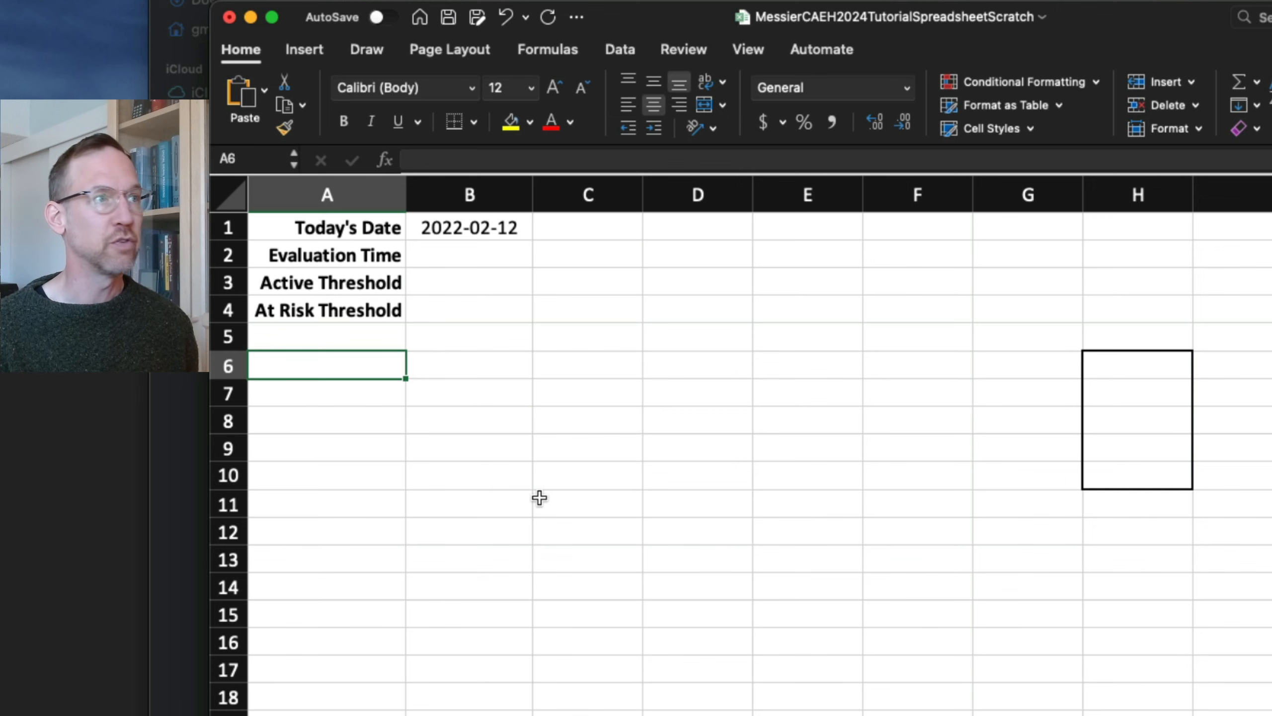
{"action": "type", "text": "Client ID"}
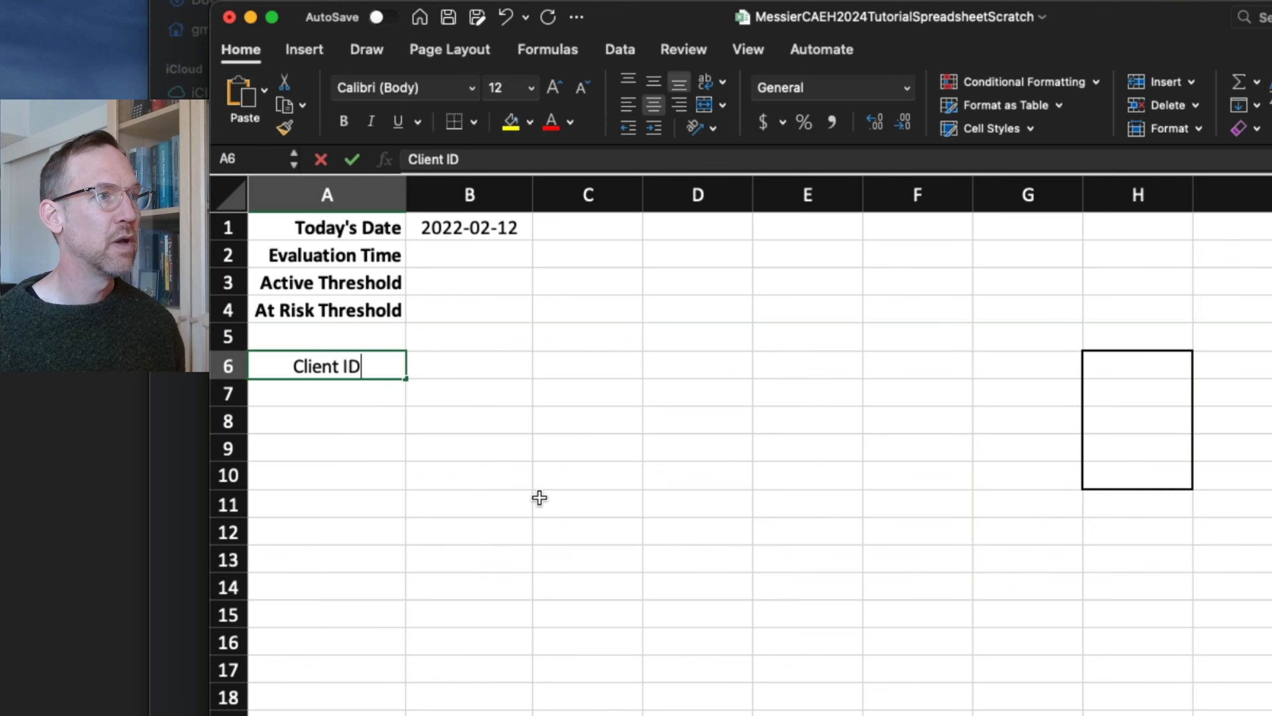
{"action": "key", "text": "Return"}
{"action": "key", "text": "Up"}
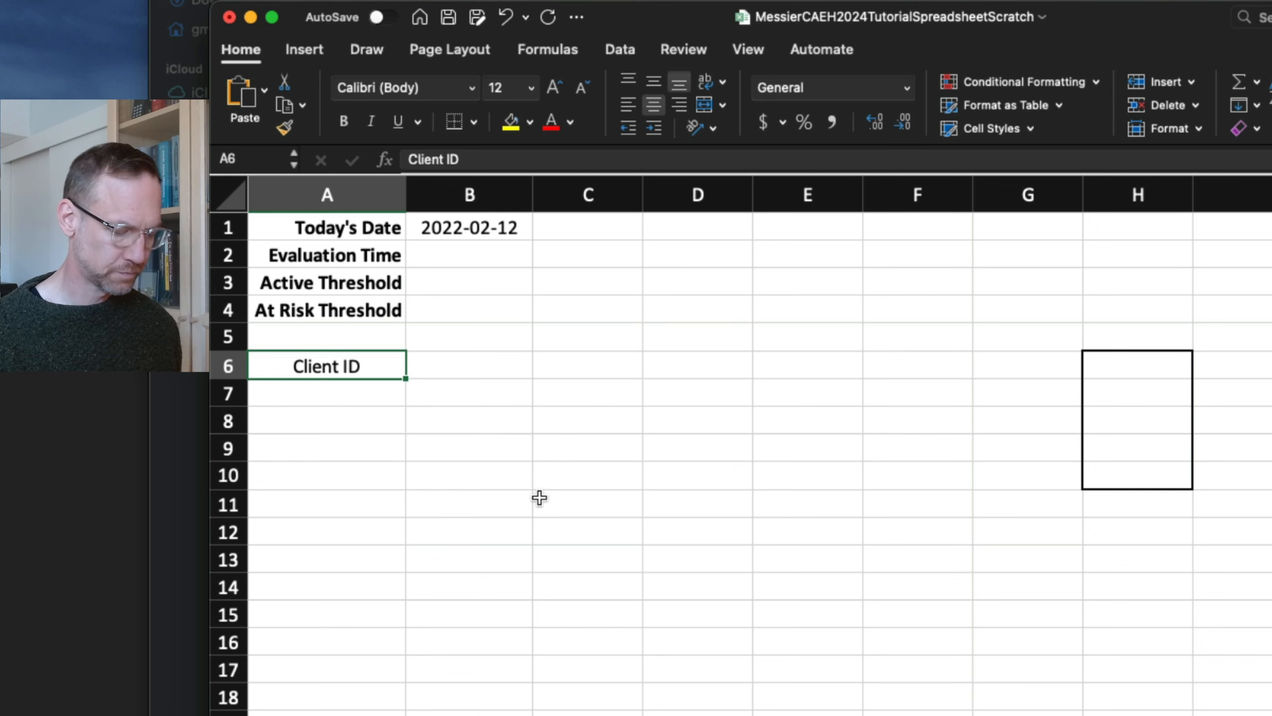
{"action": "key", "text": "super+b"}
{"action": "key", "text": "Return"}
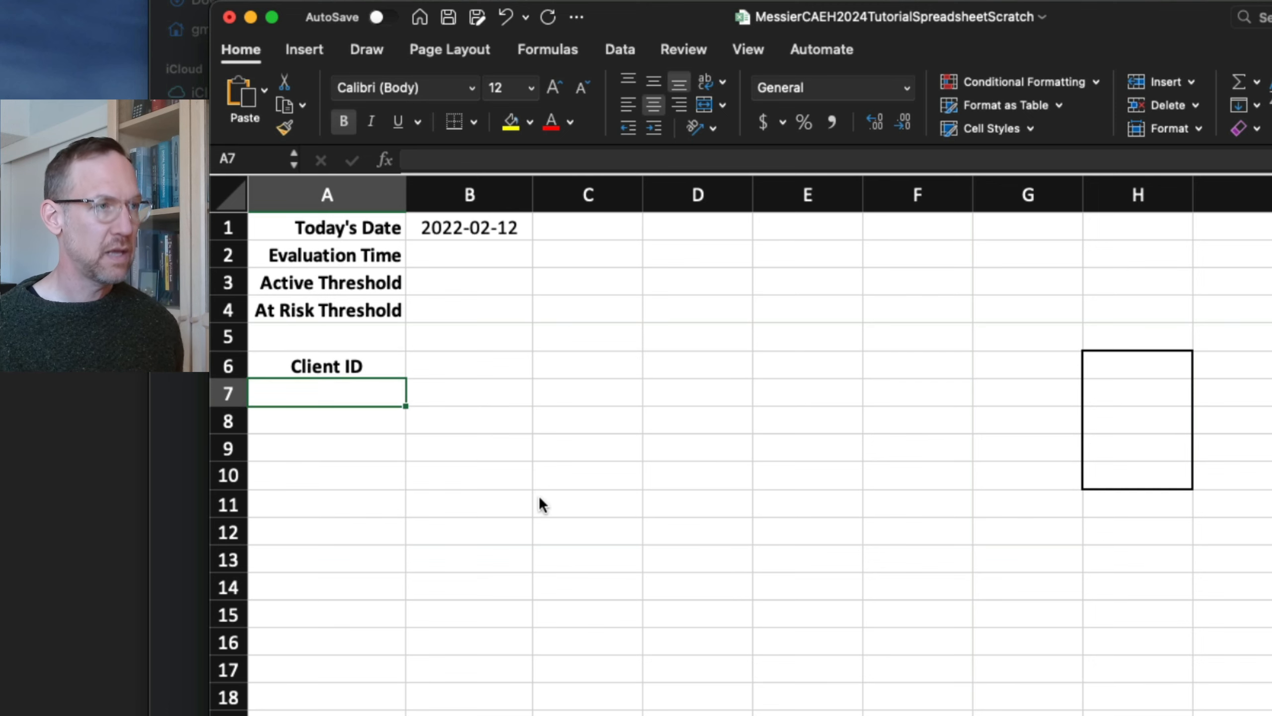
List the distinct client IDs from cell A7 down with a UNIQUE formula on 'Sleep Data'!A2:A20
{"action": "type", "text": "+"}
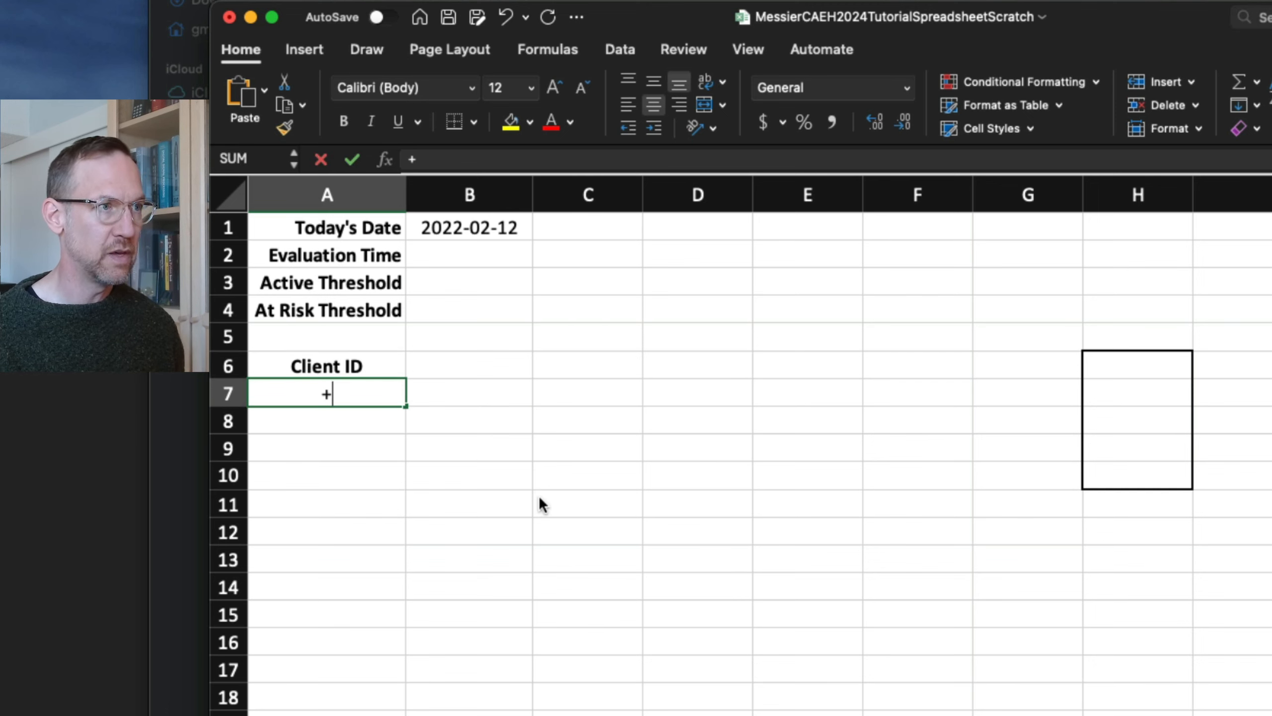
{"action": "type", "text": "unique("}
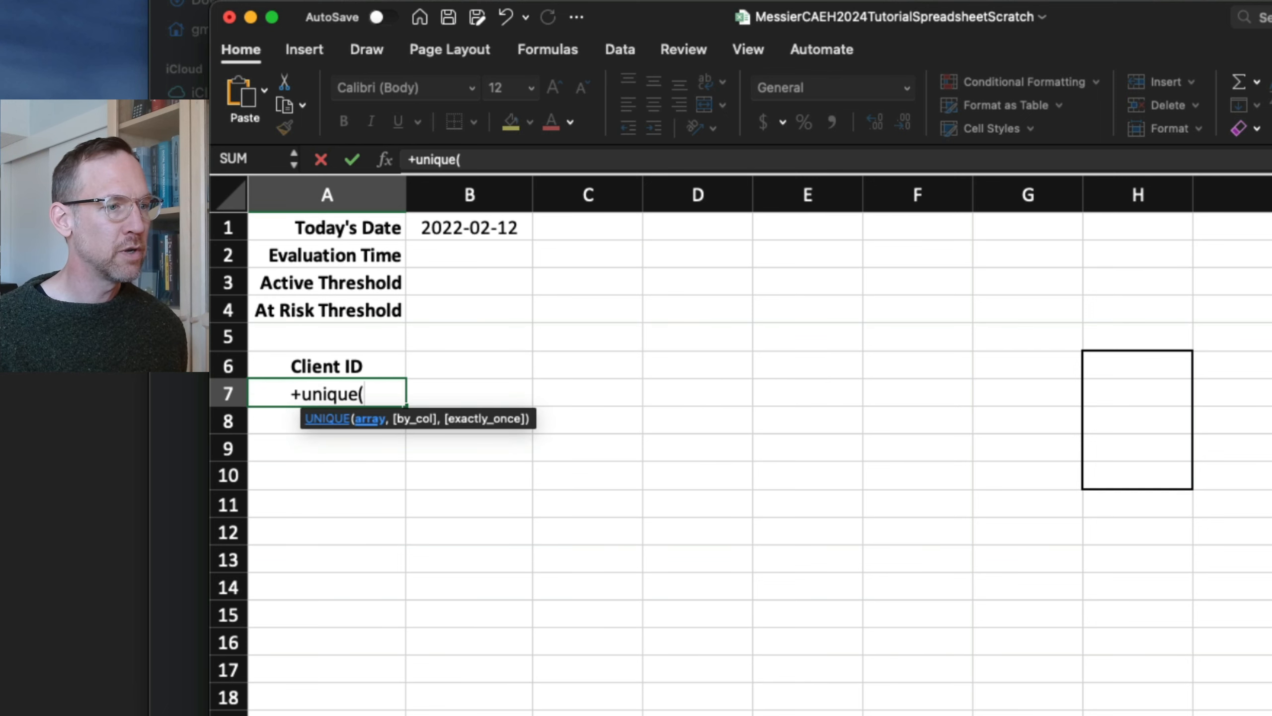
{"action": "key", "text": "ctrl+Page_Up"}
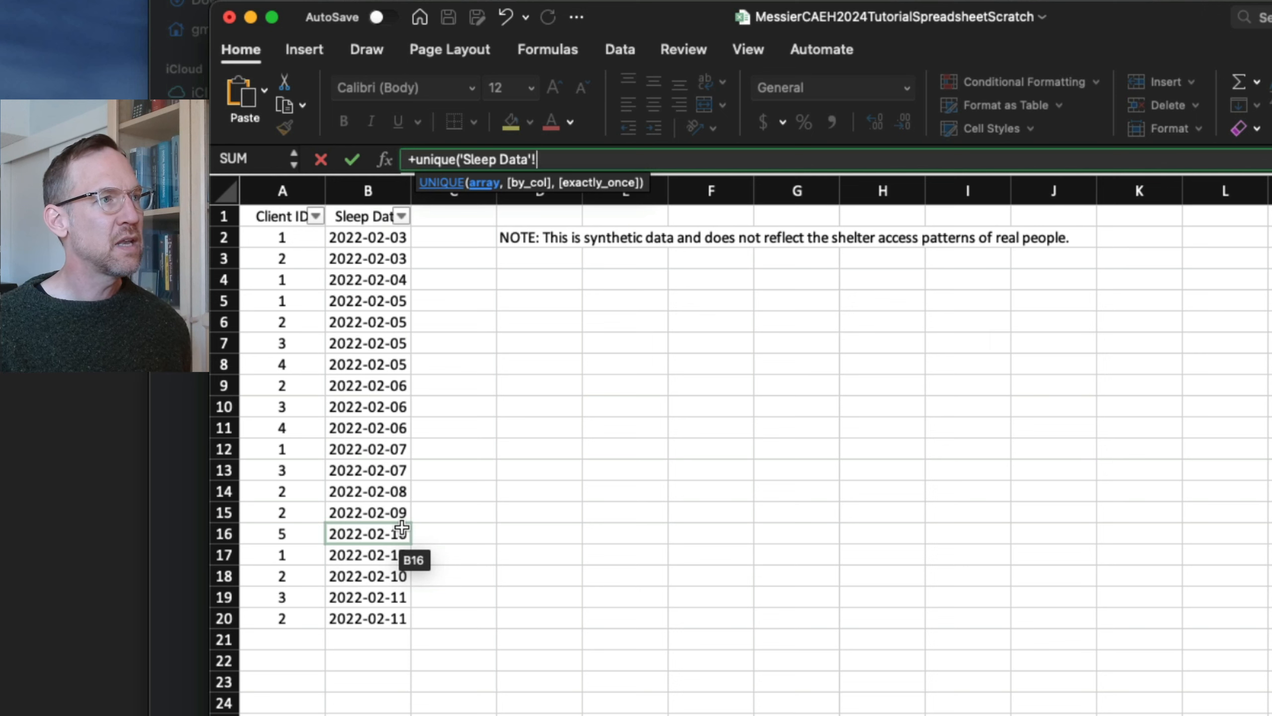
{"action": "left_click_drag", "start_coordinate": [290, 245], "coordinate": [301, 610]}
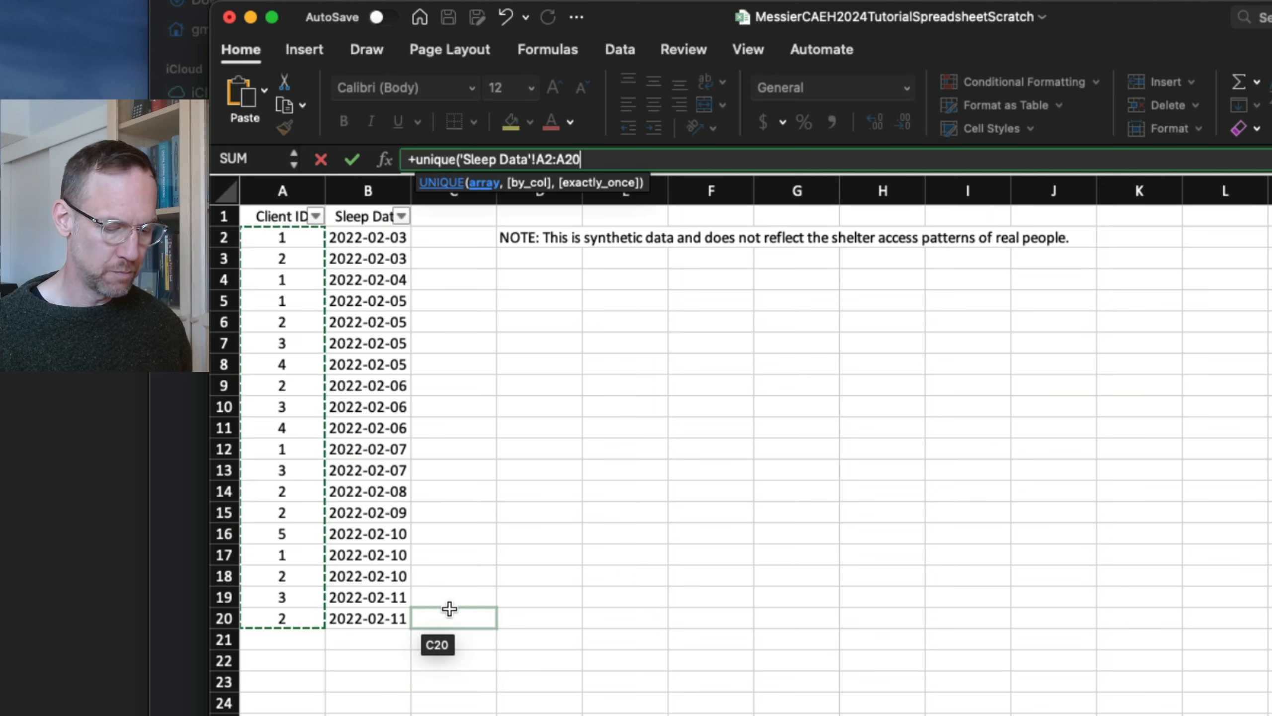
{"action": "type", "text": ")"}
{"action": "key", "text": "Return"}
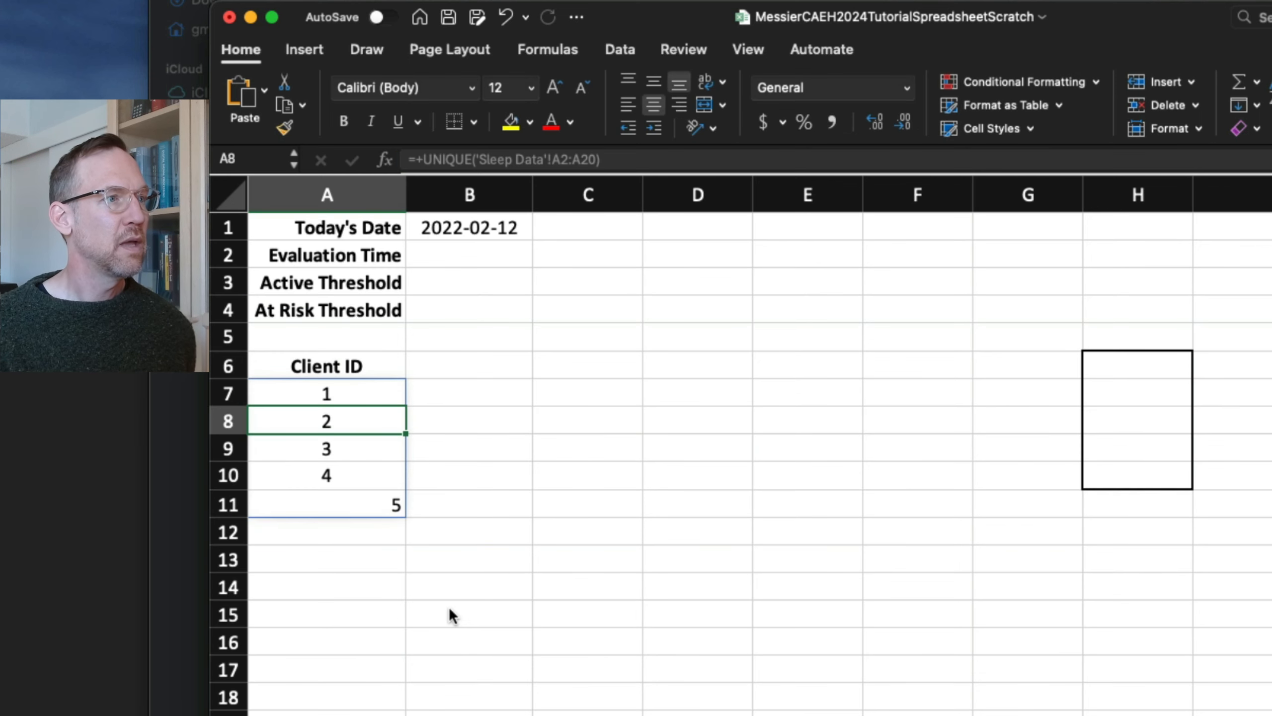
Centre the last client ID, in cell A11, to match the IDs above it
{"action": "key", "text": "Down"}
{"action": "key", "text": "Down"}
{"action": "key", "text": "Down"}
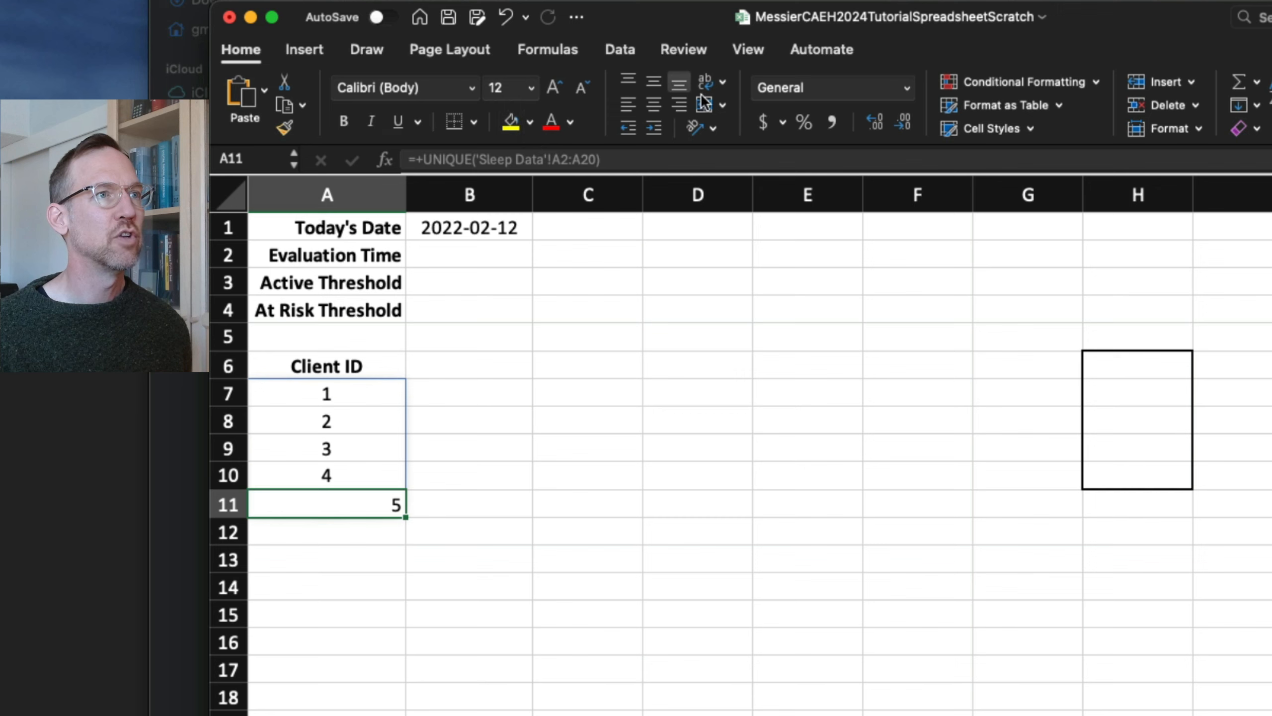
{"action": "left_click", "coordinate": [659, 97]}
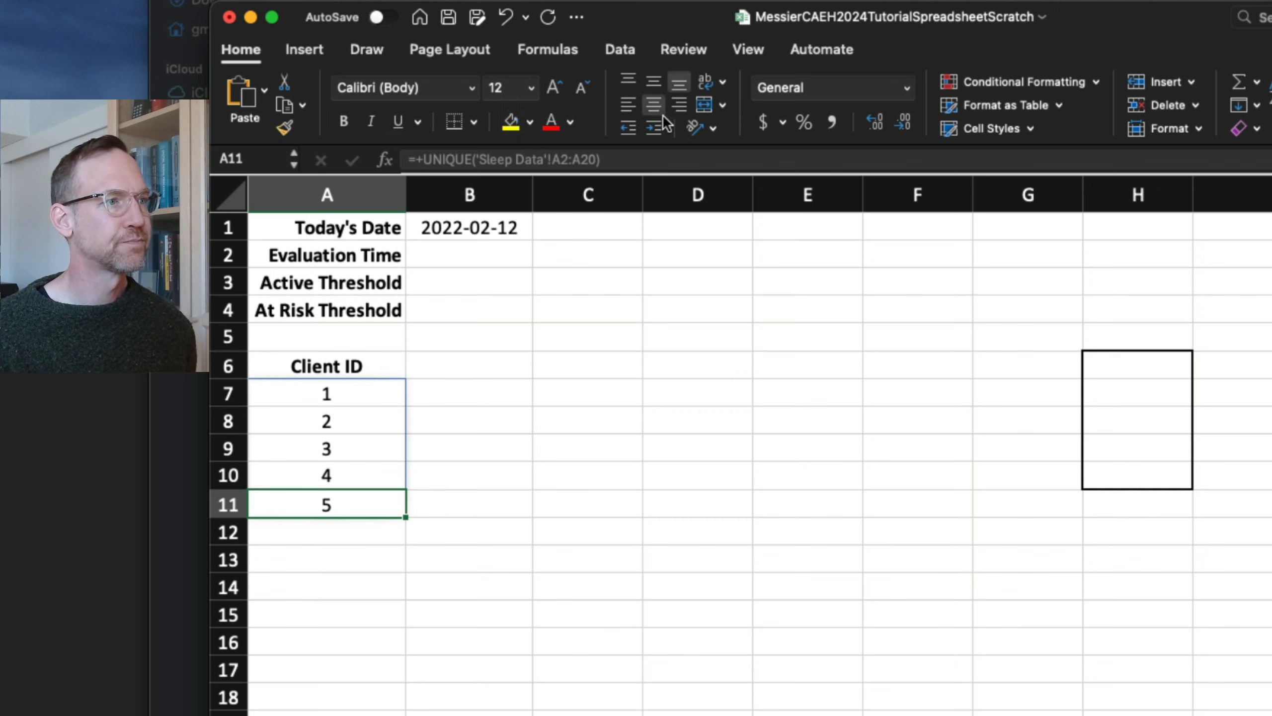
{"action": "left_click", "coordinate": [557, 512]}
Compare the UNIQUE formula in A7 with the Client ID column of the Sleep Data sheet, down to row 20
{"action": "left_click", "coordinate": [339, 393]}
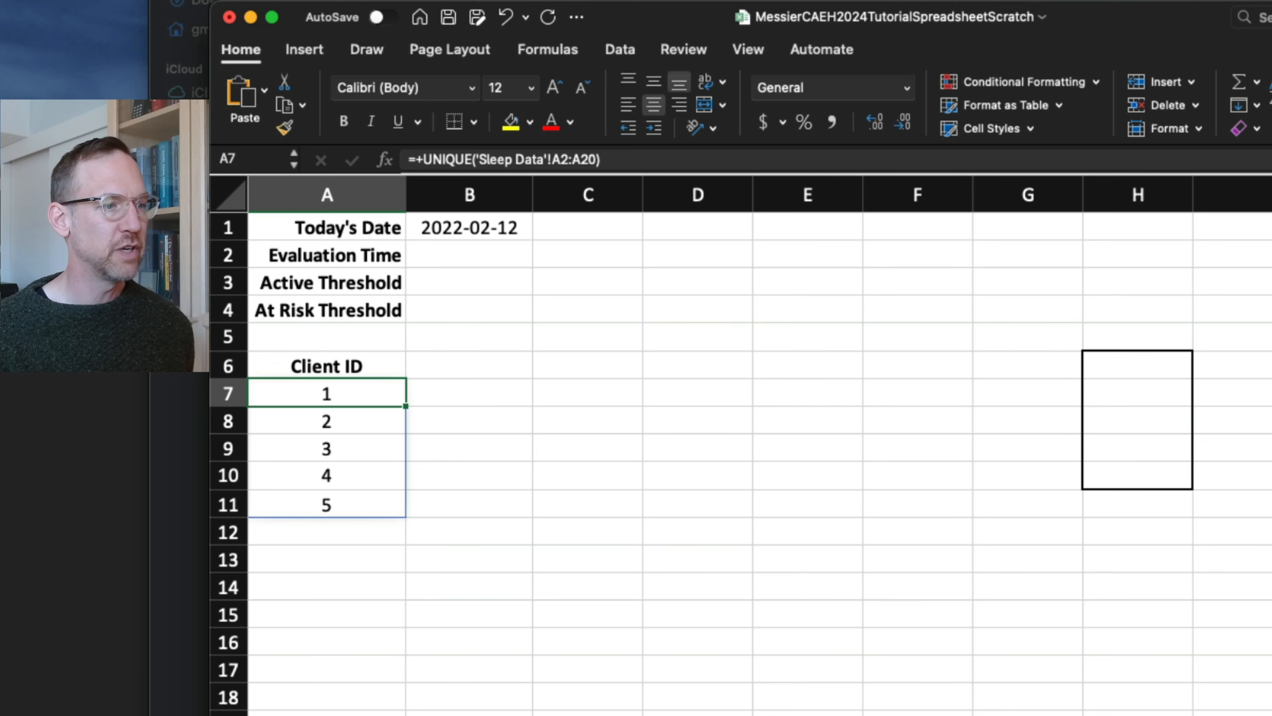
{"action": "left_click", "coordinate": [426, 714]}
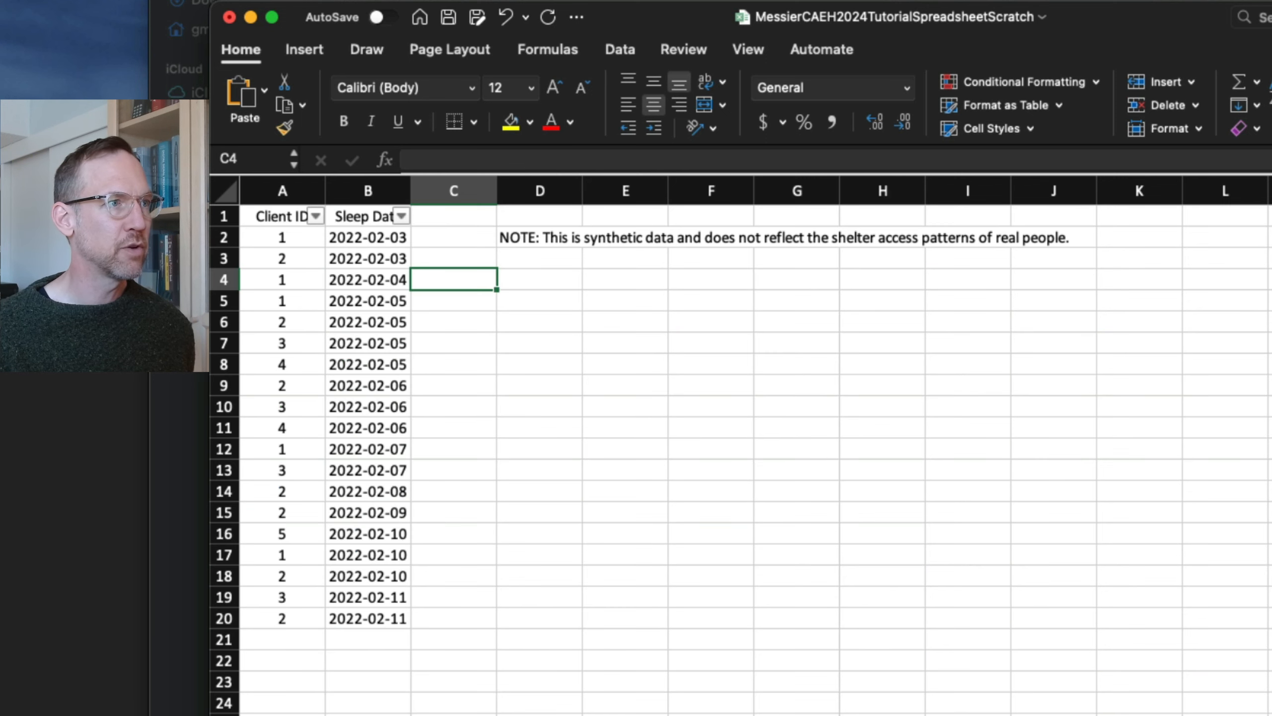
{"action": "left_click", "coordinate": [294, 241]}
{"action": "key", "text": "Down"}
{"action": "key", "text": "Down"}
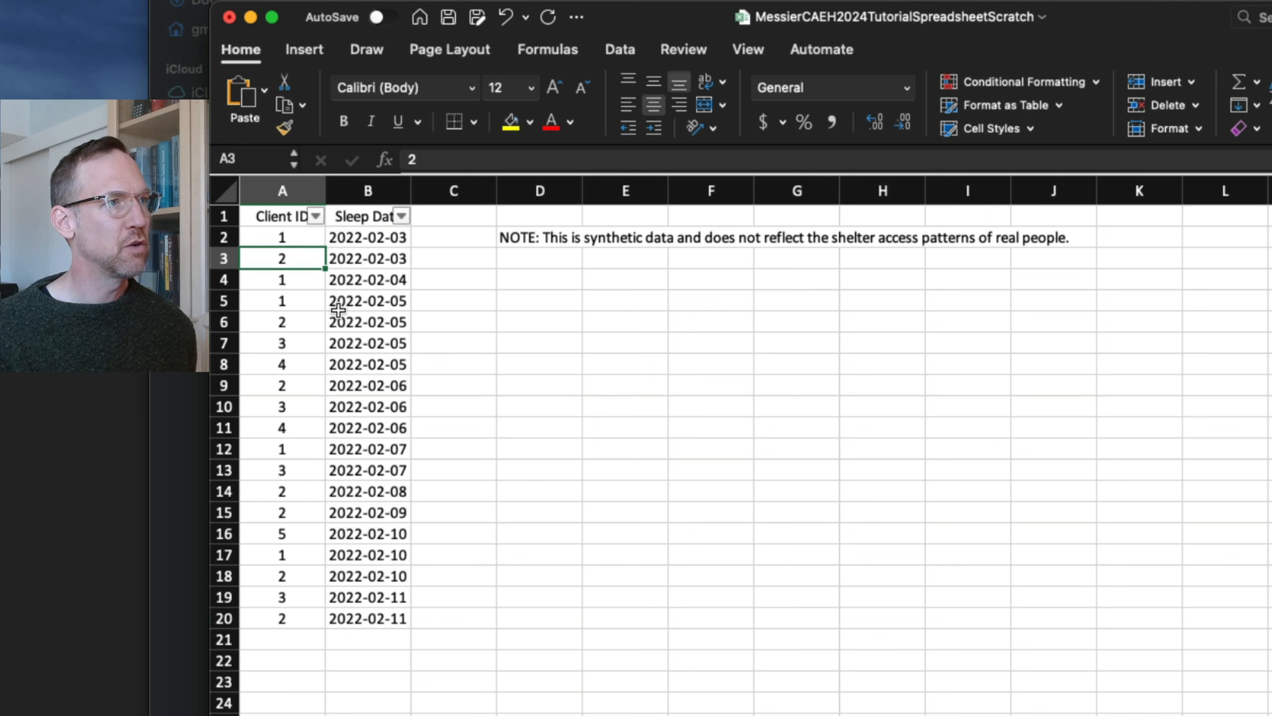
{"action": "key", "text": "Down"}
{"action": "key", "text": "Down"}
{"action": "key", "text": "Down"}
{"action": "key", "text": "Down"}
{"action": "key", "text": "Down"}
{"action": "key", "text": "Down"}
{"action": "key", "text": "Down"}
{"action": "key", "text": "Down"}
{"action": "key", "text": "Down"}
{"action": "key", "text": "Down"}
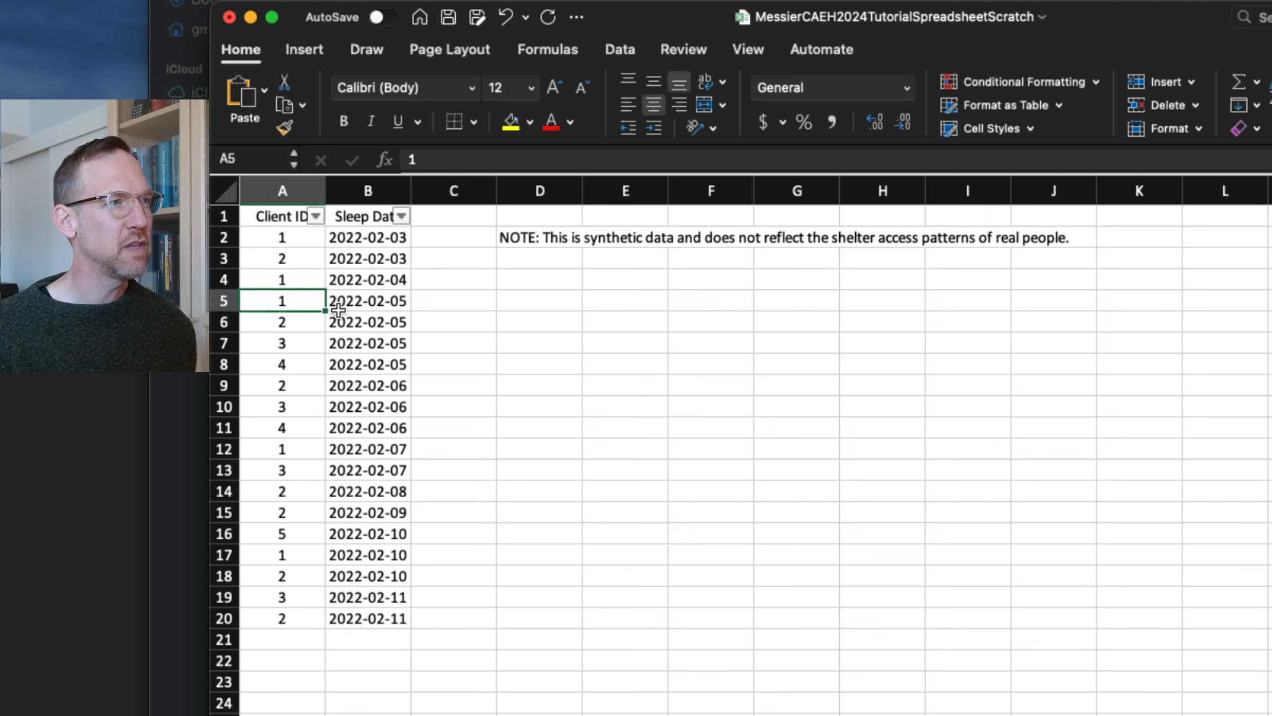
{"action": "key", "text": "Down"}
{"action": "key", "text": "Down"}
{"action": "key", "text": "Down"}
{"action": "key", "text": "Down"}
{"action": "key", "text": "Down"}
{"action": "key", "text": "Down"}
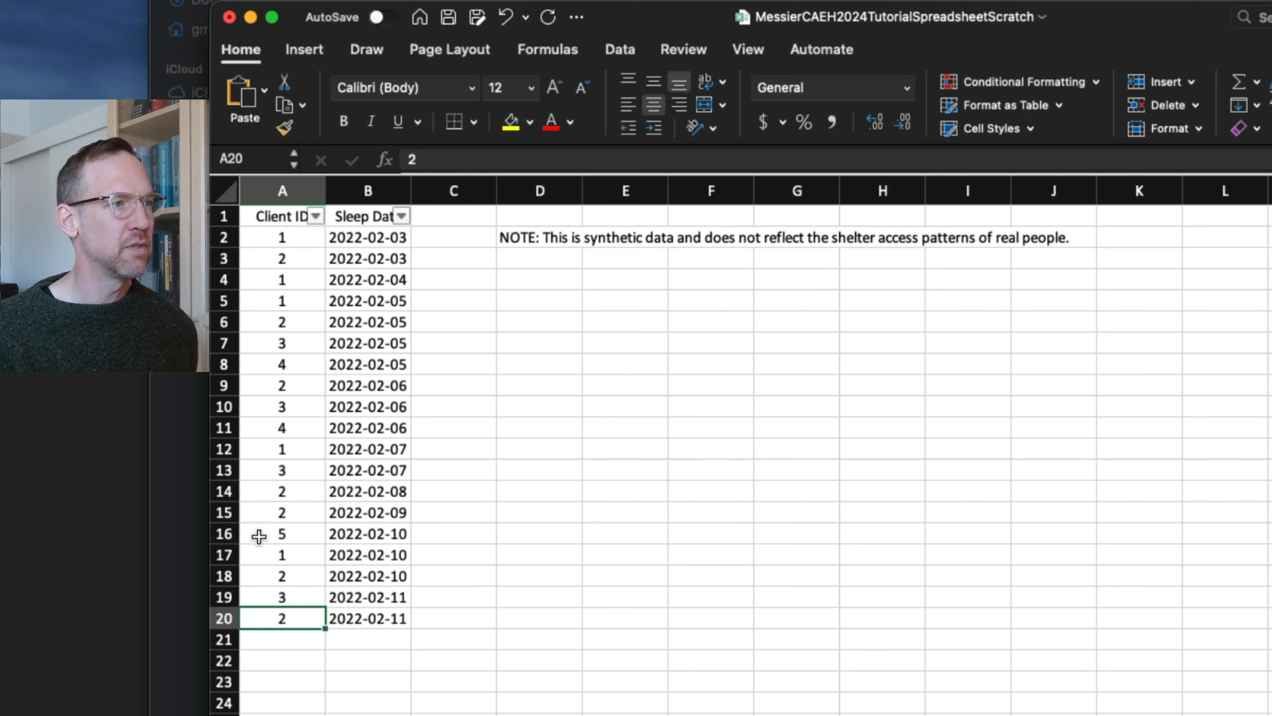
{"action": "left_click", "coordinate": [396, 714]}
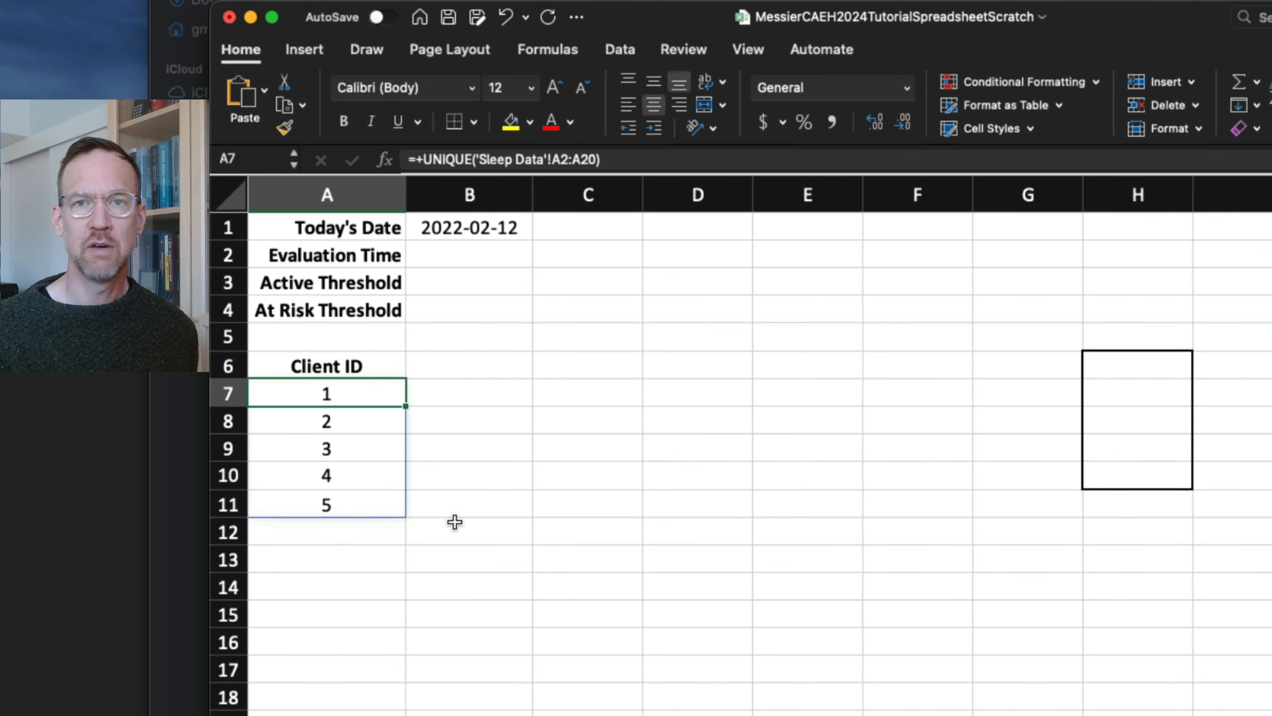
Enter the header "First Date in Shelter" in cell B6, beside the Client ID header
{"action": "key", "text": "Right"}
{"action": "key", "text": "Up"}
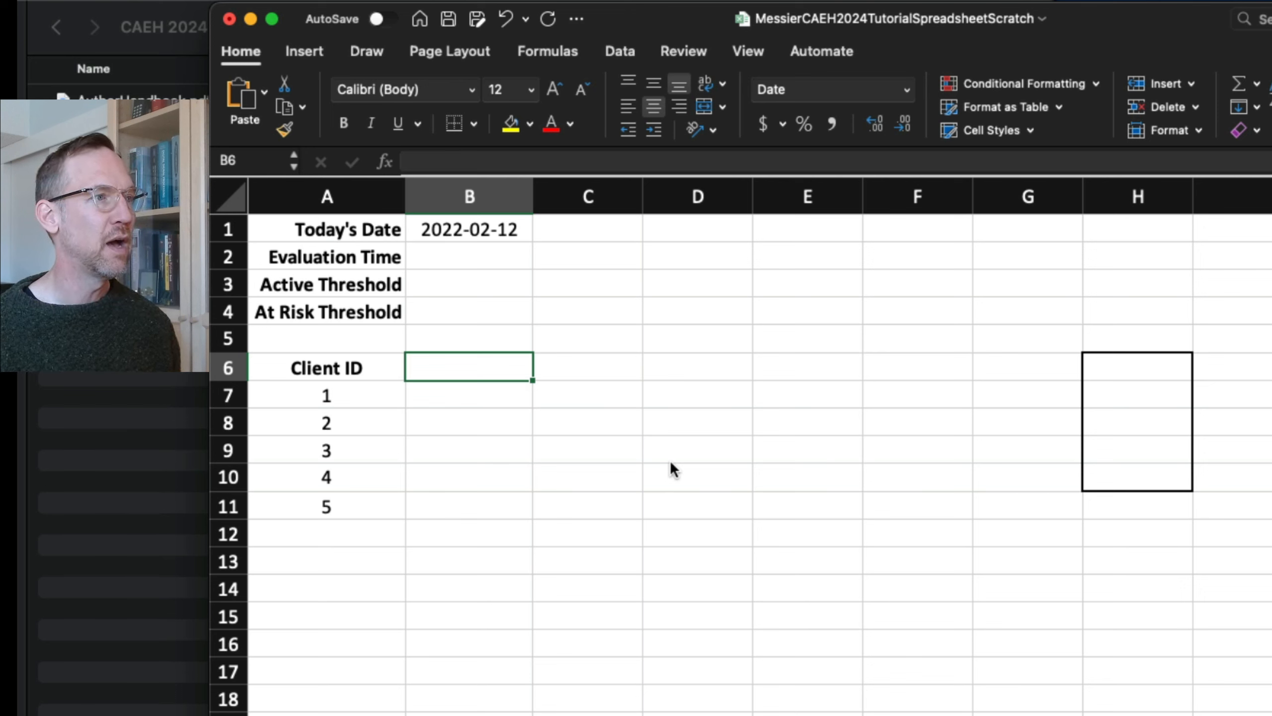
{"action": "type", "text": "First "}
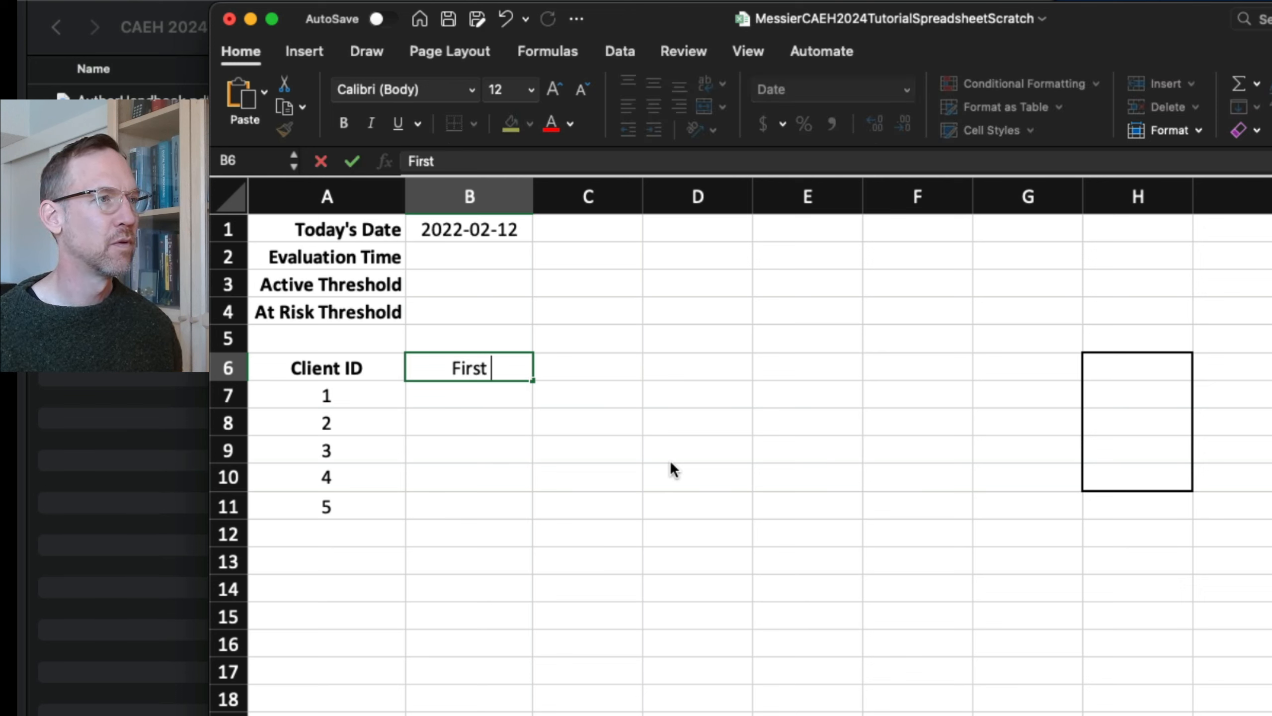
{"action": "type", "text": "In"}
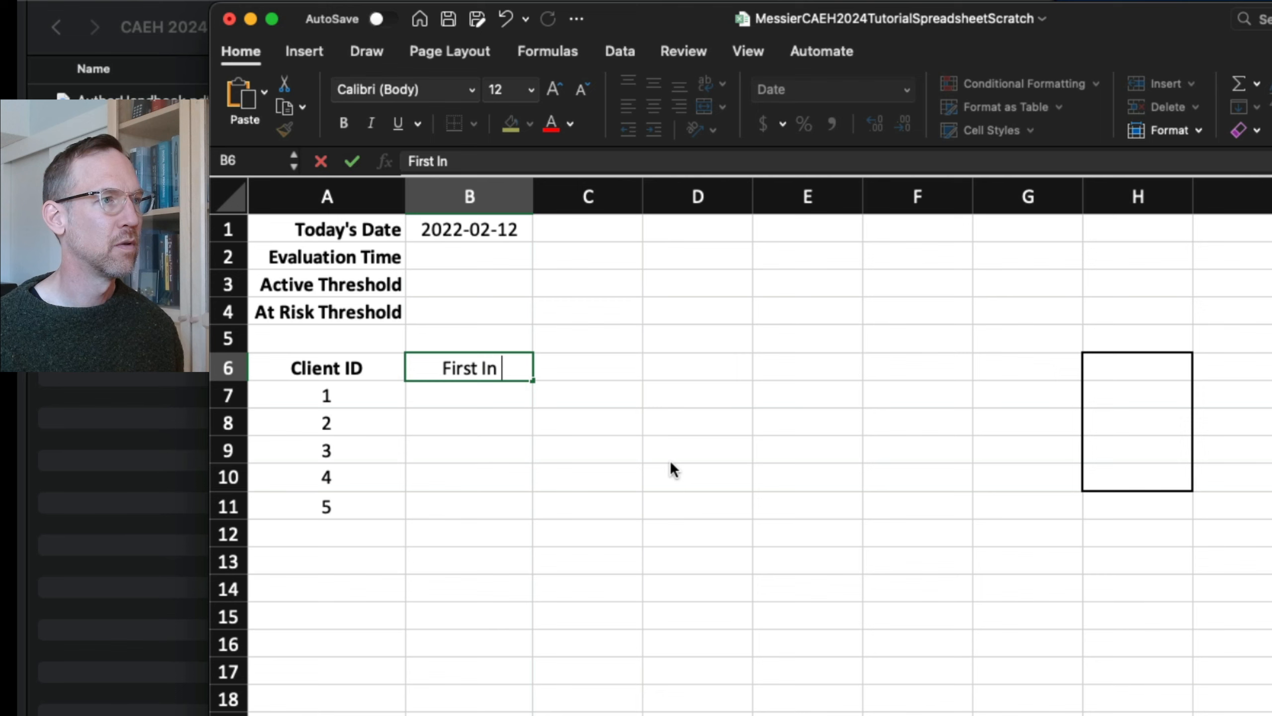
{"action": "key", "text": "BackSpace"}
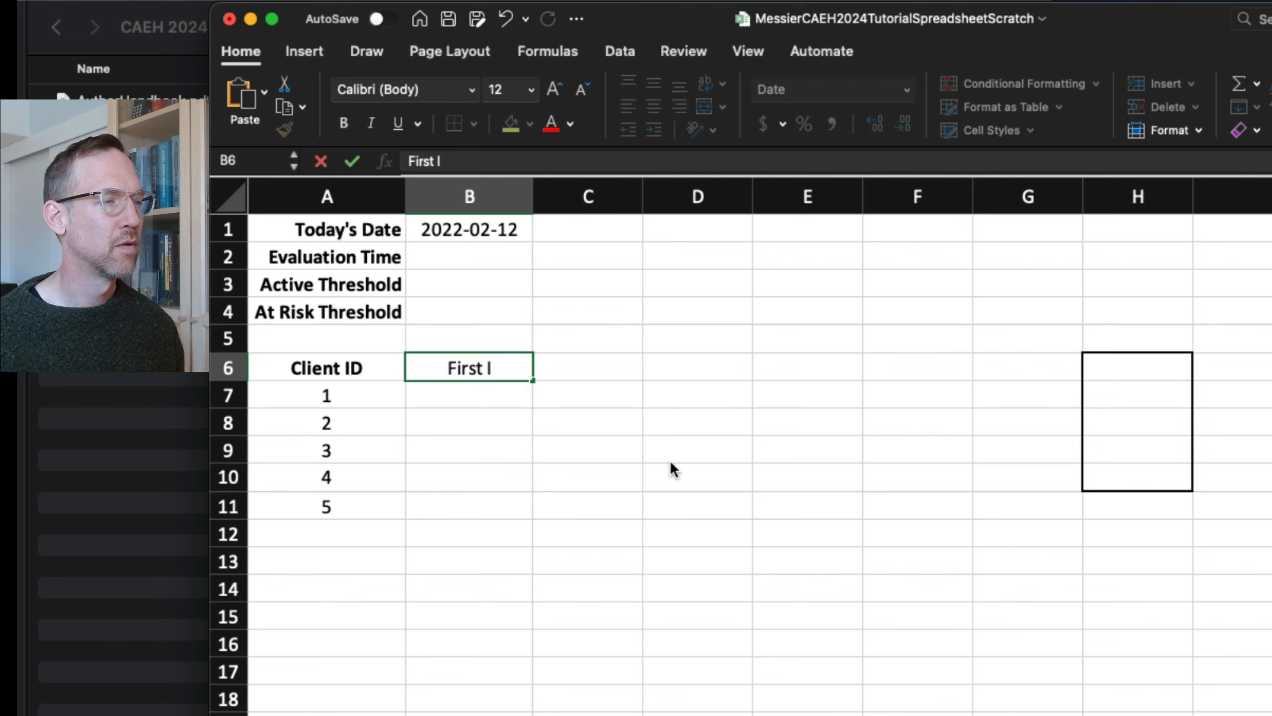
{"action": "type", "text": "n"}
{"action": "key", "text": "BackSpace"}
{"action": "key", "text": "BackSpace"}
{"action": "key", "text": "BackSpace"}
{"action": "type", "text": "Da"}
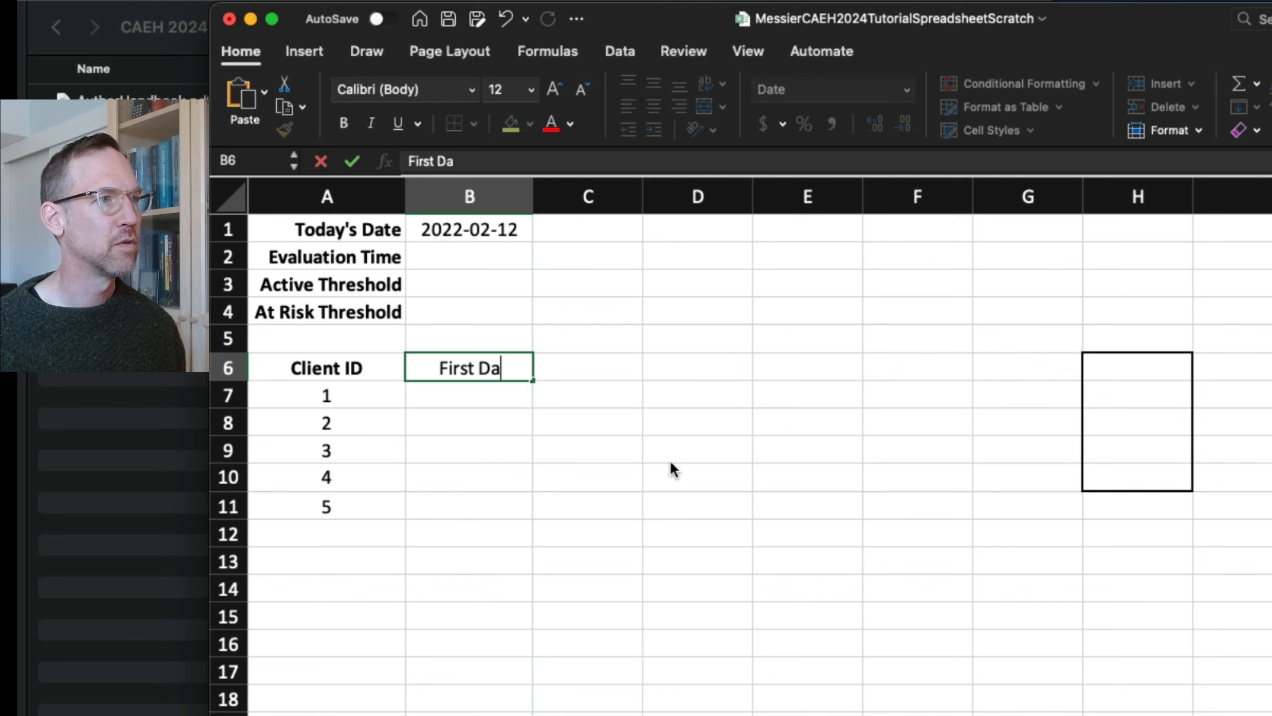
{"action": "type", "text": "te in Shelters"}
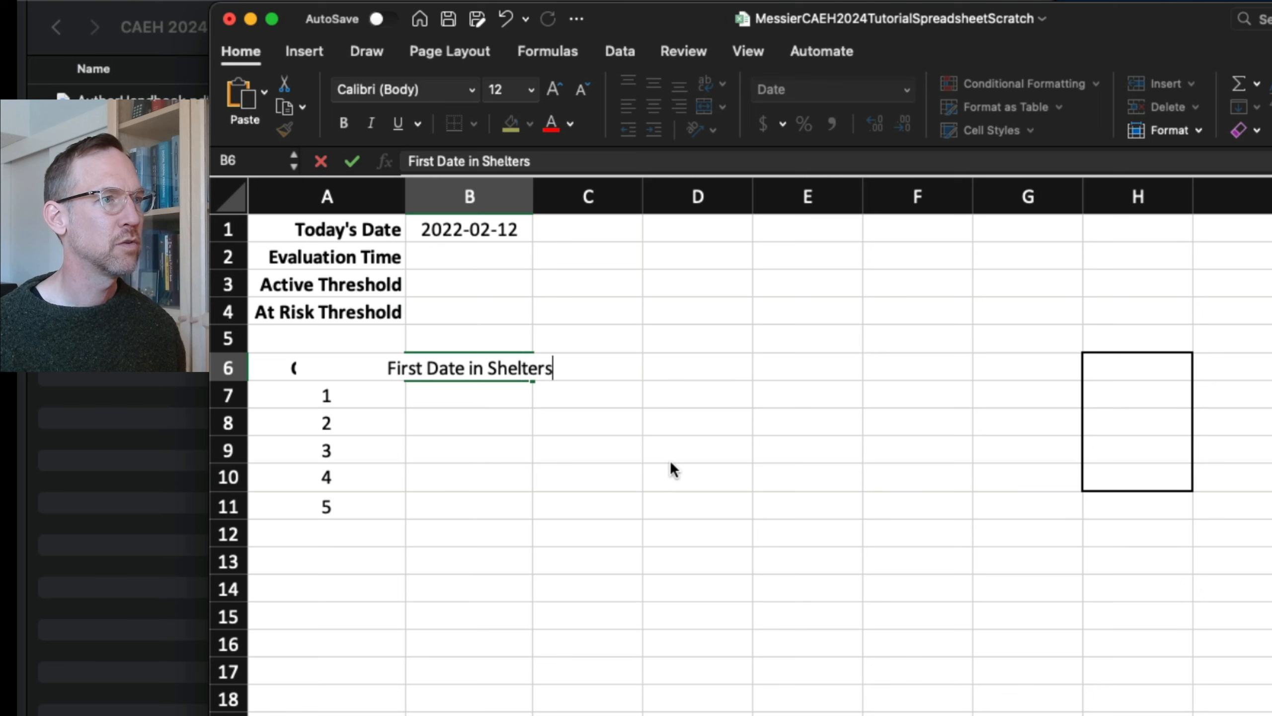
{"action": "key", "text": "BackSpace"}
{"action": "key", "text": "Return"}
Enter the header "Last Date in Shelter" in cell C6
{"action": "key", "text": "Up"}
{"action": "key", "text": "Right"}
{"action": "type", "text": "L"}
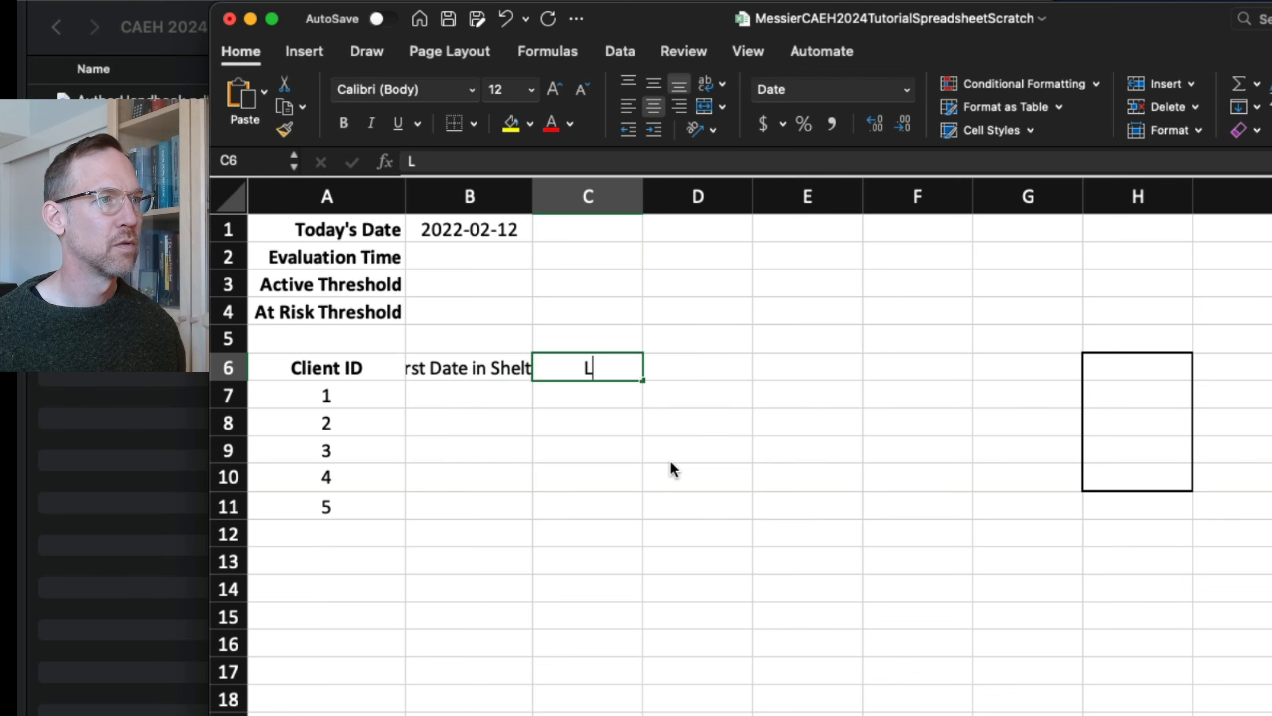
{"action": "type", "text": "ast Date in Shelter"}
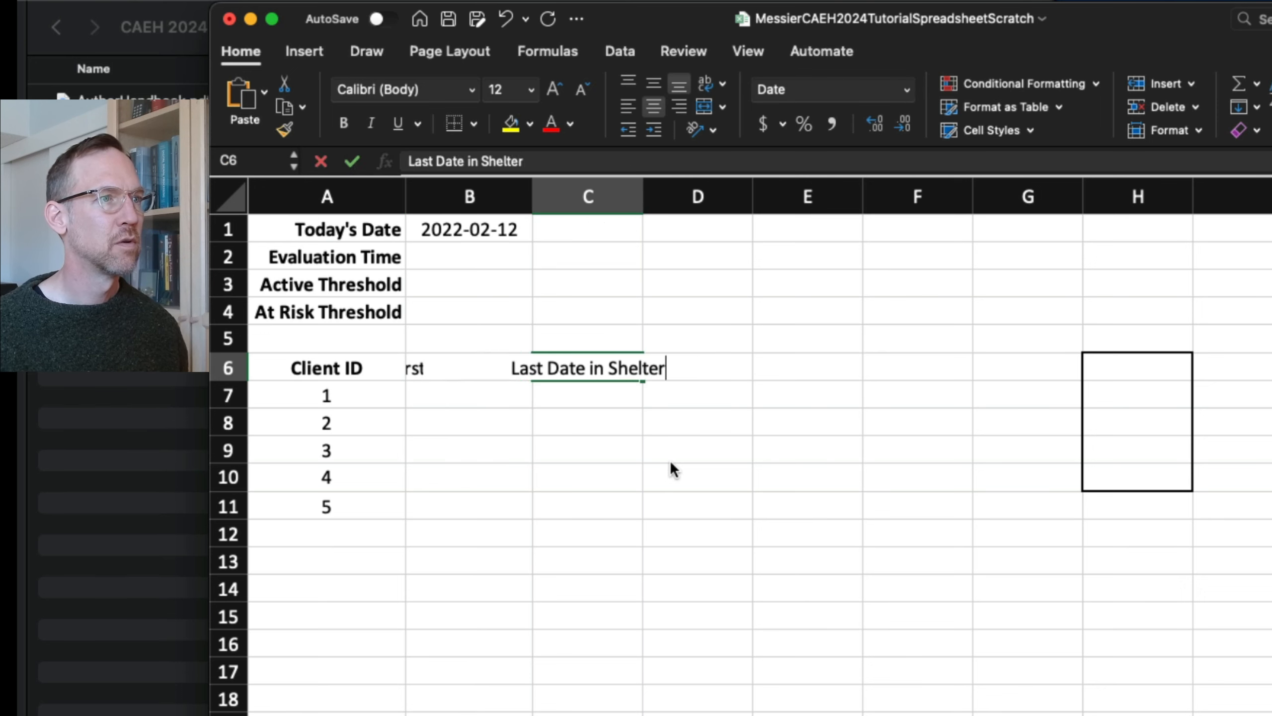
{"action": "key", "text": "Return"}
Make the two date headers in B6:C6 bold and wrap their text within the cells
{"action": "key", "text": "Up"}
{"action": "key", "text": "Left"}
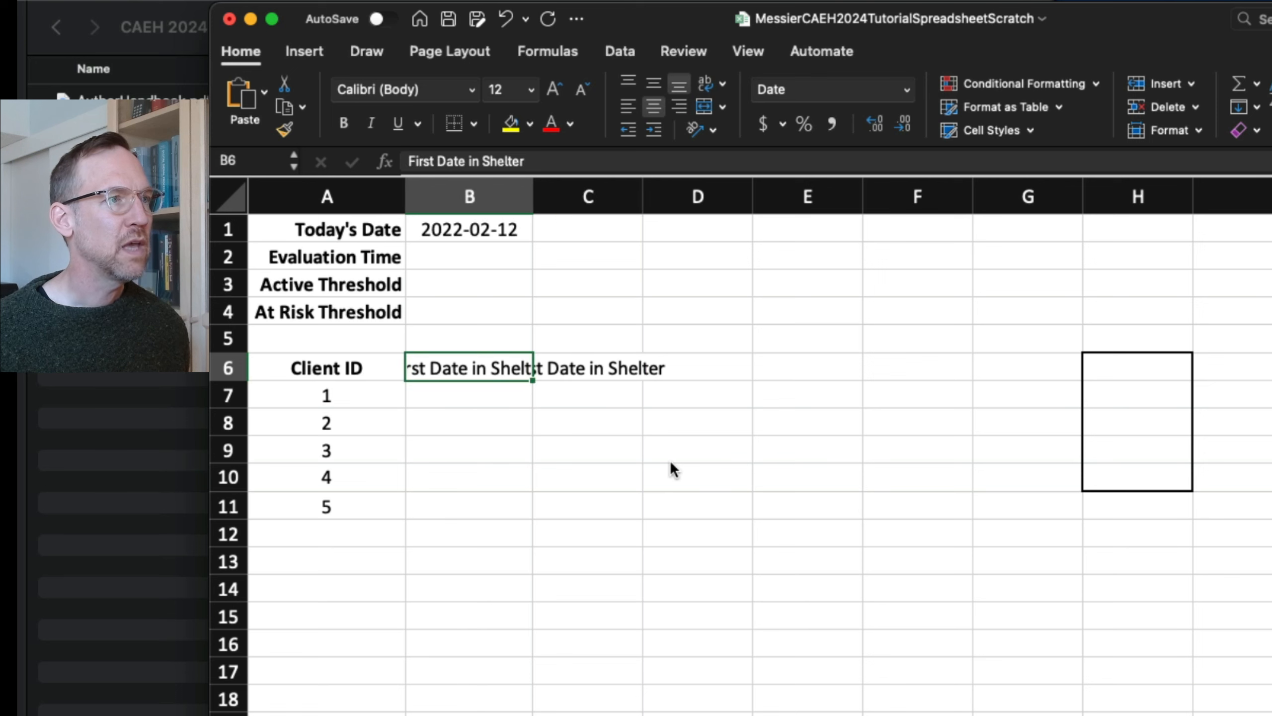
{"action": "key", "text": "shift+Right"}
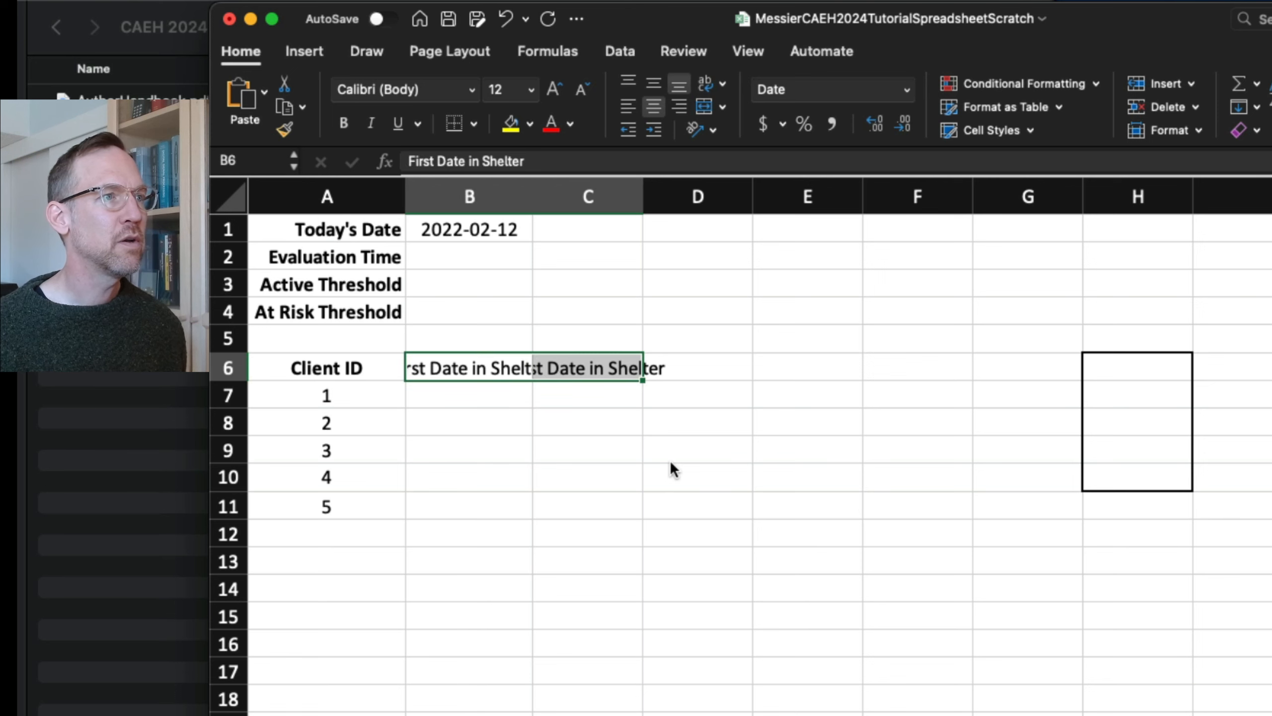
{"action": "left_click", "coordinate": [342, 123]}
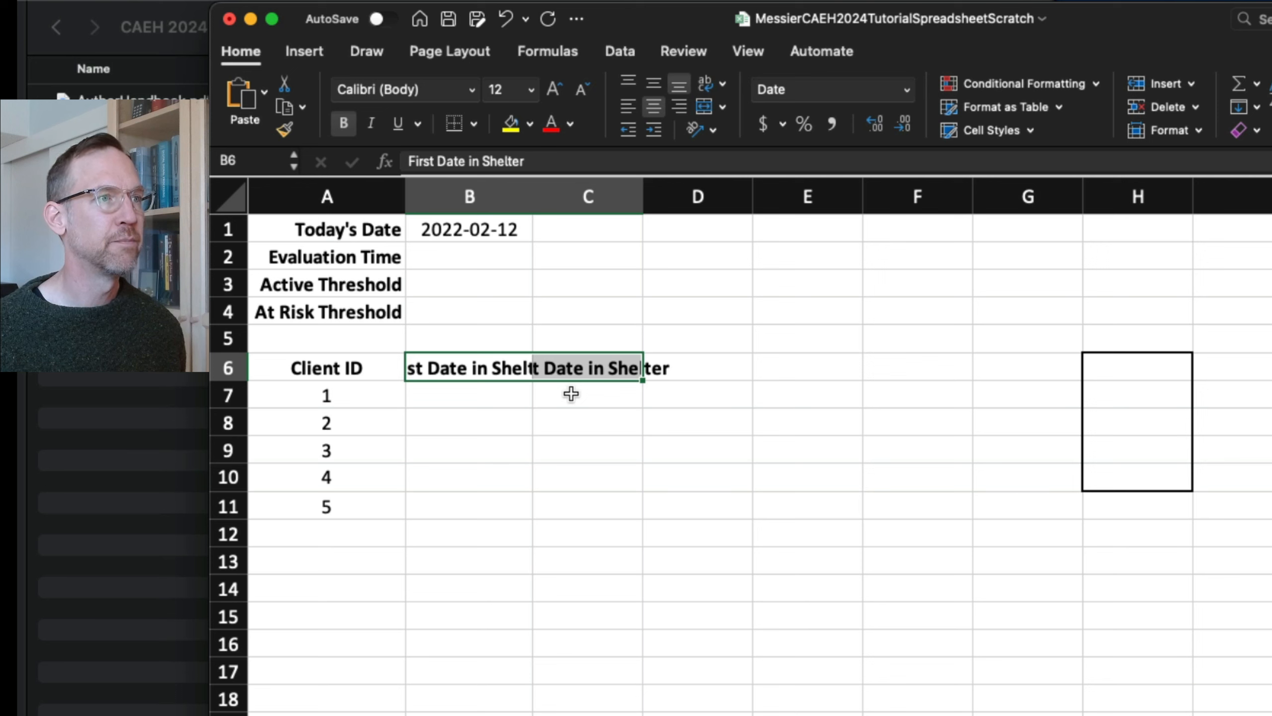
{"action": "right_click", "coordinate": [570, 371]}
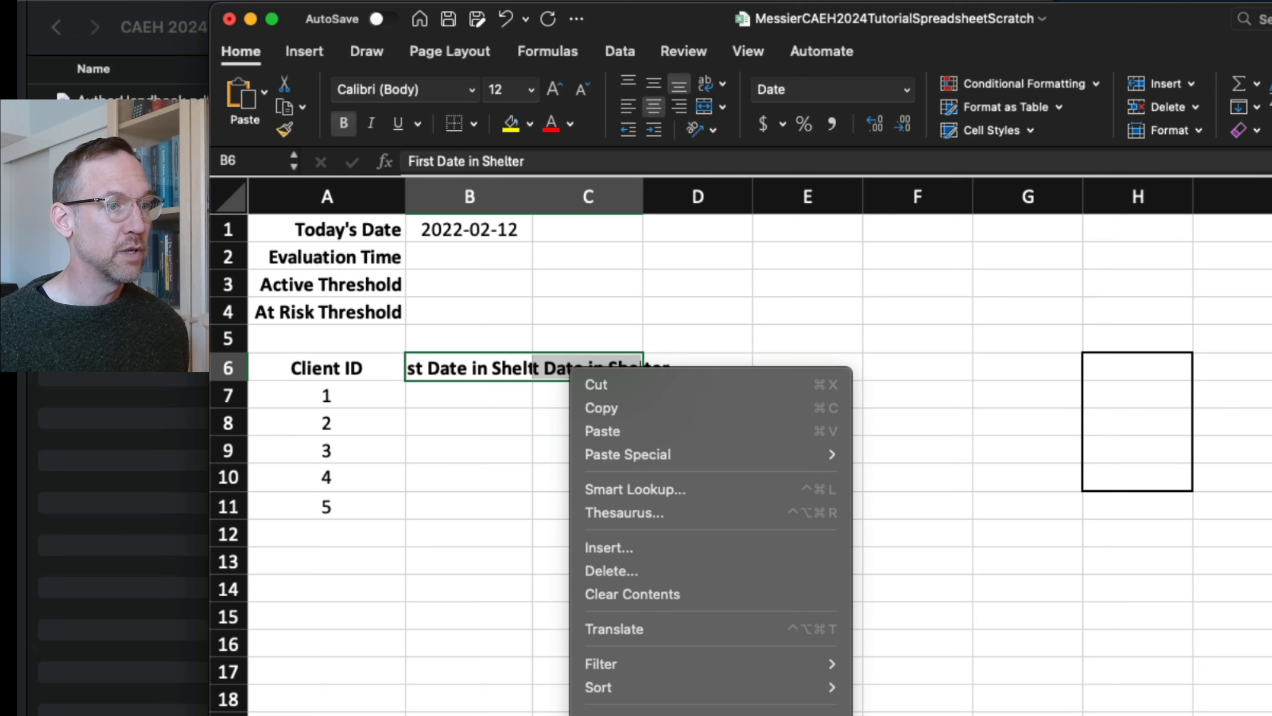
{"action": "left_click", "coordinate": [612, 714]}
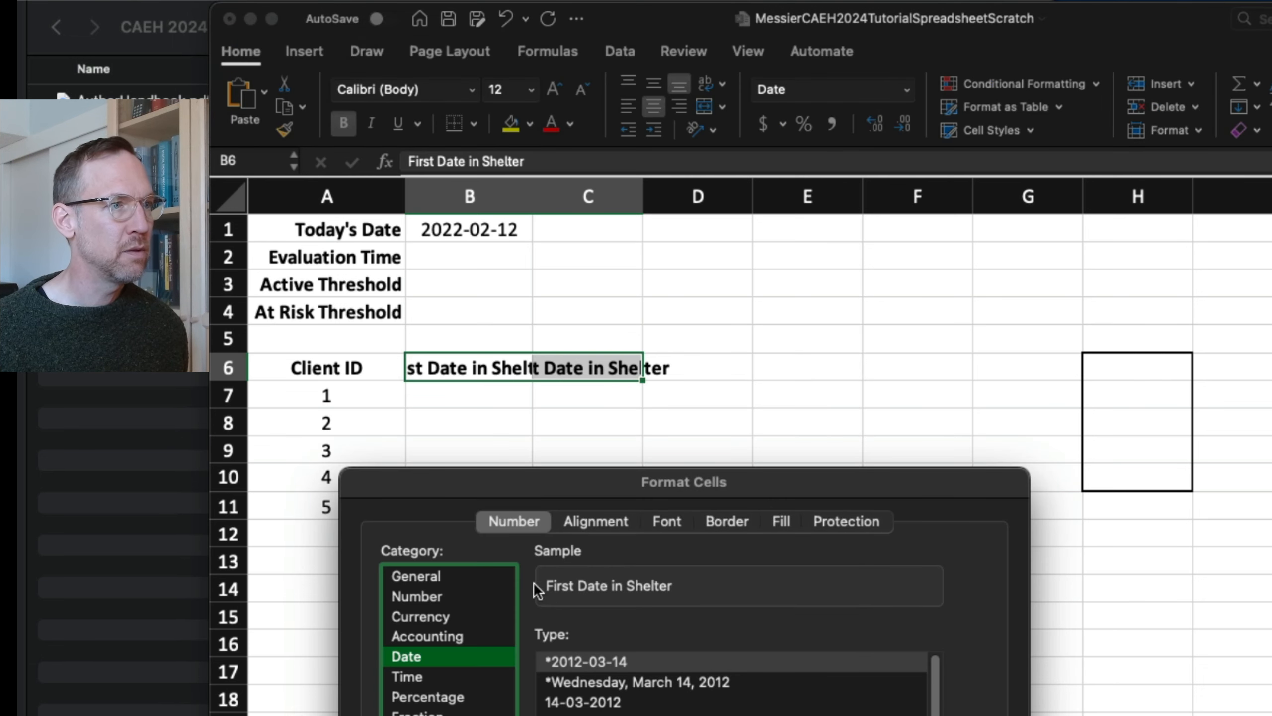
{"action": "left_click", "coordinate": [607, 524]}
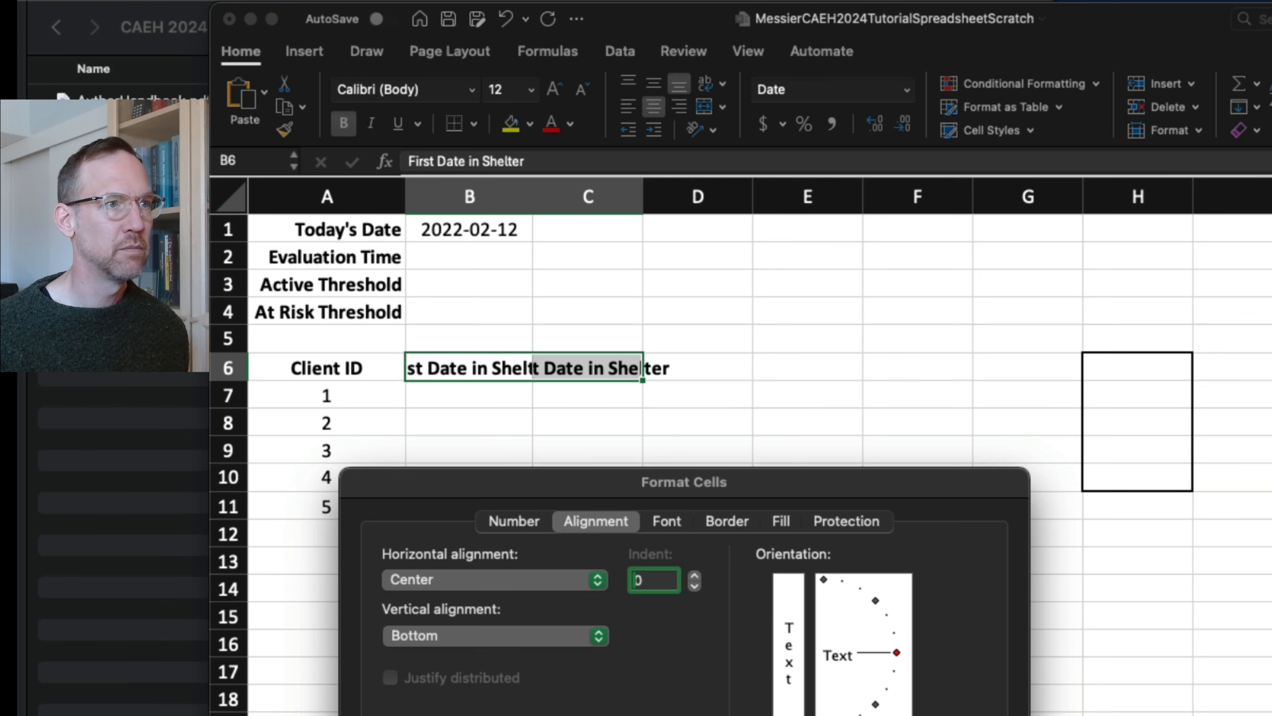
{"action": "key", "text": "Return"}
{"action": "left_click", "coordinate": [616, 557]}
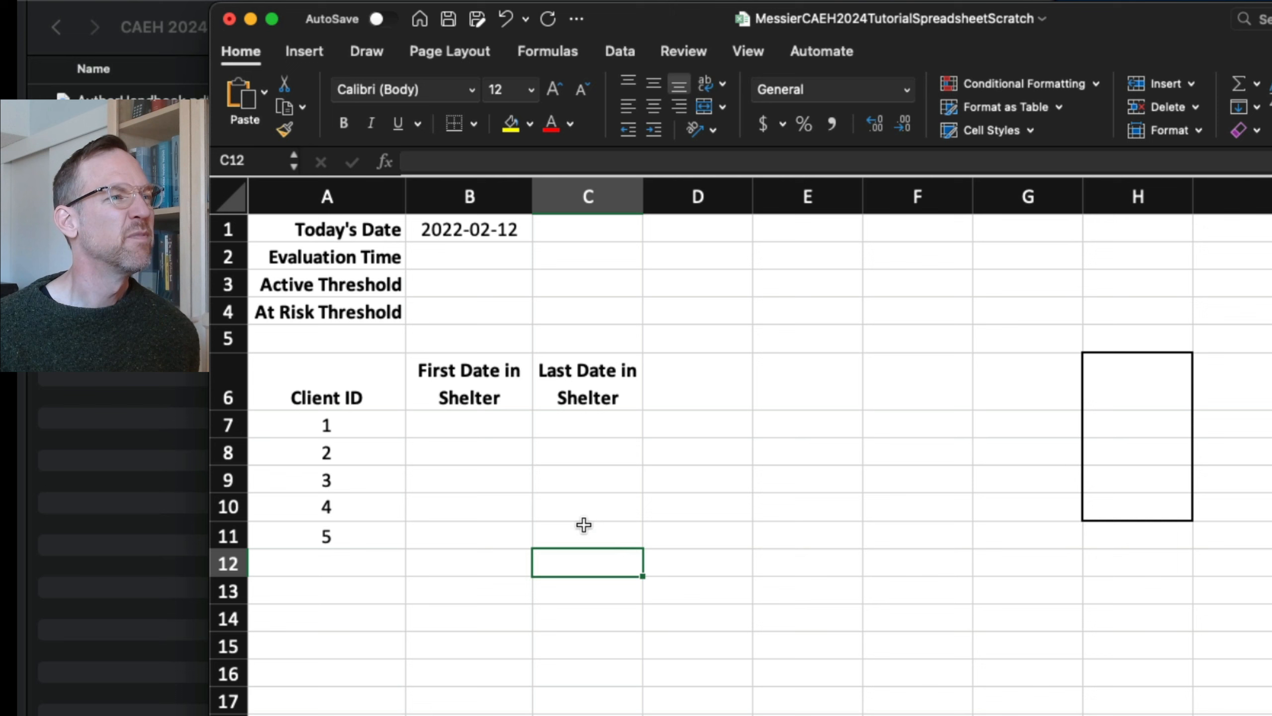
Start a MINIFS formula in B7 with the sleep dates 'Sleep Data'!B2:B20 as its minimum range
{"action": "left_click", "coordinate": [482, 429]}
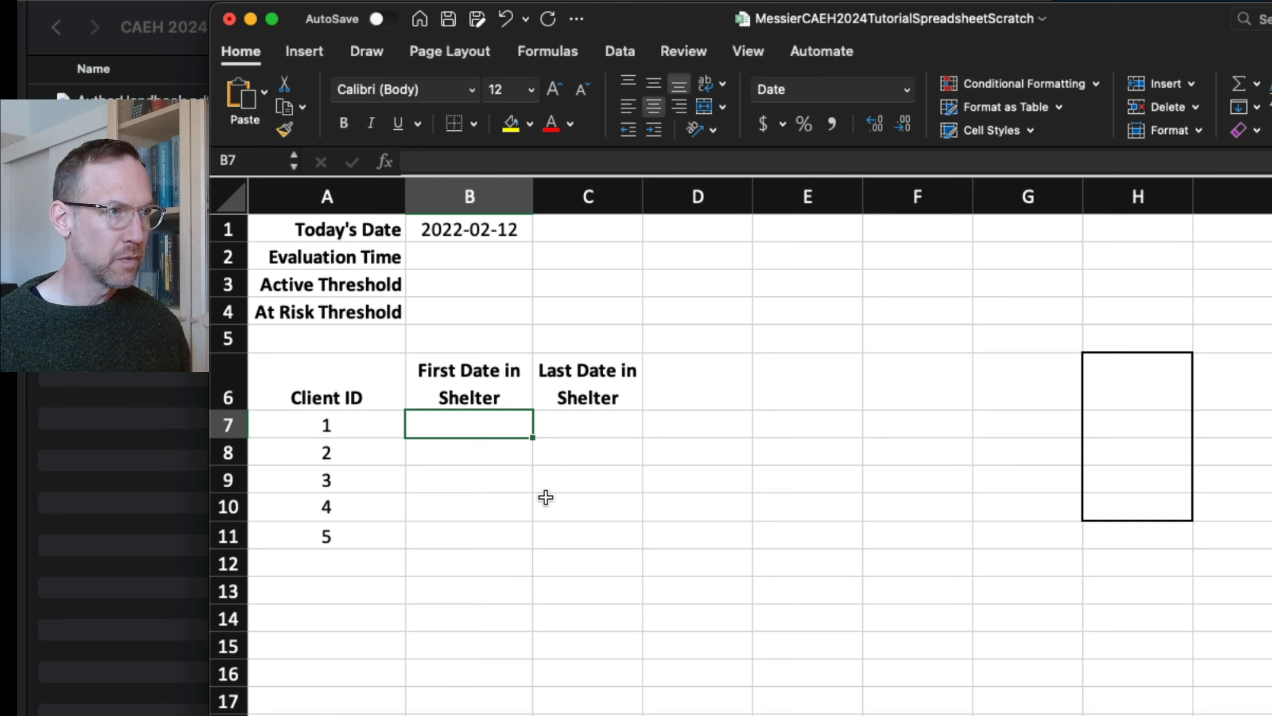
{"action": "type", "text": "+min"}
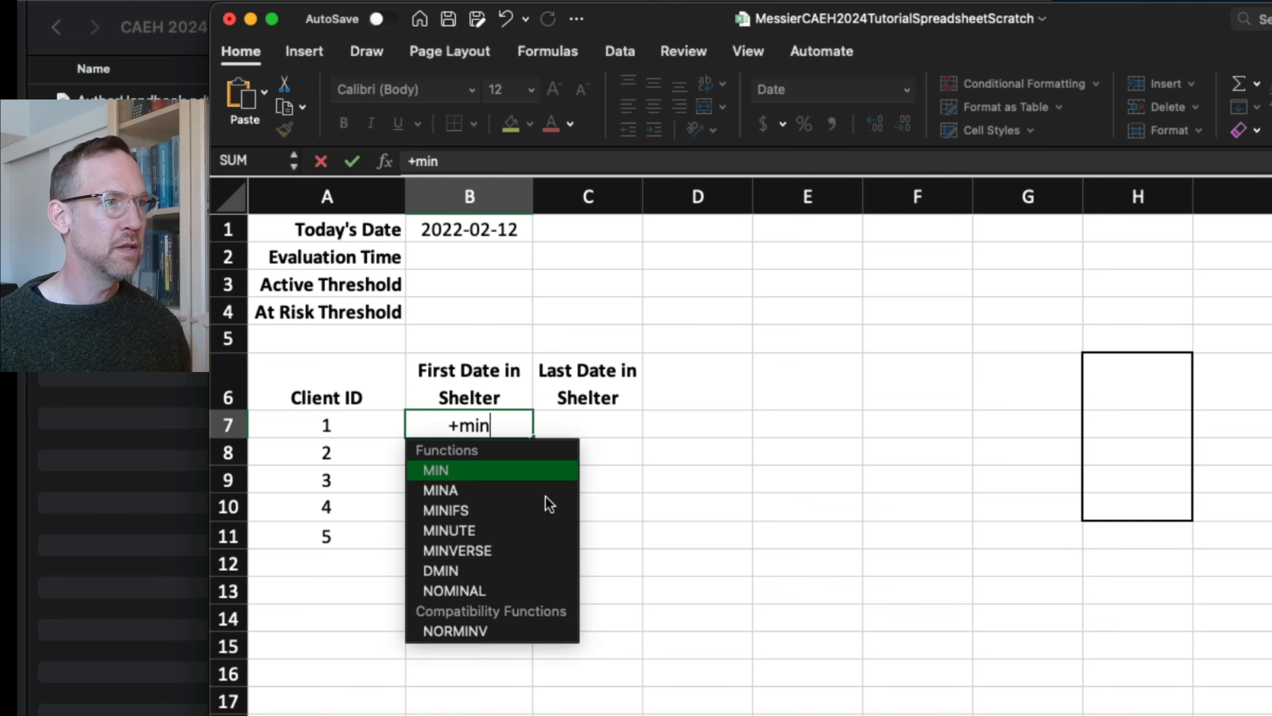
{"action": "type", "text": "if"}
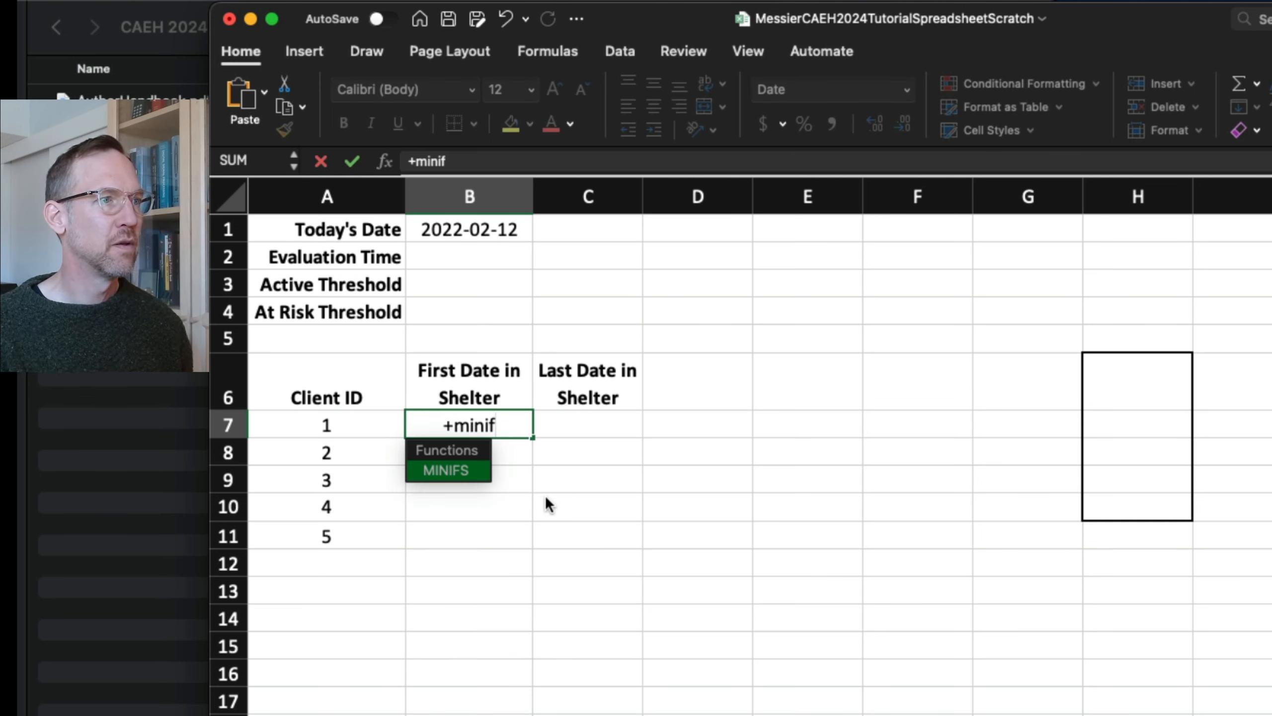
{"action": "type", "text": "s("}
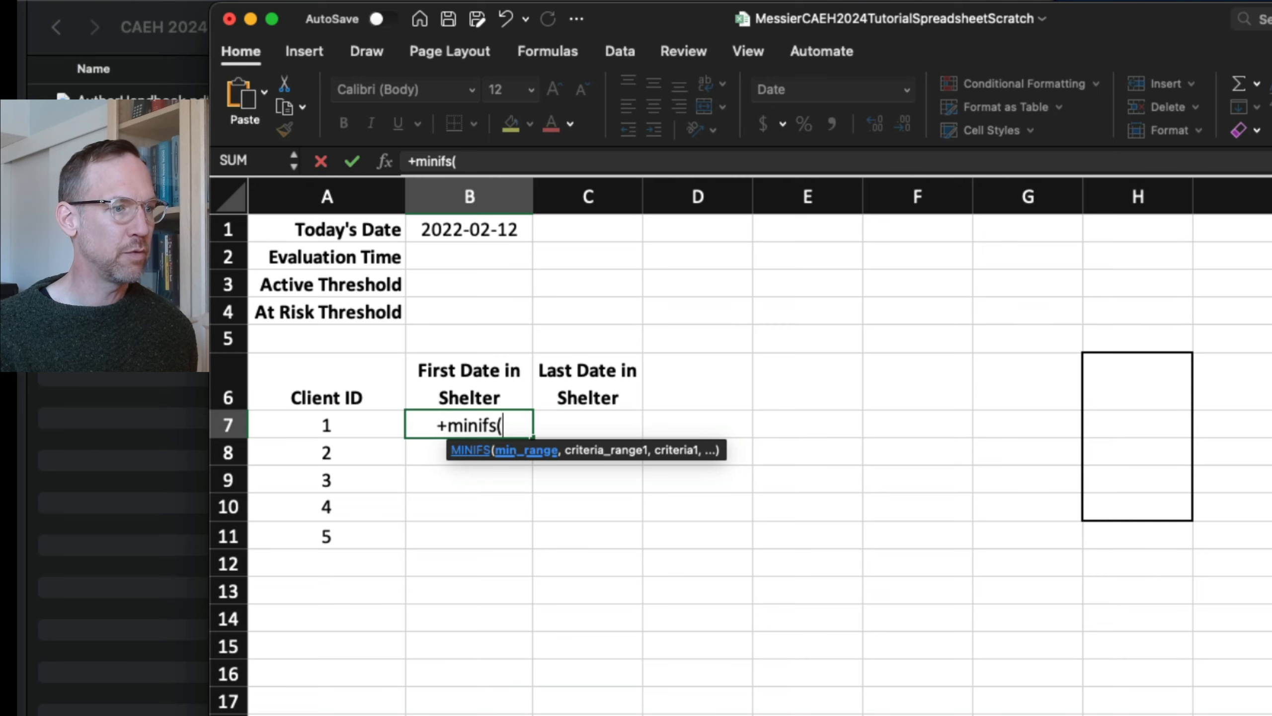
{"action": "left_click", "coordinate": [426, 714]}
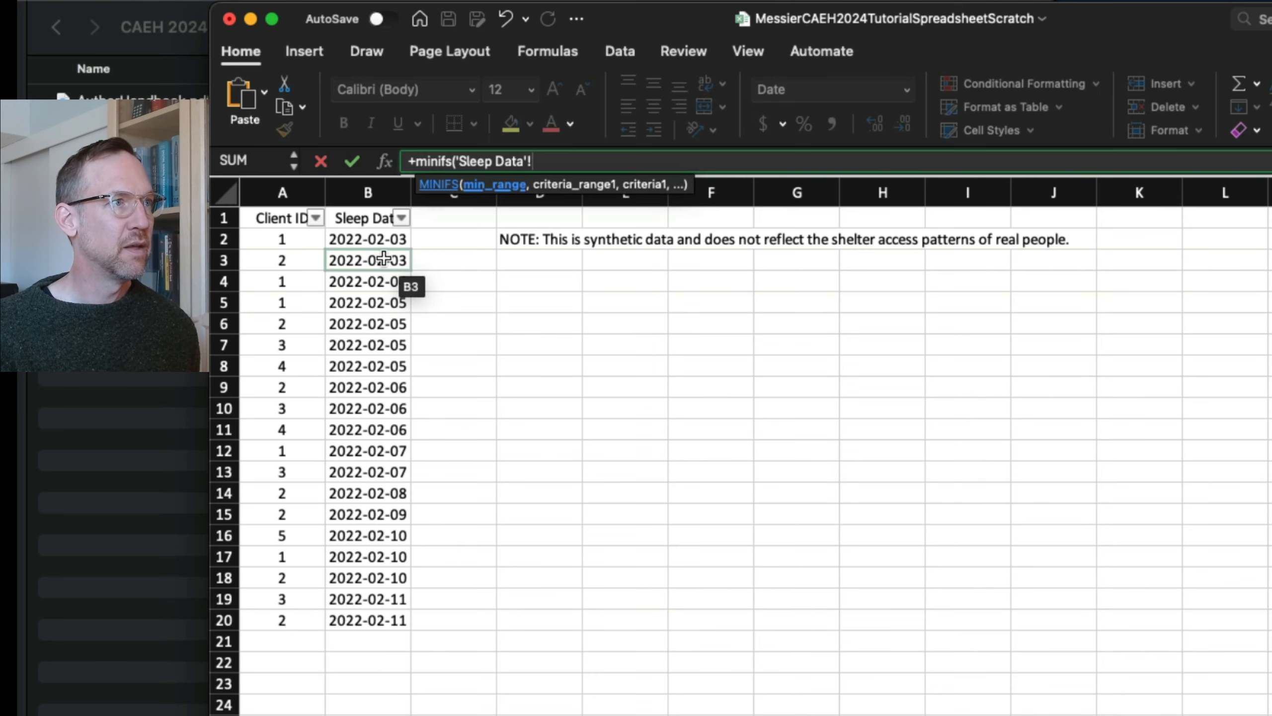
{"action": "left_click_drag", "start_coordinate": [380, 239], "coordinate": [378, 615]}
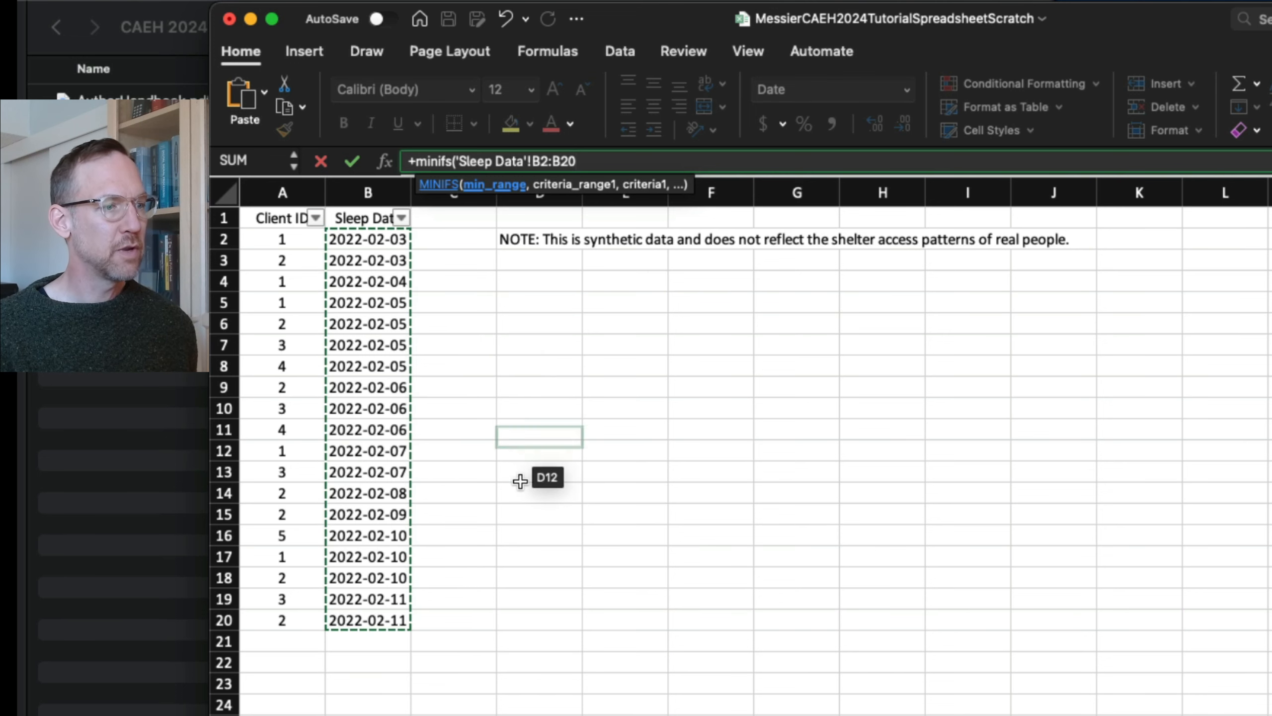
{"action": "left_click", "coordinate": [371, 714]}
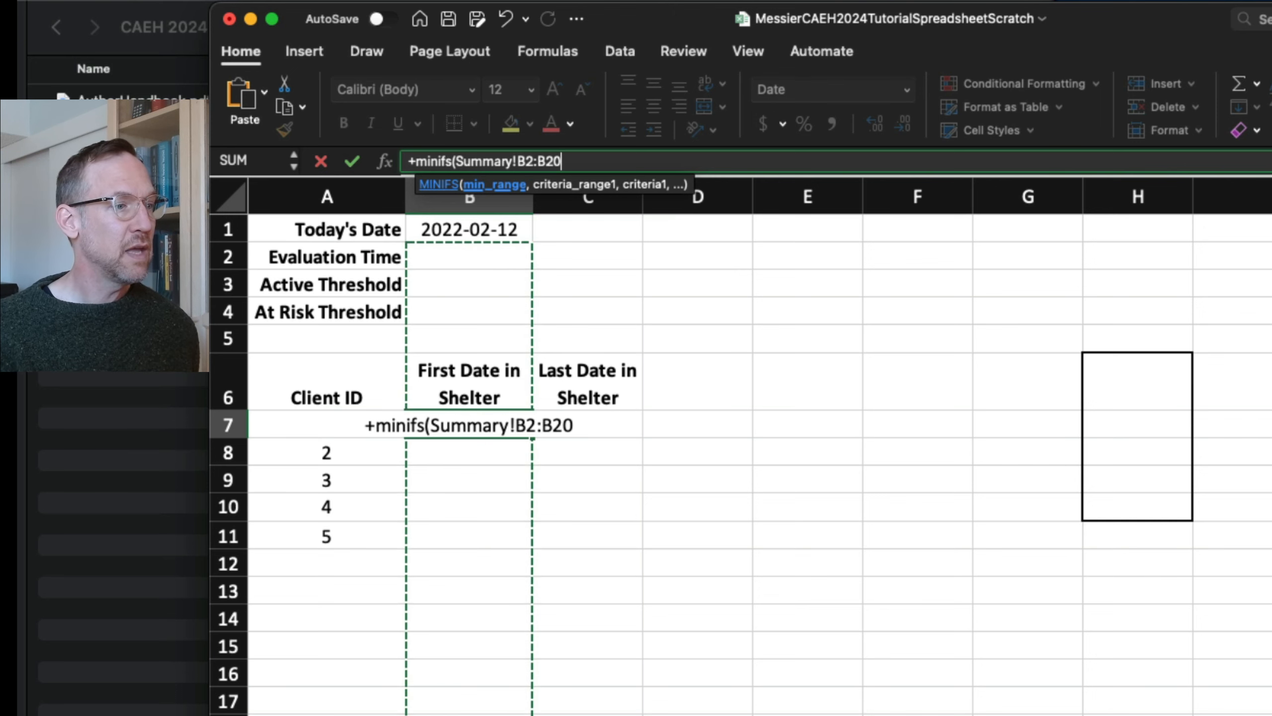
{"action": "key", "text": "ctrl+Page_Up"}
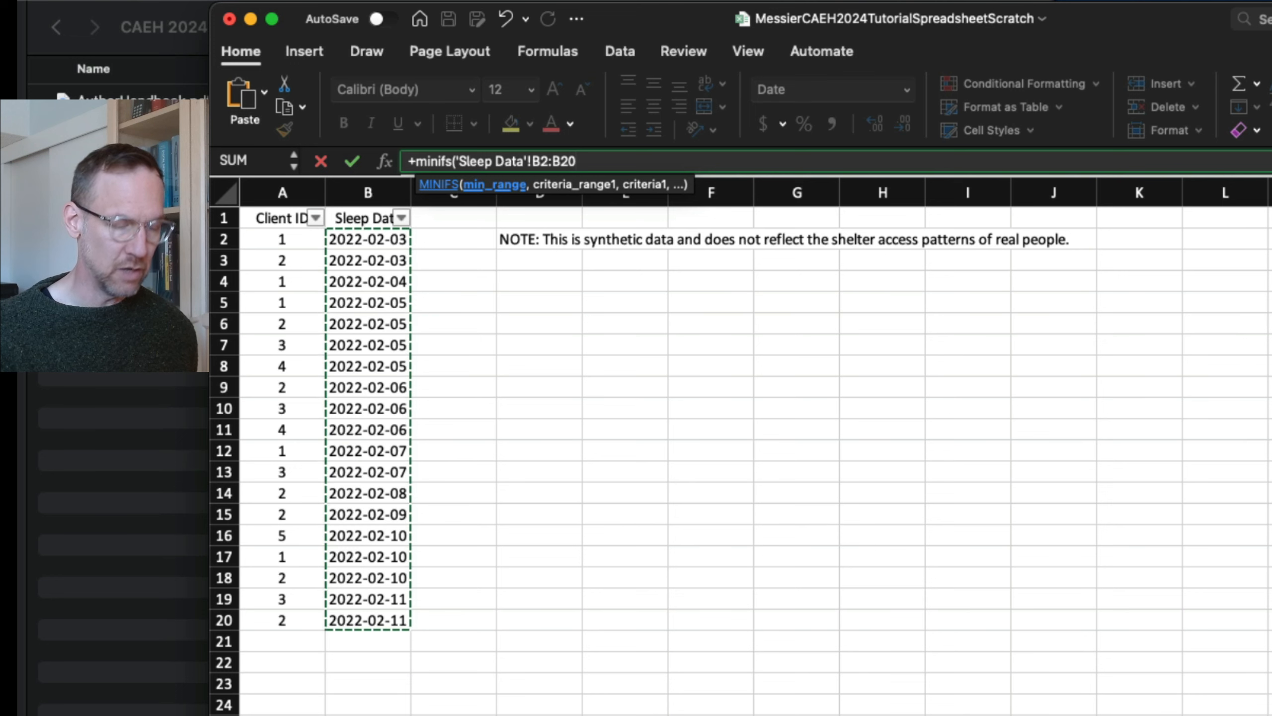
Complete the MINIFS formula in B7 with 'Sleep Data'!A2:A20 as criteria range and Summary!A7 as the criterion
{"action": "type", "text": ","}
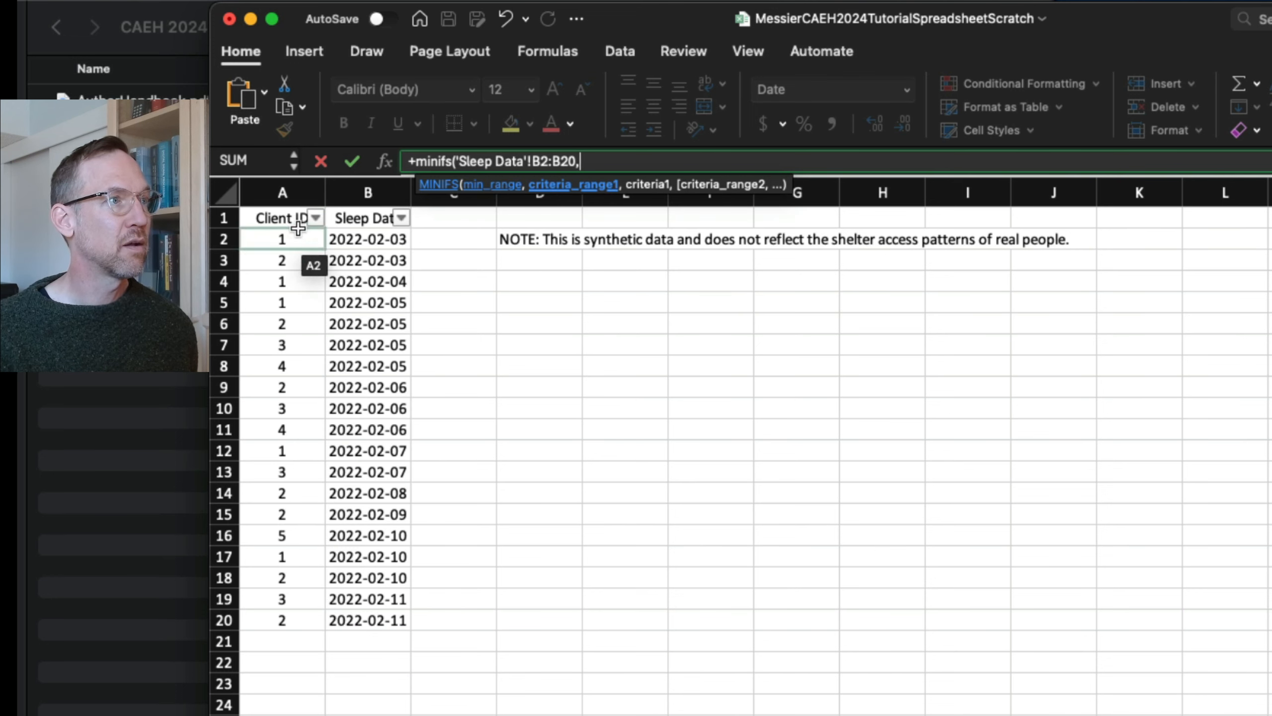
{"action": "left_click_drag", "start_coordinate": [297, 234], "coordinate": [311, 611]}
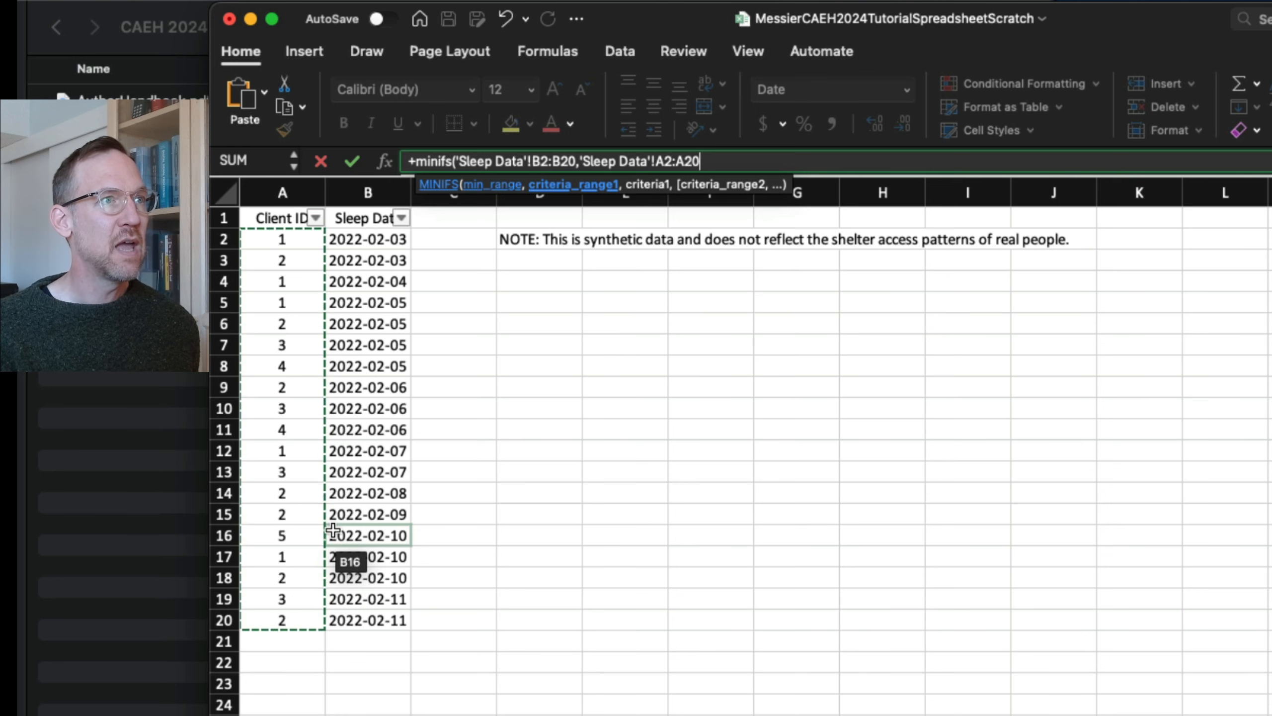
{"action": "type", "text": ","}
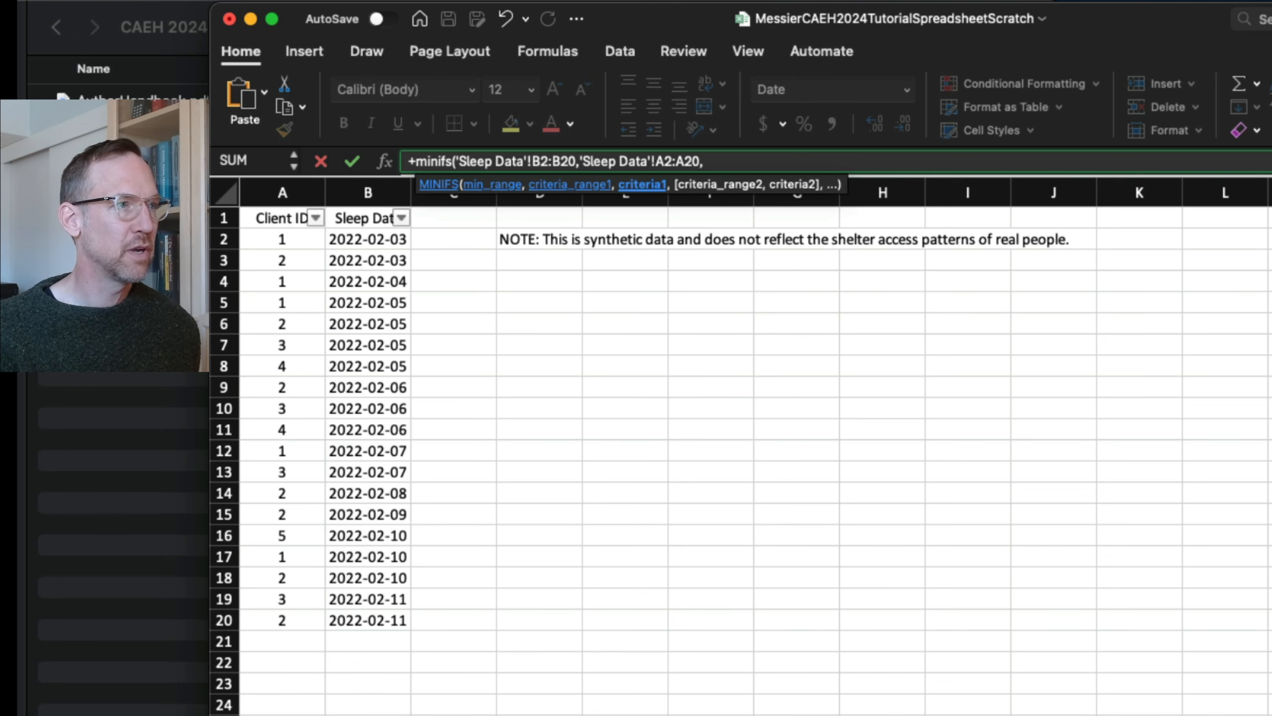
{"action": "left_click", "coordinate": [426, 713]}
{"action": "left_click", "coordinate": [366, 425]}
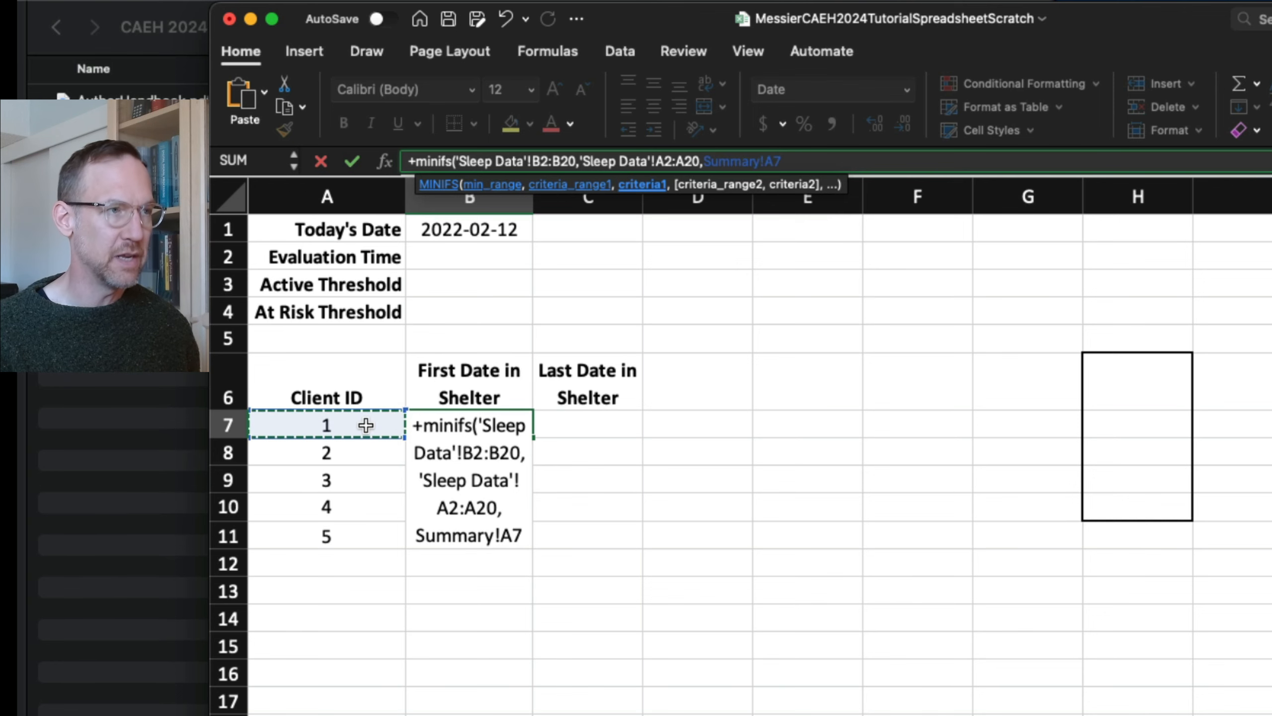
{"action": "type", "text": ")"}
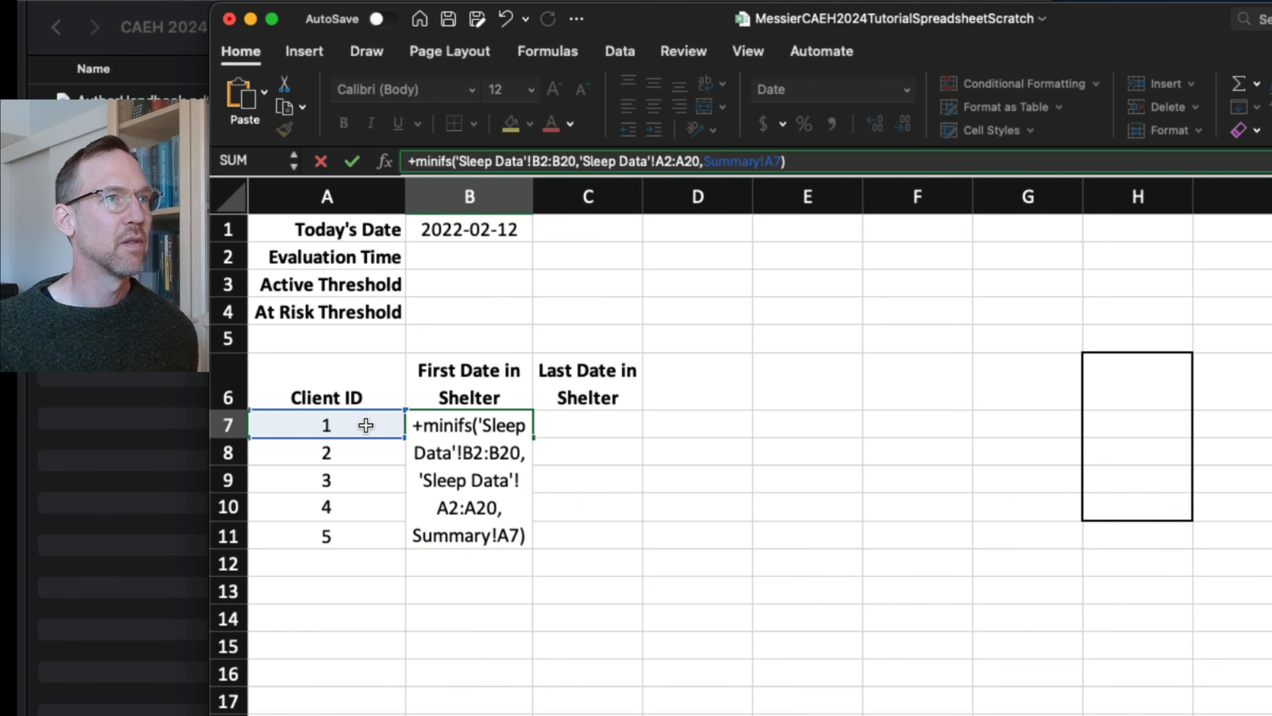
{"action": "key", "text": "Return"}
{"action": "key", "text": "Up"}
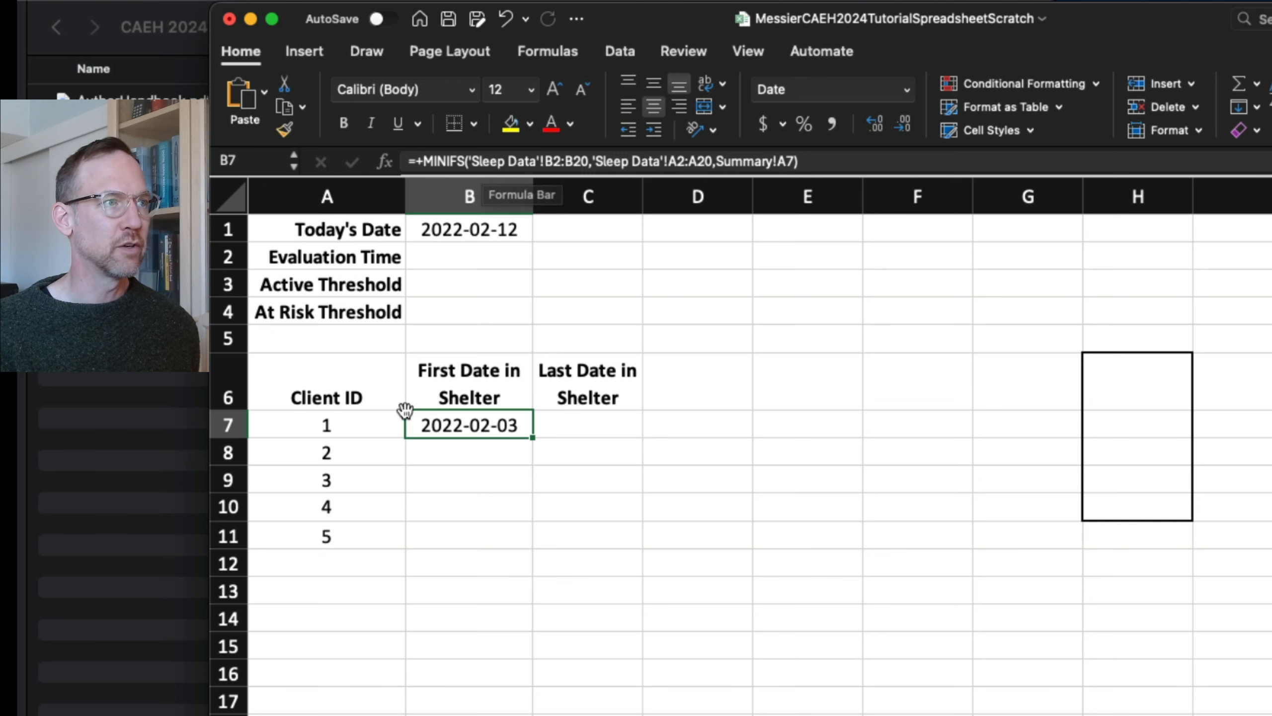
Check the first shelter date in B7 for client 1 against that client's earliest row on the Sleep Data sheet
{"action": "left_click", "coordinate": [368, 425]}
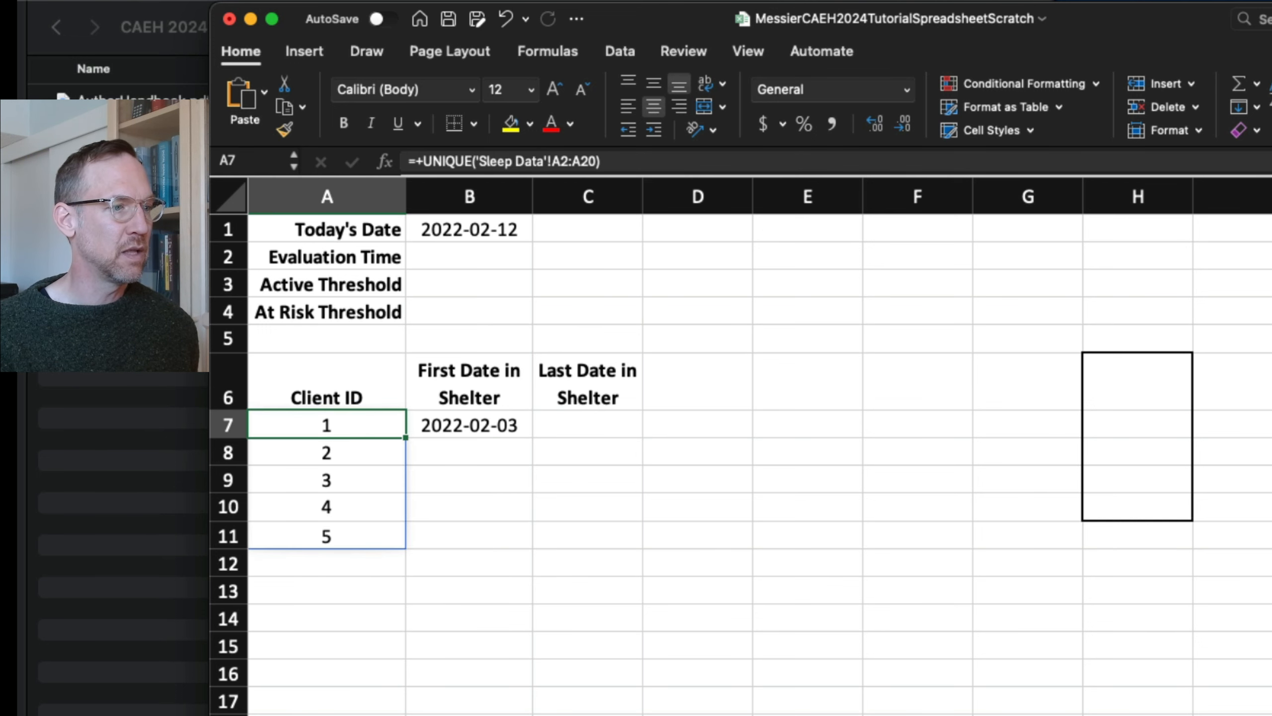
{"action": "left_click", "coordinate": [493, 715]}
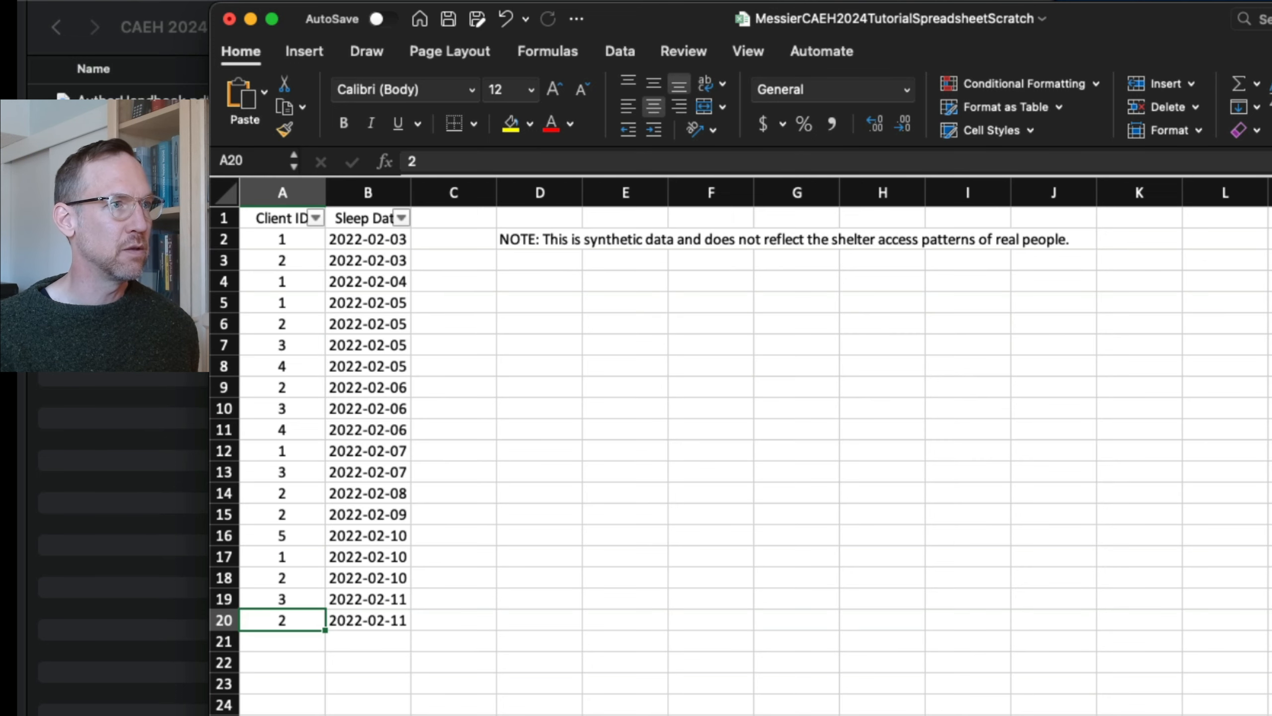
{"action": "left_click", "coordinate": [353, 236]}
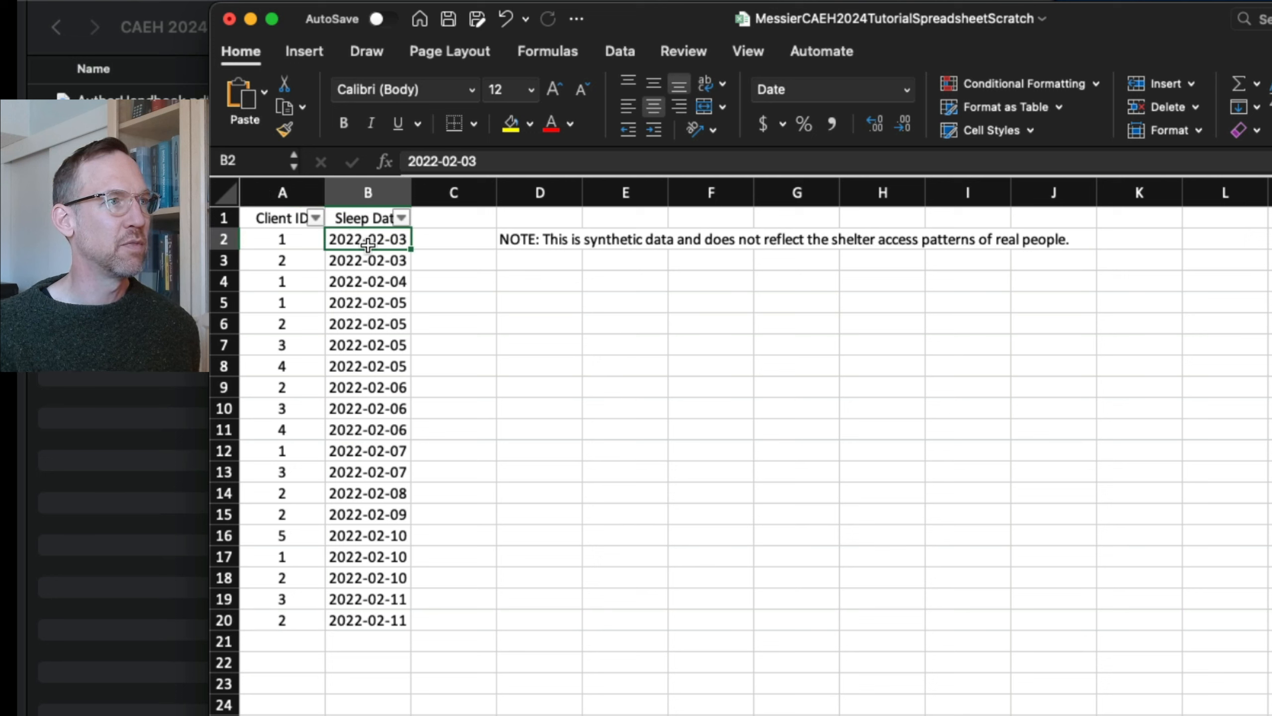
{"action": "key", "text": "Left"}
{"action": "left_click", "coordinate": [362, 245]}
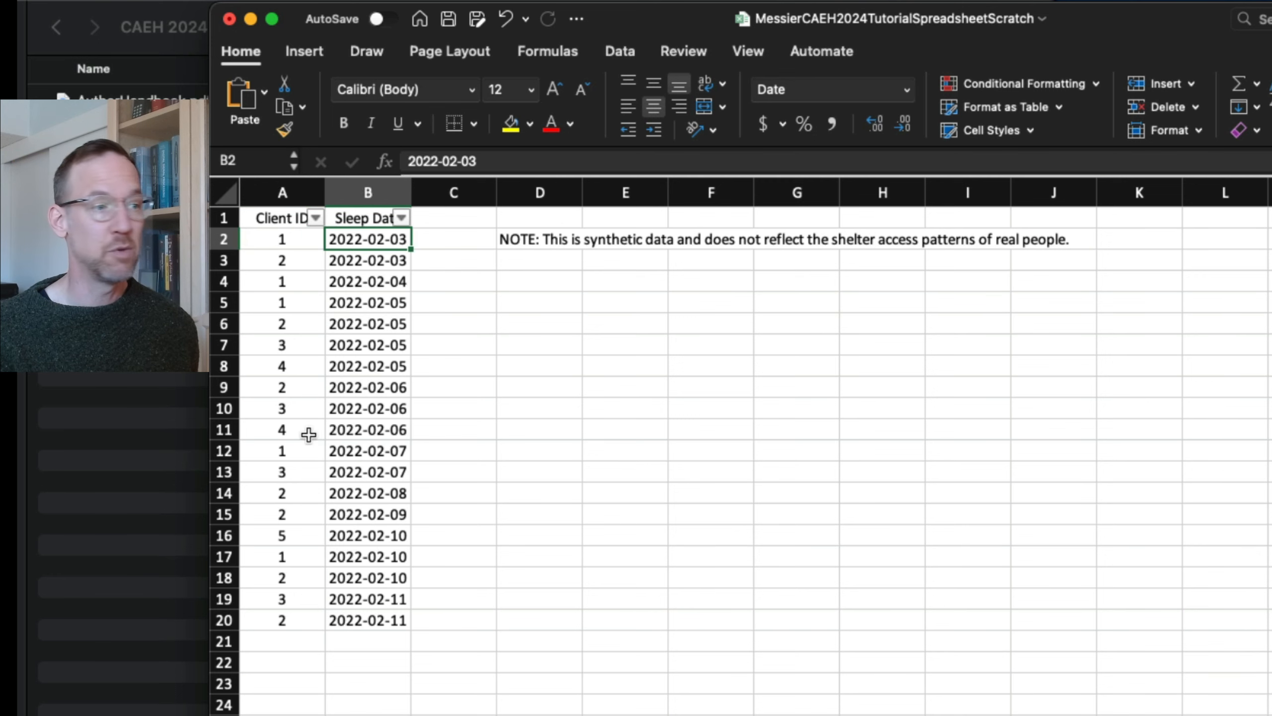
{"action": "left_click", "coordinate": [516, 714]}
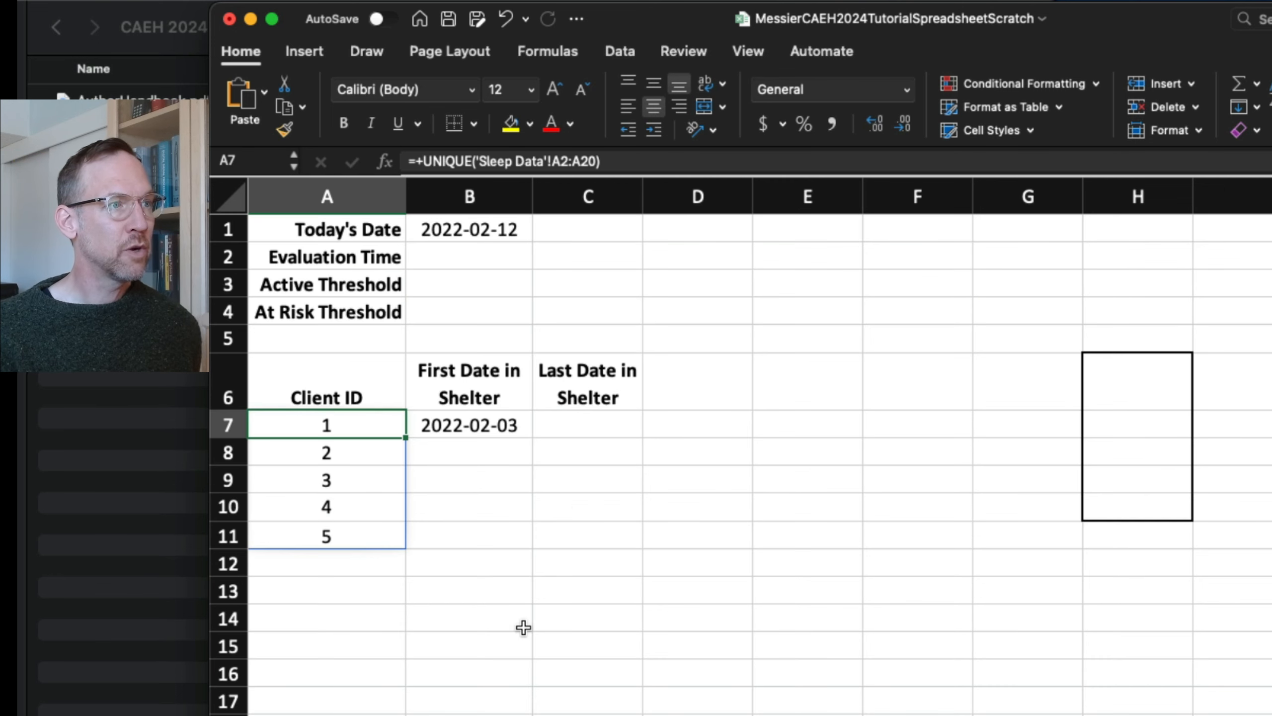
{"action": "left_click", "coordinate": [500, 429]}
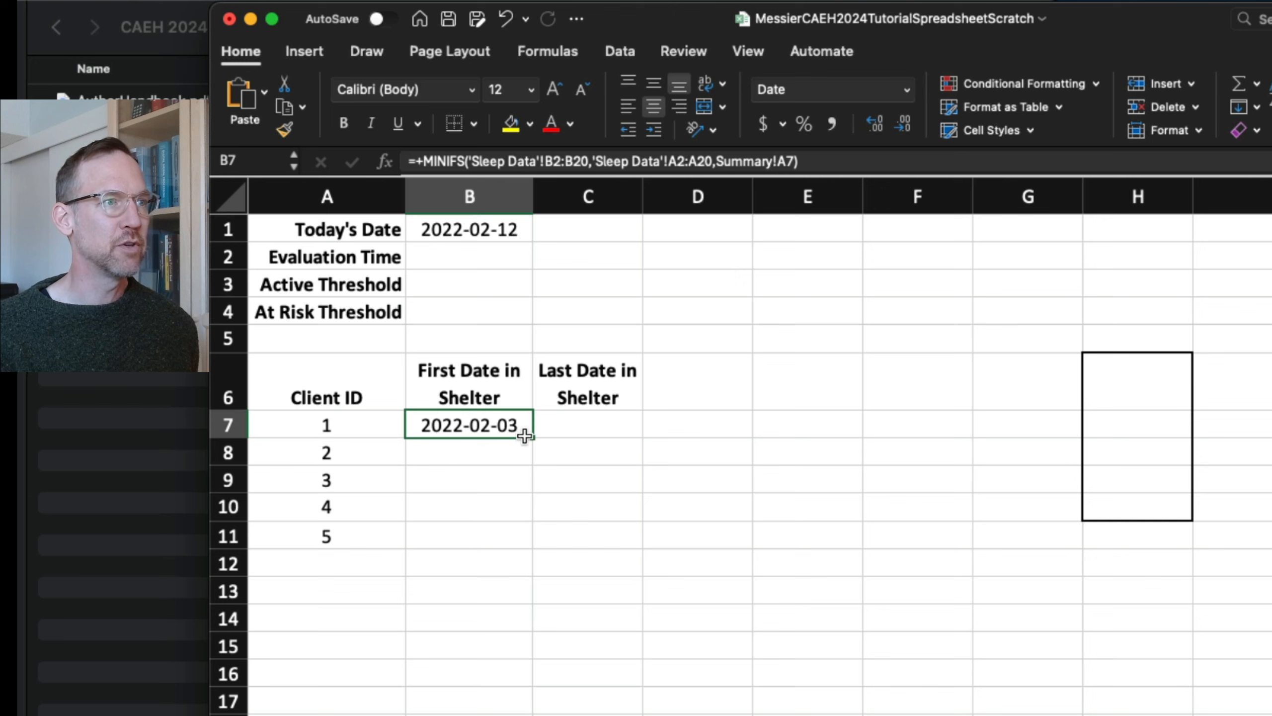
Fill the MINIFS formula from B7 down to B8 and inspect the ranges in the copied formula
{"action": "left_click_drag", "start_coordinate": [534, 438], "coordinate": [528, 458]}
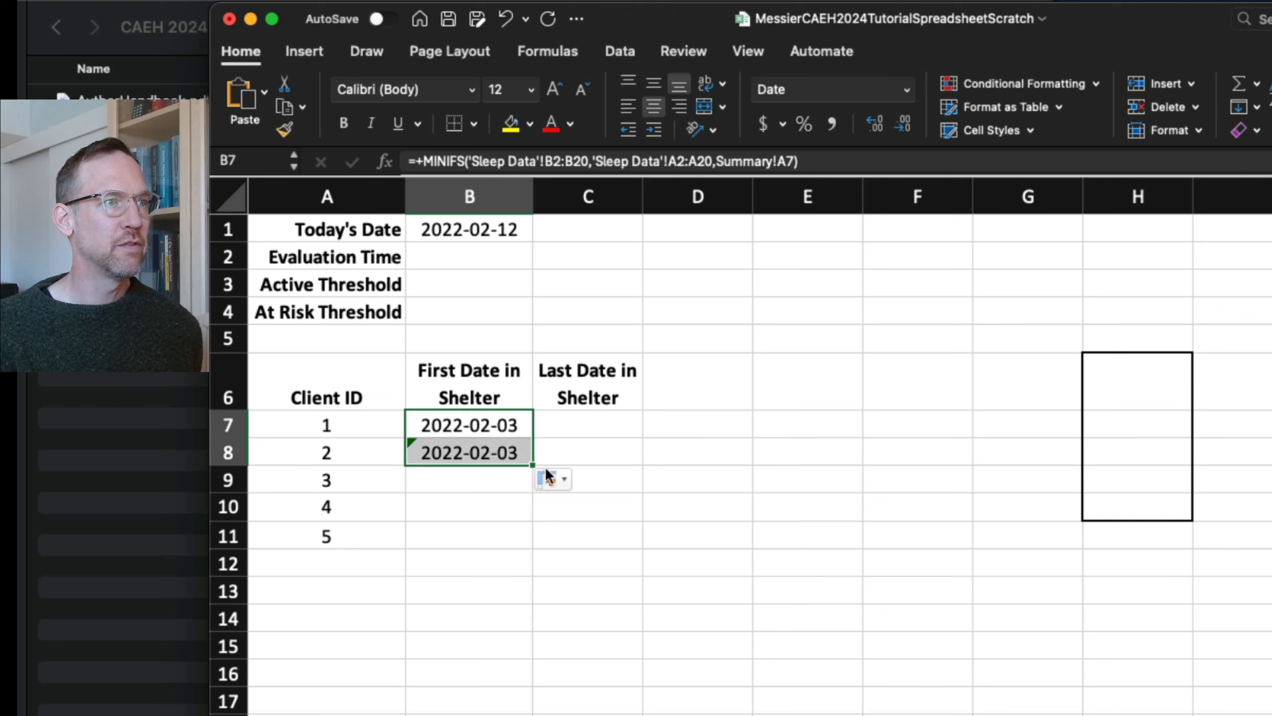
{"action": "left_click", "coordinate": [489, 427]}
{"action": "left_click", "coordinate": [487, 450]}
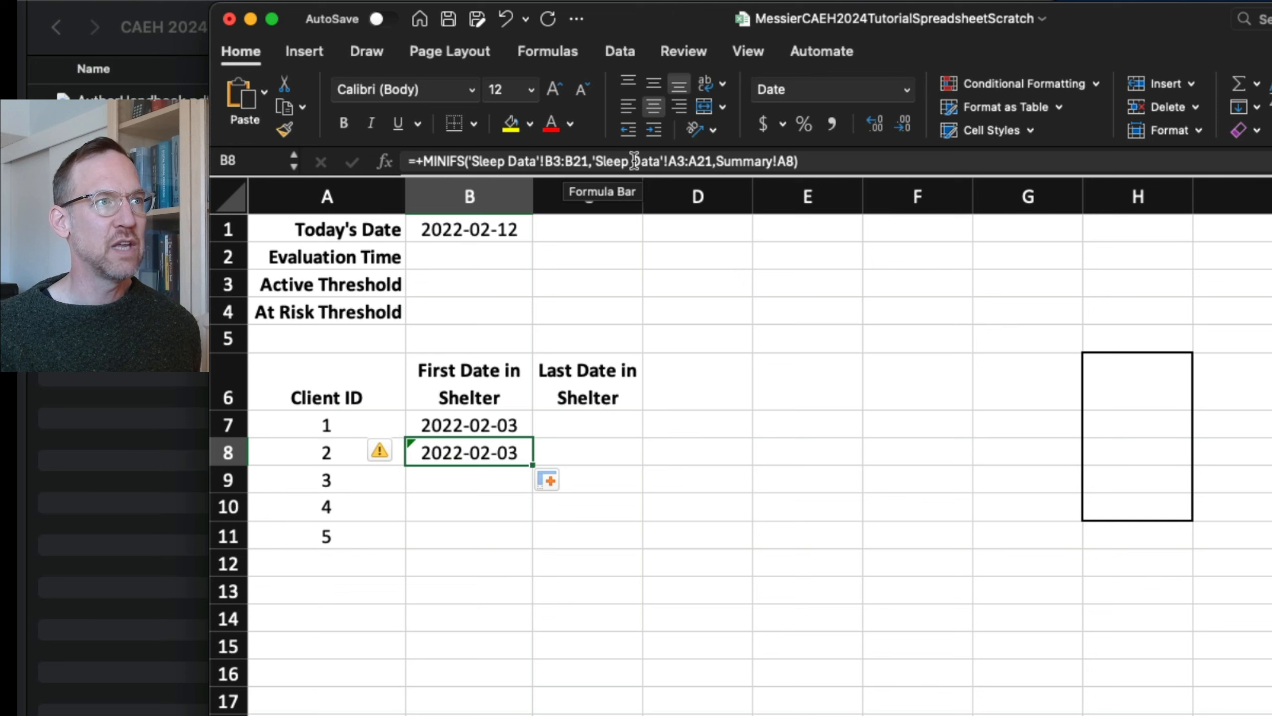
Compare the ranges used in B7 and B8 with the data rows on the Sleep Data sheet
{"action": "key", "text": "Up"}
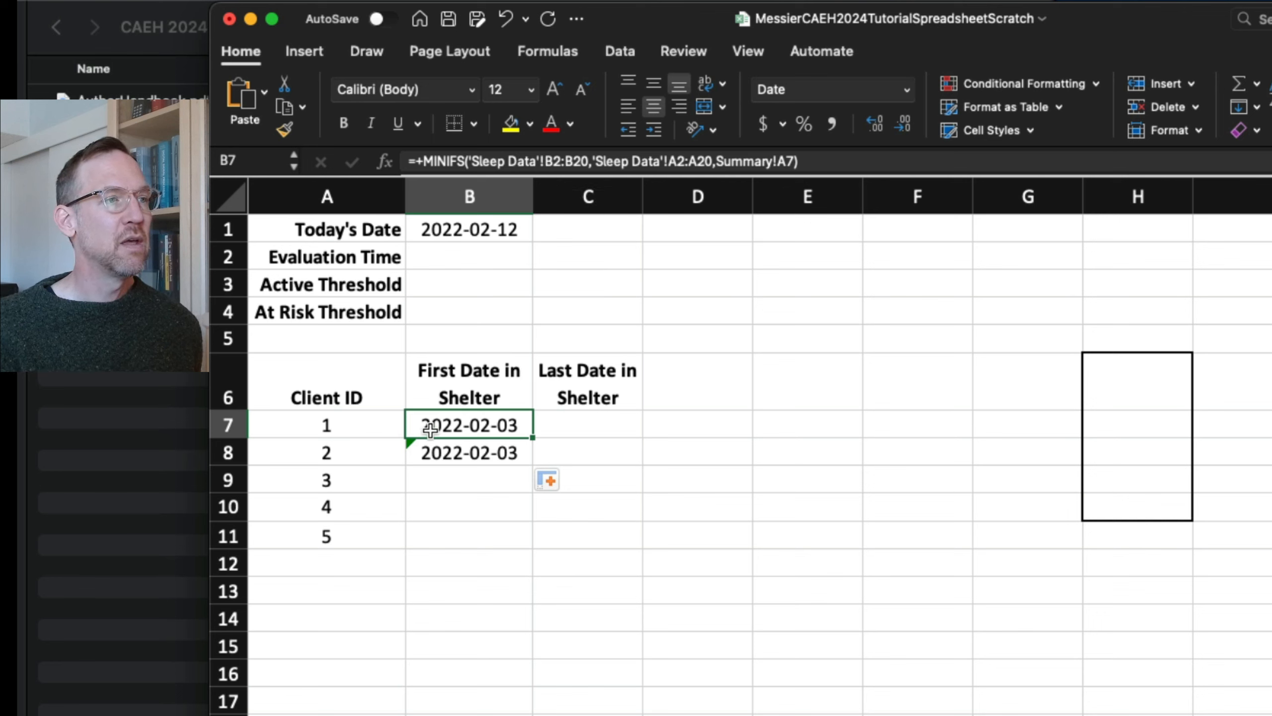
{"action": "key", "text": "Down"}
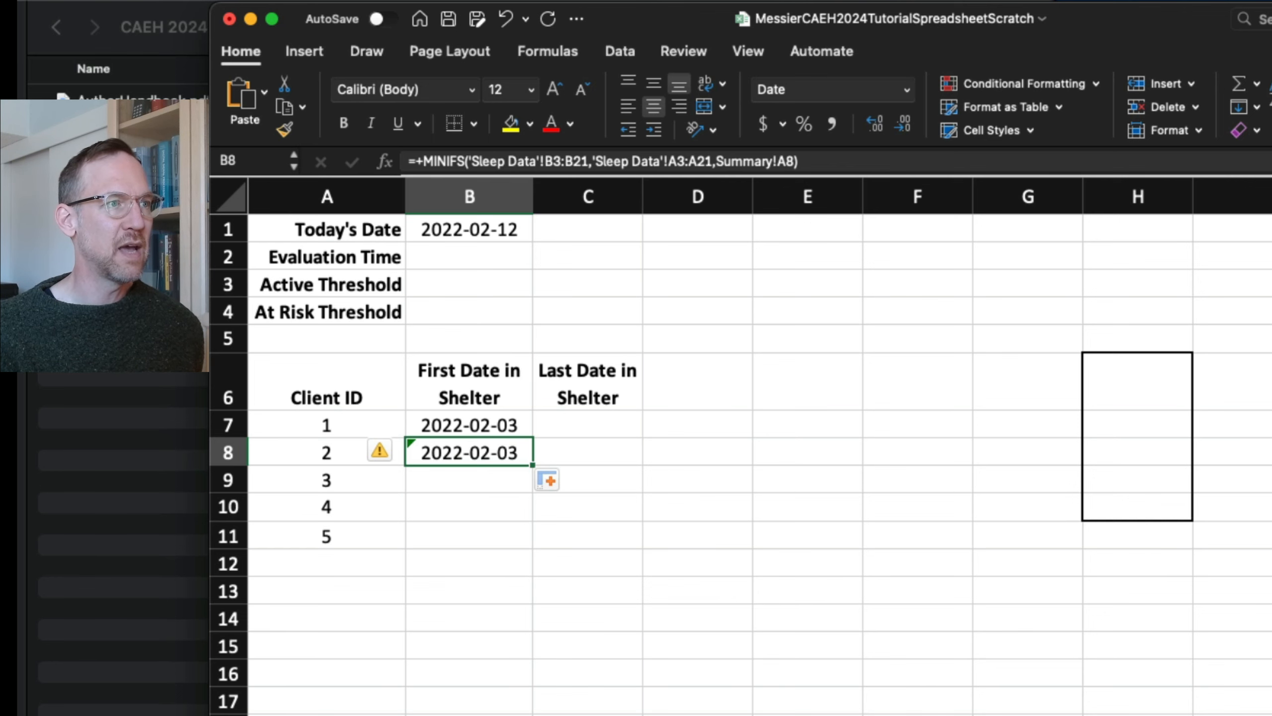
{"action": "left_click", "coordinate": [451, 714]}
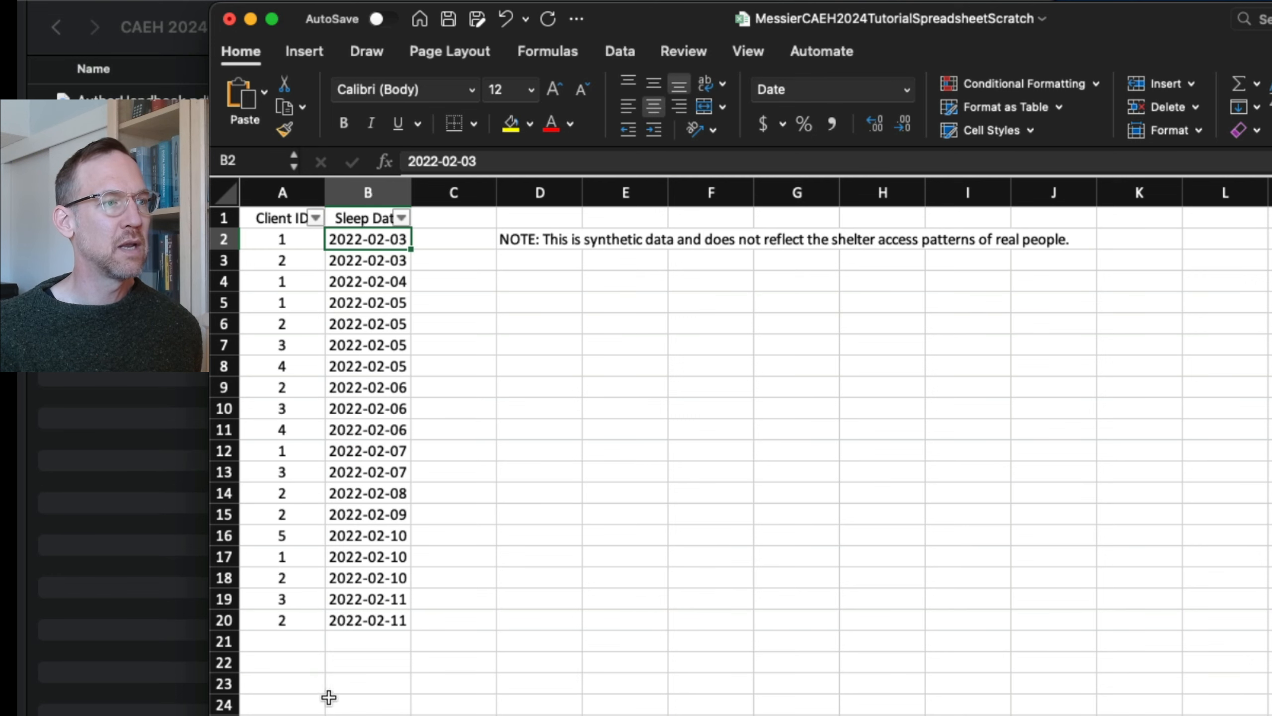
{"action": "left_click", "coordinate": [321, 714]}
{"action": "key", "text": "Up"}
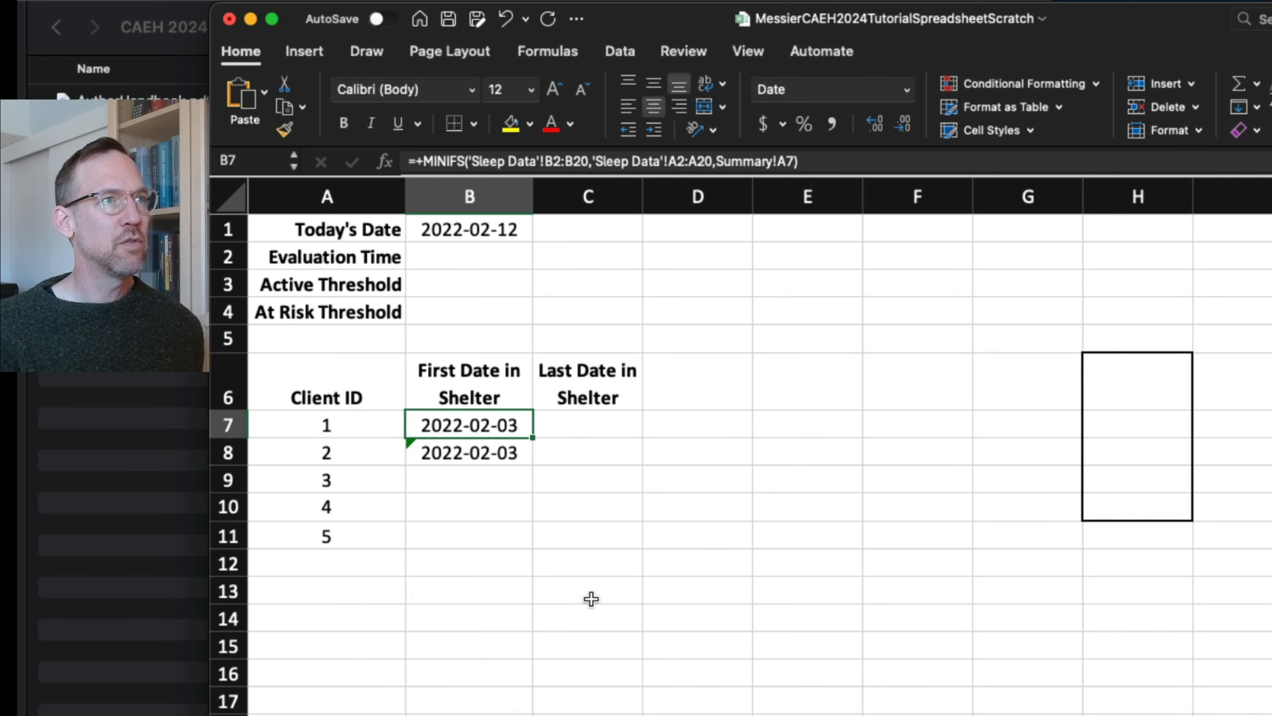
Make the start of the minimum range in B7's MINIFS formula fully absolute as $B$2
{"action": "left_click", "coordinate": [558, 162]}
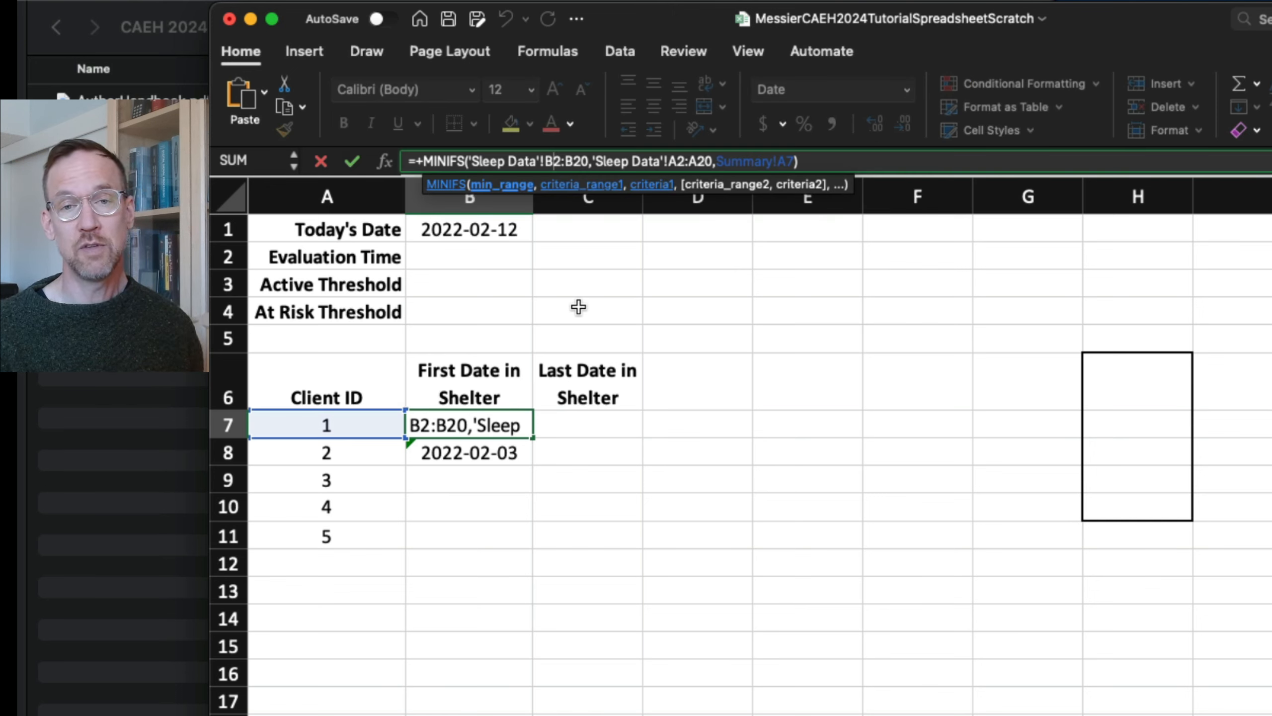
{"action": "key", "text": "Left"}
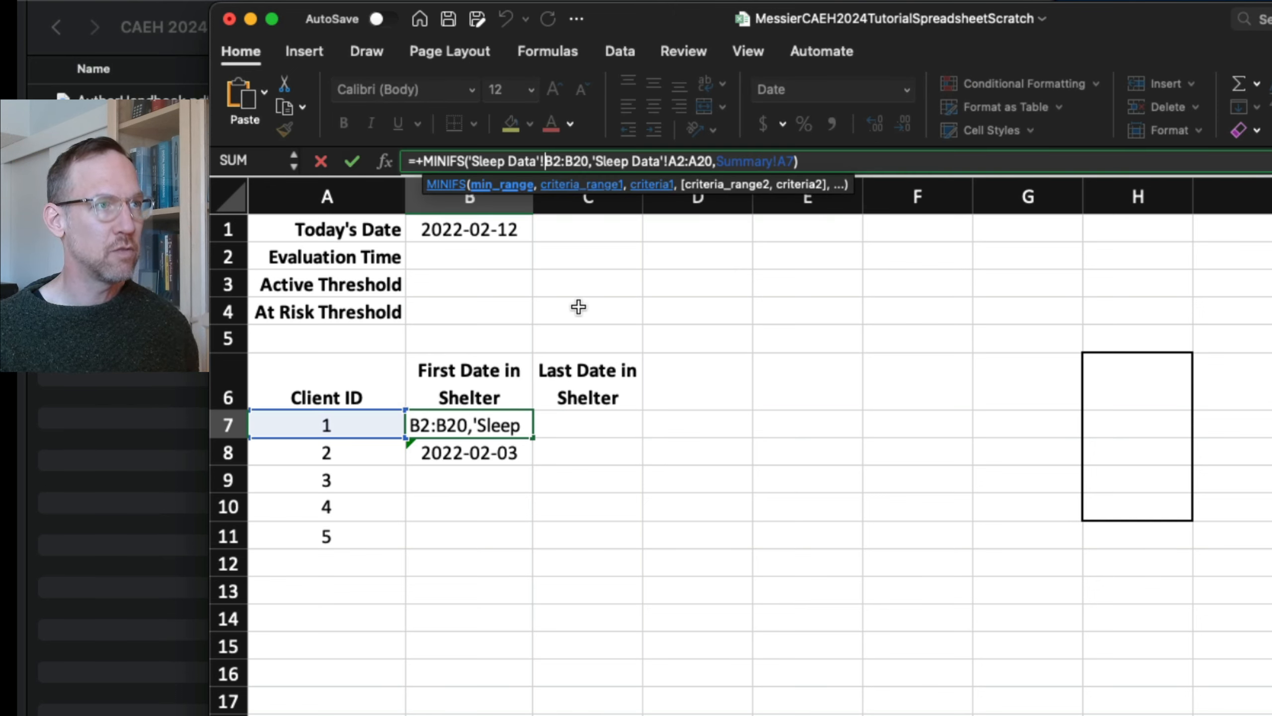
{"action": "type", "text": "$"}
{"action": "key", "text": "Right"}
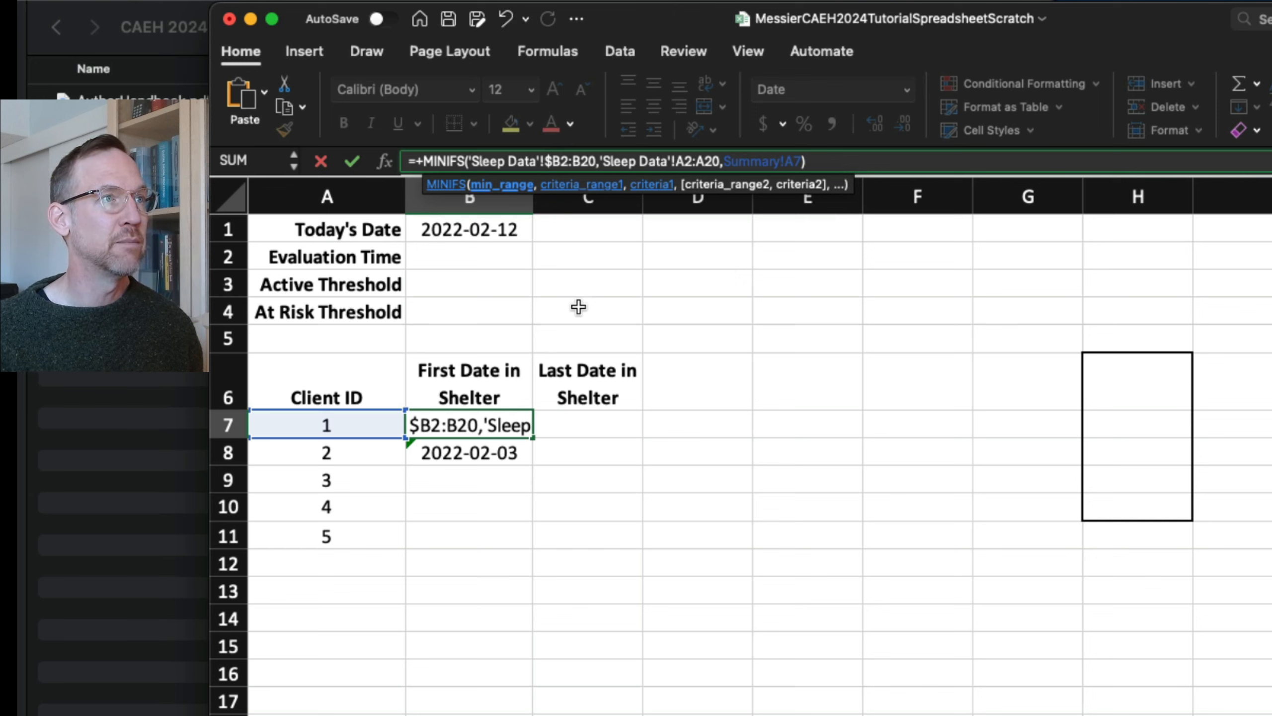
{"action": "type", "text": "$"}
{"action": "key", "text": "Right"}
{"action": "key", "text": "Right"}
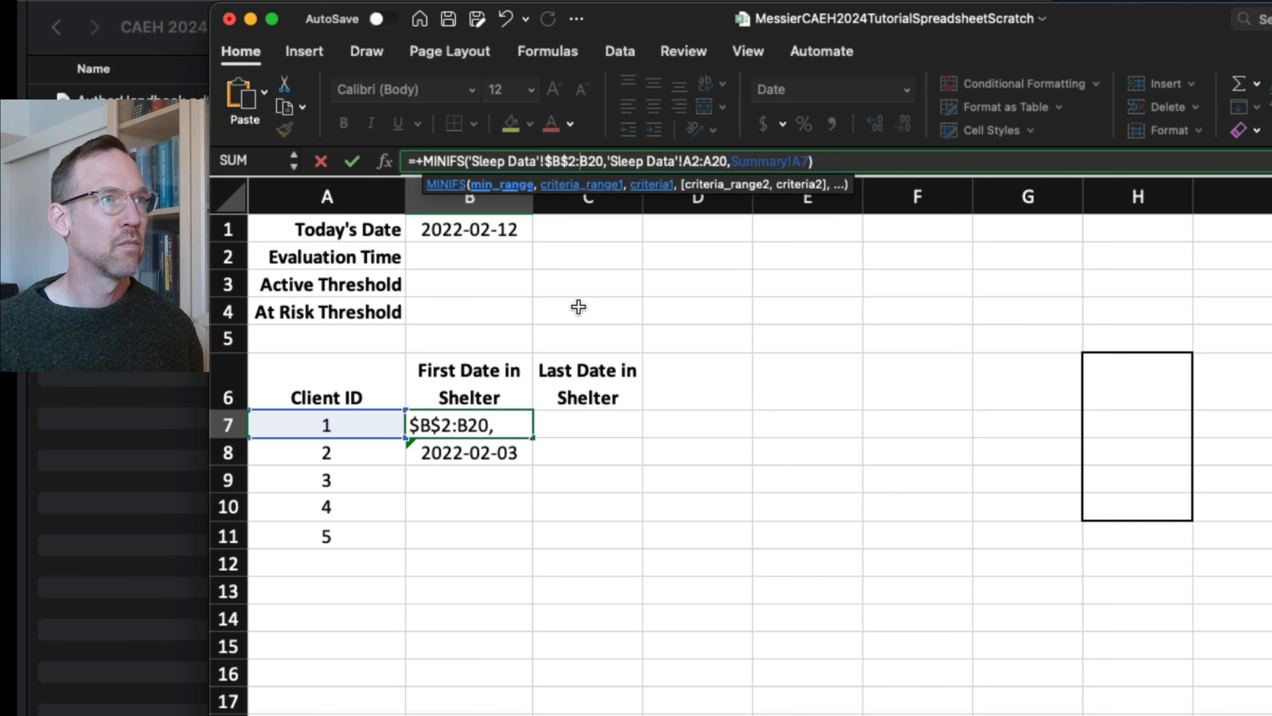
Remove the column anchor from the minimum range's start in B7 and lock only the rows, as B$2:B$20
{"action": "key", "text": "Left"}
{"action": "key", "text": "Left"}
{"action": "key", "text": "Left"}
{"action": "key", "text": "Left"}
{"action": "key", "text": "Left"}
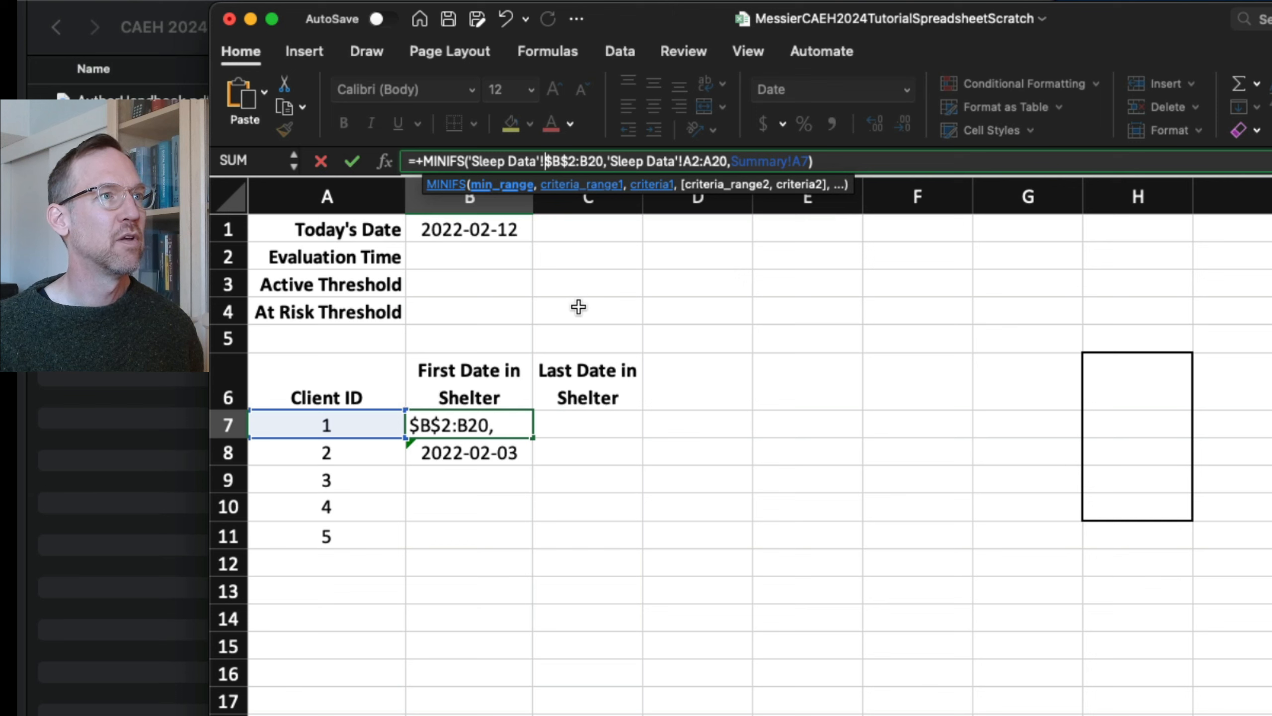
{"action": "key", "text": "Delete"}
{"action": "key", "text": "Right"}
{"action": "key", "text": "Right"}
{"action": "key", "text": "Right"}
{"action": "key", "text": "Right"}
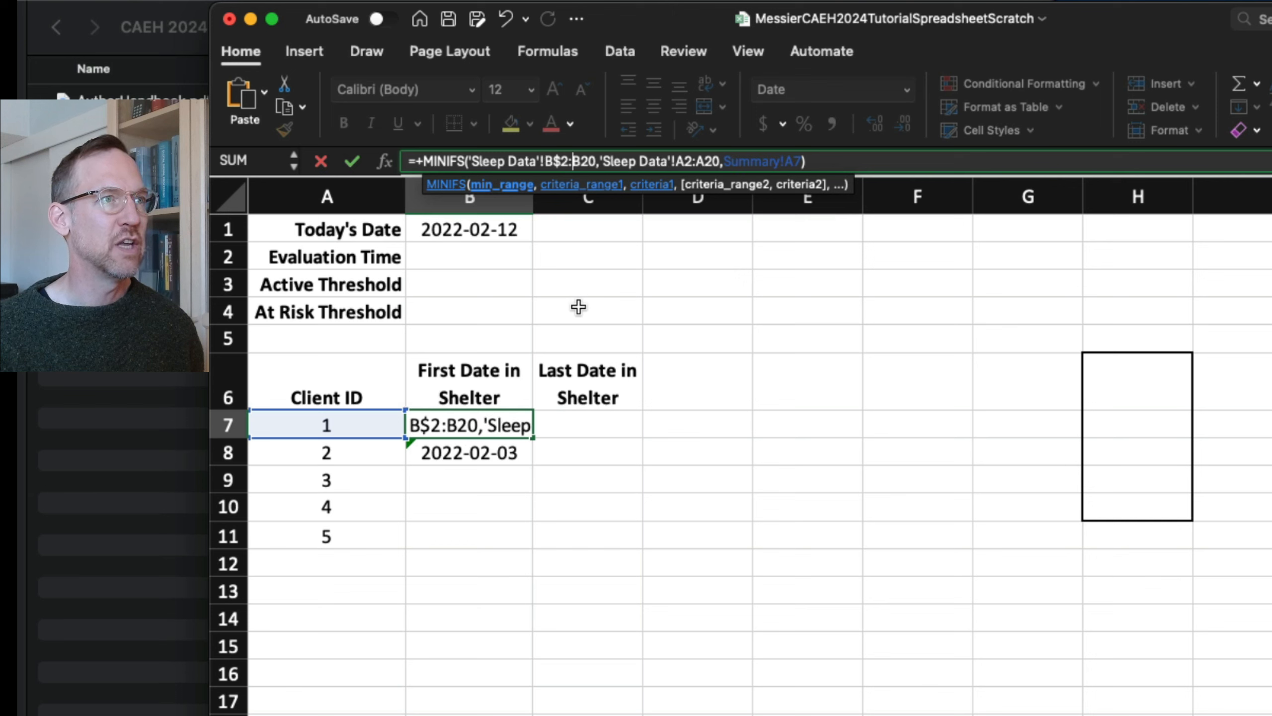
{"action": "type", "text": "$"}
Lock the rows of the criteria range in B7's formula as 'Sleep Data'!A$2:A$20 and commit the formula
{"action": "key", "text": "Right"}
{"action": "key", "text": "Right"}
{"action": "key", "text": "Right"}
{"action": "key", "text": "Right"}
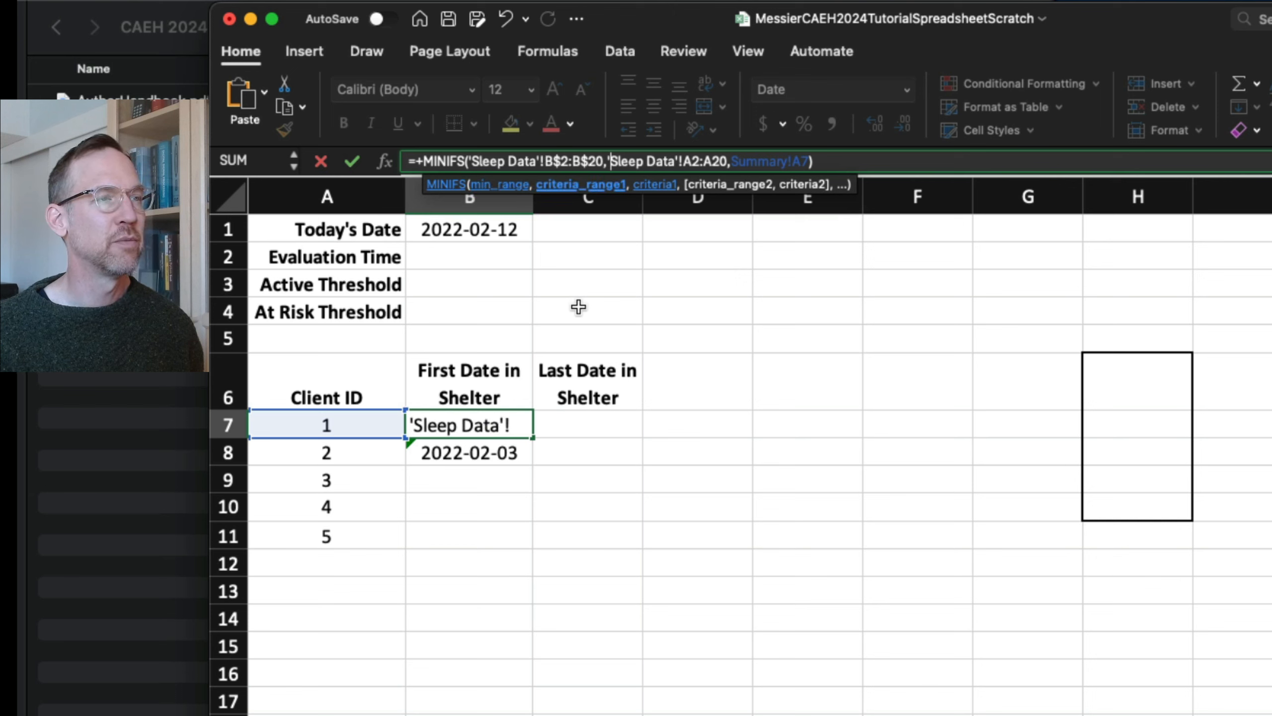
{"action": "key", "text": "Right"}
{"action": "key", "text": "Right"}
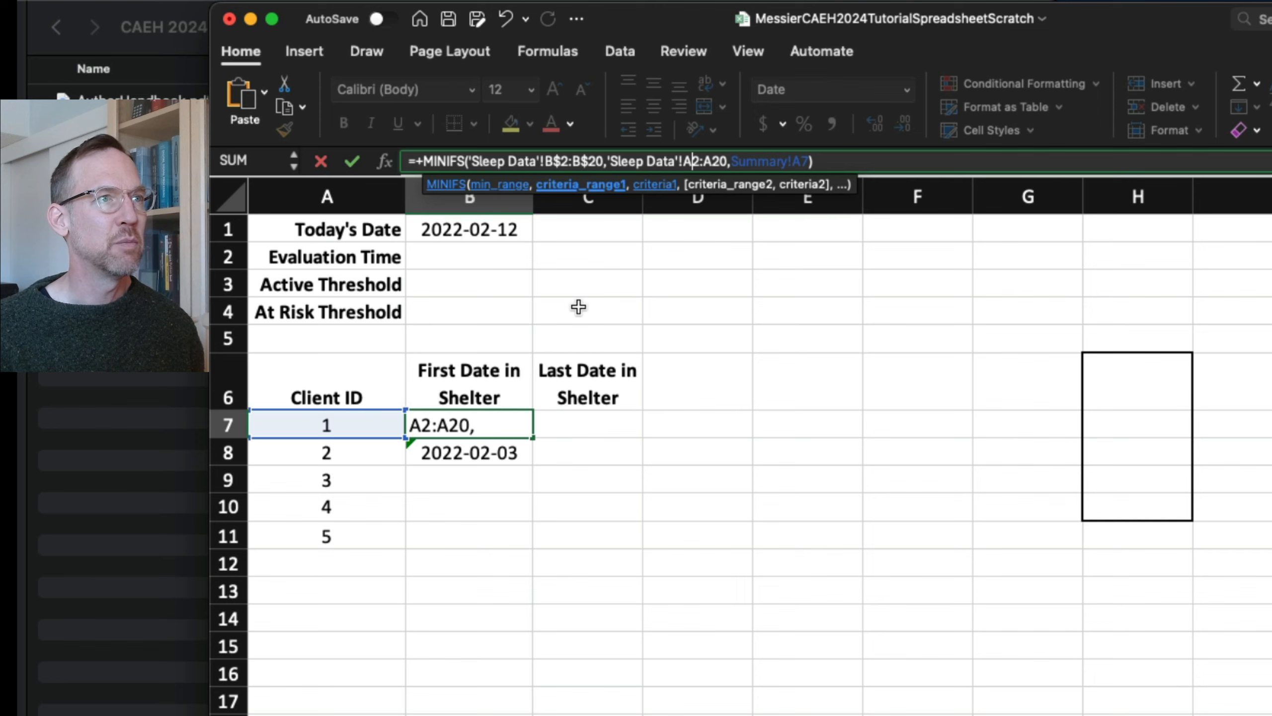
{"action": "type", "text": "$"}
{"action": "key", "text": "Right"}
{"action": "key", "text": "Right"}
{"action": "key", "text": "Right"}
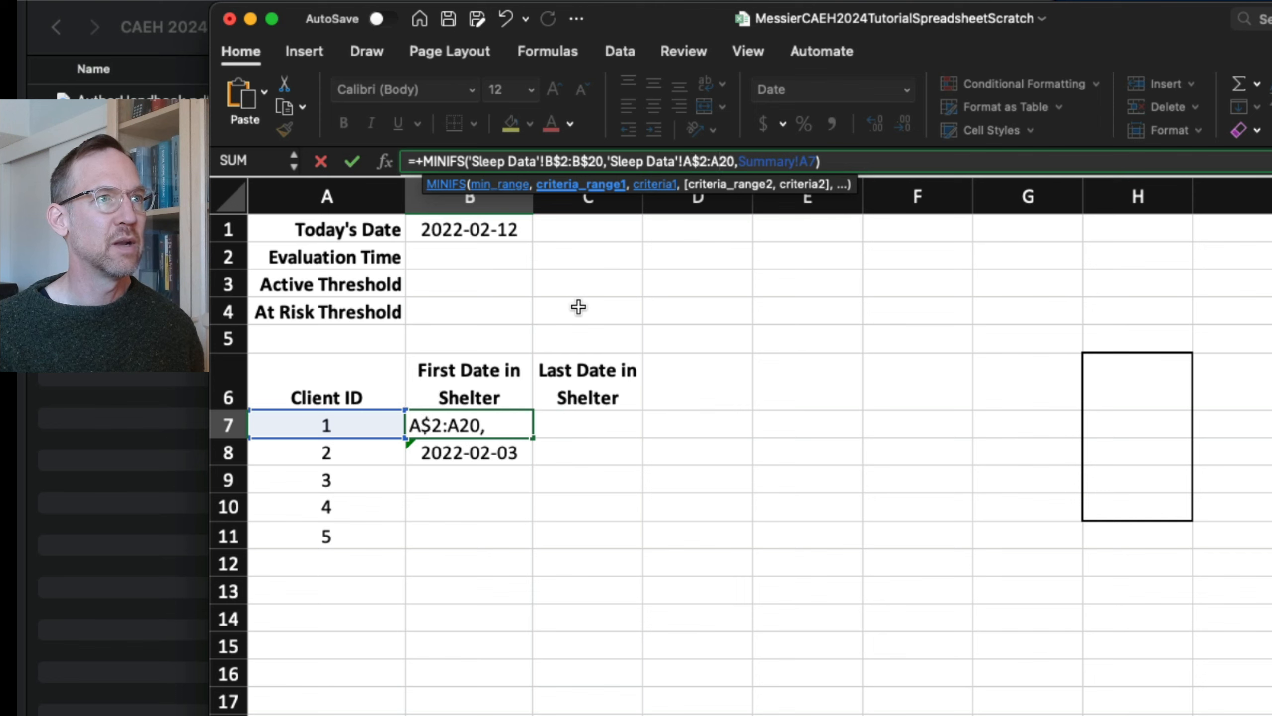
{"action": "type", "text": "$"}
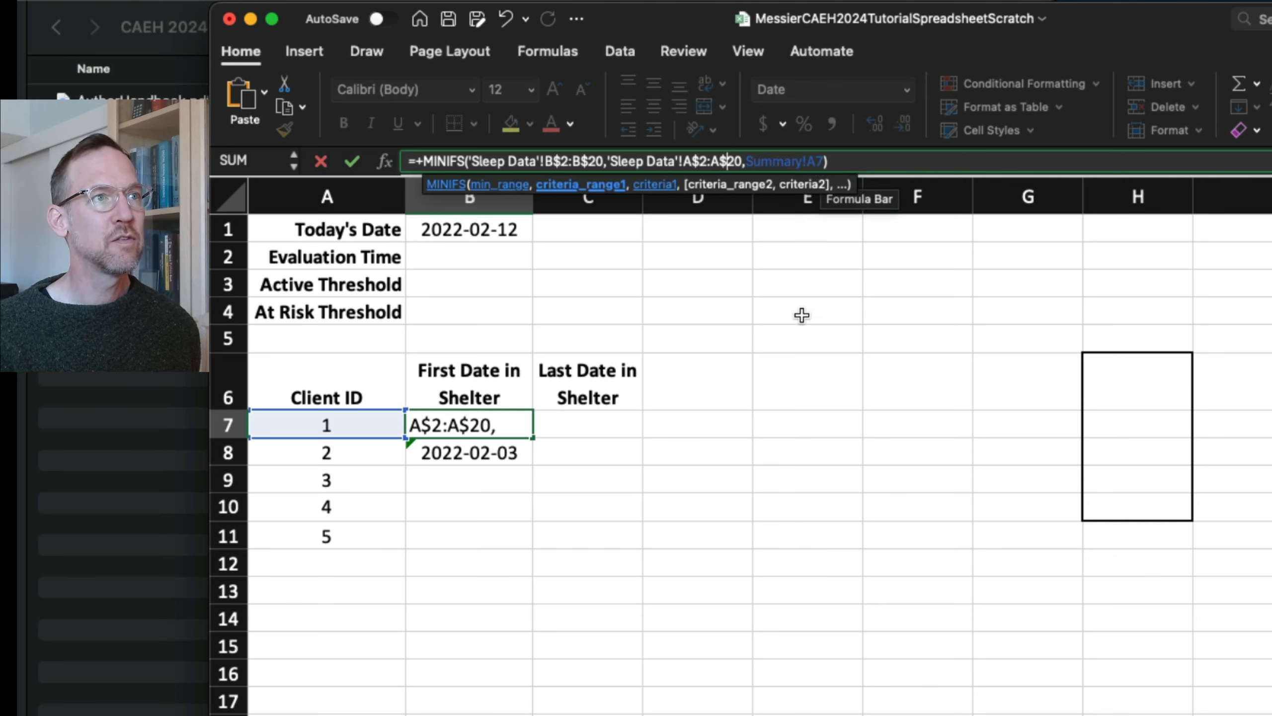
{"action": "key", "text": "Return"}
{"action": "key", "text": "Up"}
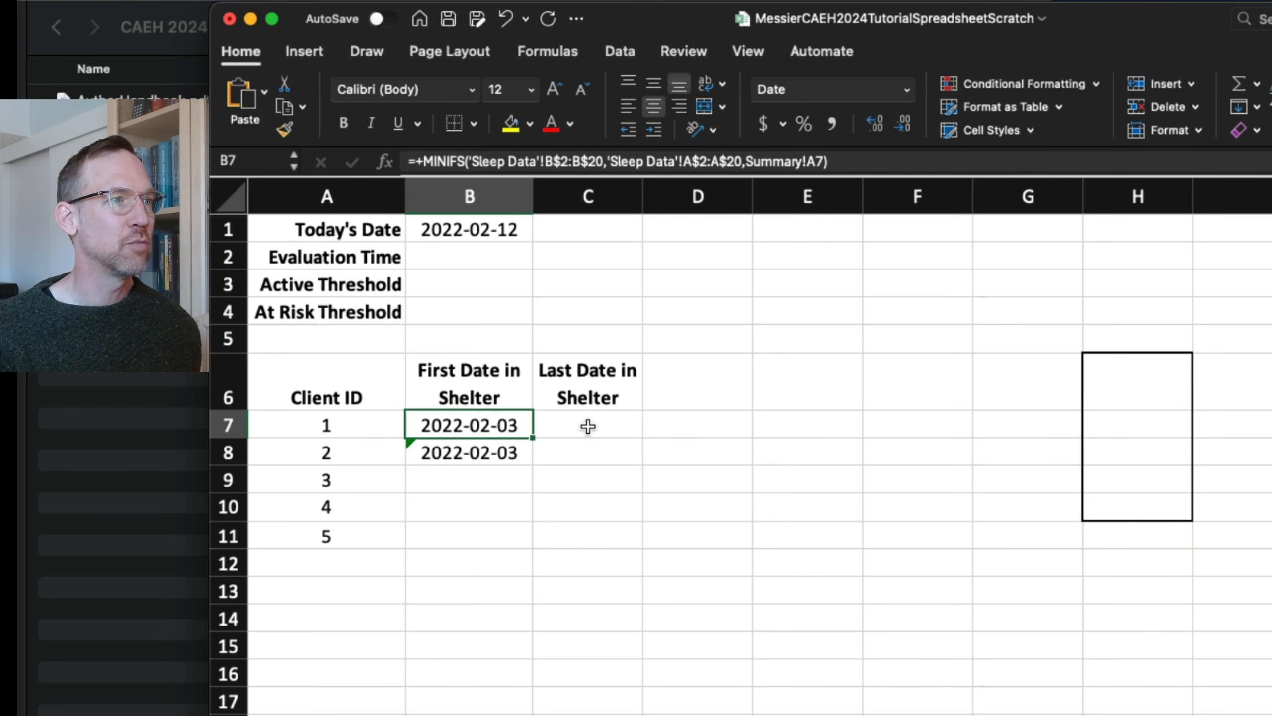
Fill the row-locked MINIFS formula from B7 down through B11 for all clients and inspect the copy in B9
{"action": "left_click_drag", "start_coordinate": [532, 438], "coordinate": [529, 453]}
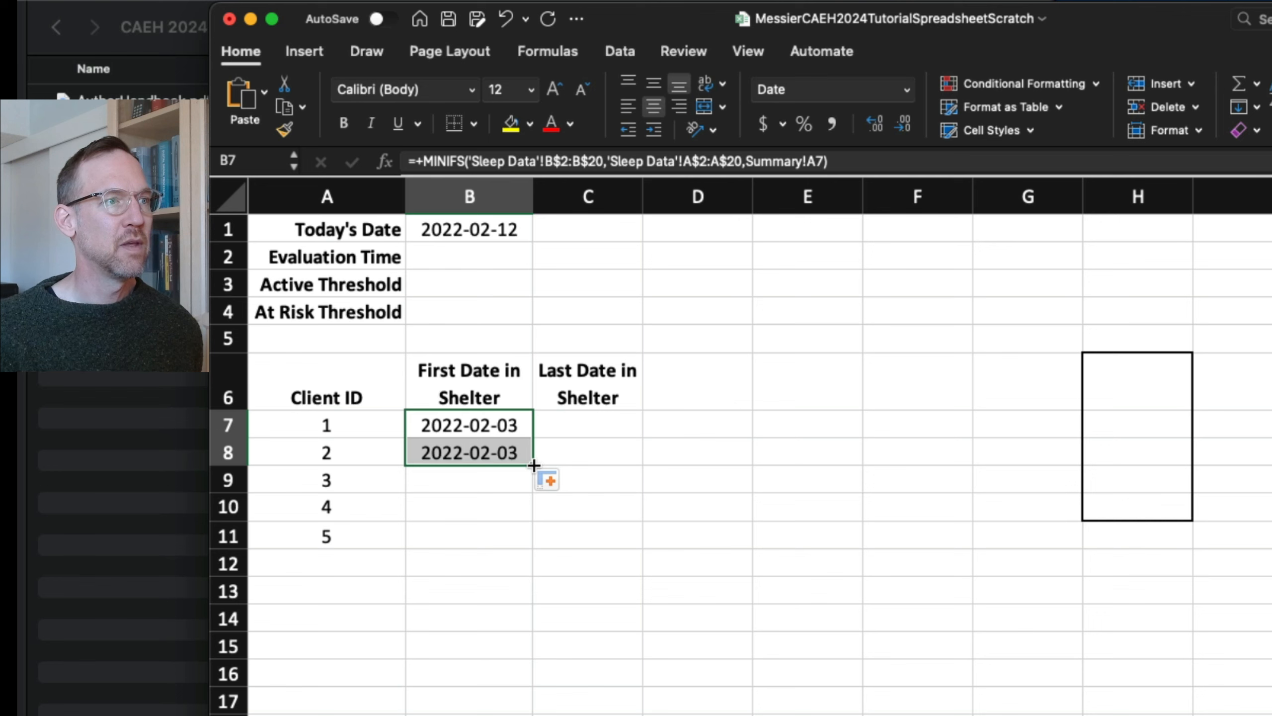
{"action": "left_click_drag", "start_coordinate": [533, 466], "coordinate": [523, 535]}
{"action": "left_click", "coordinate": [571, 485]}
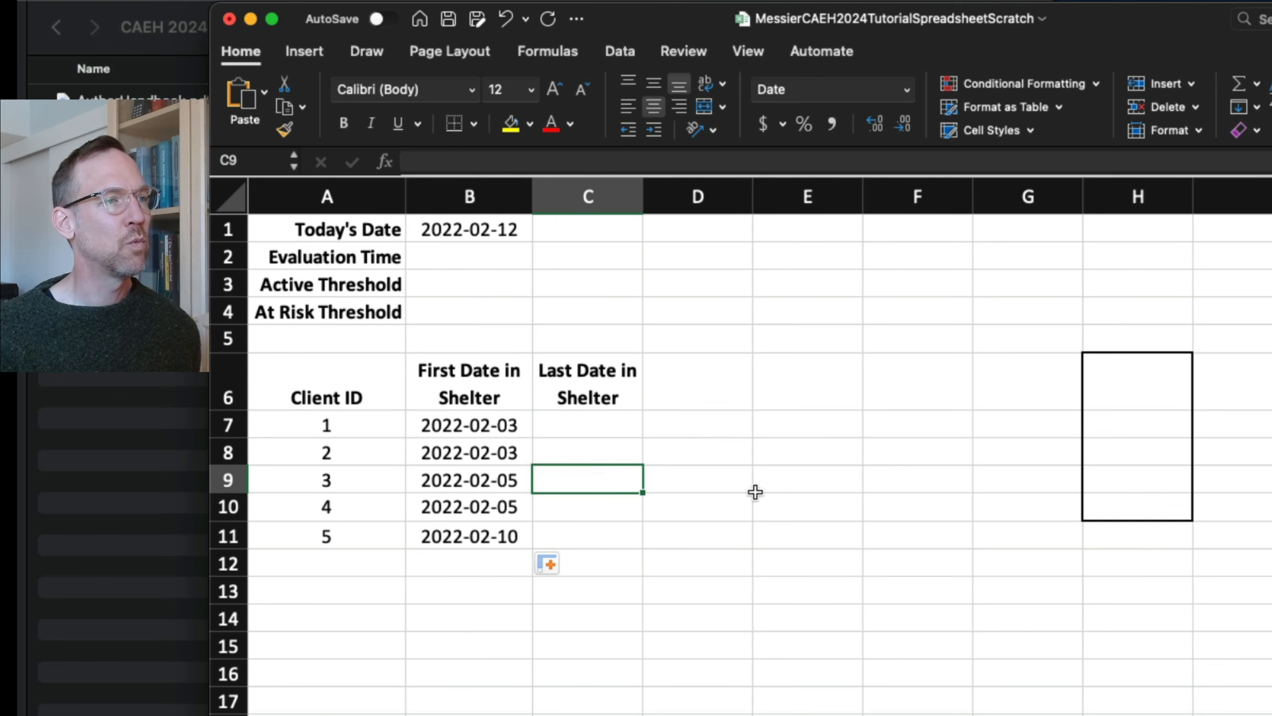
{"action": "key", "text": "Left"}
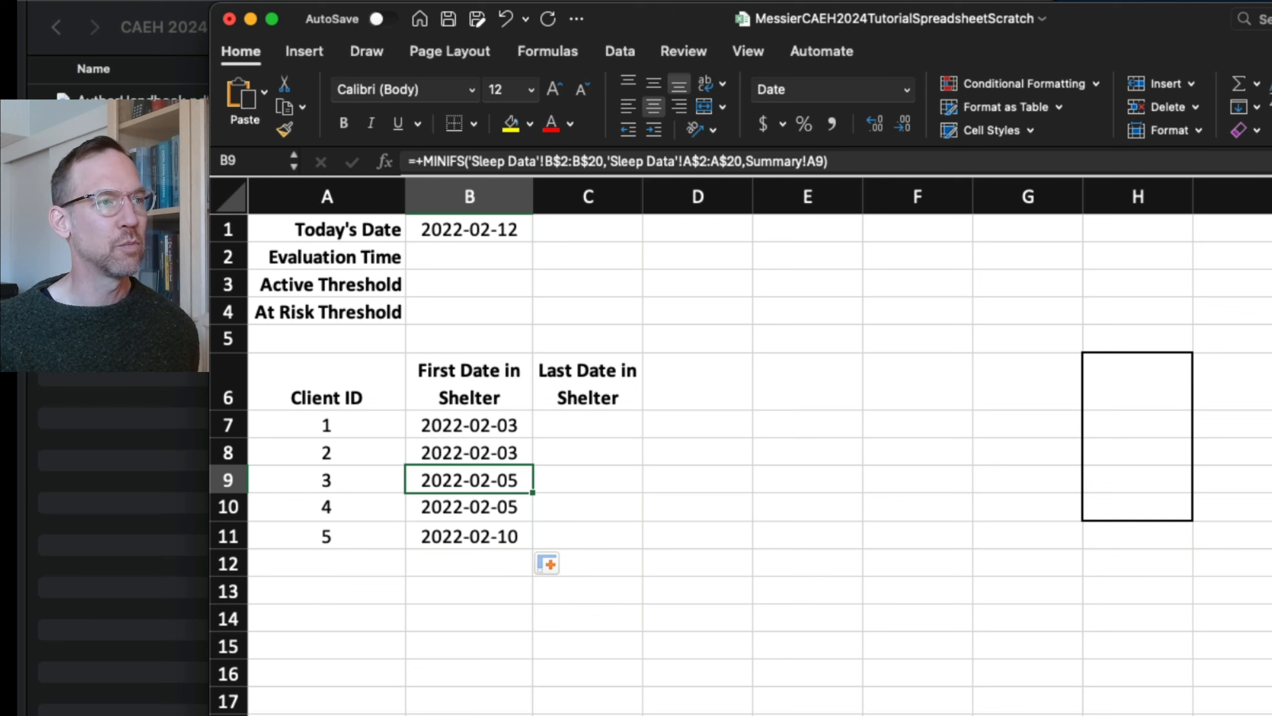
Start a MAXIFS formula in C7 with the sleep dates 'Sleep Data'!B2:B20 as its maximum range
{"action": "key", "text": "Up"}
{"action": "key", "text": "Up"}
{"action": "key", "text": "Right"}
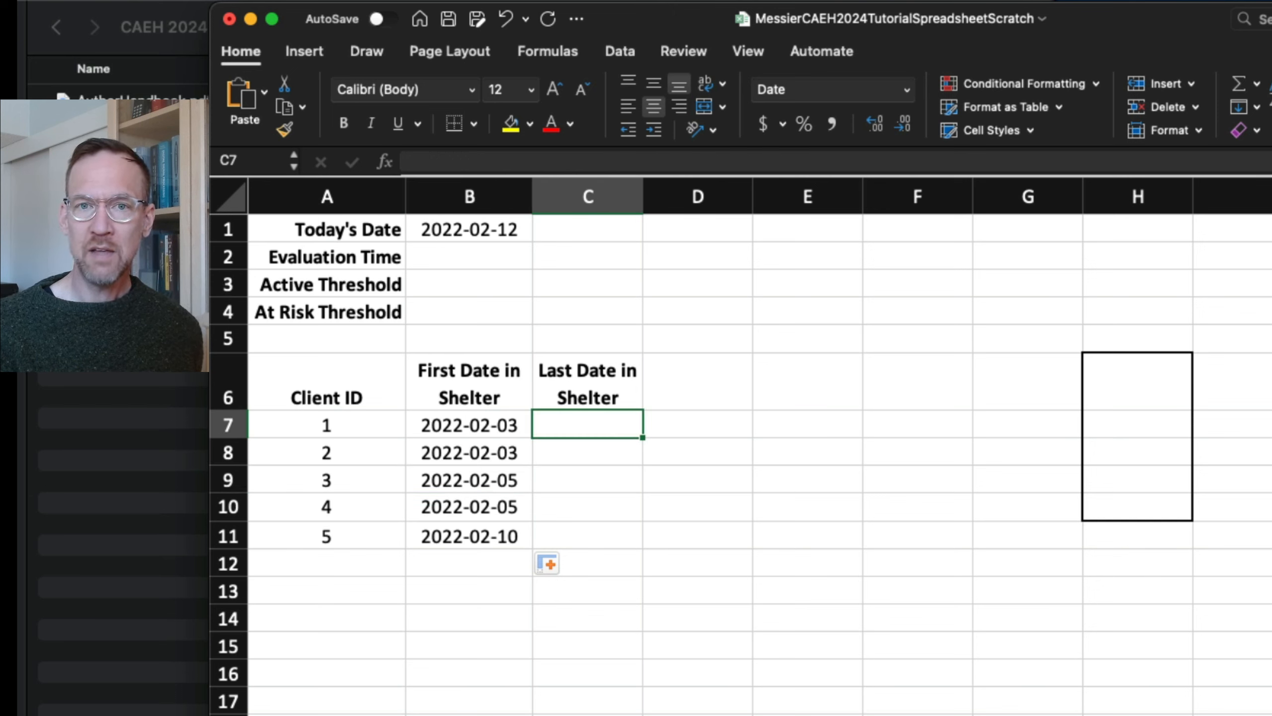
{"action": "left_click", "coordinate": [461, 423]}
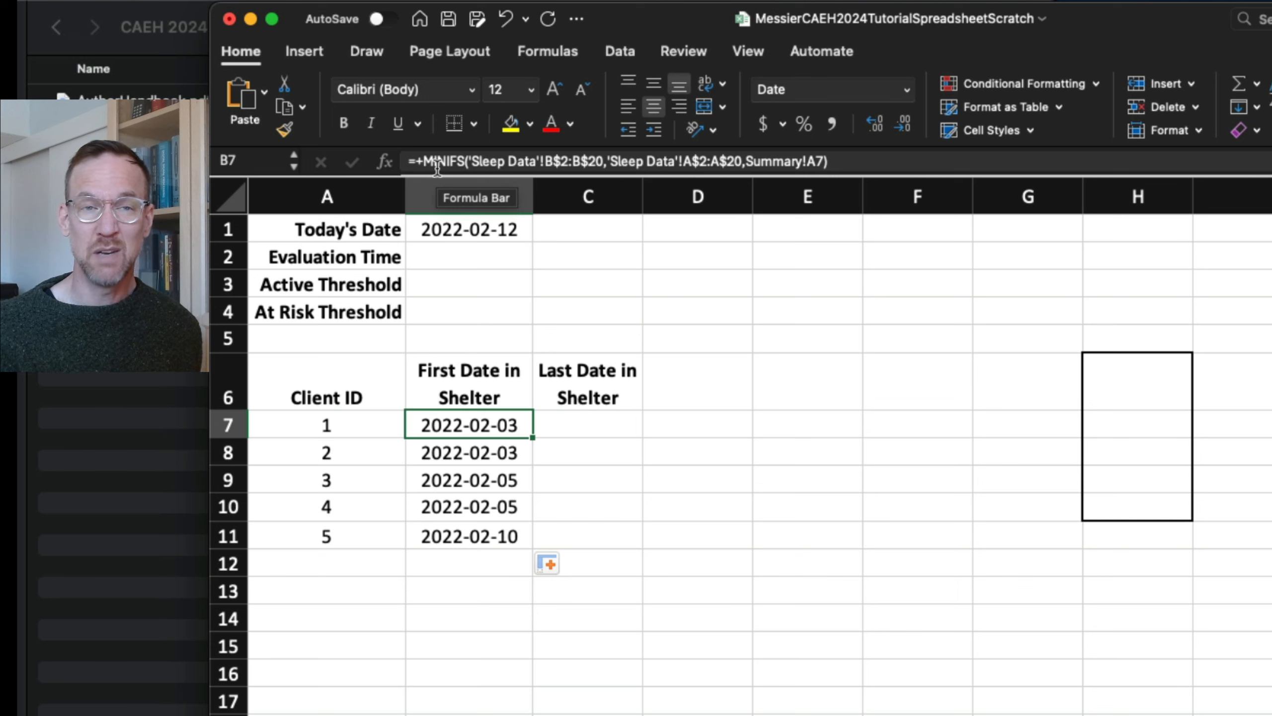
{"action": "key", "text": "Right"}
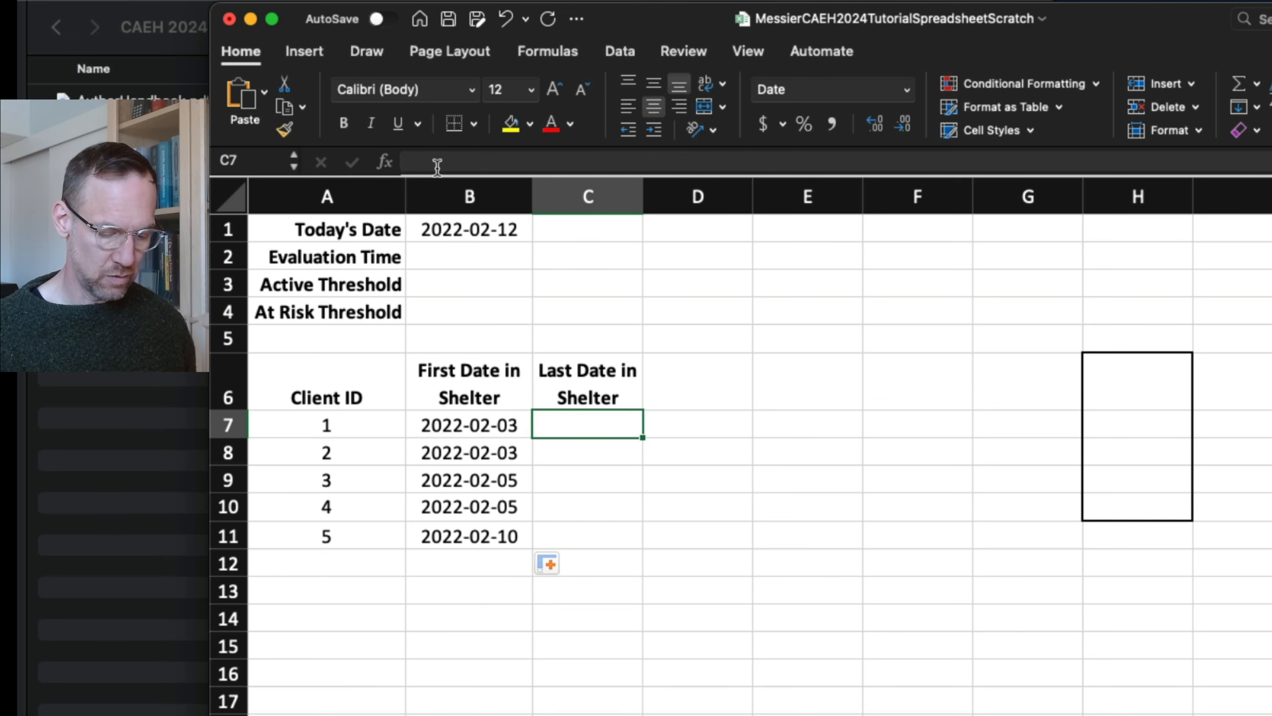
{"action": "type", "text": "+max"}
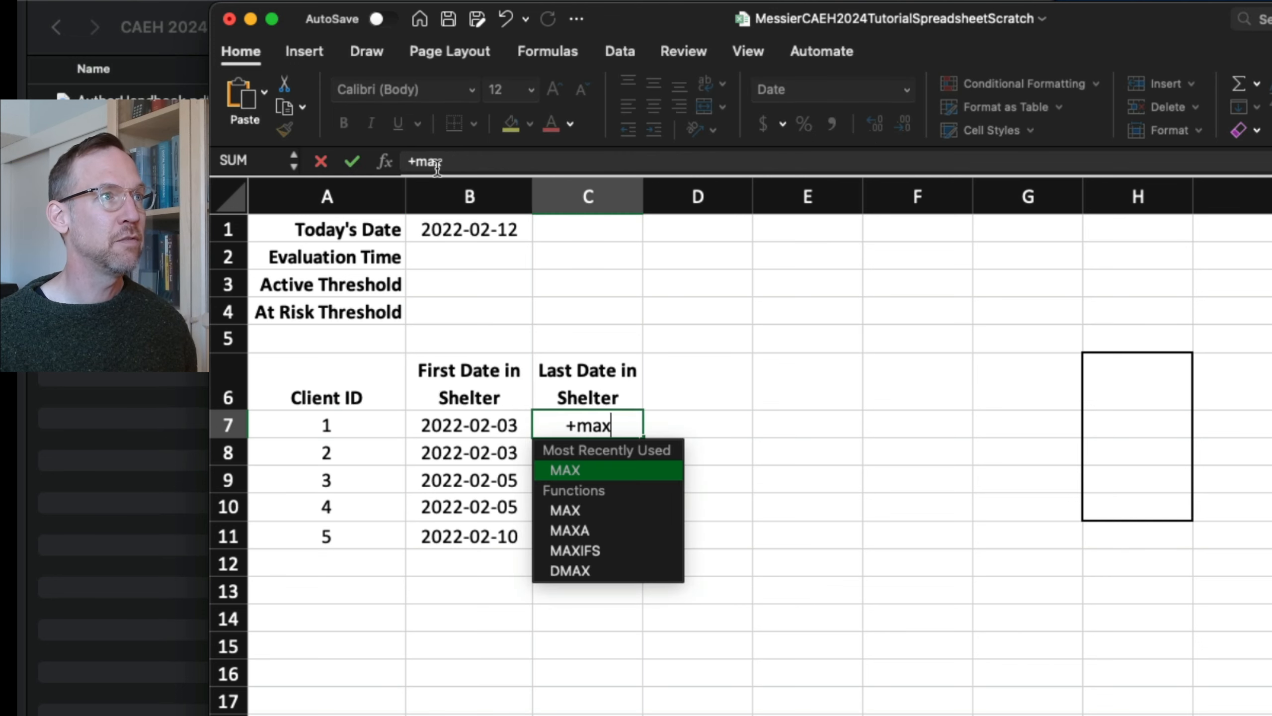
{"action": "type", "text": "ifs("}
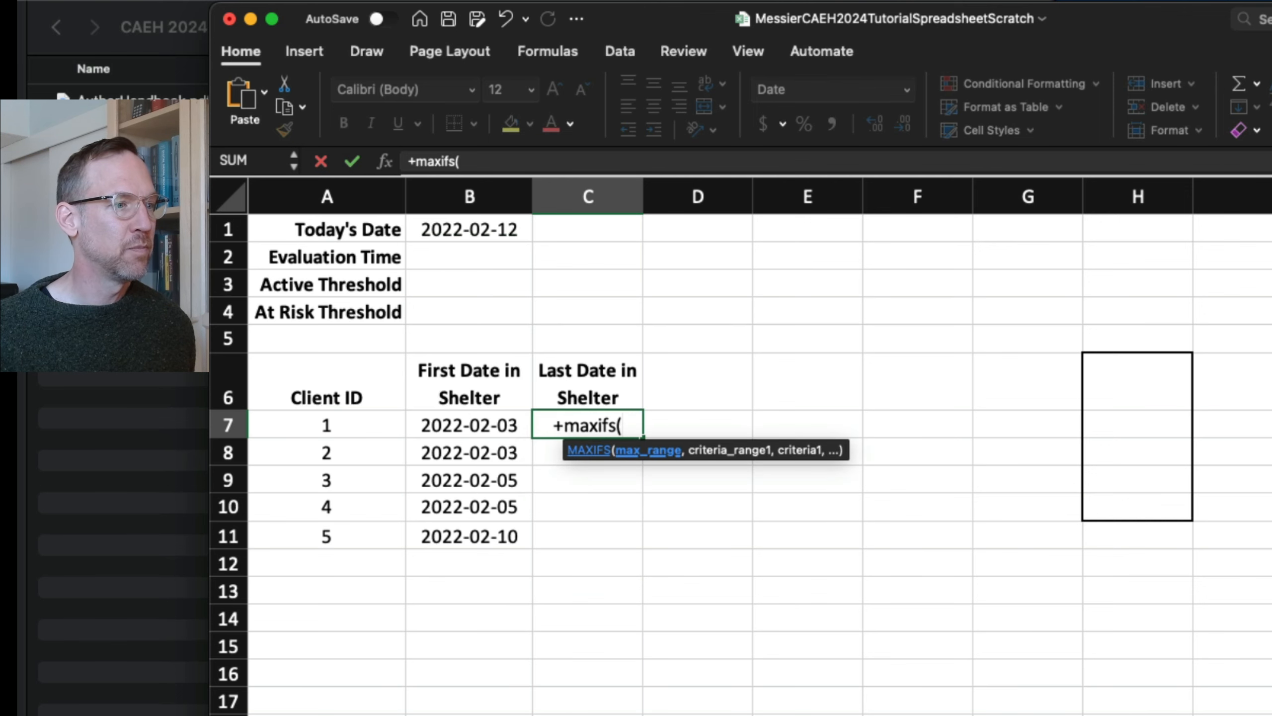
{"action": "left_click", "coordinate": [454, 714]}
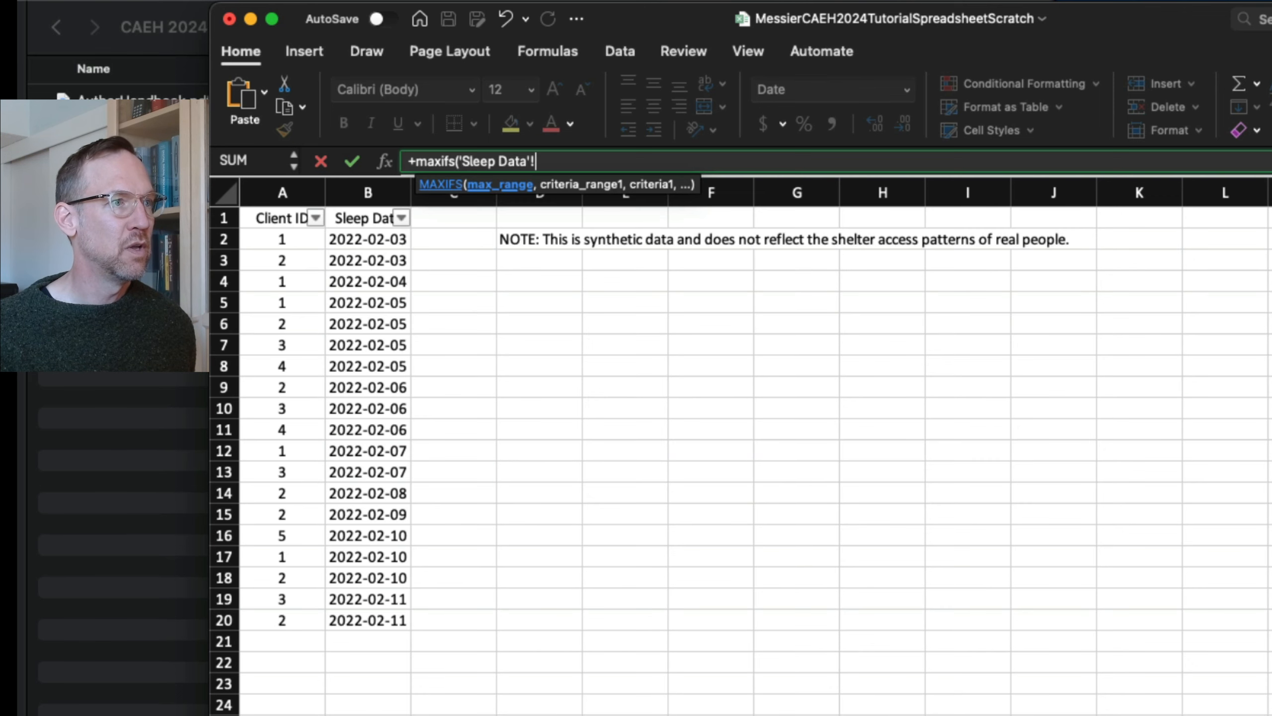
{"action": "left_click", "coordinate": [367, 243]}
{"action": "left_click_drag", "start_coordinate": [366, 243], "coordinate": [389, 612]}
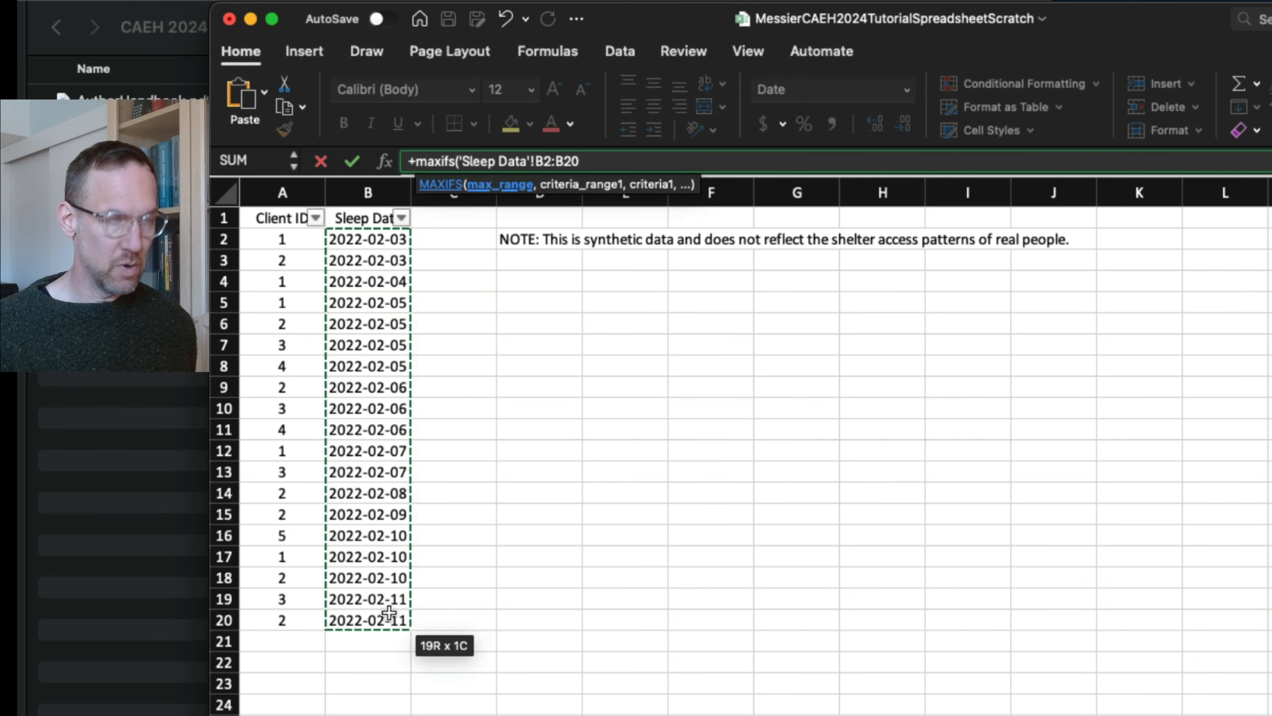
Complete the MAXIFS formula in C7 with 'Sleep Data'!A2:A20 as criteria range and Summary!A7 as the criterion
{"action": "type", "text": ","}
{"action": "left_click_drag", "start_coordinate": [273, 242], "coordinate": [297, 614]}
{"action": "type", "text": ","}
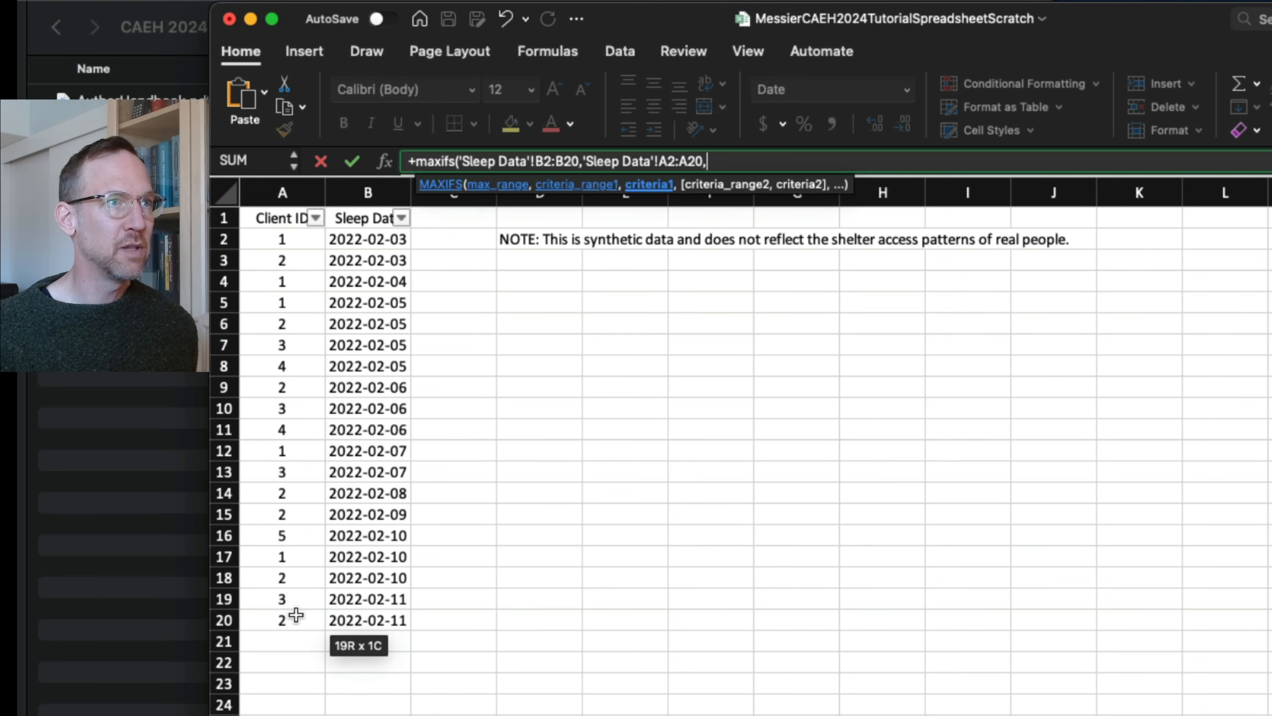
{"action": "left_click", "coordinate": [426, 714]}
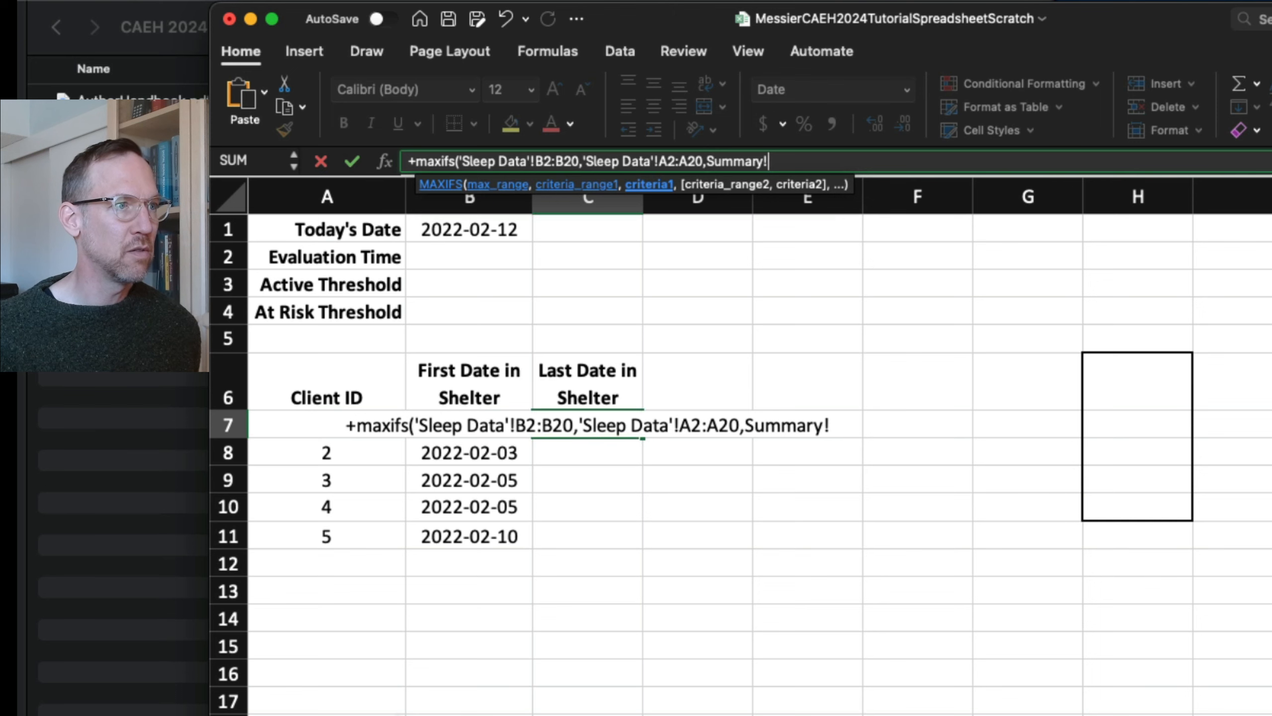
{"action": "left_click", "coordinate": [271, 424]}
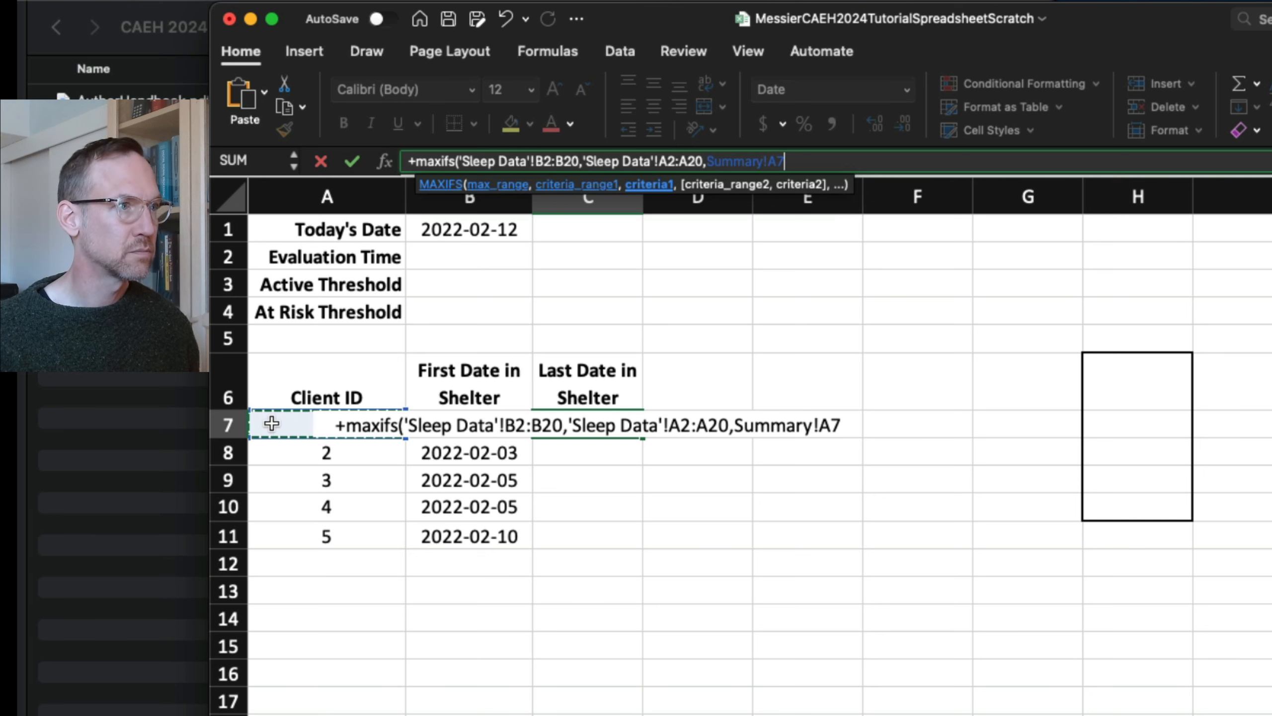
{"action": "type", "text": ")"}
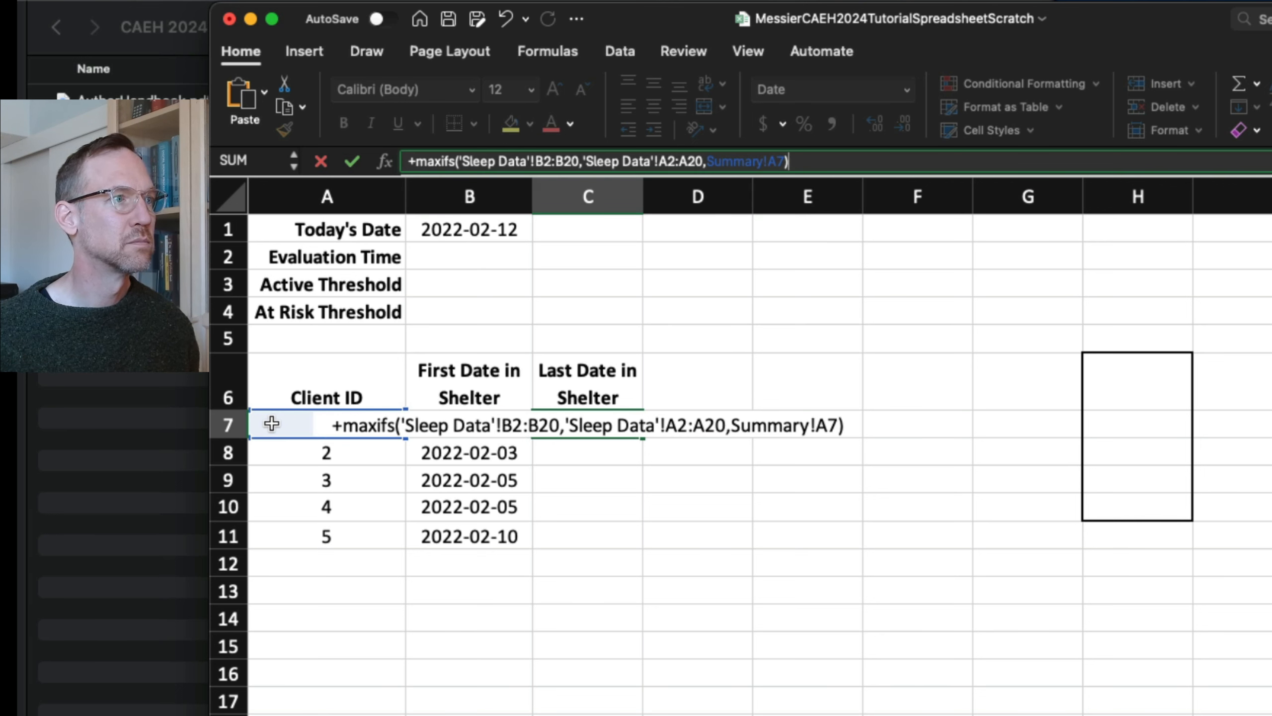
{"action": "key", "text": "Return"}
{"action": "key", "text": "Up"}
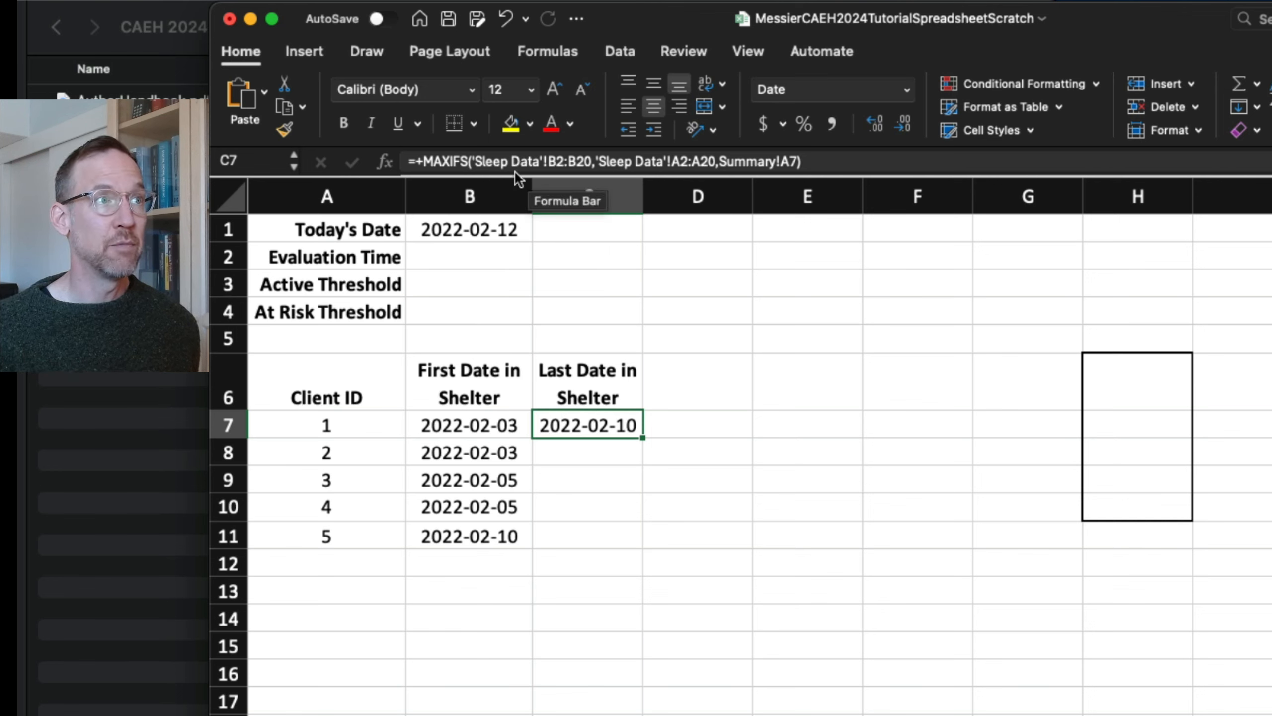
Lock the rows of the maximum range in C7's MAXIFS formula as B$2:B$20
{"action": "left_click", "coordinate": [556, 161]}
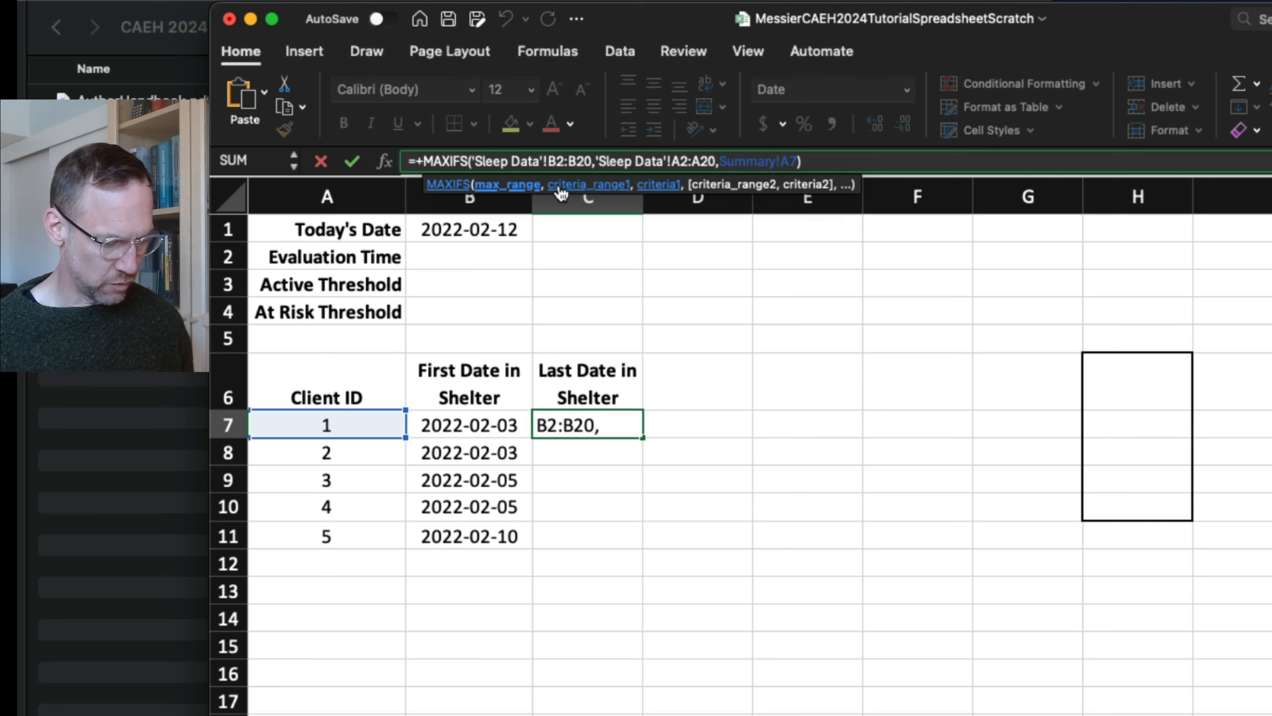
{"action": "type", "text": "$"}
{"action": "key", "text": "Right"}
{"action": "key", "text": "Right"}
{"action": "key", "text": "Right"}
{"action": "type", "text": "$"}
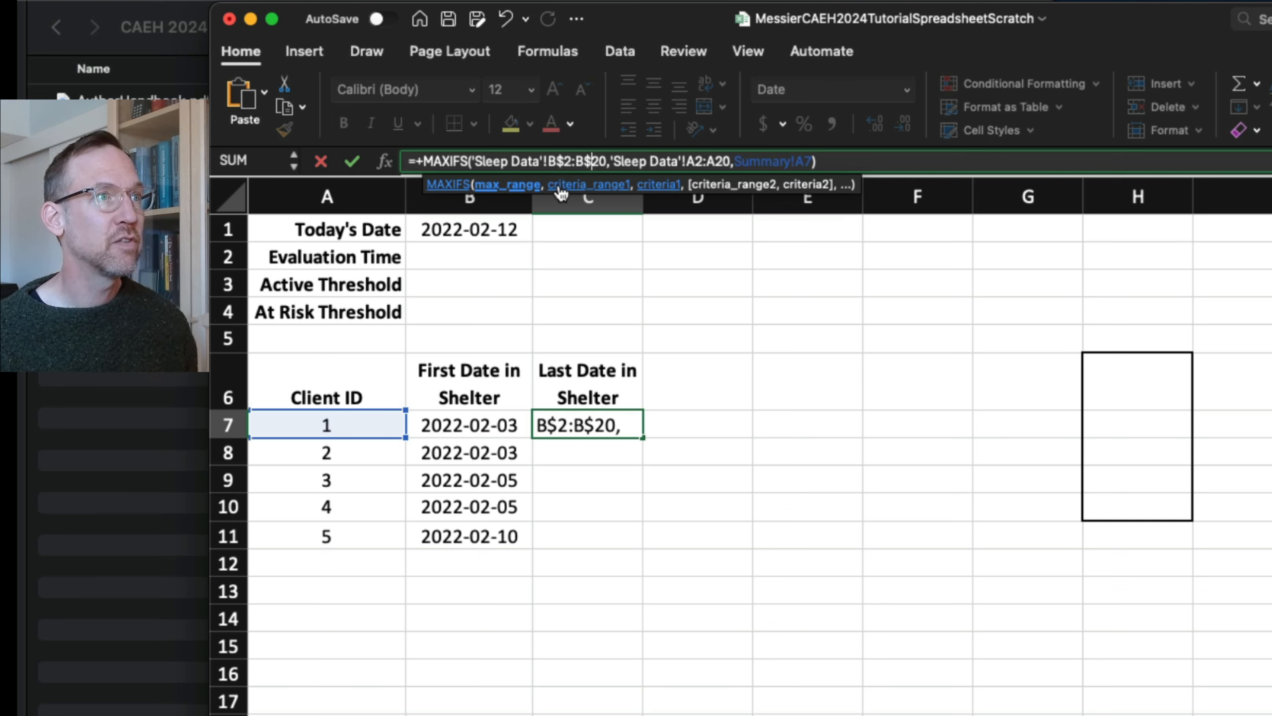
Lock the rows of the criteria range in C7's MAXIFS formula as A$2:A$20 and commit the formula
{"action": "key", "text": "Right"}
{"action": "key", "text": "Right"}
{"action": "key", "text": "Right"}
{"action": "key", "text": "Right"}
{"action": "key", "text": "Right"}
{"action": "key", "text": "Right"}
{"action": "key", "text": "Right"}
{"action": "key", "text": "Right"}
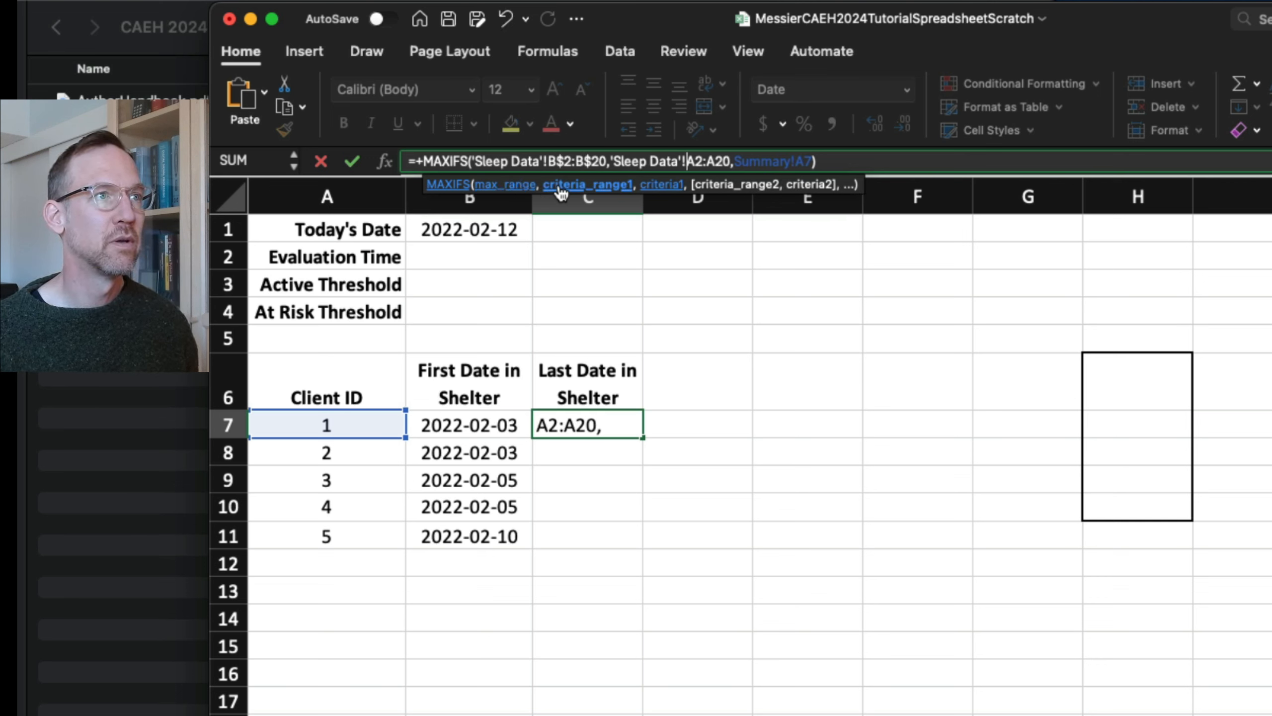
{"action": "key", "text": "Right"}
{"action": "type", "text": "$"}
{"action": "key", "text": "Right"}
{"action": "key", "text": "Right"}
{"action": "key", "text": "Right"}
{"action": "type", "text": "$"}
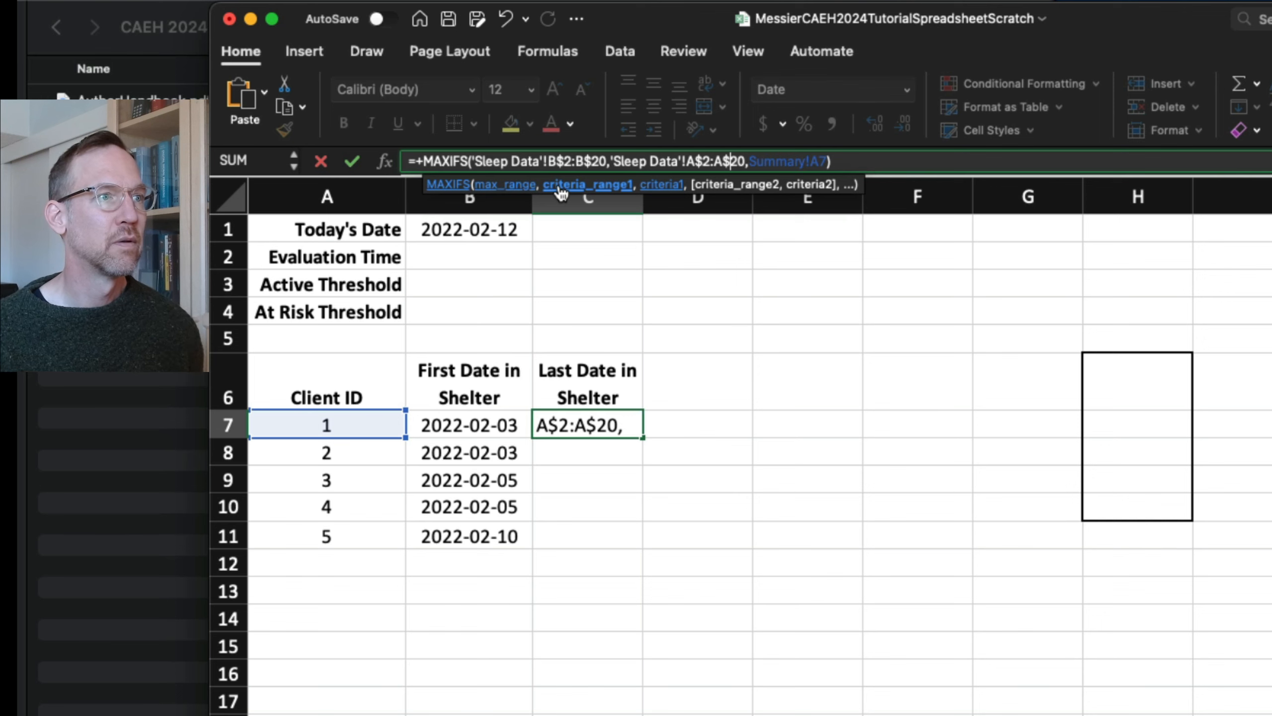
{"action": "key", "text": "Return"}
Fill the row-locked MAXIFS formula from C7 down through C11 for all clients
{"action": "left_click", "coordinate": [635, 425]}
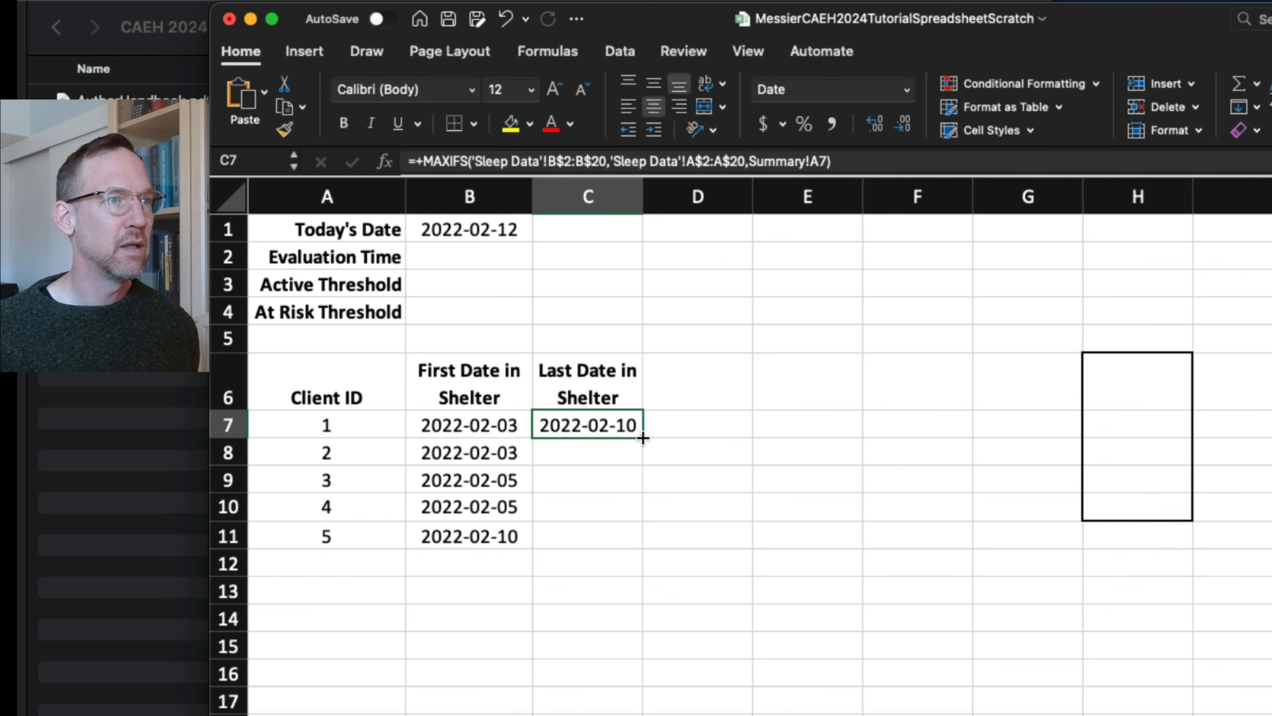
{"action": "left_click_drag", "start_coordinate": [643, 436], "coordinate": [627, 539]}
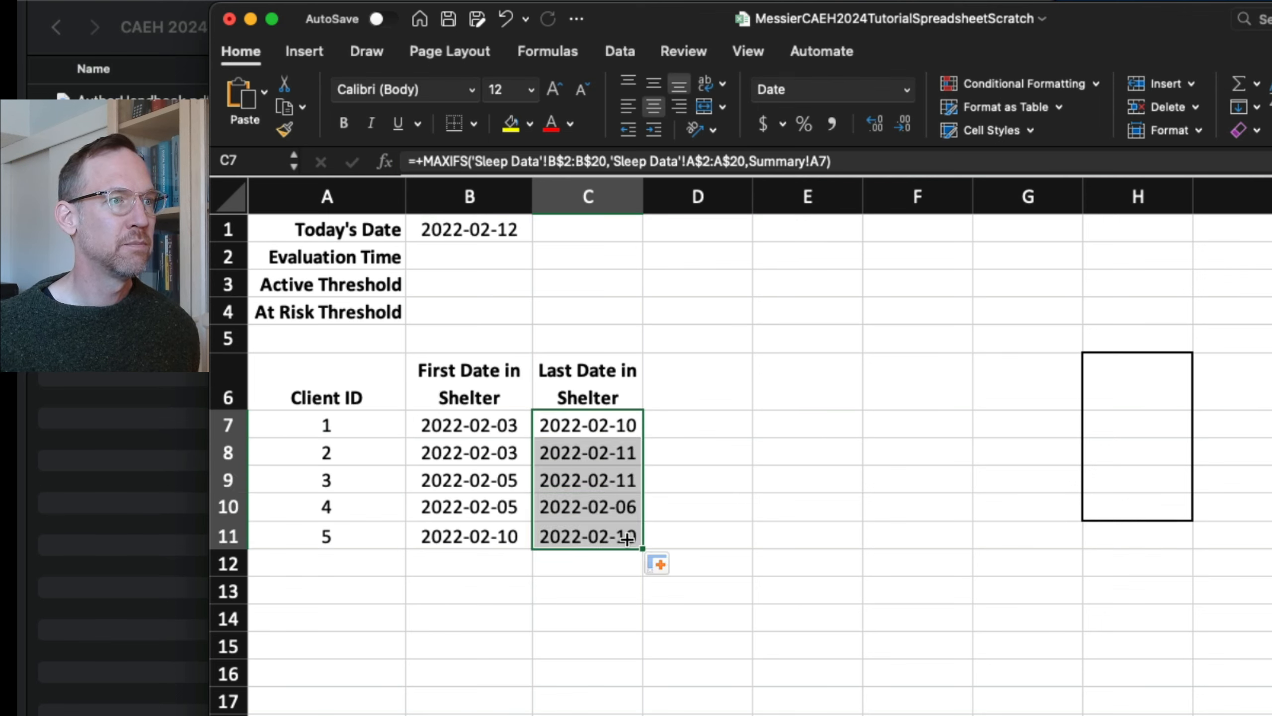
{"action": "left_click", "coordinate": [702, 512]}
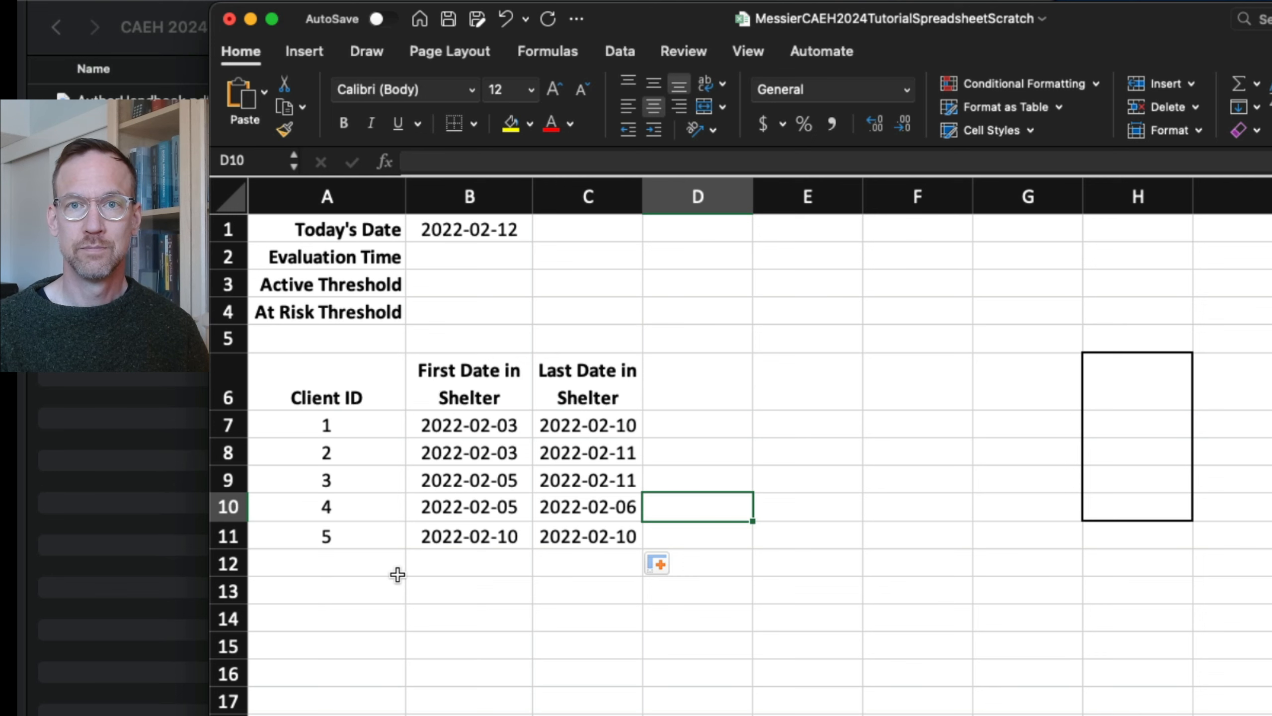
Add the column header "Days Since Last Access" in D6
{"action": "key", "text": "Up"}
{"action": "key", "text": "Up"}
{"action": "key", "text": "Up"}
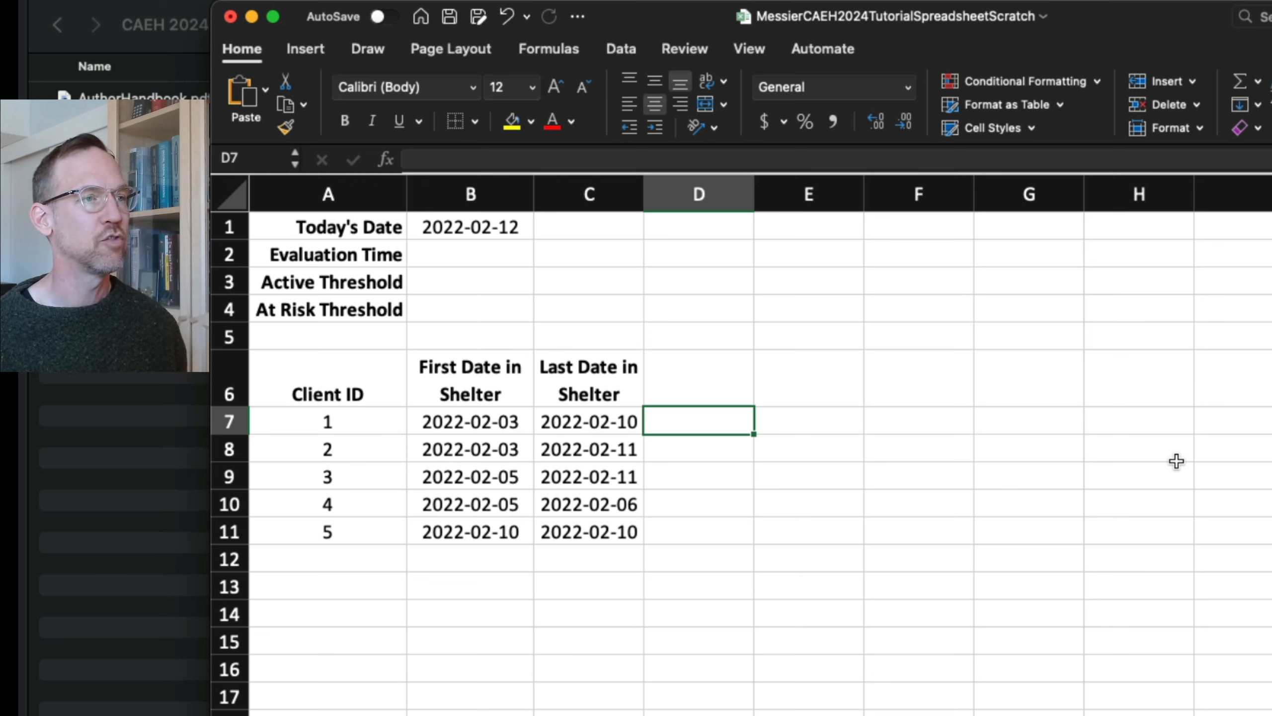
{"action": "key", "text": "Up"}
{"action": "type", "text": "Days "}
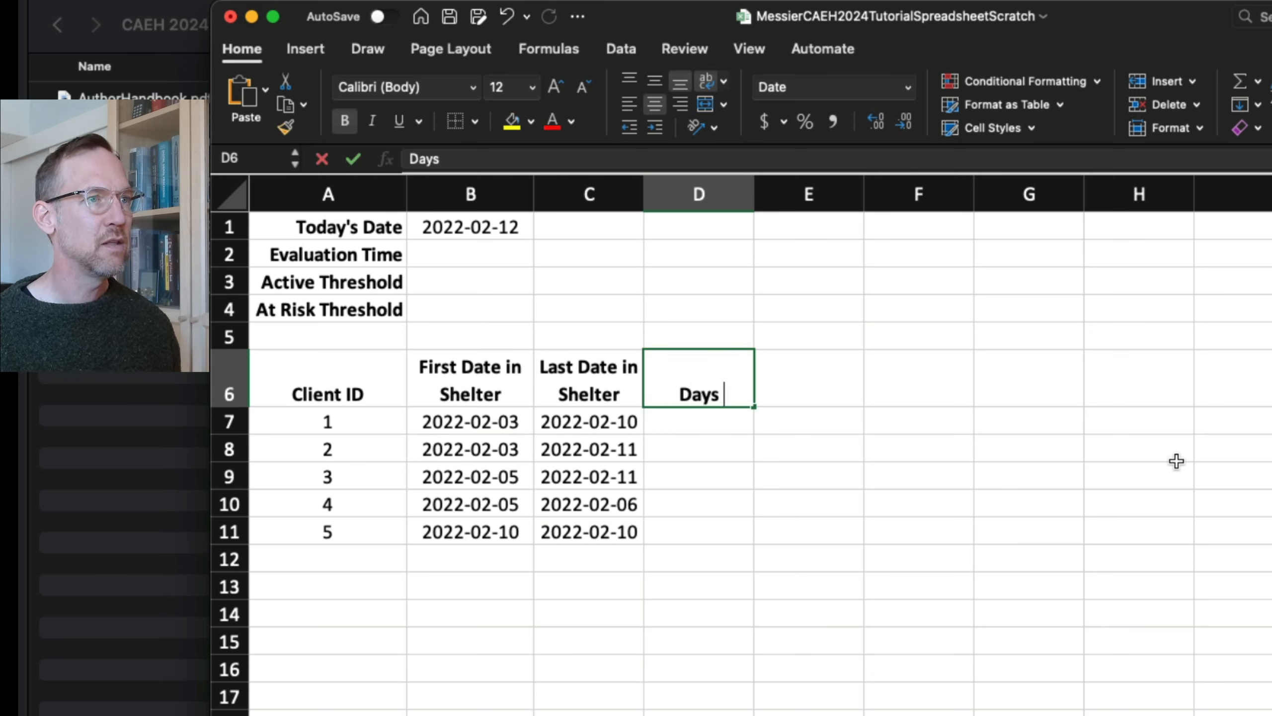
{"action": "type", "text": "Since Last A"}
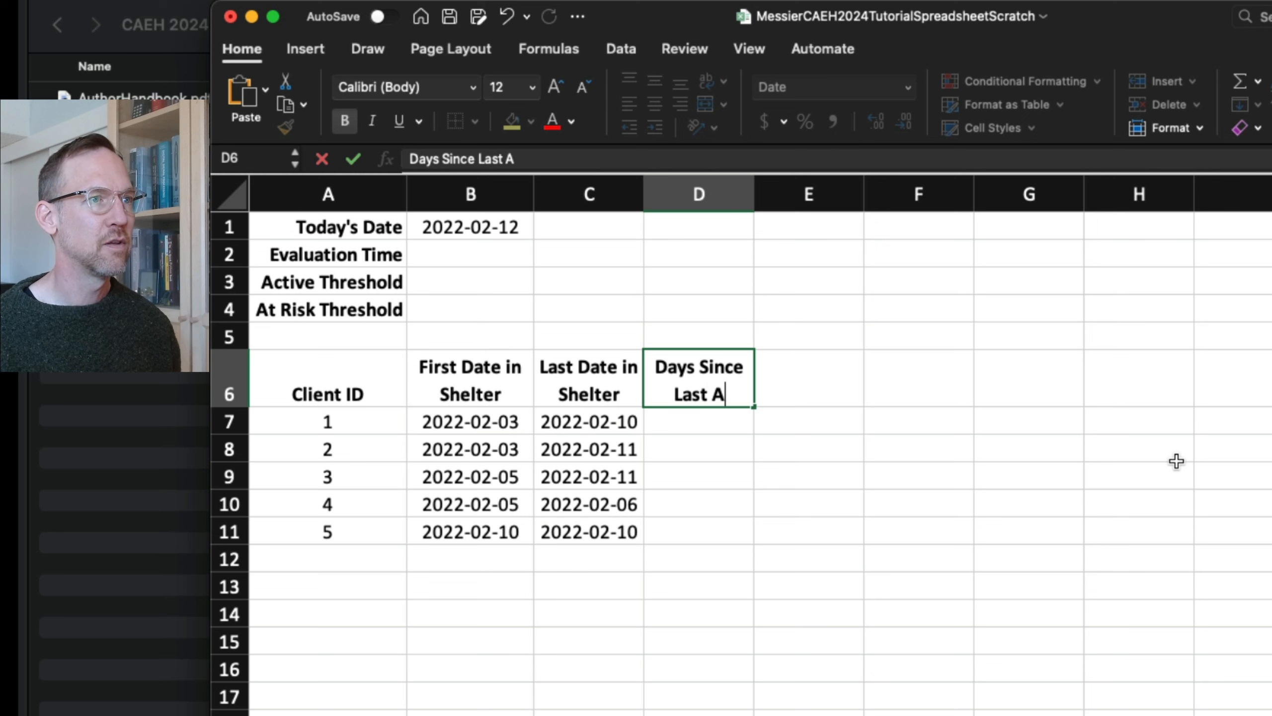
{"action": "type", "text": "ccess"}
{"action": "key", "text": "Return"}
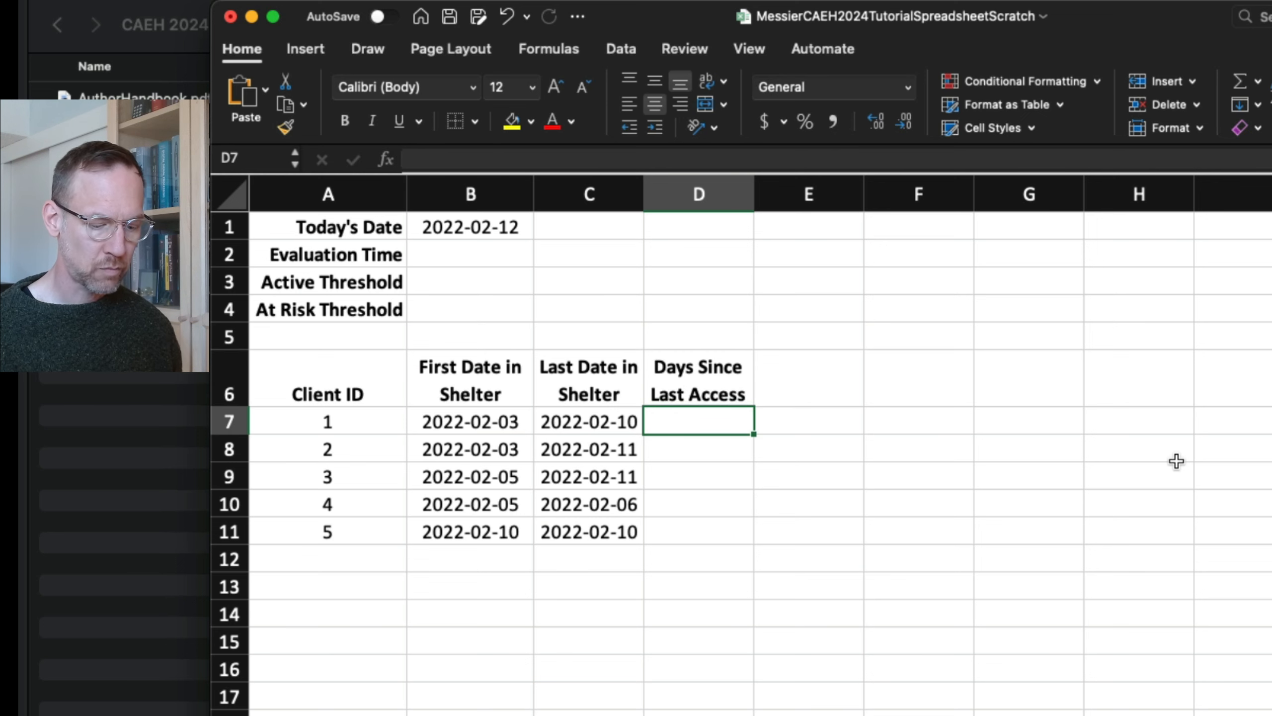
Enter a DATEDIF formula in D7 counting the days ("d") from the last shelter date in C7 to today's date in B1
{"action": "type", "text": "+"}
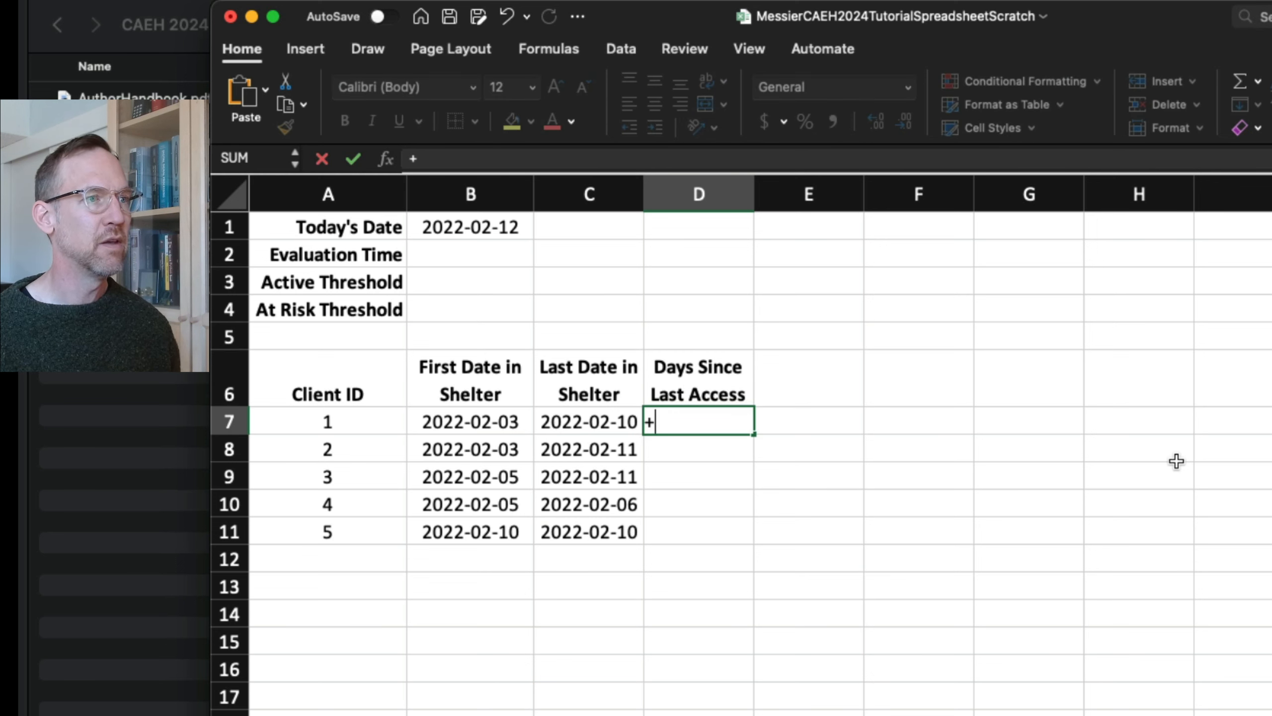
{"action": "type", "text": "datedif"}
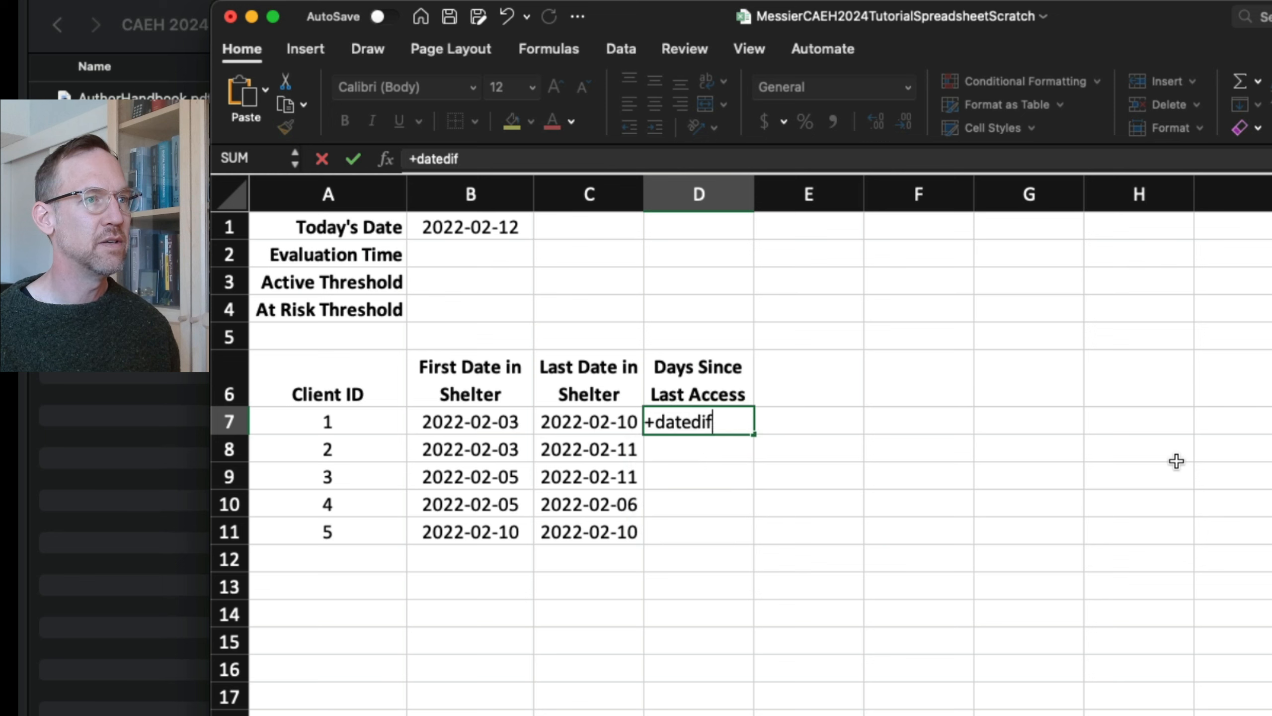
{"action": "type", "text": "("}
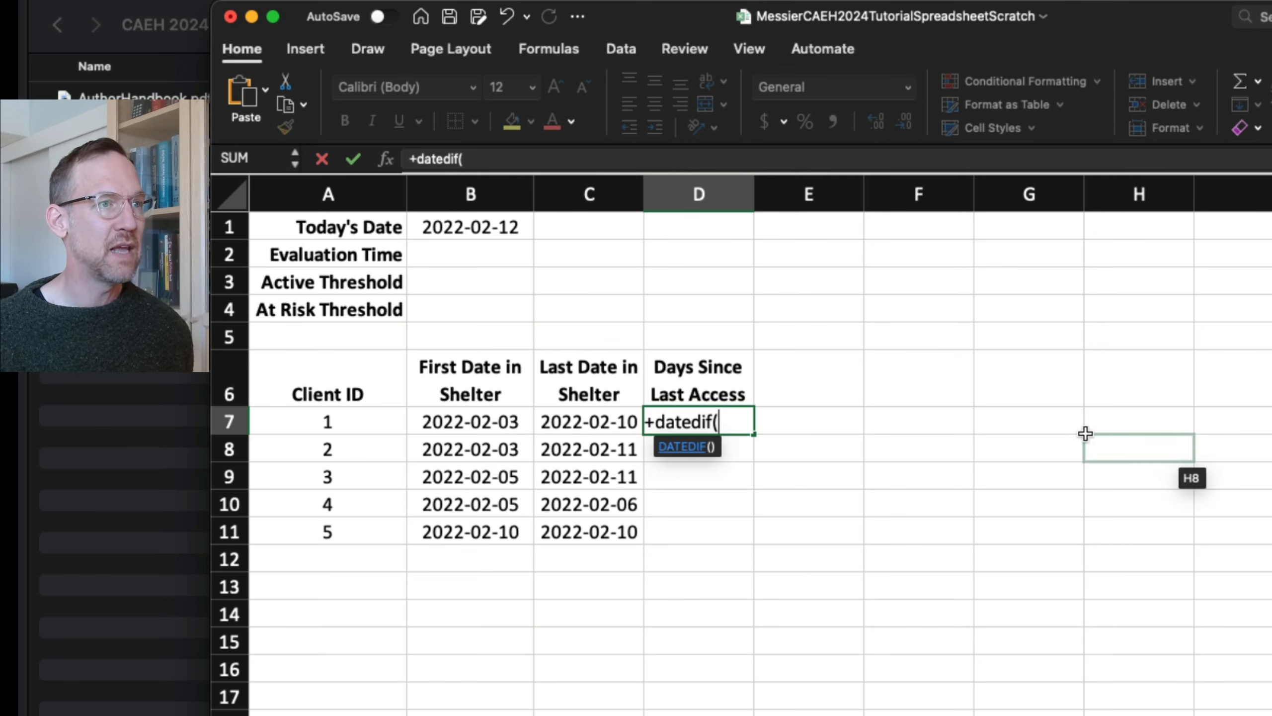
{"action": "left_click", "coordinate": [614, 422]}
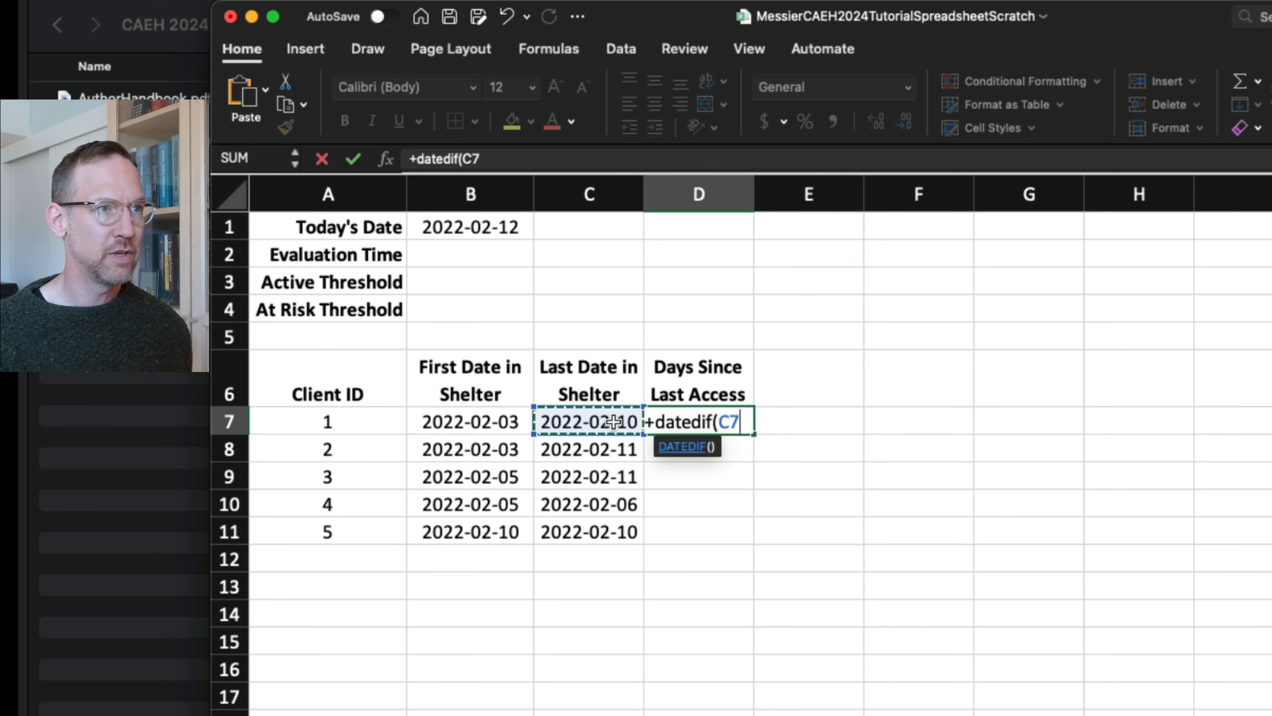
{"action": "type", "text": ","}
{"action": "left_click", "coordinate": [500, 229]}
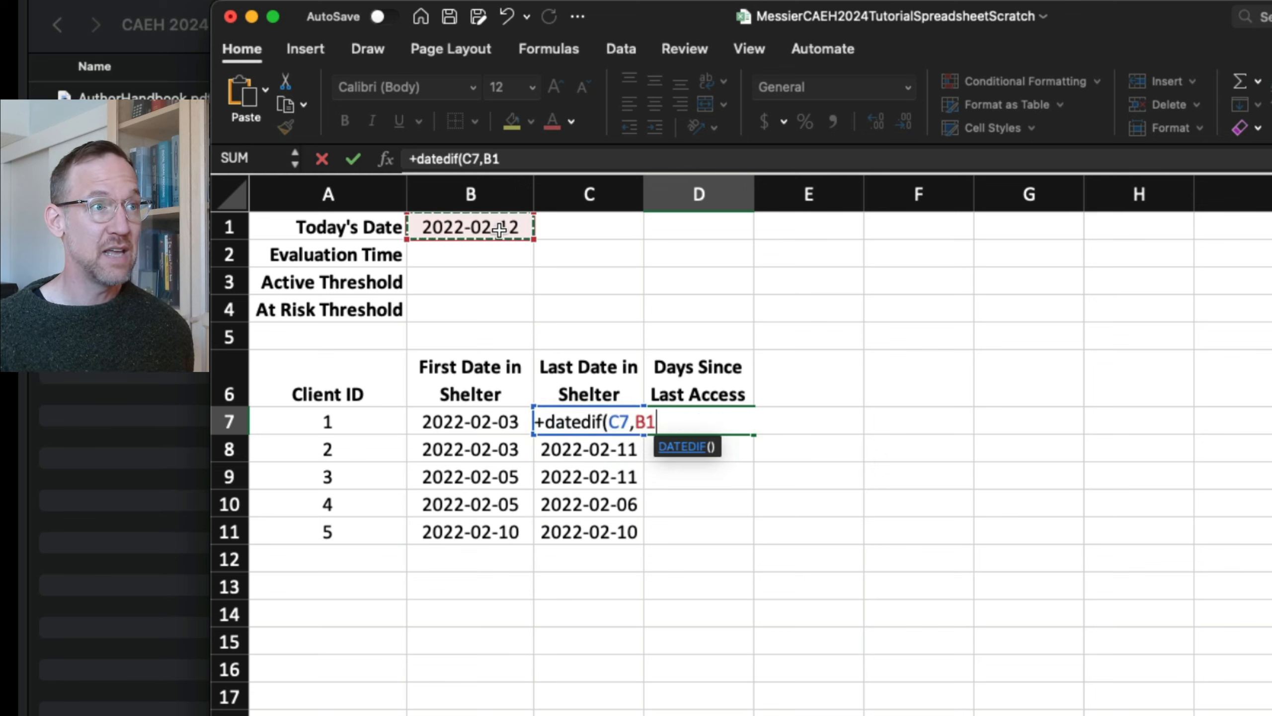
{"action": "type", "text": ","}
{"action": "type", "text": "\"d"}
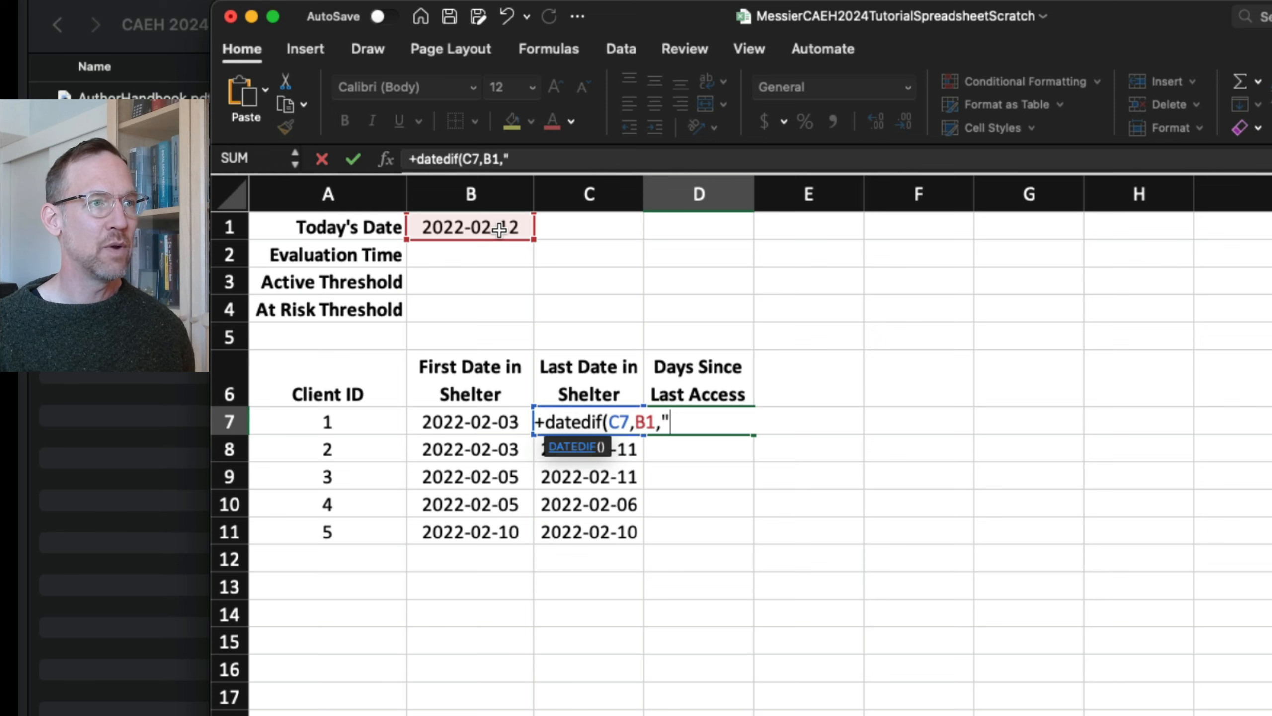
{"action": "type", "text": "\")"}
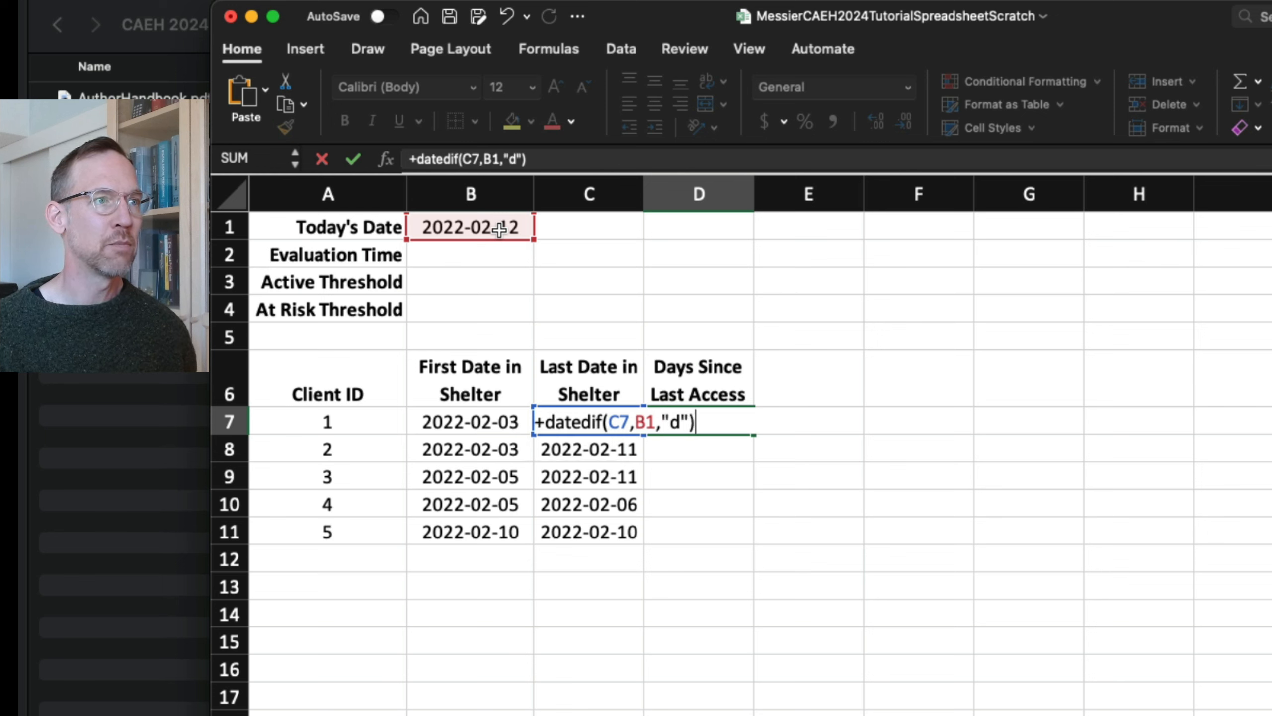
{"action": "key", "text": "Return"}
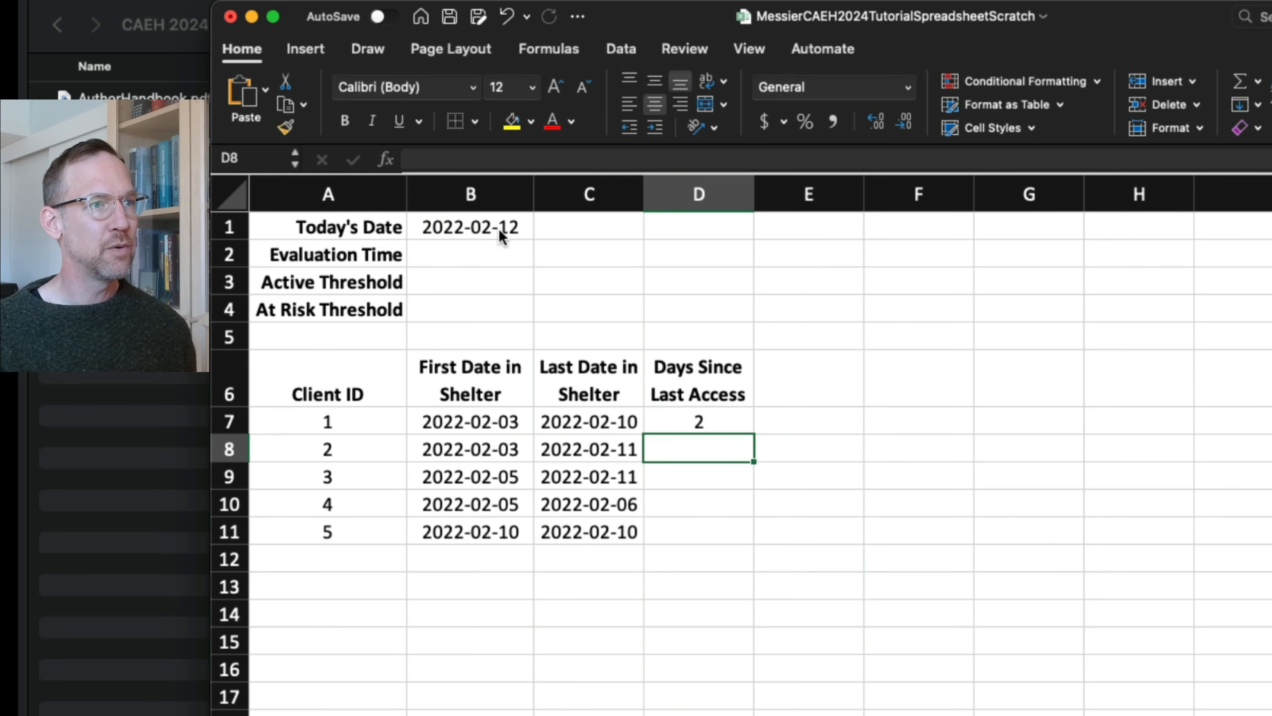
Review the two source dates of D7's DATEDIF formula and lock the row of its today's-date reference as B$1
{"action": "key", "text": "Up"}
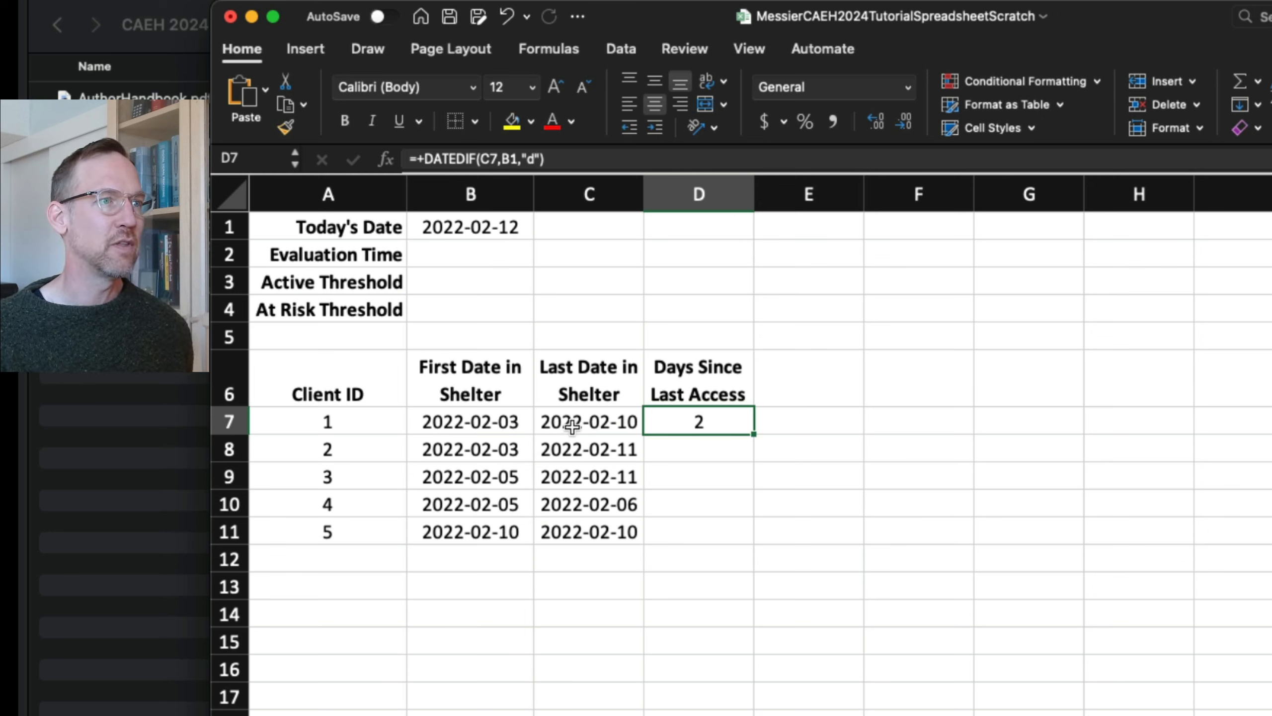
{"action": "left_click", "coordinate": [594, 423]}
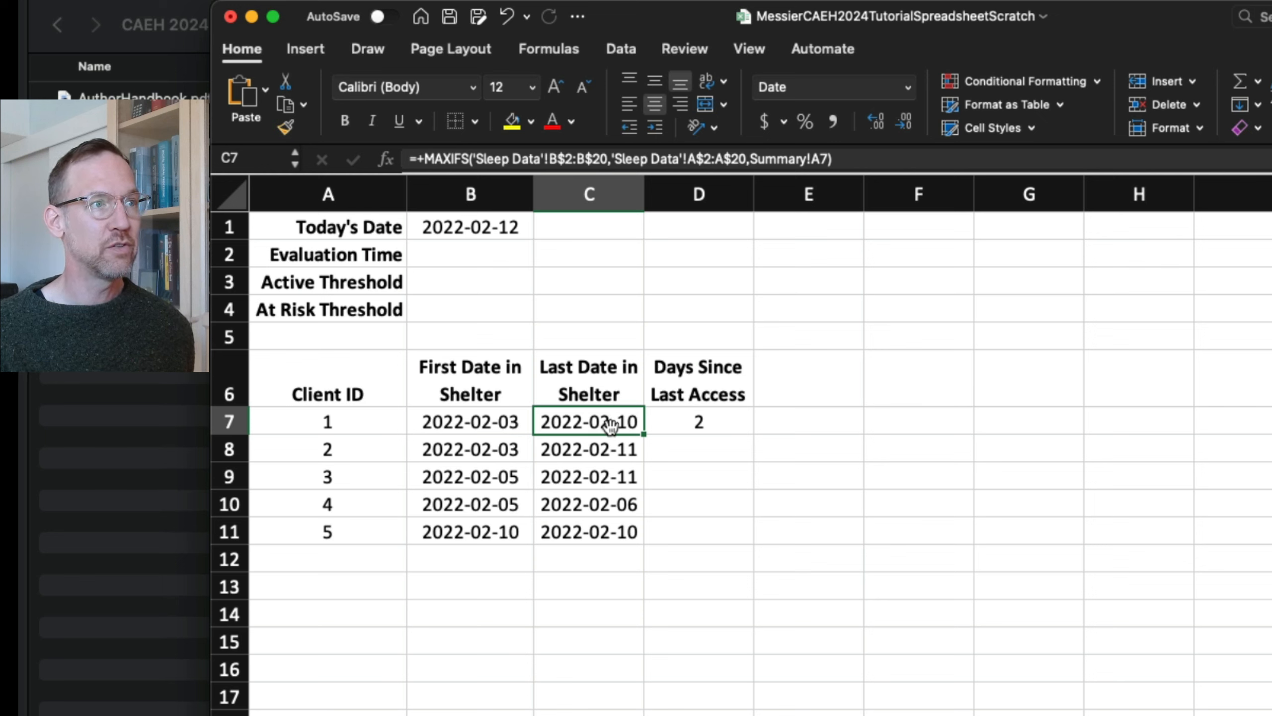
{"action": "left_click", "coordinate": [456, 228]}
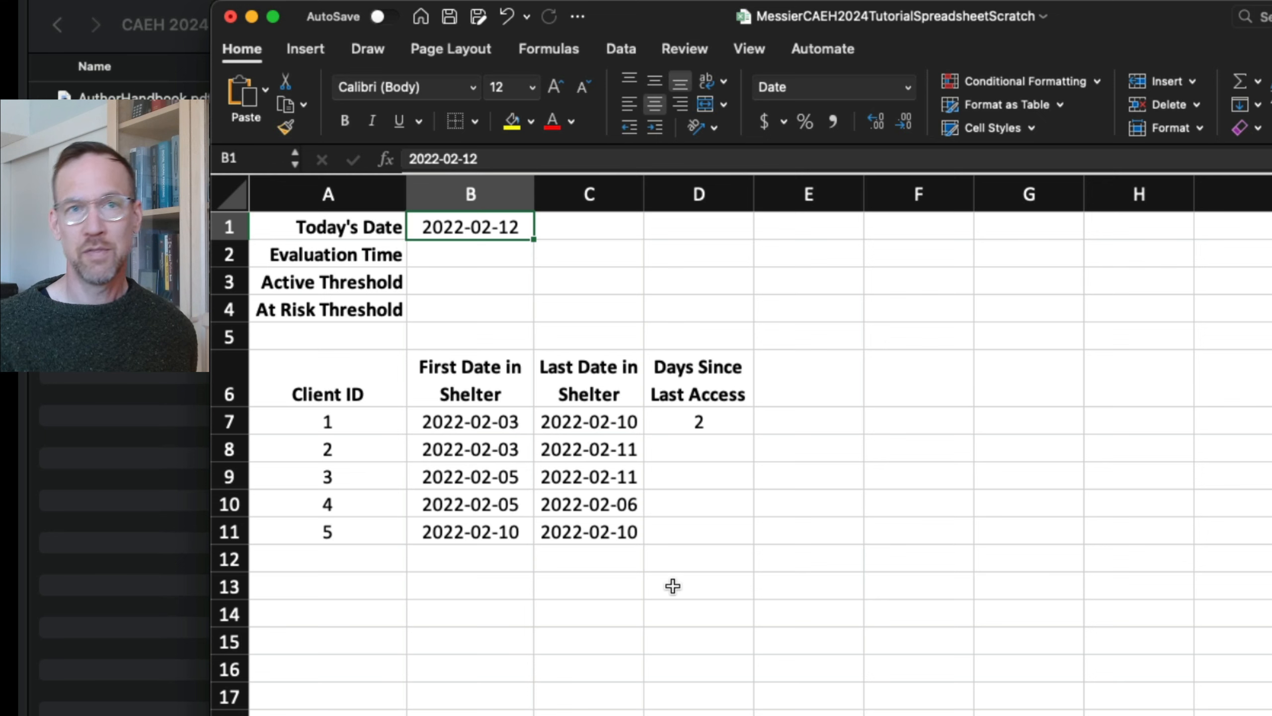
{"action": "left_click", "coordinate": [727, 423]}
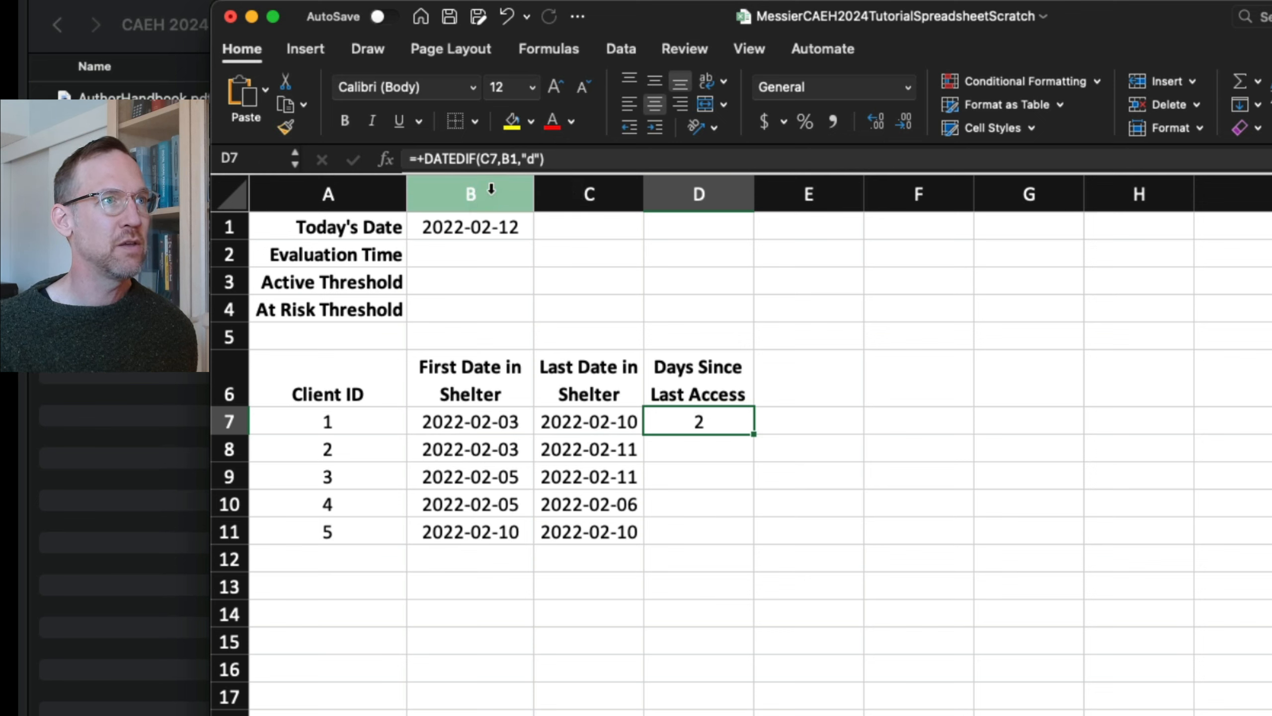
{"action": "left_click", "coordinate": [508, 160]}
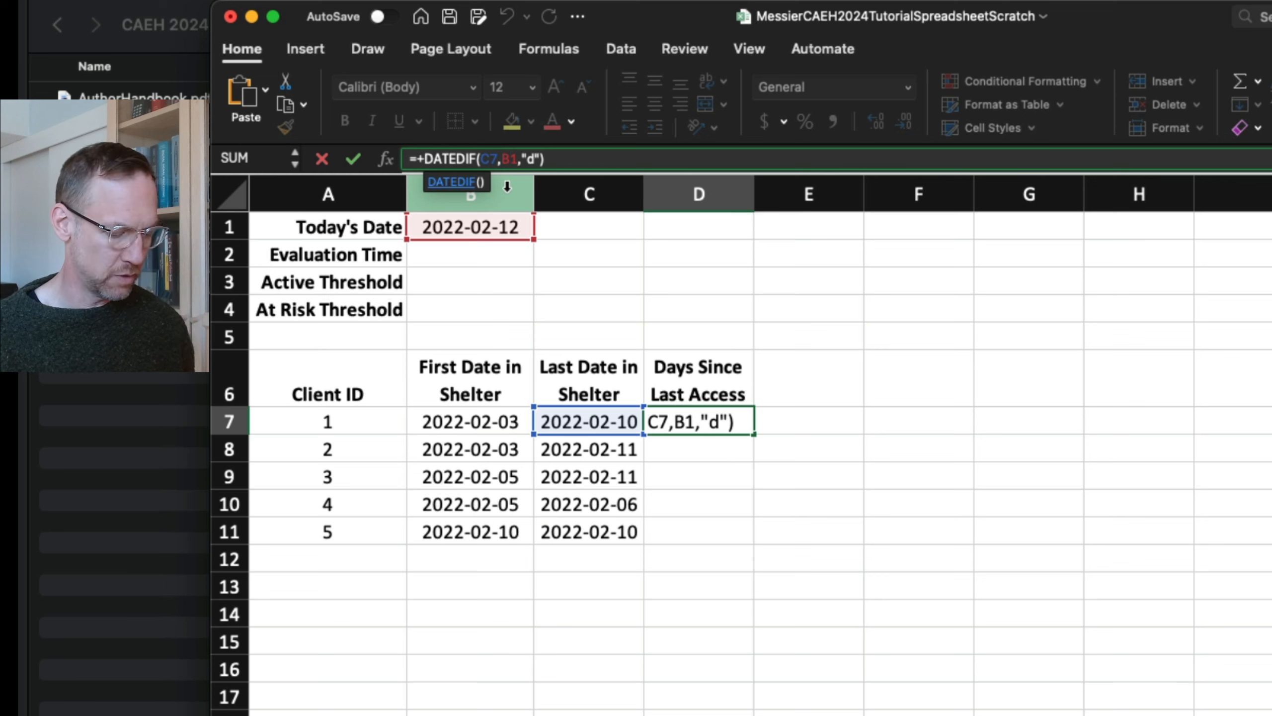
{"action": "type", "text": "$"}
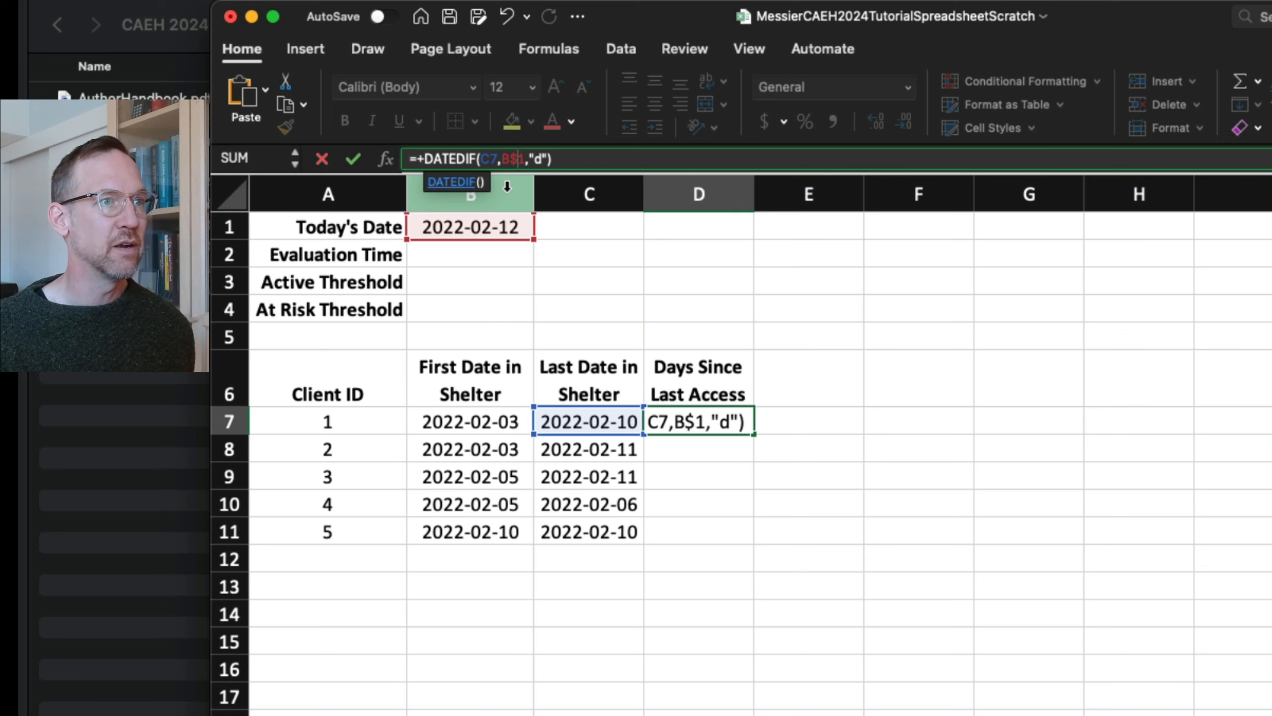
{"action": "key", "text": "Return"}
{"action": "key", "text": "Up"}
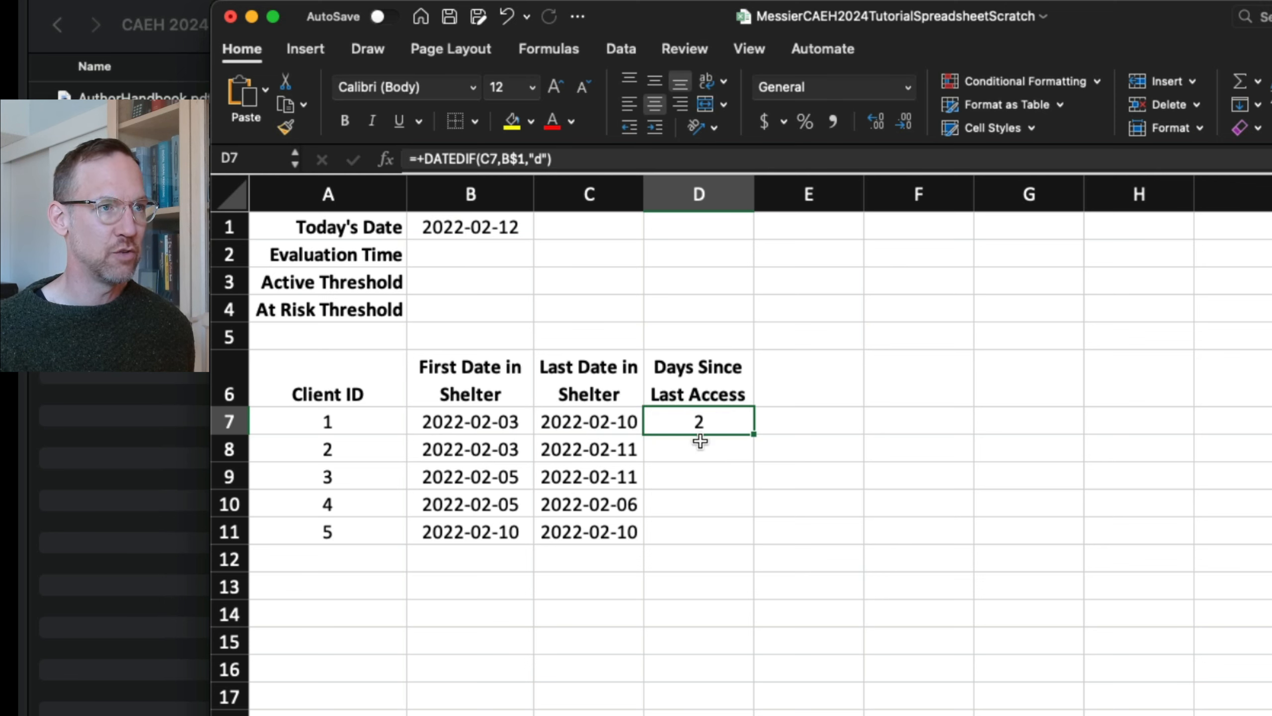
Fill the DATEDIF formula from D7 down through D11 and check the results against the last shelter dates
{"action": "left_click_drag", "start_coordinate": [753, 433], "coordinate": [740, 533]}
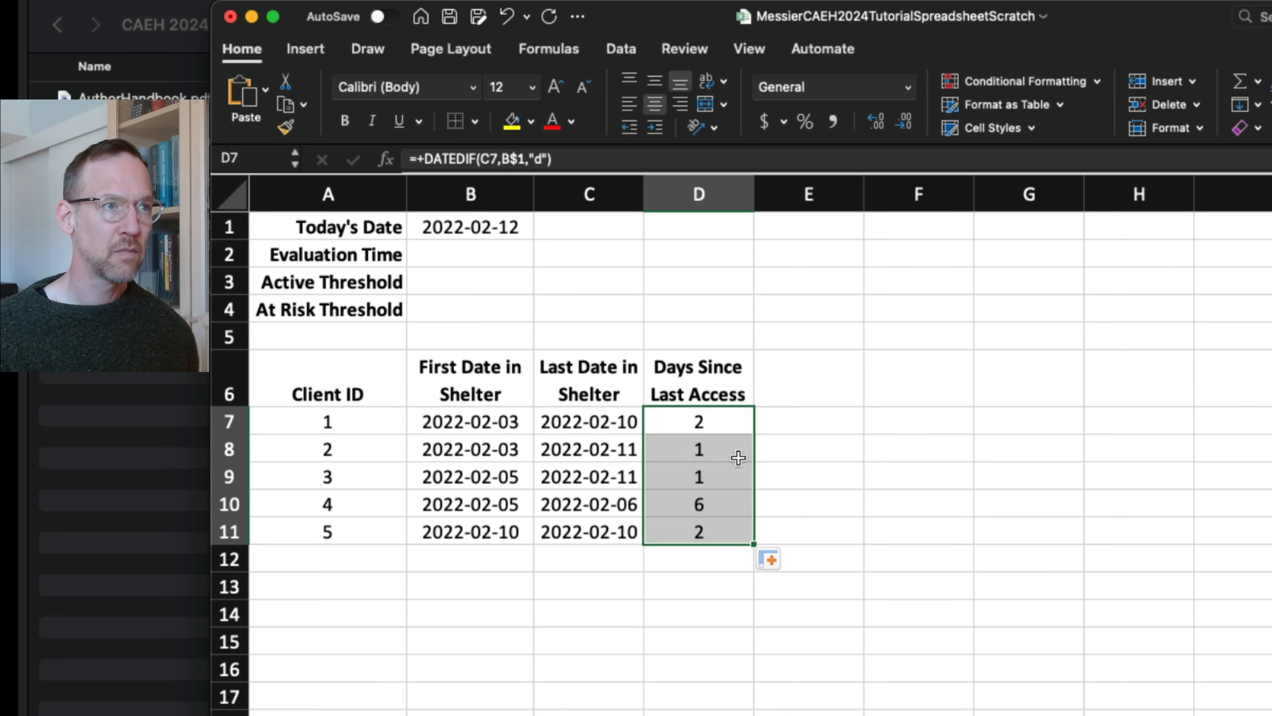
{"action": "left_click", "coordinate": [721, 446]}
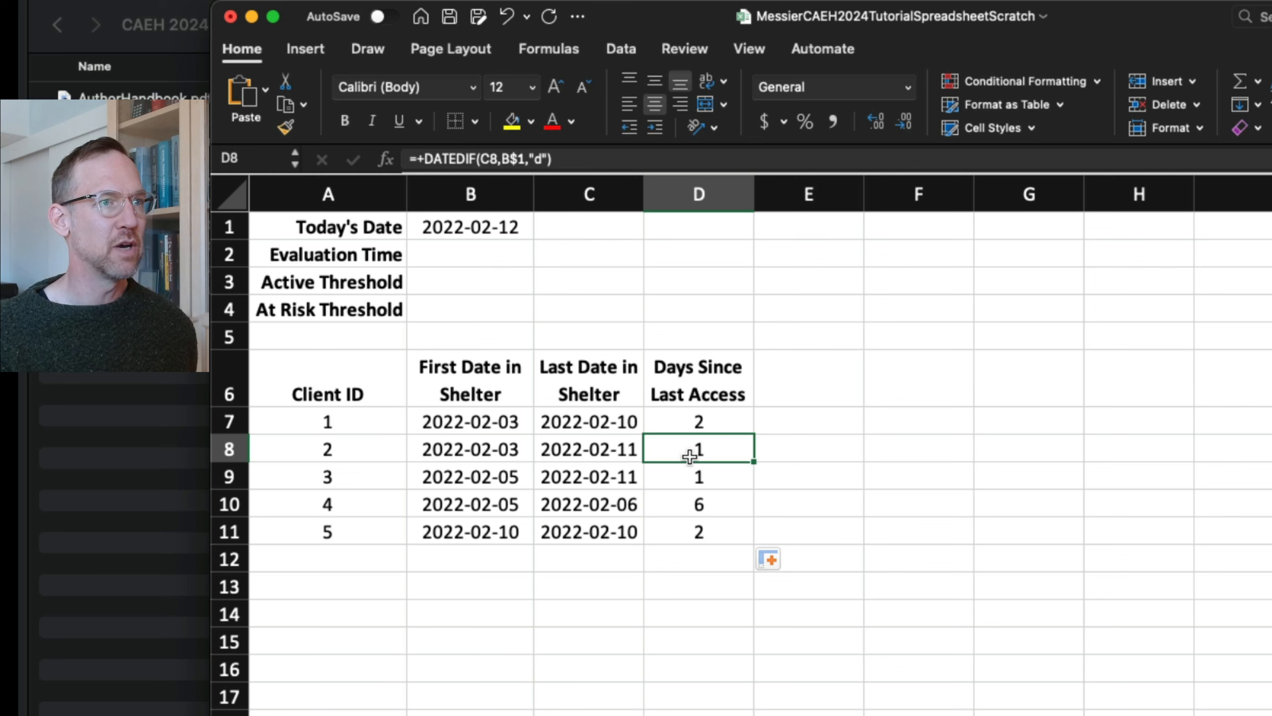
{"action": "left_click", "coordinate": [619, 448]}
{"action": "key", "text": "Down"}
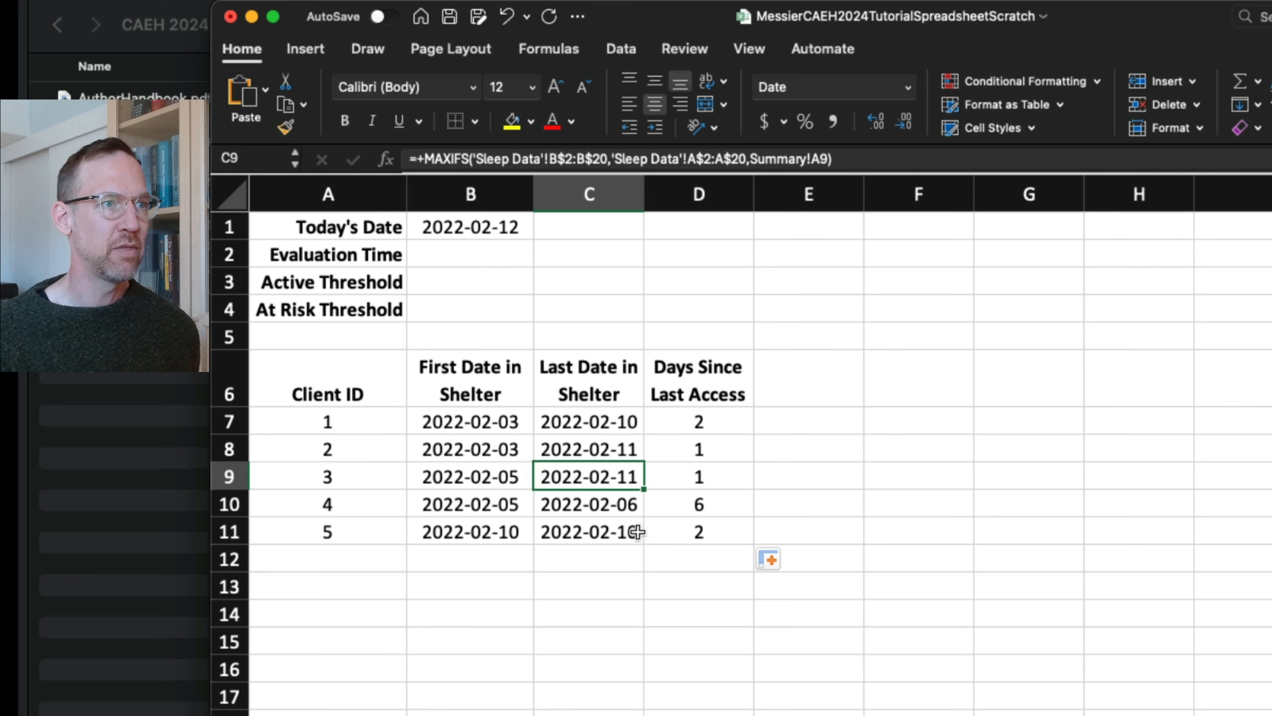
{"action": "key", "text": "Down"}
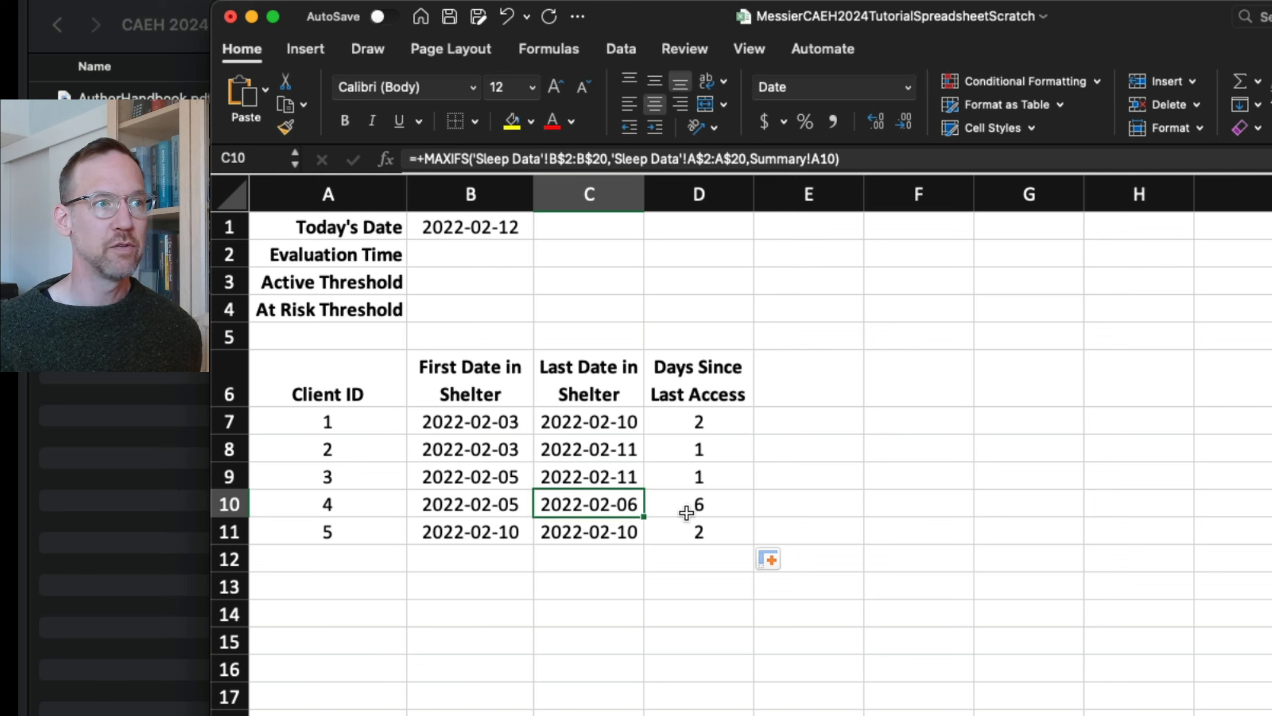
{"action": "key", "text": "Down"}
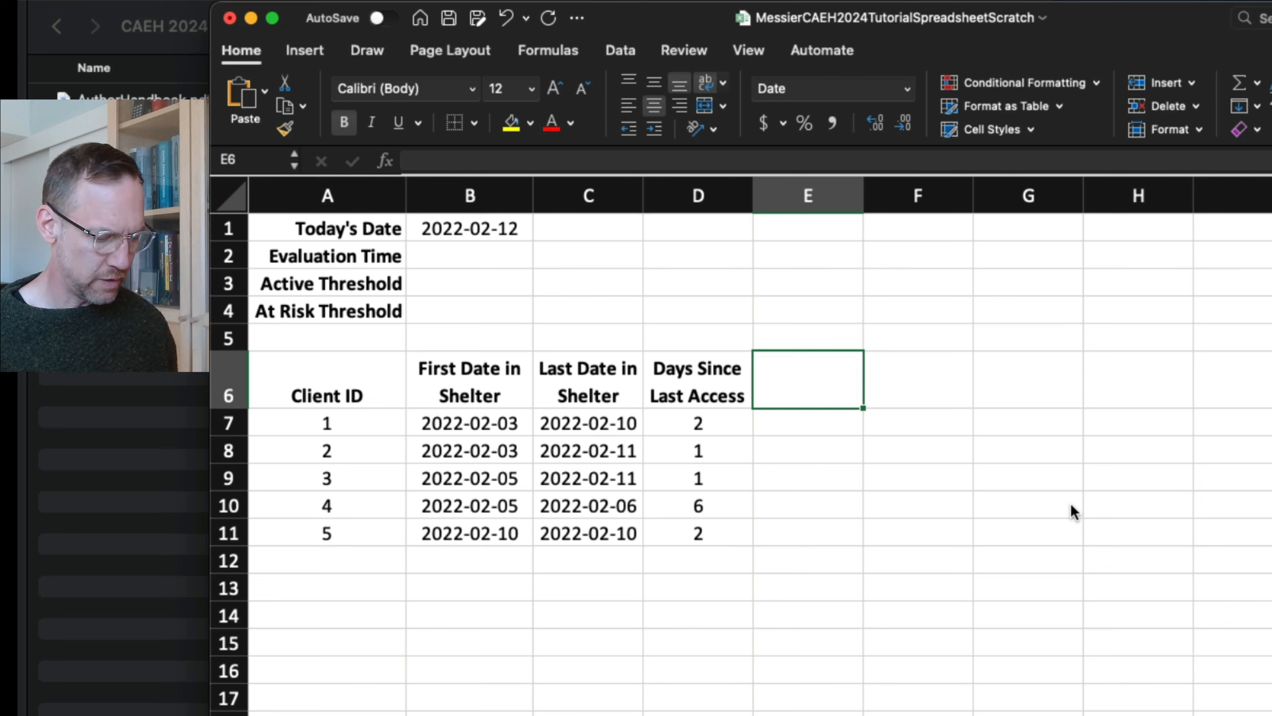
Add the column header "Shelter Access Duration" in E6
{"action": "type", "text": "Shelter Ac"}
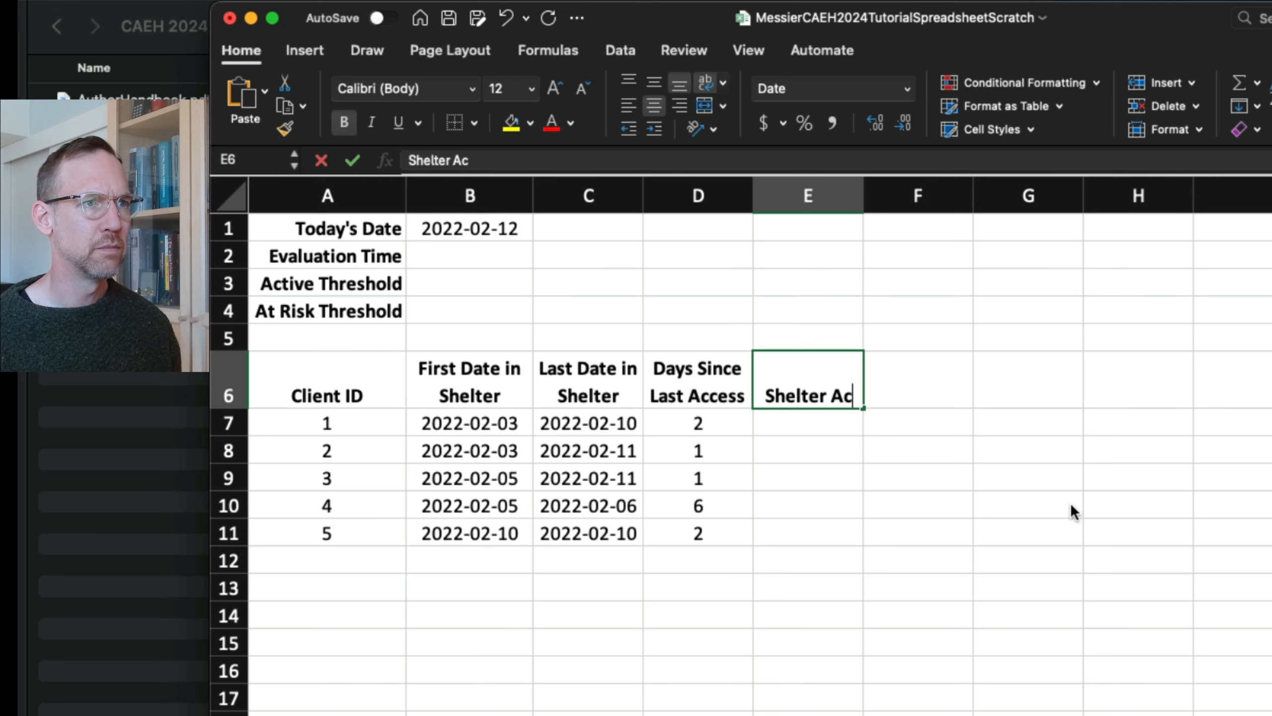
{"action": "type", "text": "cess Duration"}
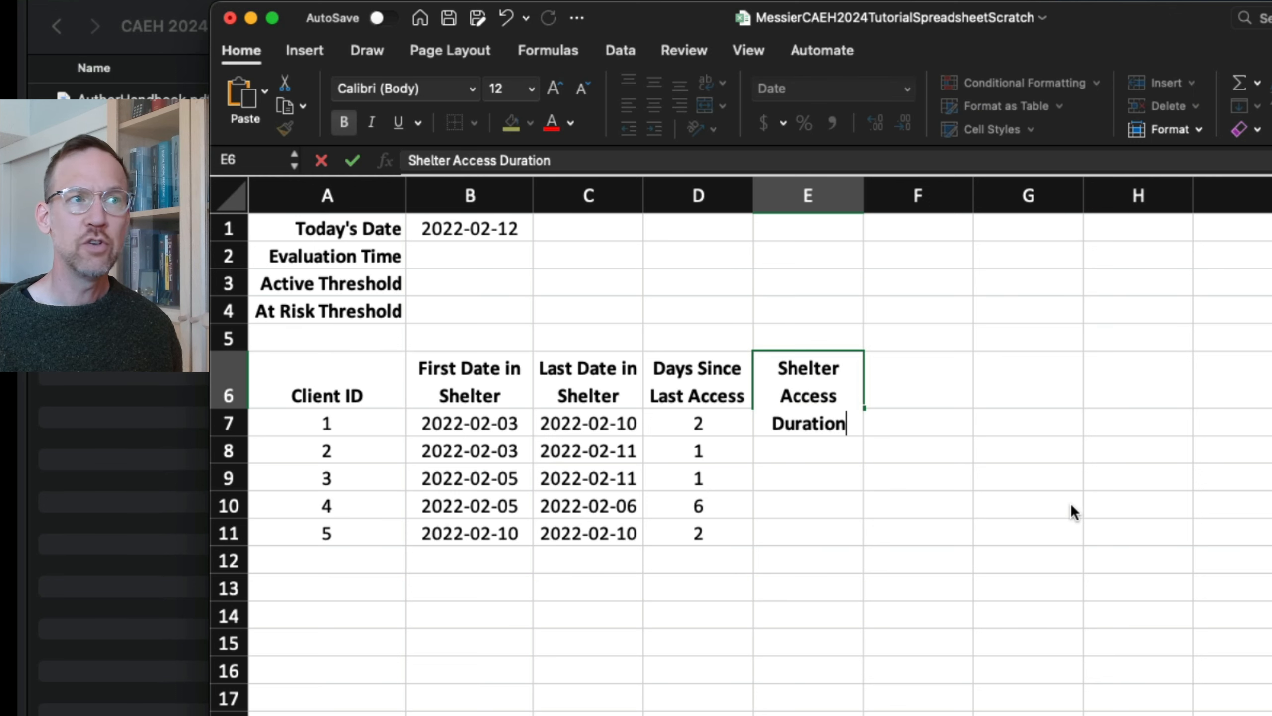
{"action": "key", "text": "Return"}
{"action": "key", "text": "Up"}
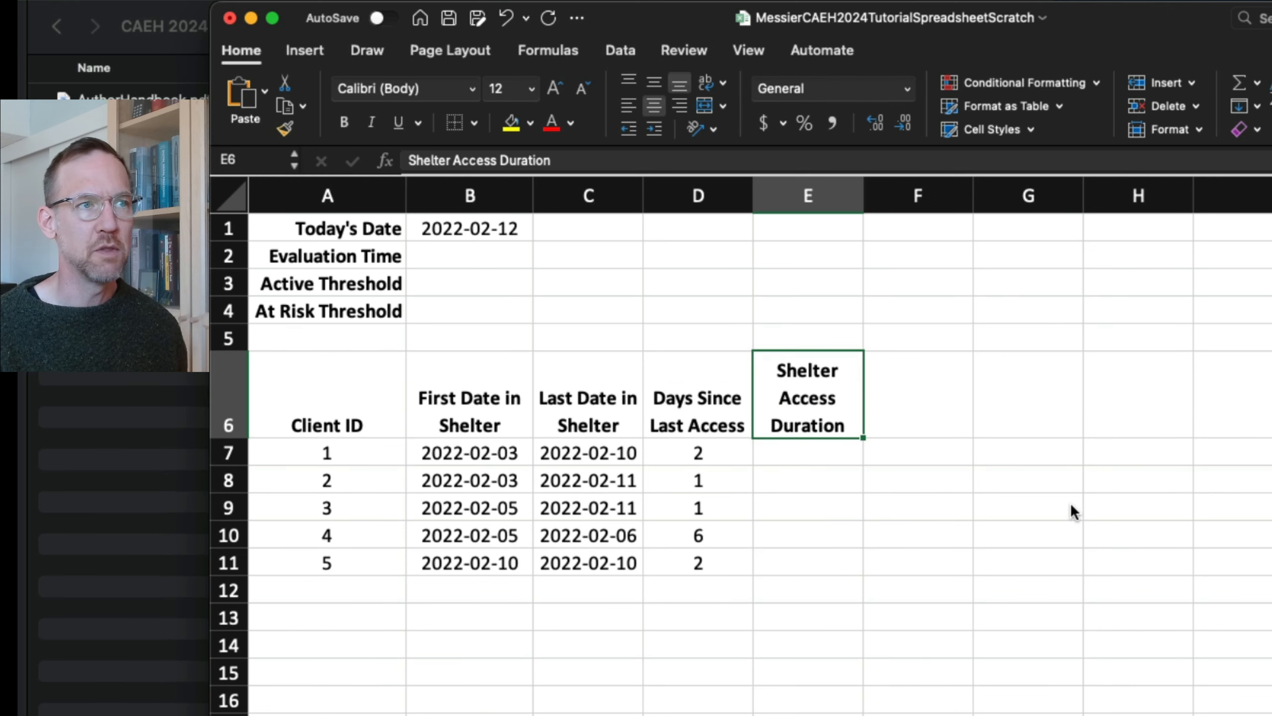
Enter a DATEDIF formula in E7 counting the days ("d") from the first shelter date in B7 to today's date in B1
{"action": "key", "text": "Down"}
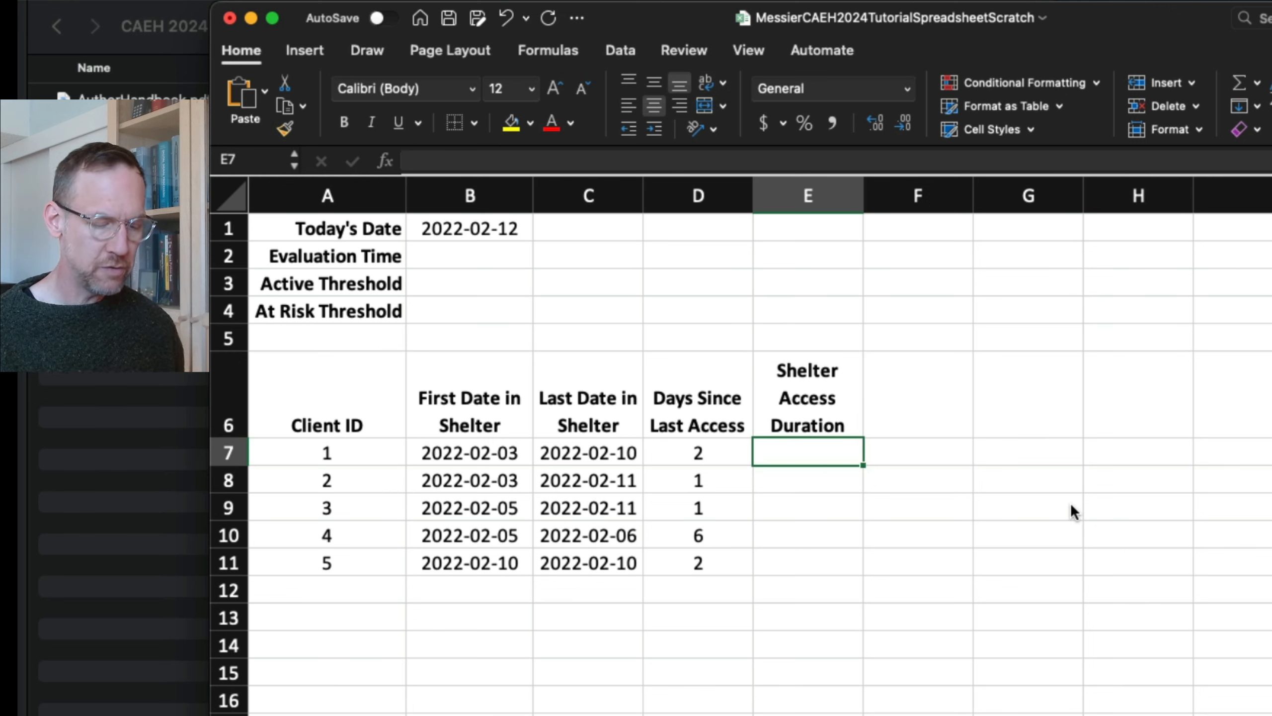
{"action": "type", "text": "+"}
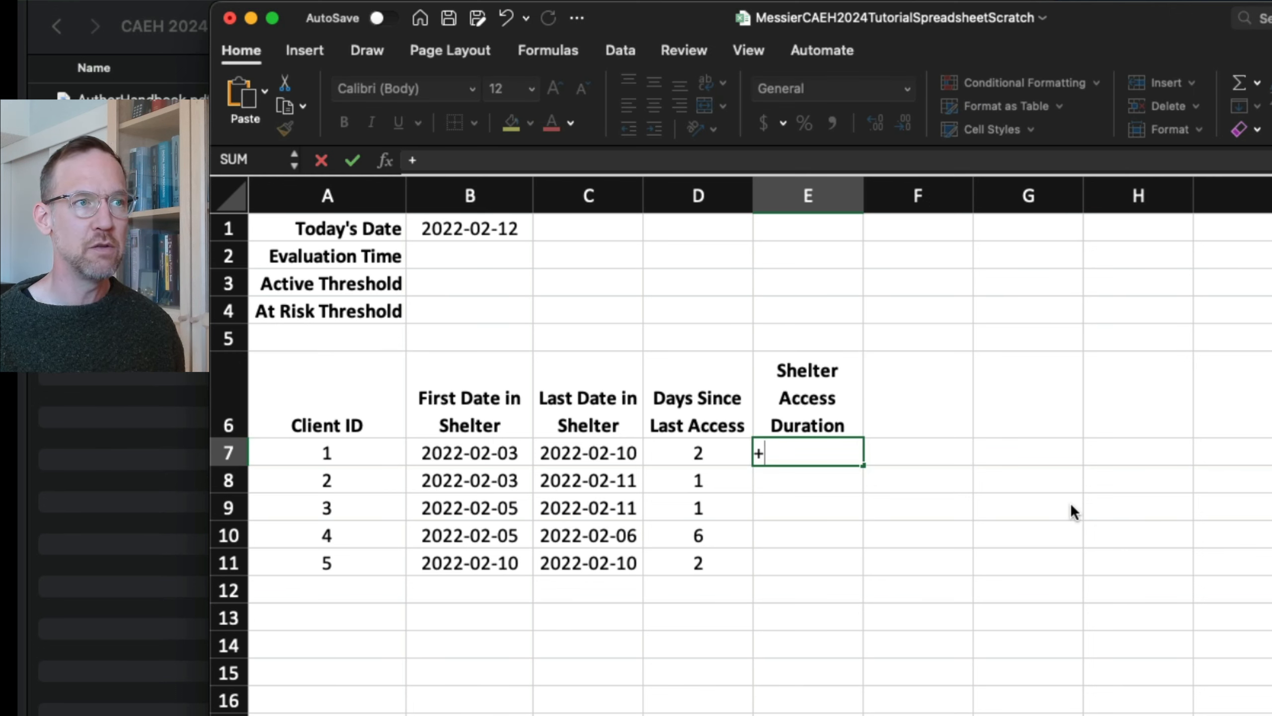
{"action": "type", "text": "datedif("}
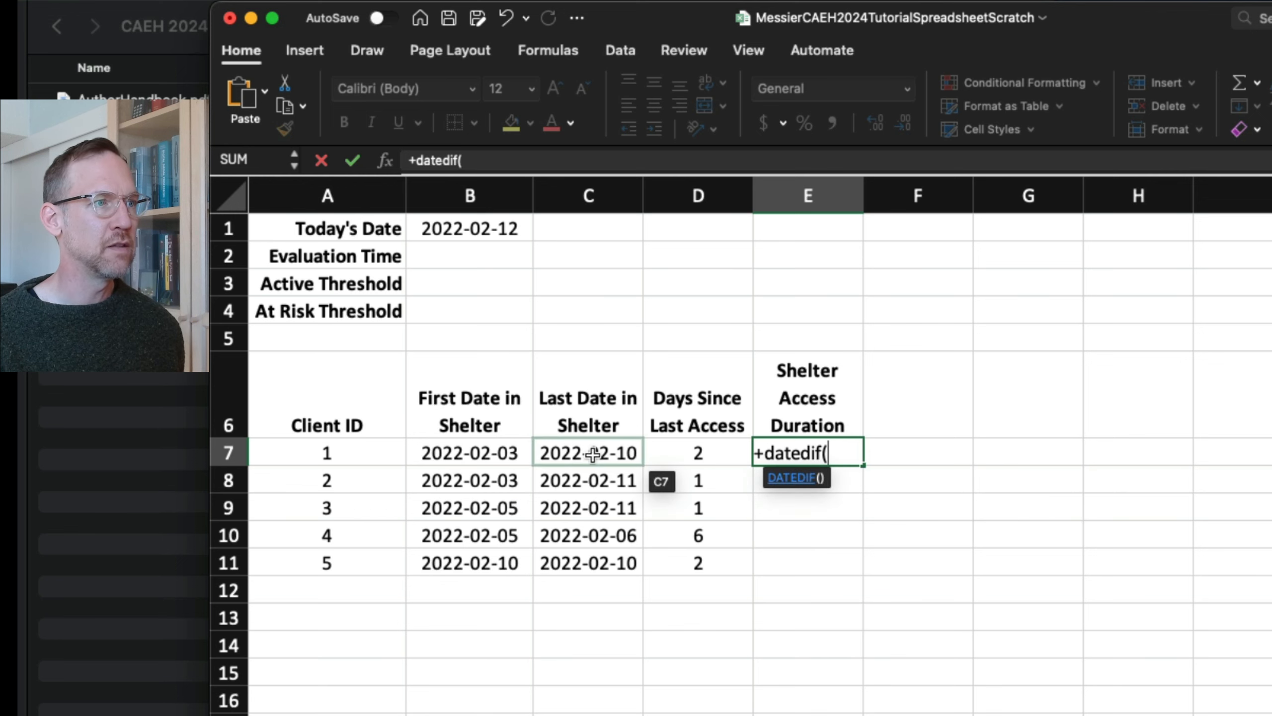
{"action": "left_click", "coordinate": [492, 448]}
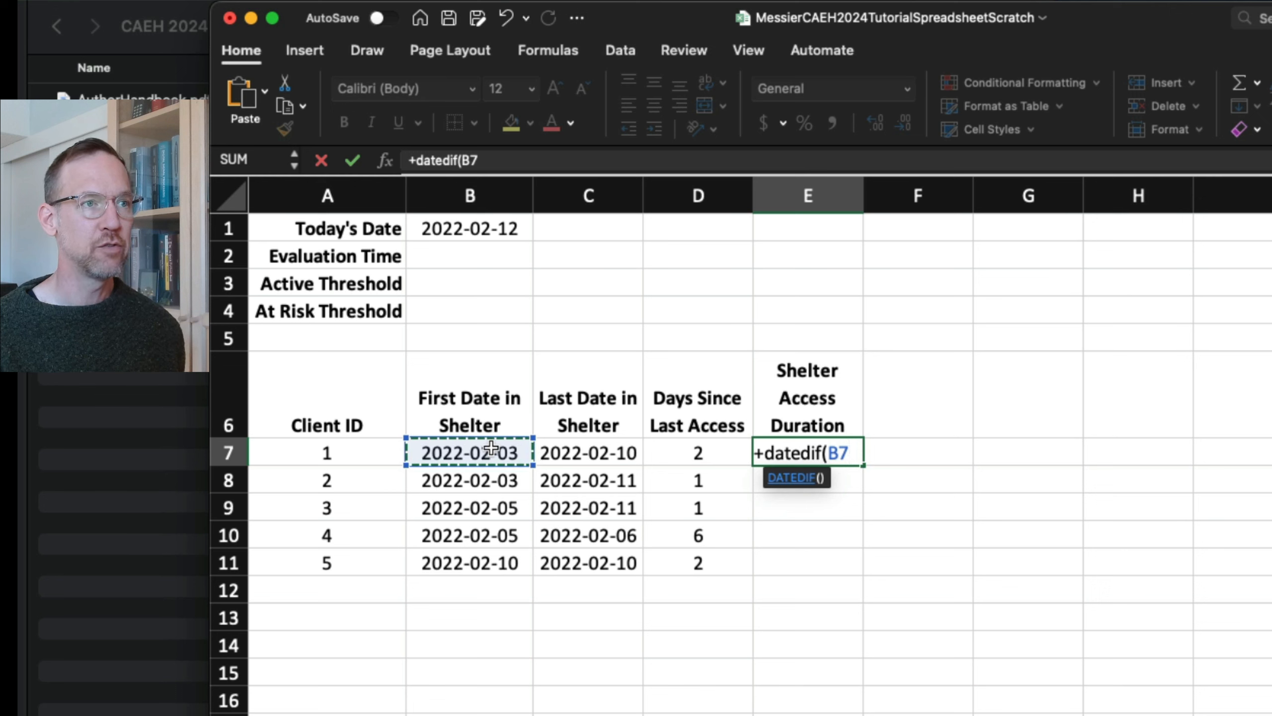
{"action": "type", "text": ","}
{"action": "left_click", "coordinate": [491, 224]}
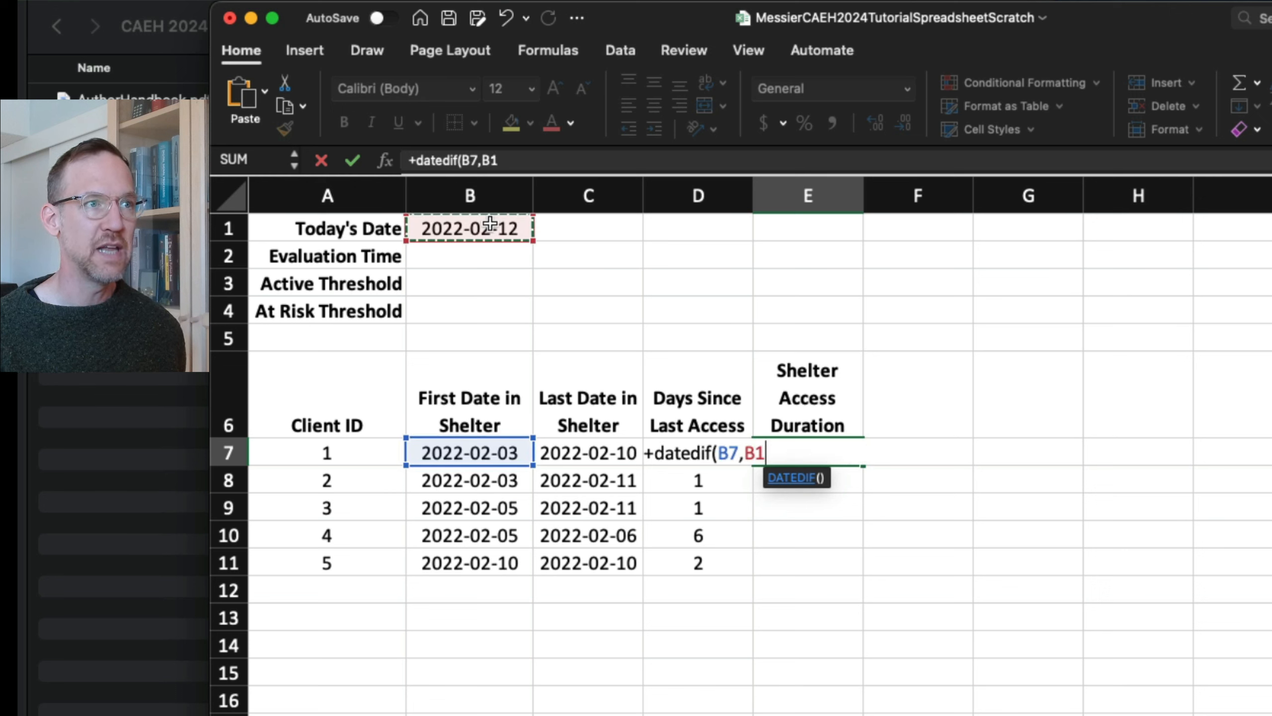
{"action": "type", "text": ",\"d"}
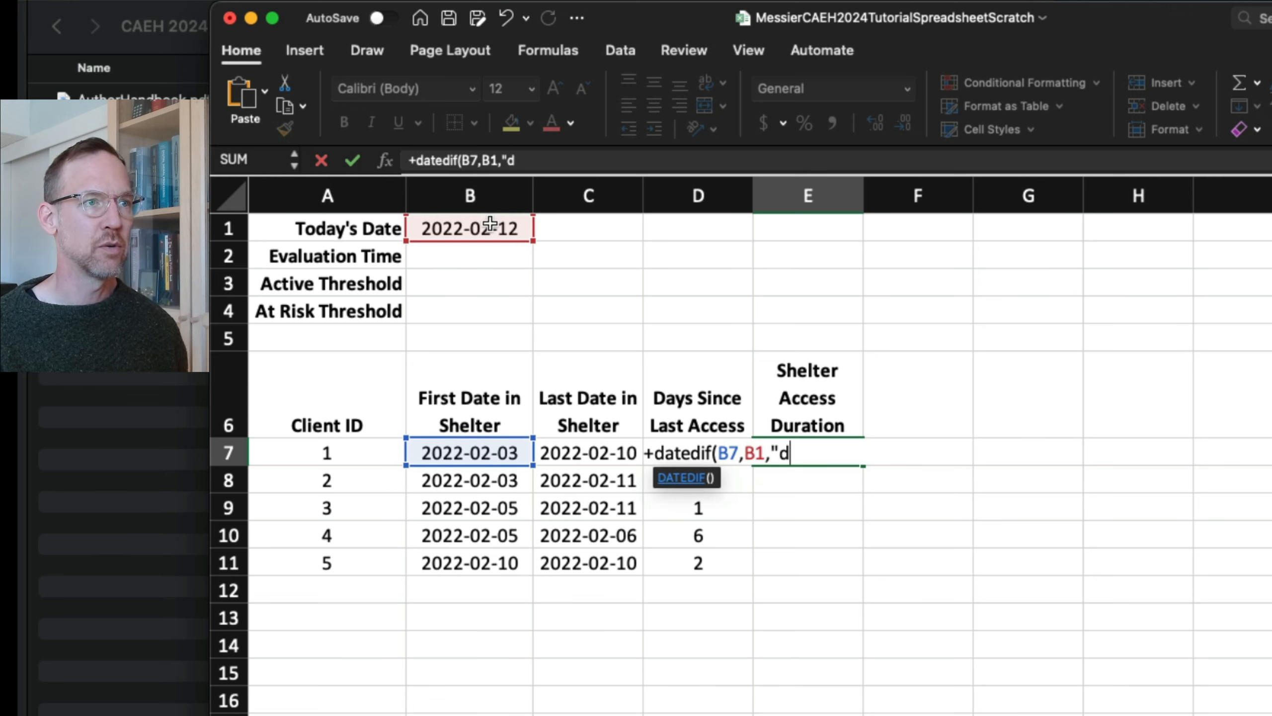
{"action": "type", "text": "\")"}
{"action": "key", "text": "Return"}
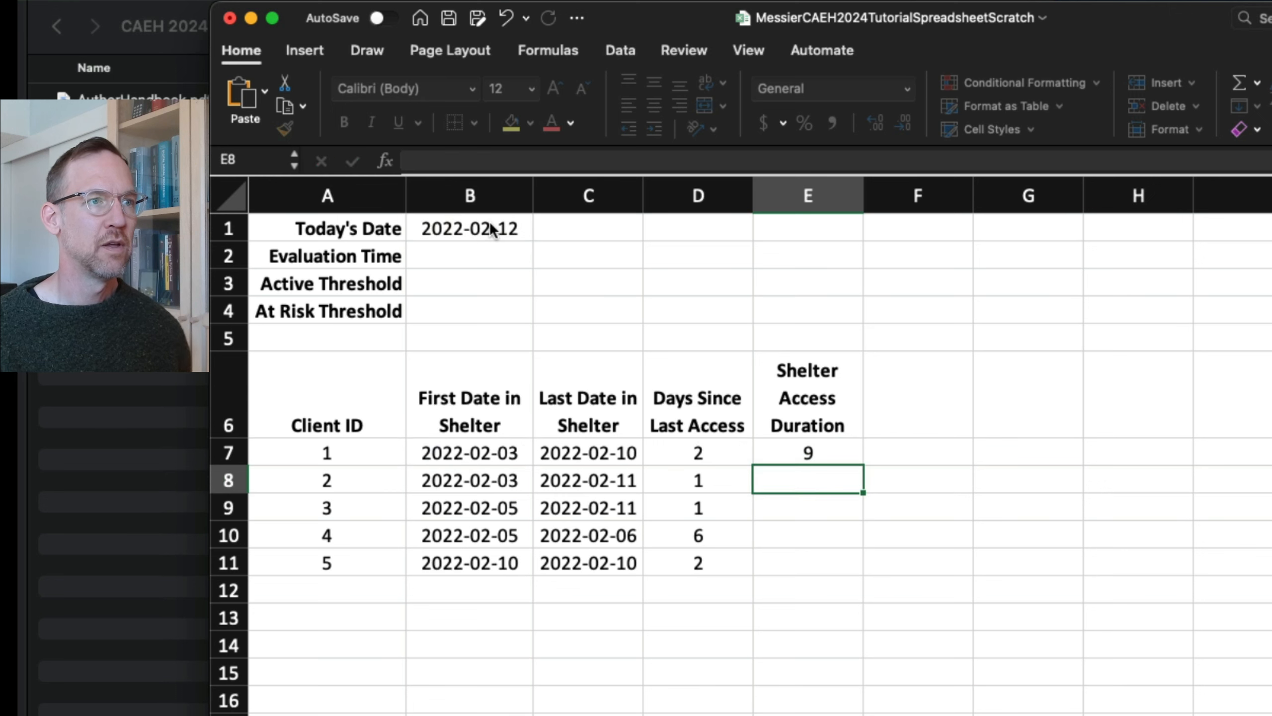
Lock the row of today's-date reference as B$1 in E7's DATEDIF formula and fill it down through E11
{"action": "key", "text": "Up"}
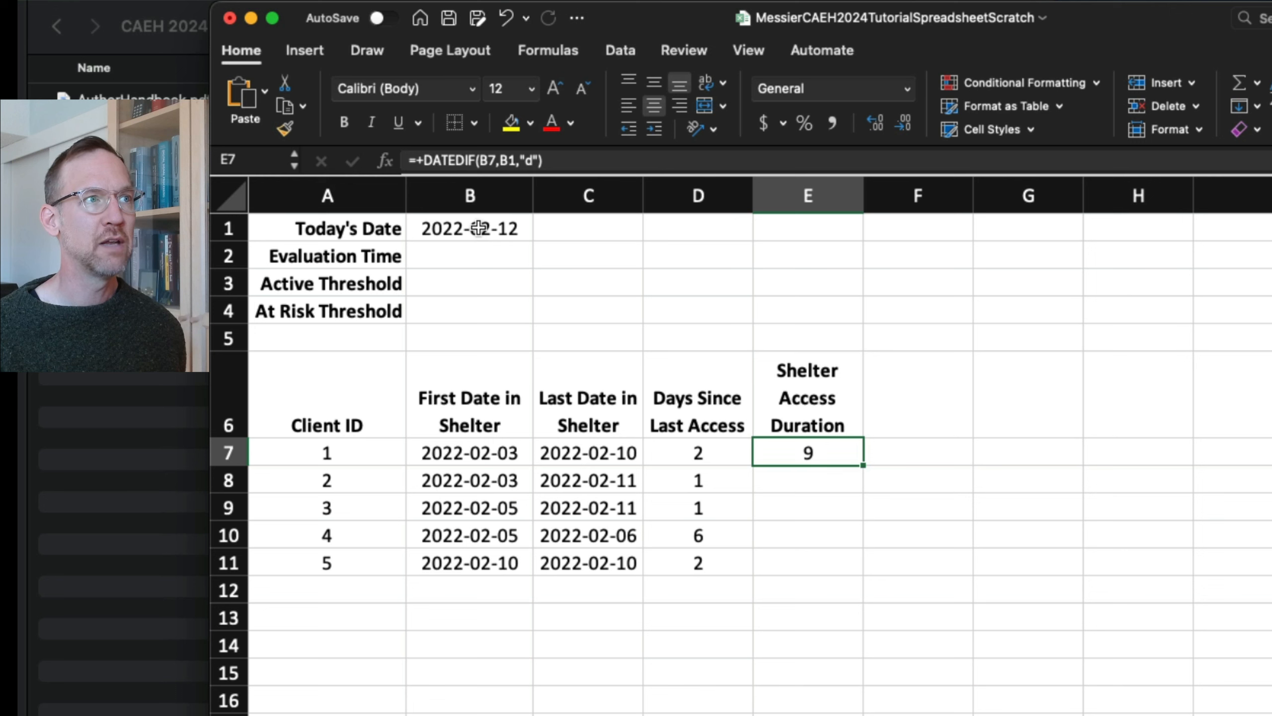
{"action": "left_click", "coordinate": [514, 161]}
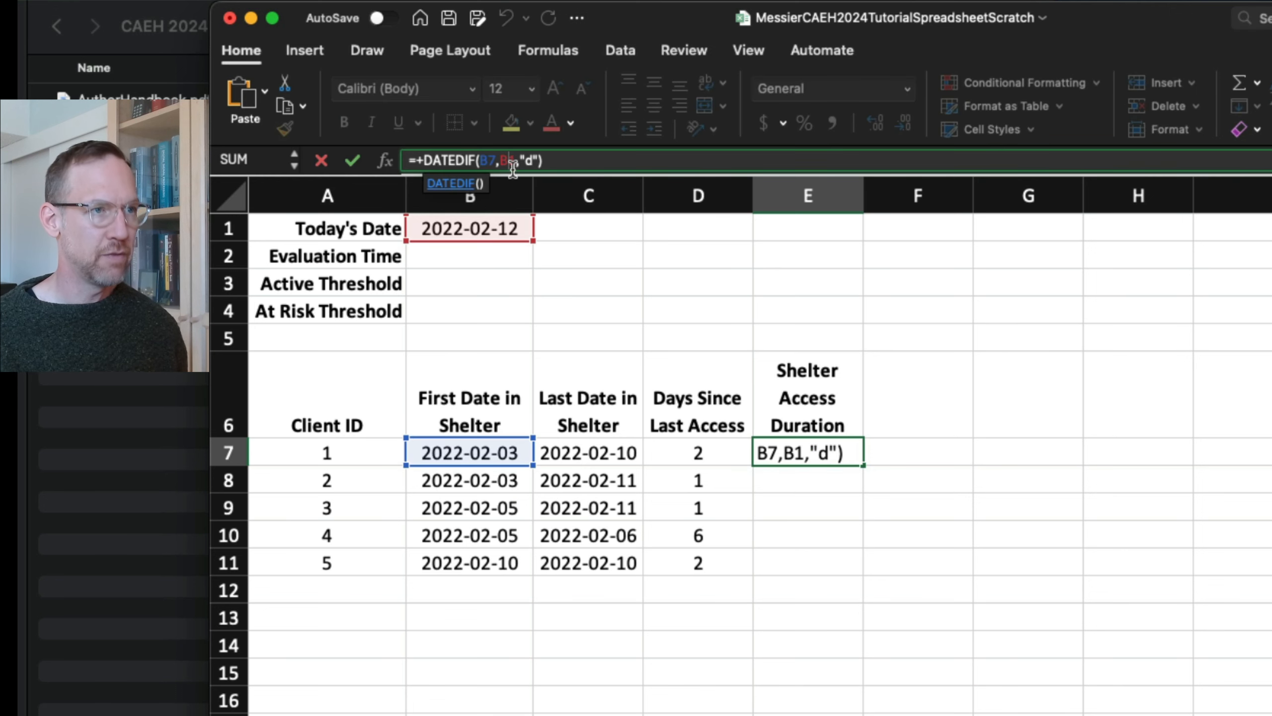
{"action": "type", "text": "$"}
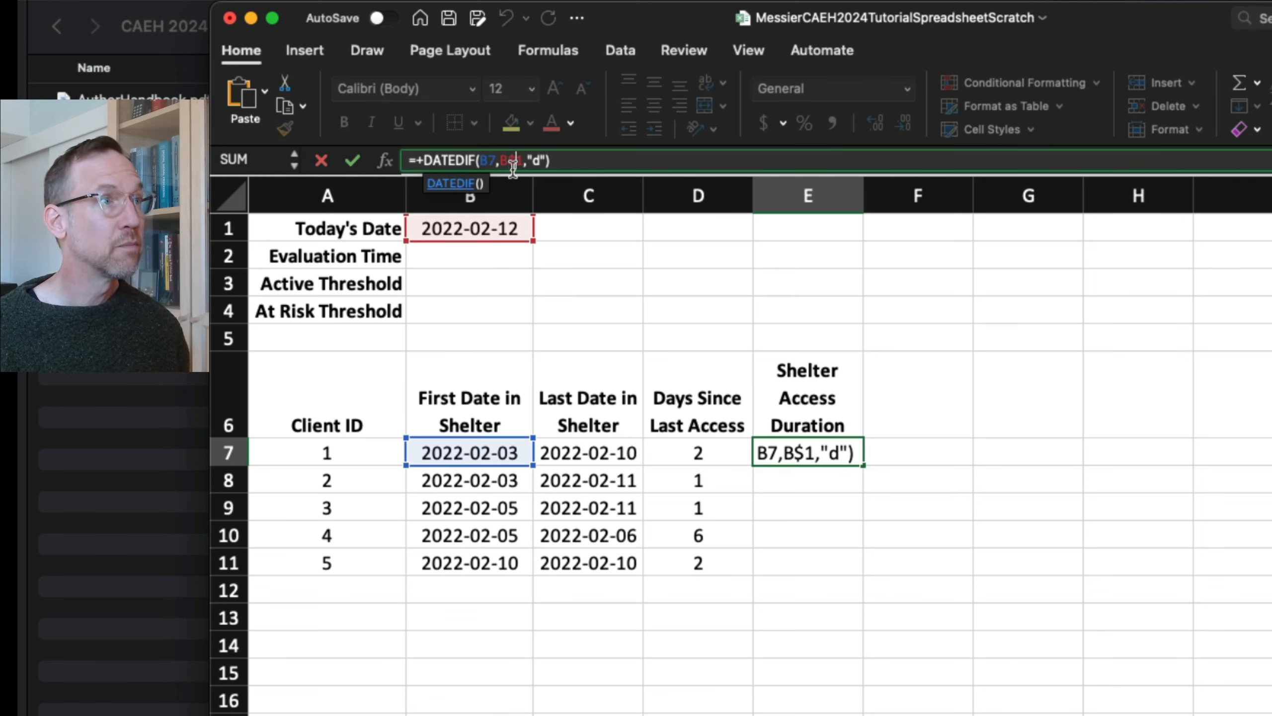
{"action": "key", "text": "Return"}
{"action": "key", "text": "Up"}
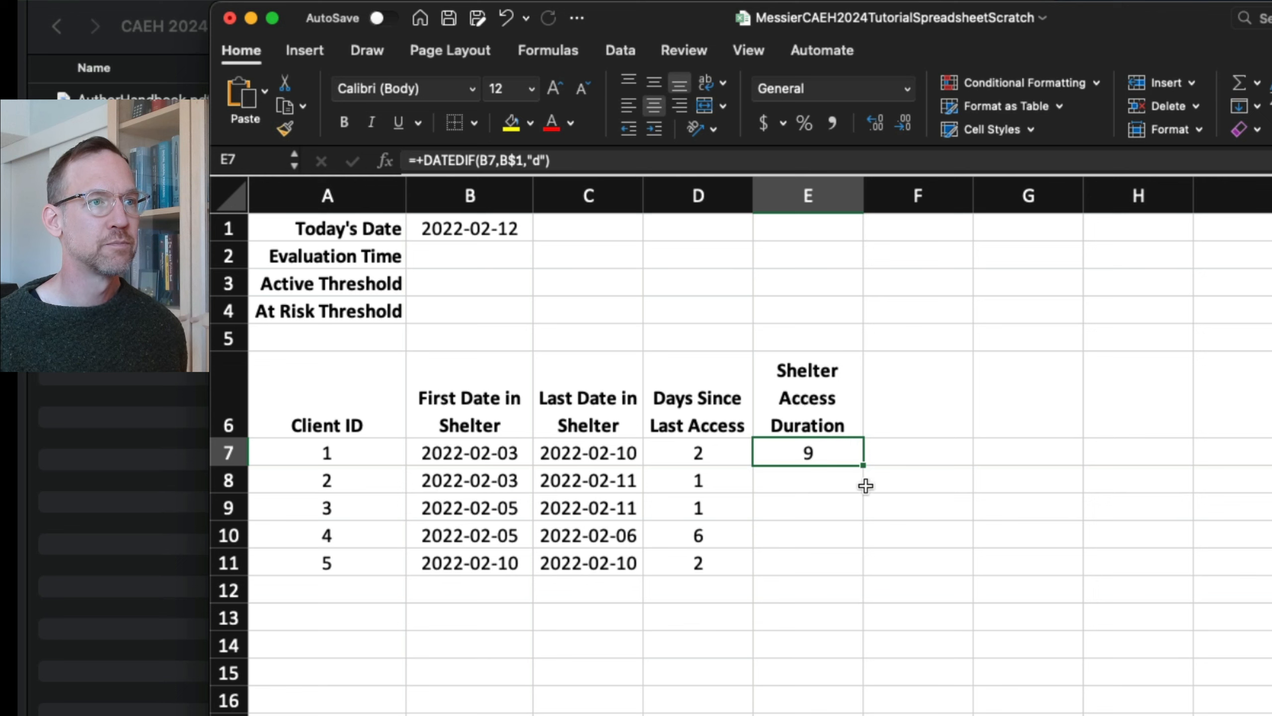
{"action": "left_click_drag", "start_coordinate": [864, 467], "coordinate": [856, 571]}
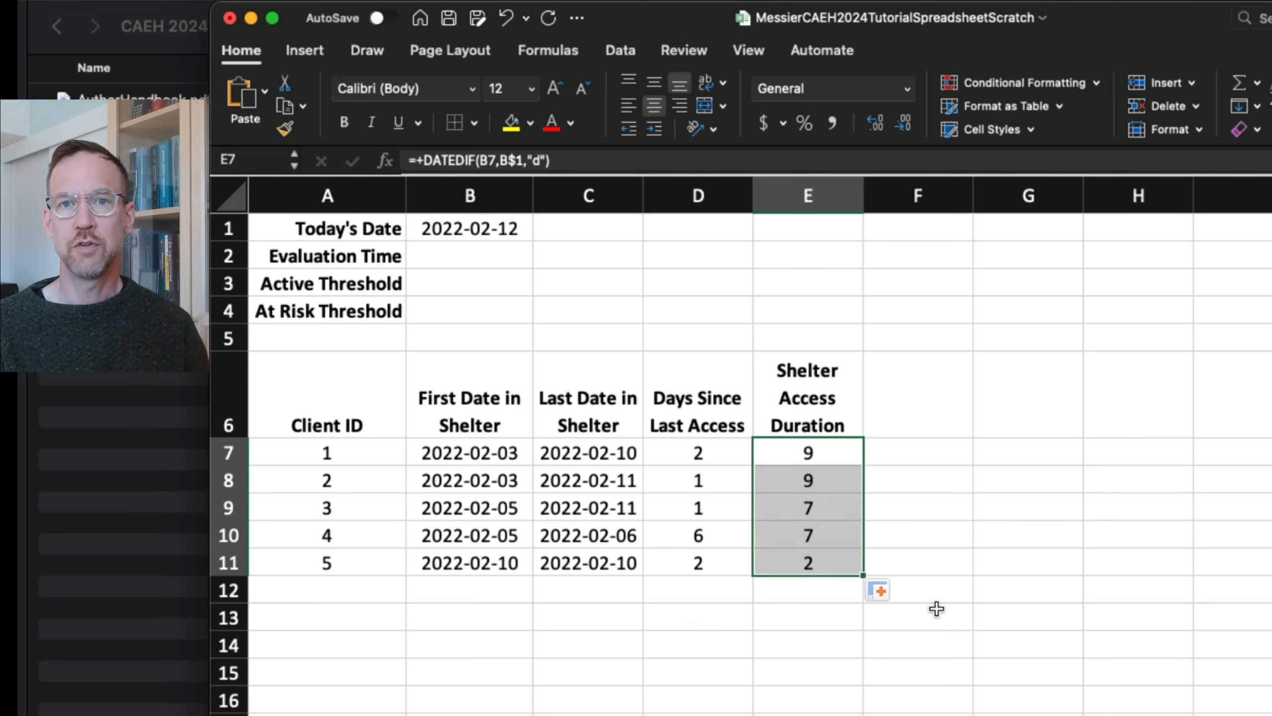
{"action": "key", "text": "Down"}
{"action": "key", "text": "Down"}
{"action": "key", "text": "Down"}
{"action": "key", "text": "Down"}
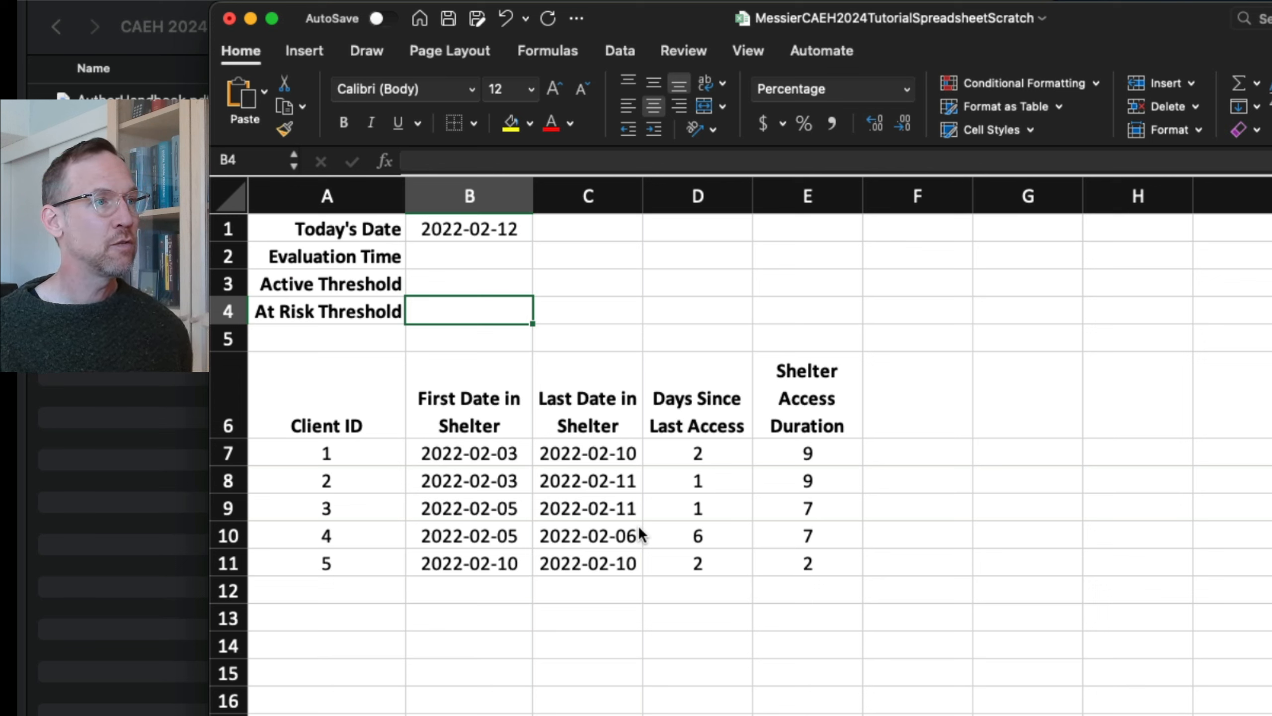
Go through the Client ID entries on the Sleep Data sheet to count how many stays client 1 has
{"action": "left_click", "coordinate": [817, 452]}
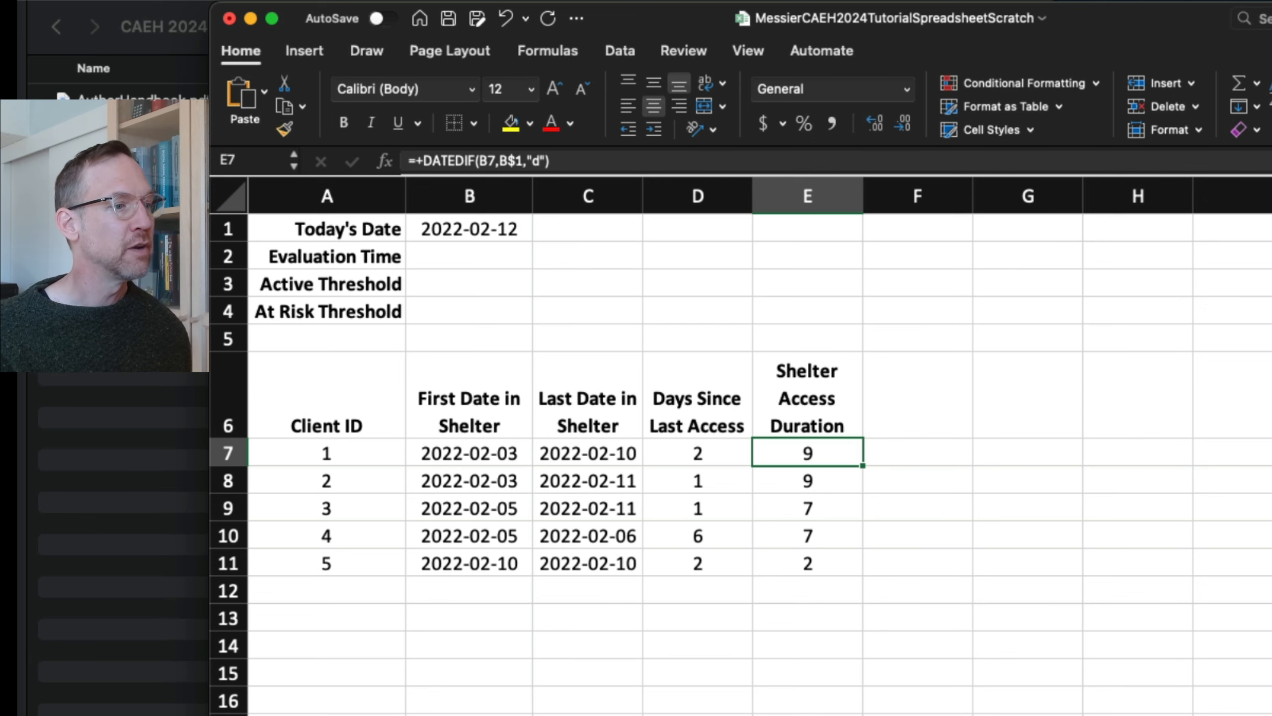
{"action": "left_click", "coordinate": [415, 715]}
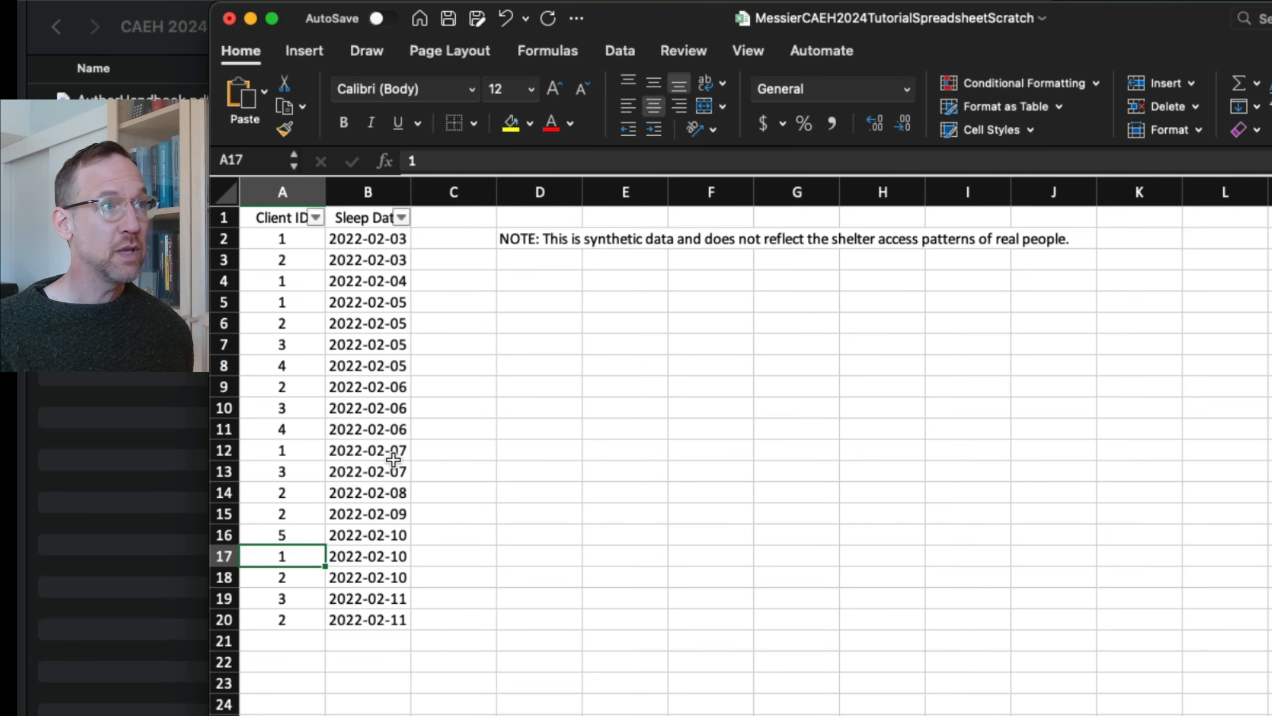
{"action": "left_click", "coordinate": [303, 239]}
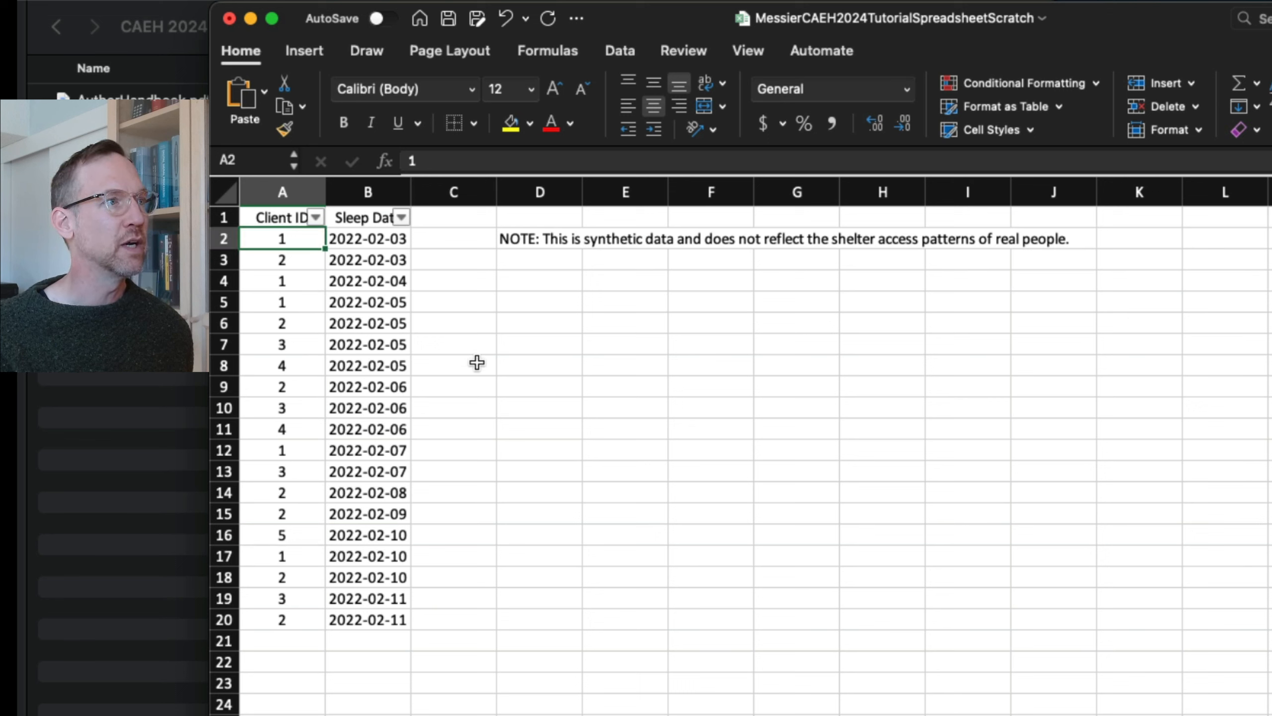
{"action": "key", "text": "Down"}
{"action": "key", "text": "Down"}
{"action": "key", "text": "Down"}
{"action": "key", "text": "Down"}
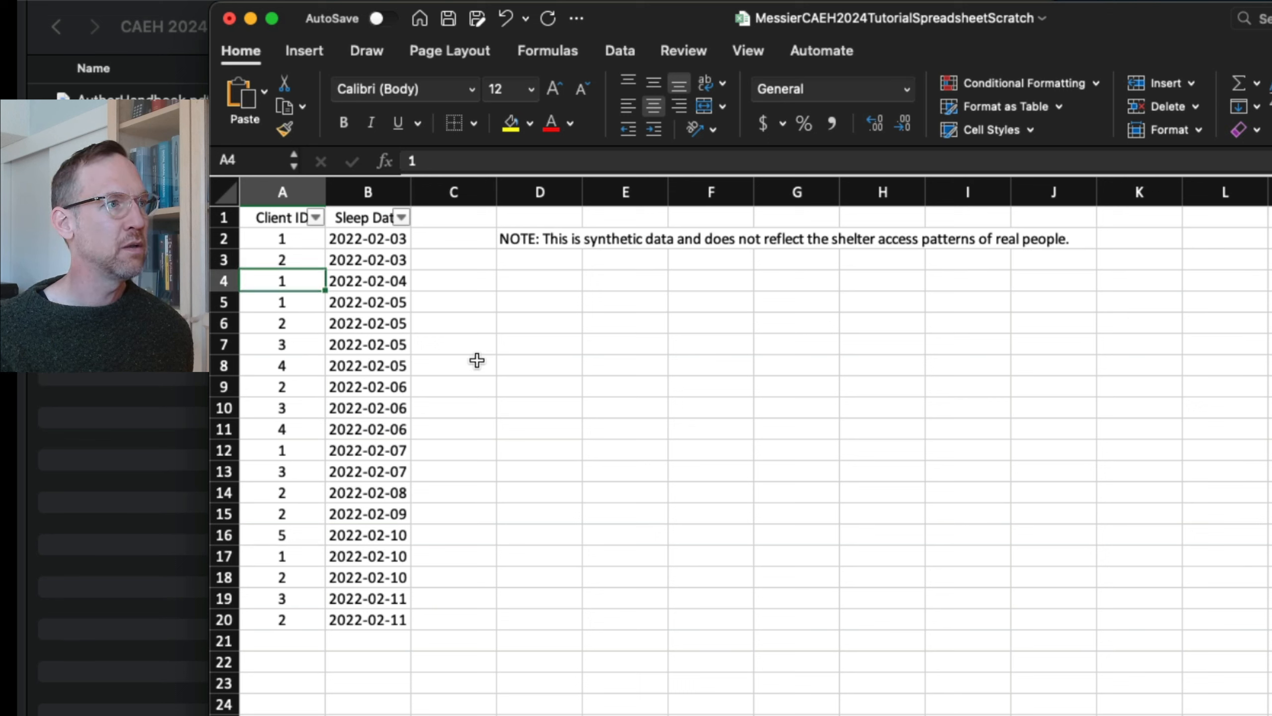
{"action": "key", "text": "Down"}
{"action": "key", "text": "Down"}
{"action": "key", "text": "Down"}
{"action": "key", "text": "Down"}
{"action": "key", "text": "Down"}
{"action": "key", "text": "Down"}
{"action": "key", "text": "Down"}
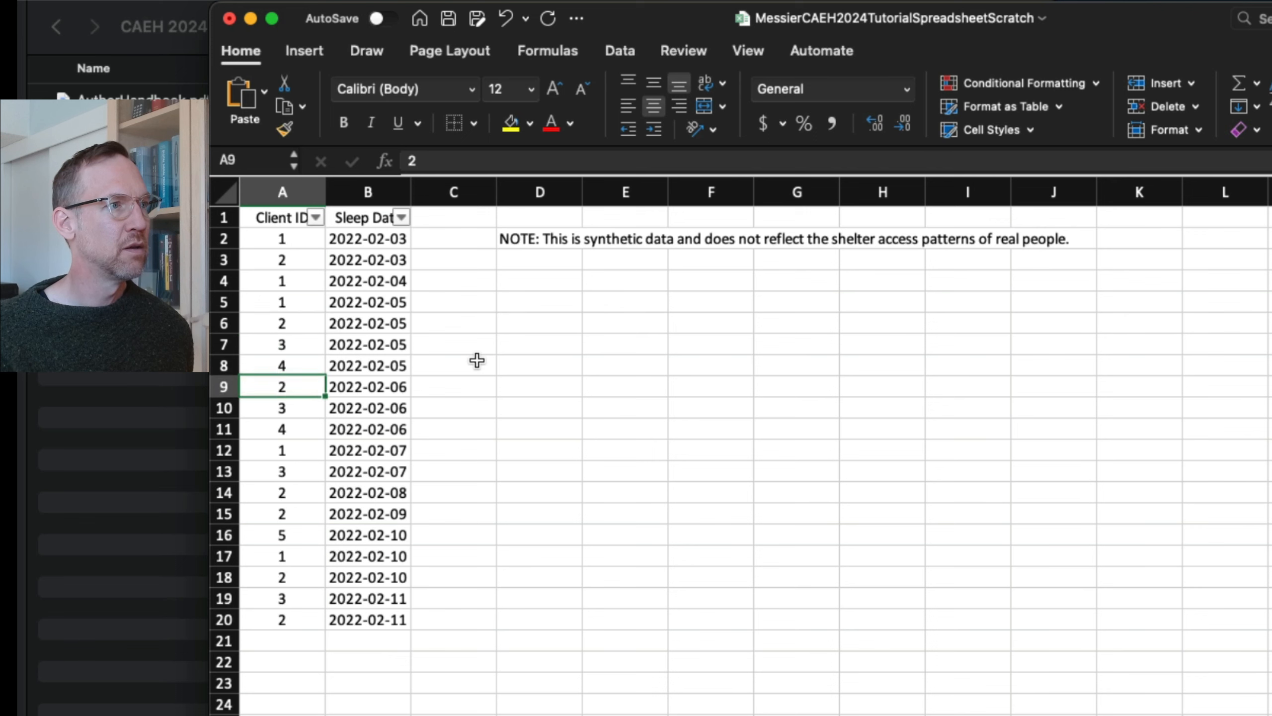
{"action": "left_click", "coordinate": [308, 559]}
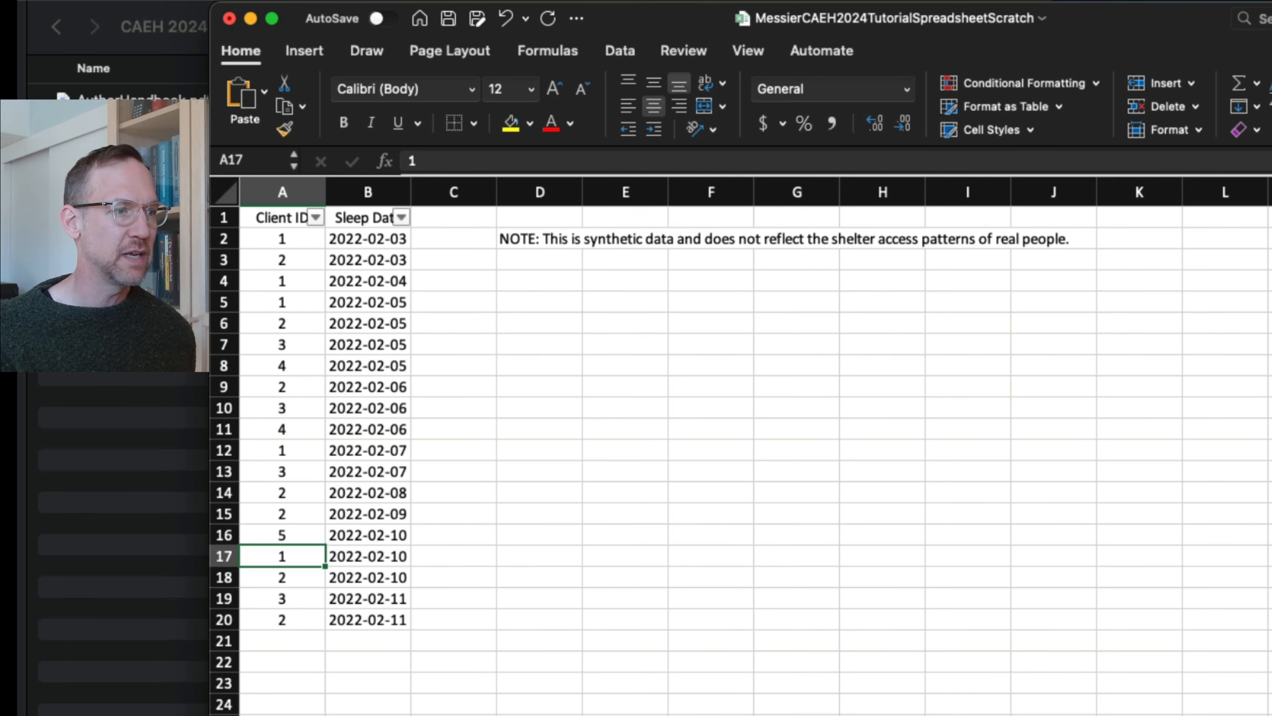
Return to the client summary sheet and add the column header "Shelter Access Percentage" in F6
{"action": "key", "text": "ctrl+Page_Down"}
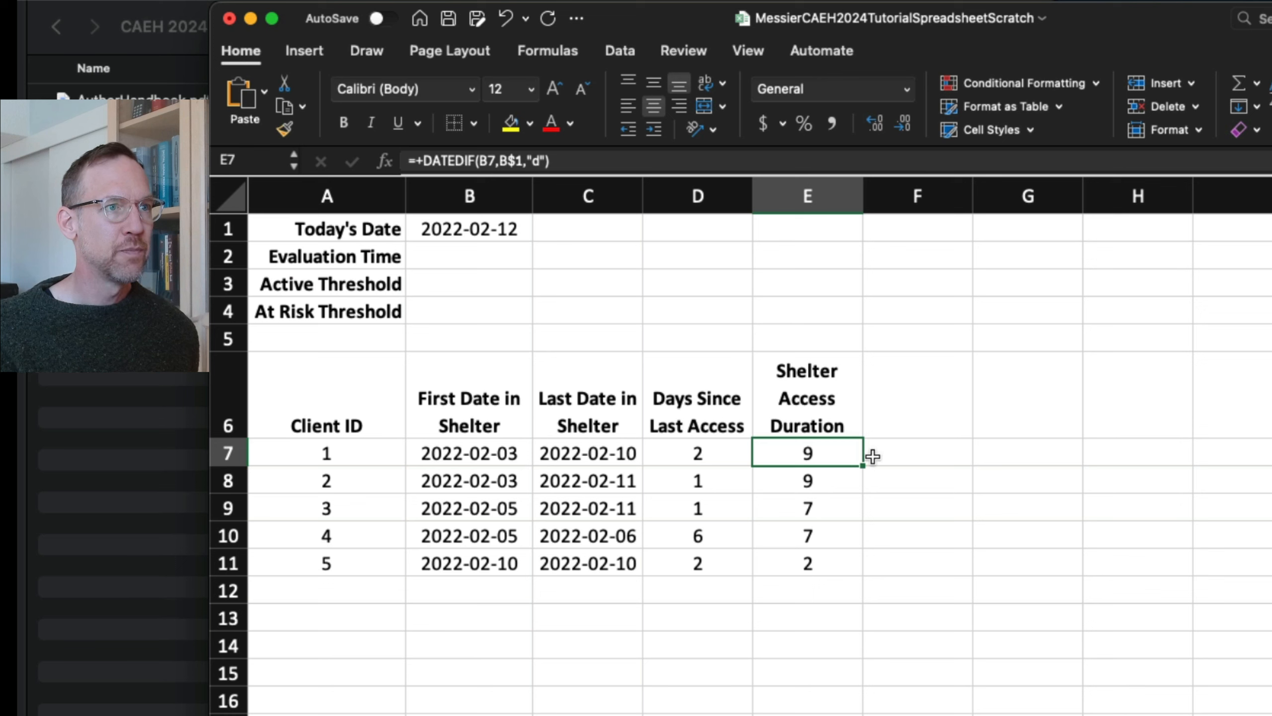
{"action": "left_click", "coordinate": [885, 413]}
{"action": "type", "text": "She"}
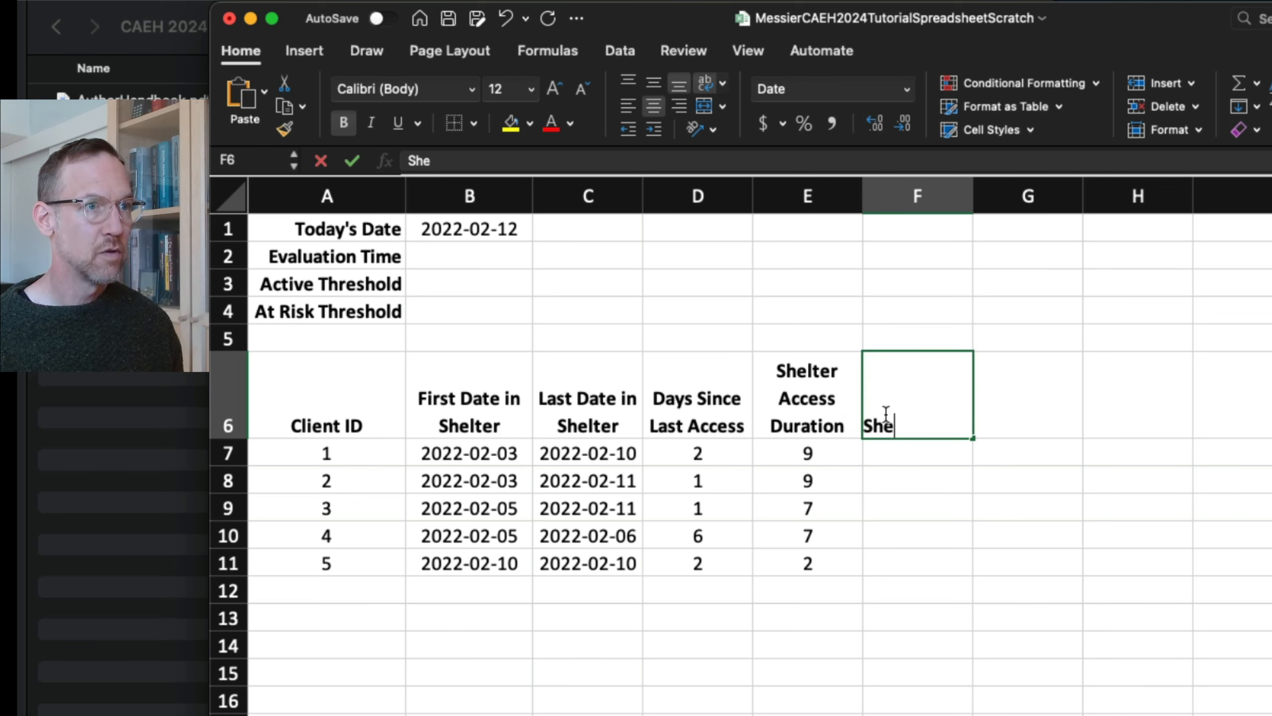
{"action": "type", "text": "lter Access Percentage"}
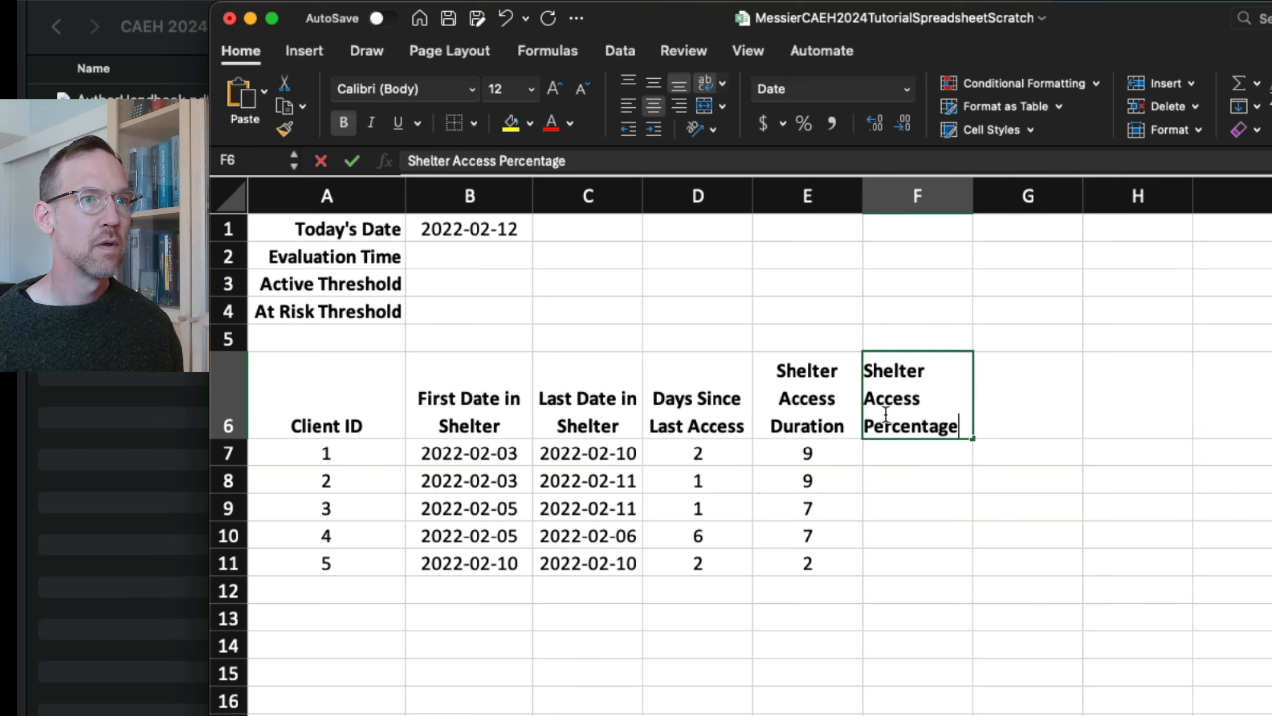
{"action": "key", "text": "Return"}
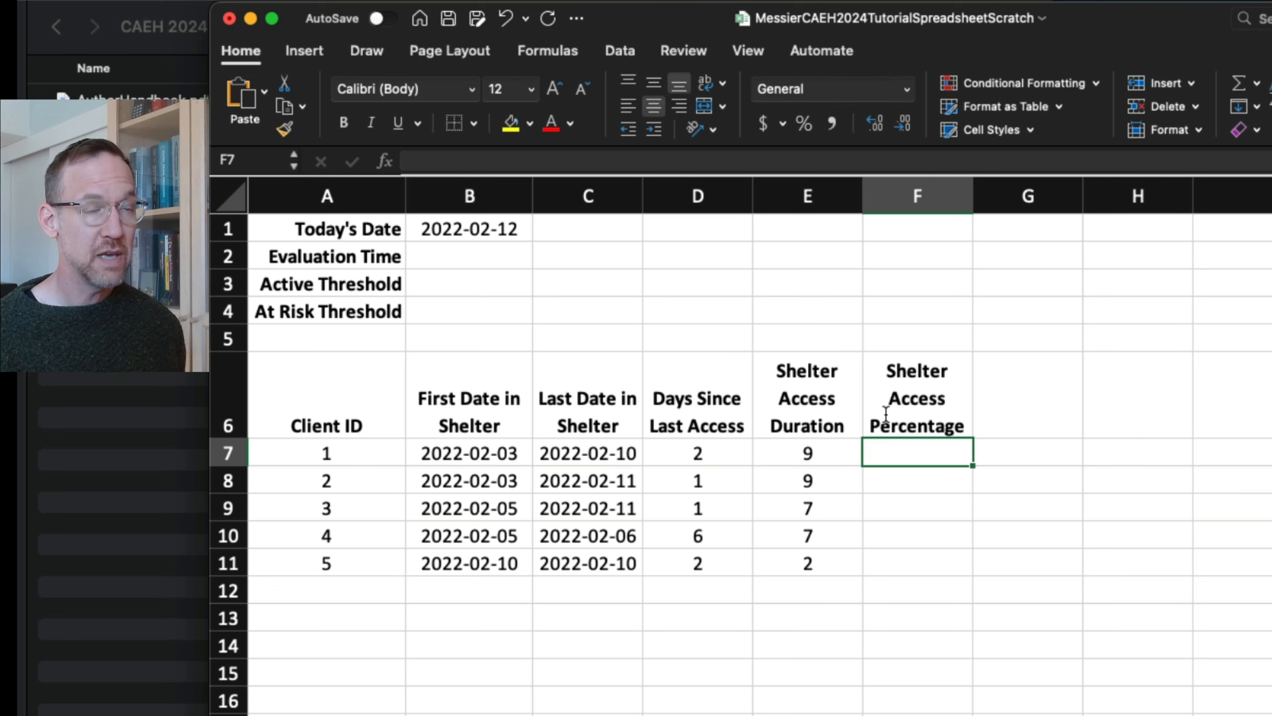
Calculate client 1's shelter access percentage in F7 with the hard-coded formula 100*5/9
{"action": "type", "text": "+"}
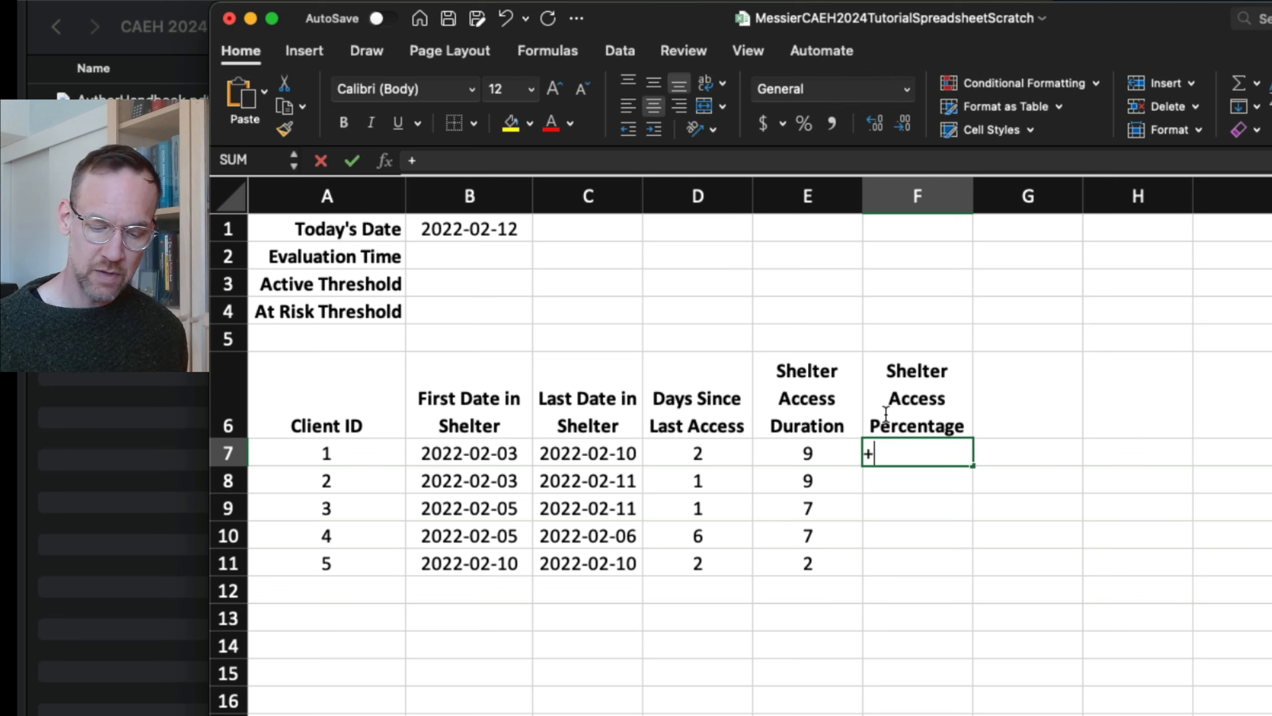
{"action": "type", "text": "100"}
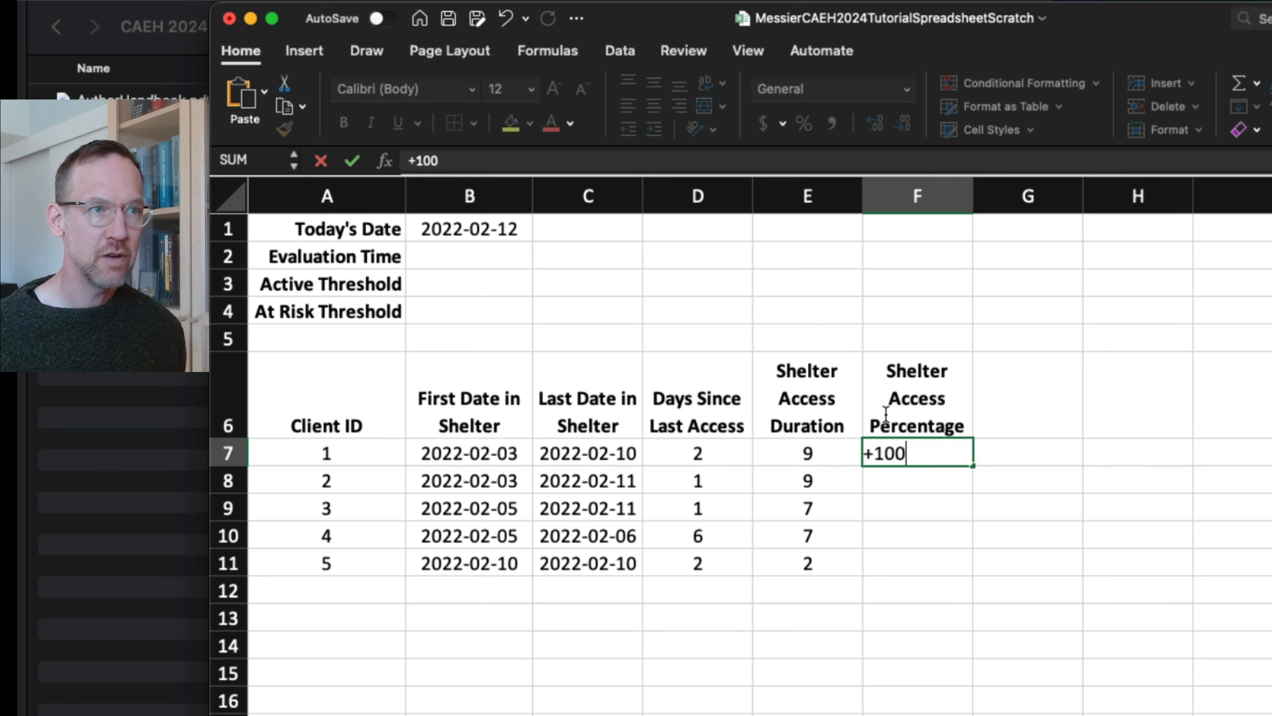
{"action": "type", "text": "*5"}
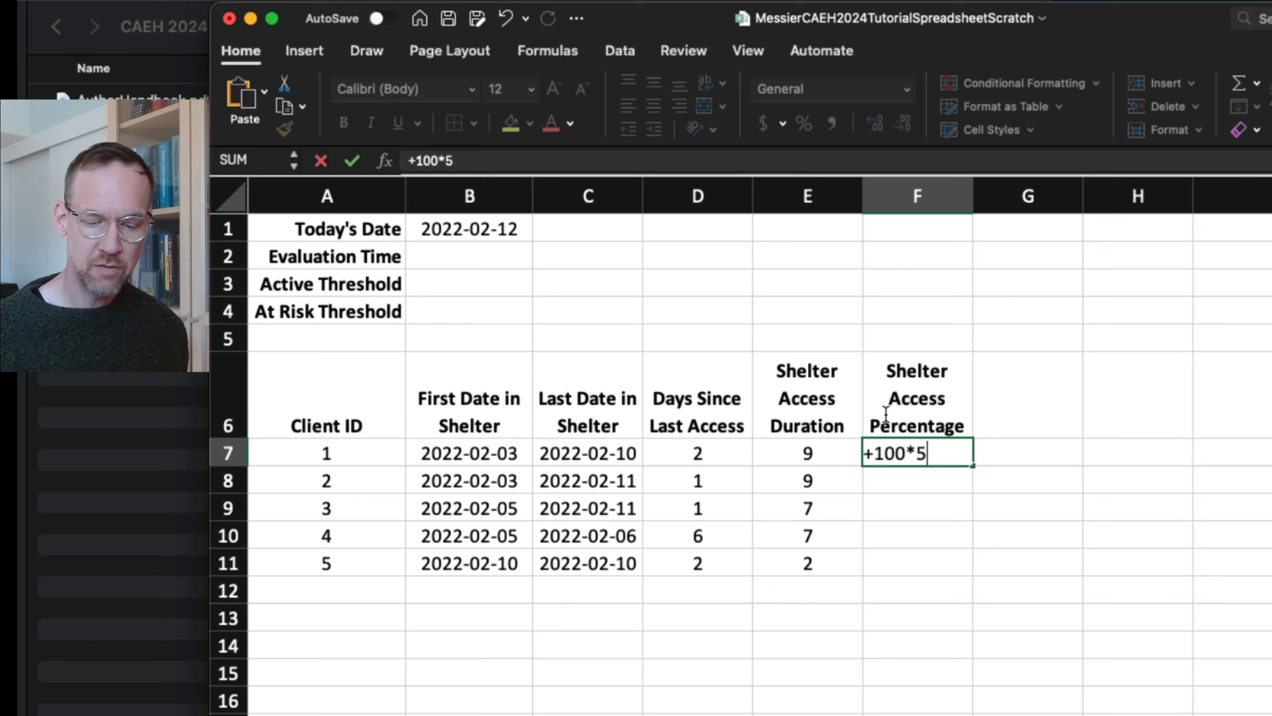
{"action": "type", "text": "/9"}
{"action": "key", "text": "Return"}
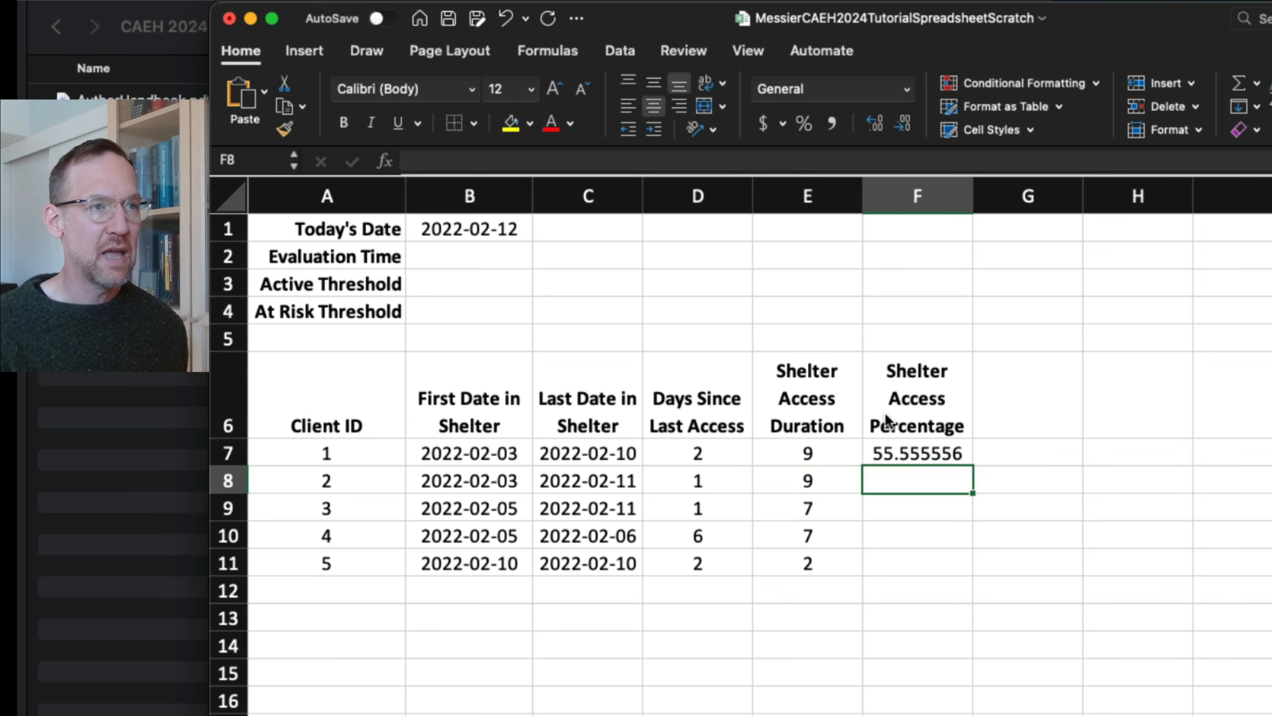
{"action": "key", "text": "Up"}
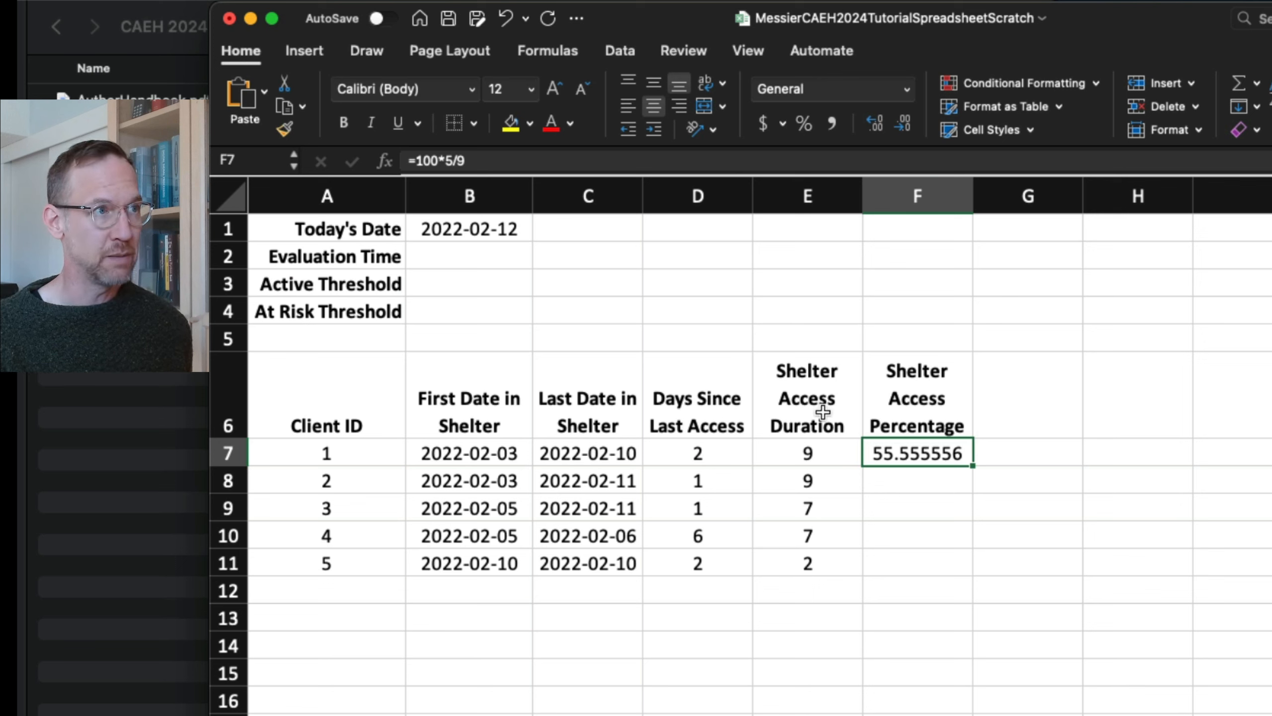
Set the At Risk Threshold in B4 to 50%
{"action": "left_click", "coordinate": [463, 308]}
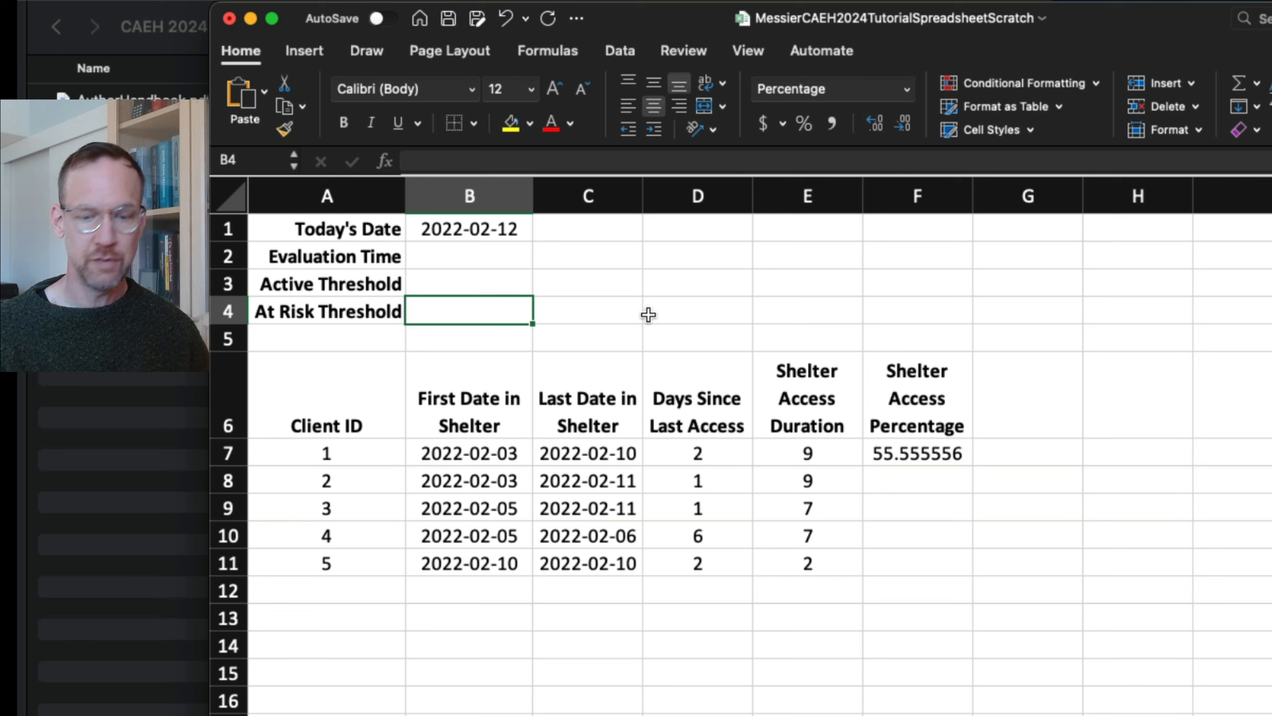
{"action": "type", "text": "50"}
{"action": "key", "text": "Return"}
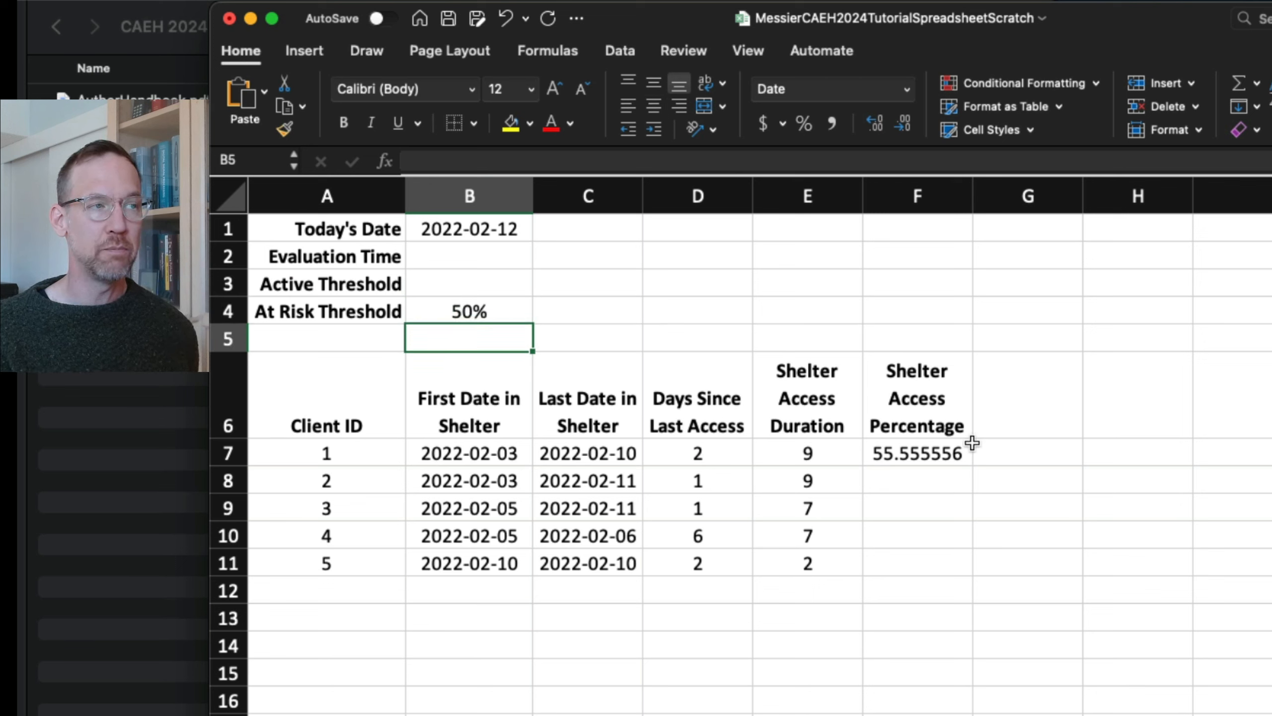
Replace the F7 formula with a count of client 1's stays: +COUNTIFS('Sleep Data'!A2:A20,Summary!A7)
{"action": "left_click", "coordinate": [952, 451]}
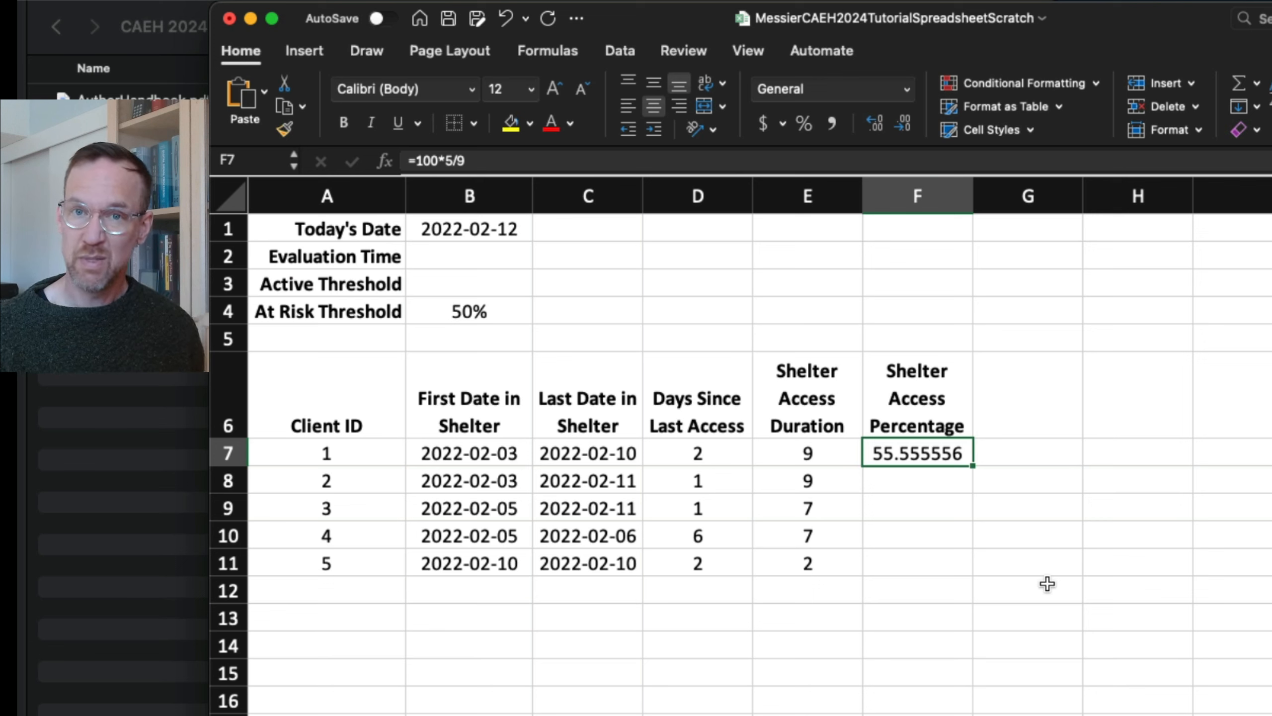
{"action": "type", "text": "+"}
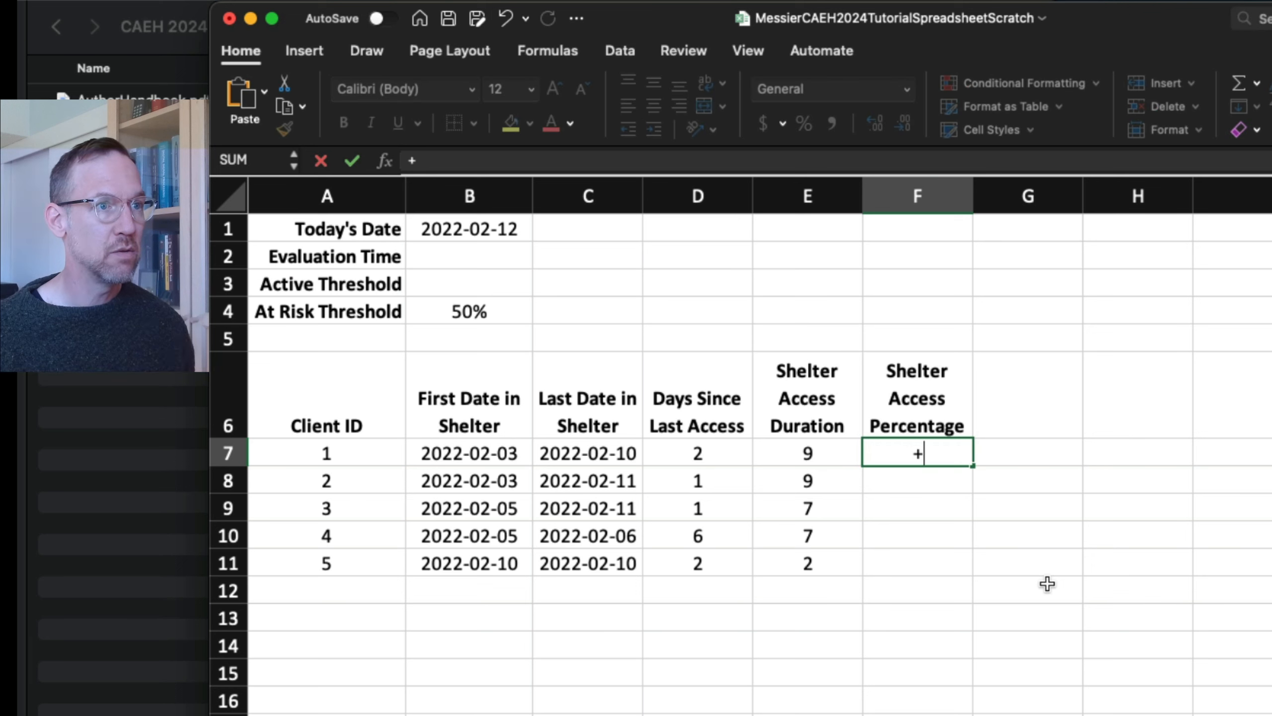
{"action": "type", "text": "countifs("}
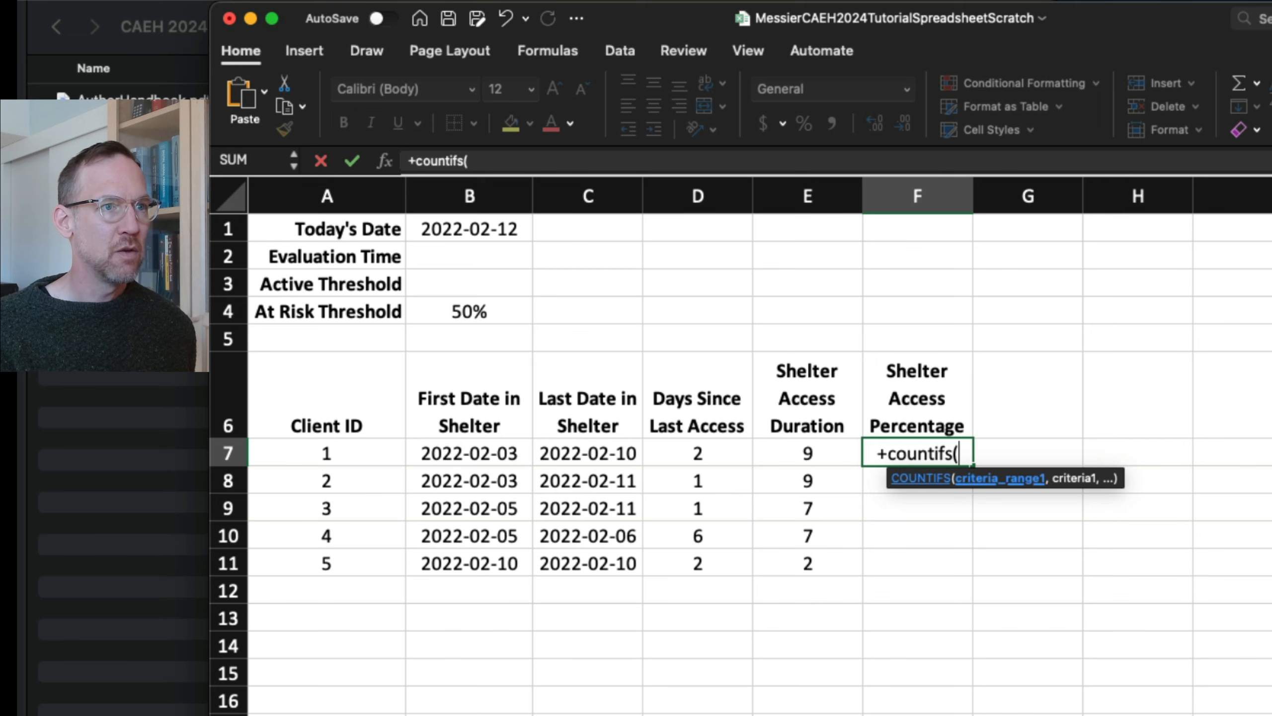
{"action": "left_click", "coordinate": [371, 713]}
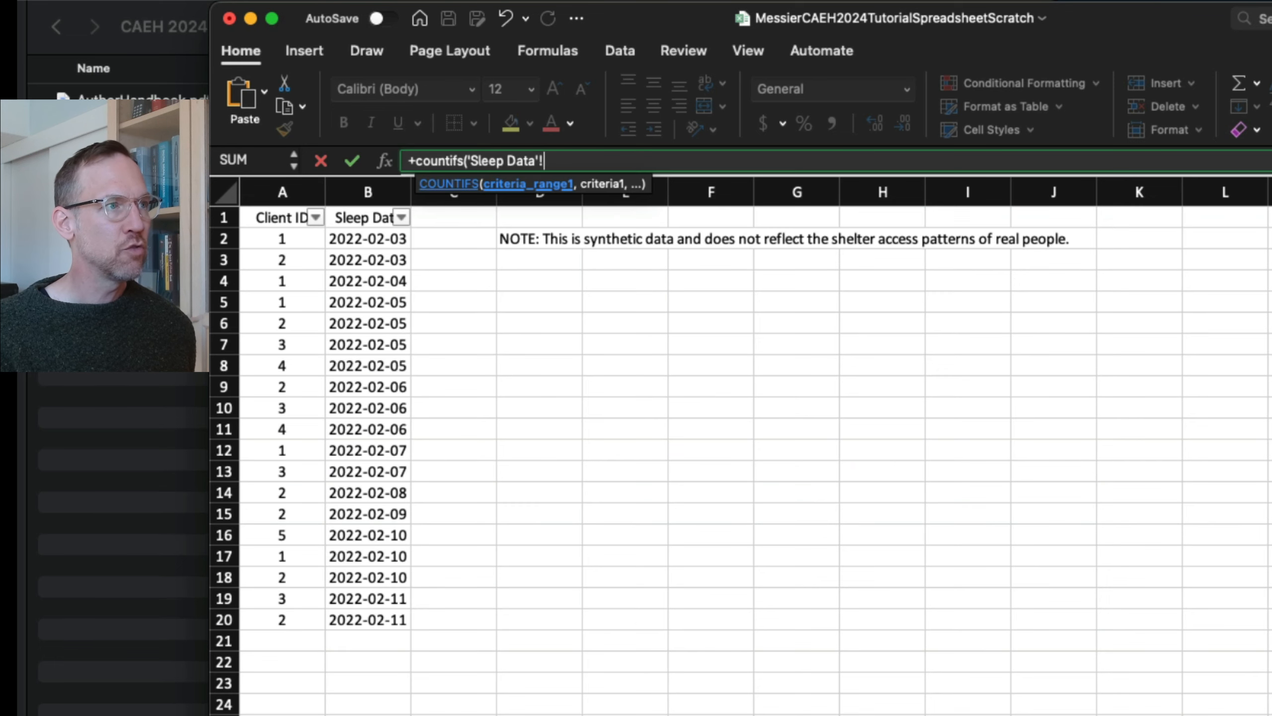
{"action": "left_click_drag", "start_coordinate": [295, 245], "coordinate": [307, 616]}
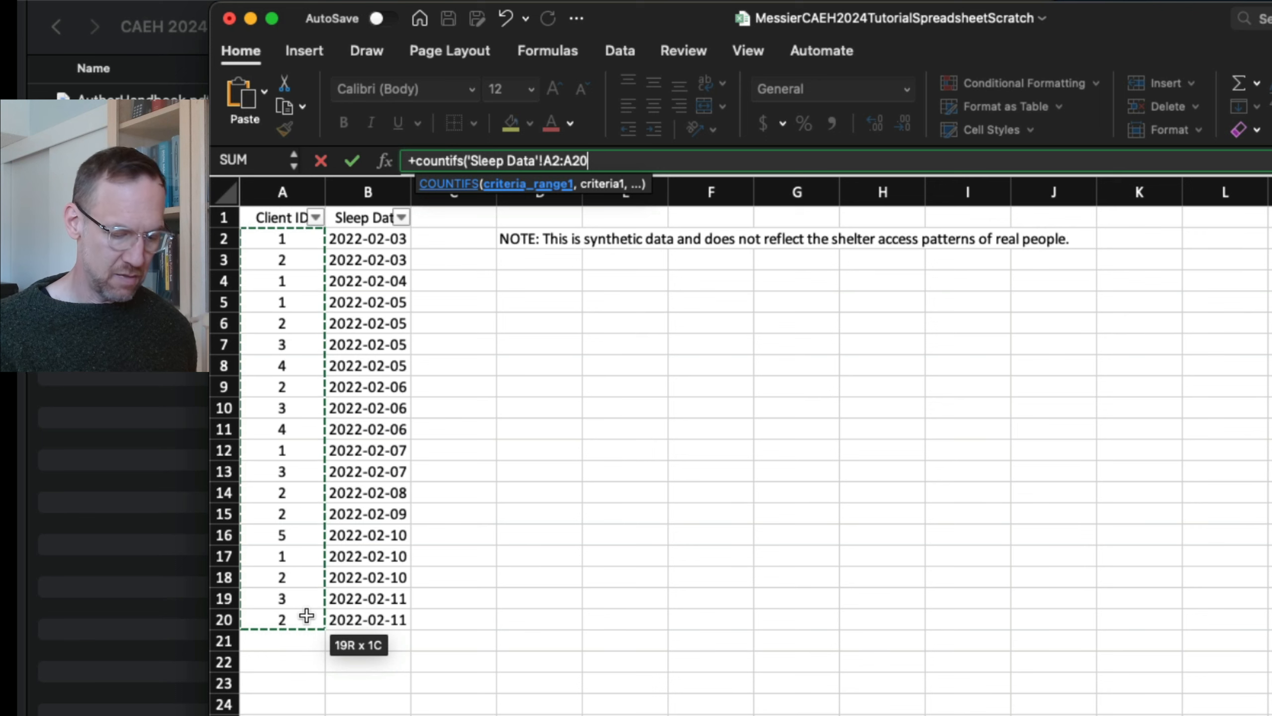
{"action": "type", "text": ","}
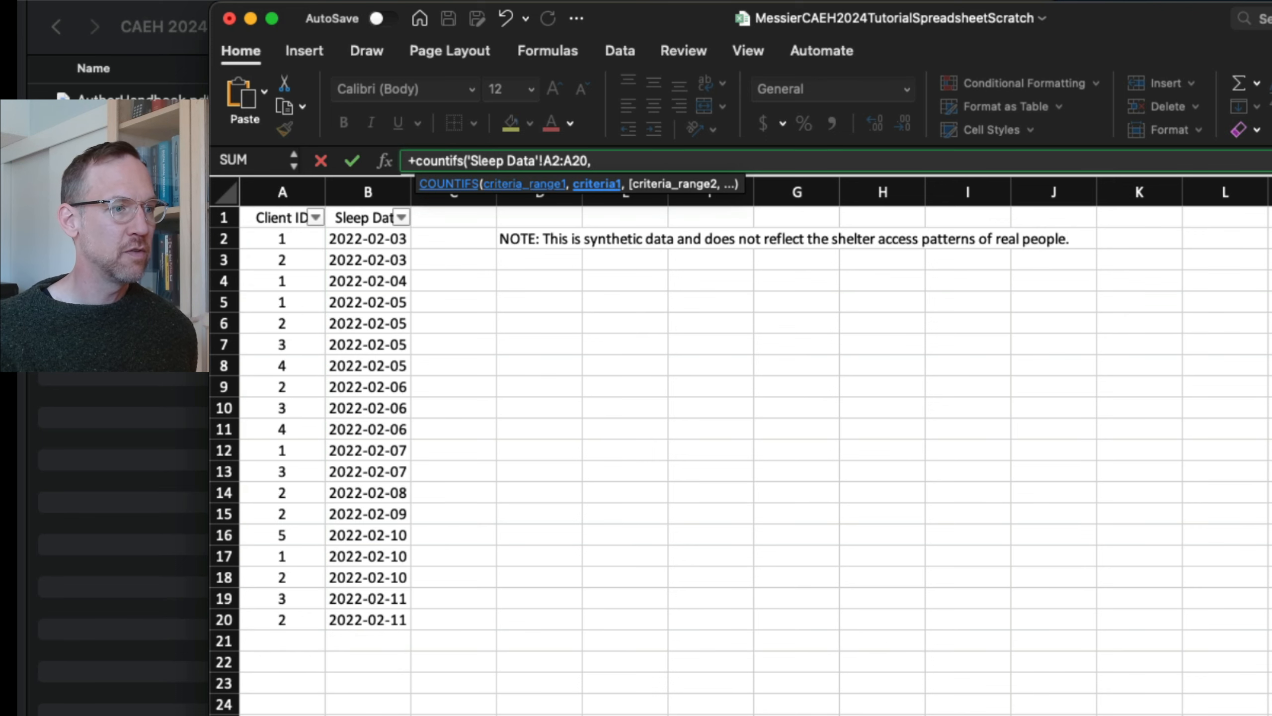
{"action": "left_click", "coordinate": [306, 714]}
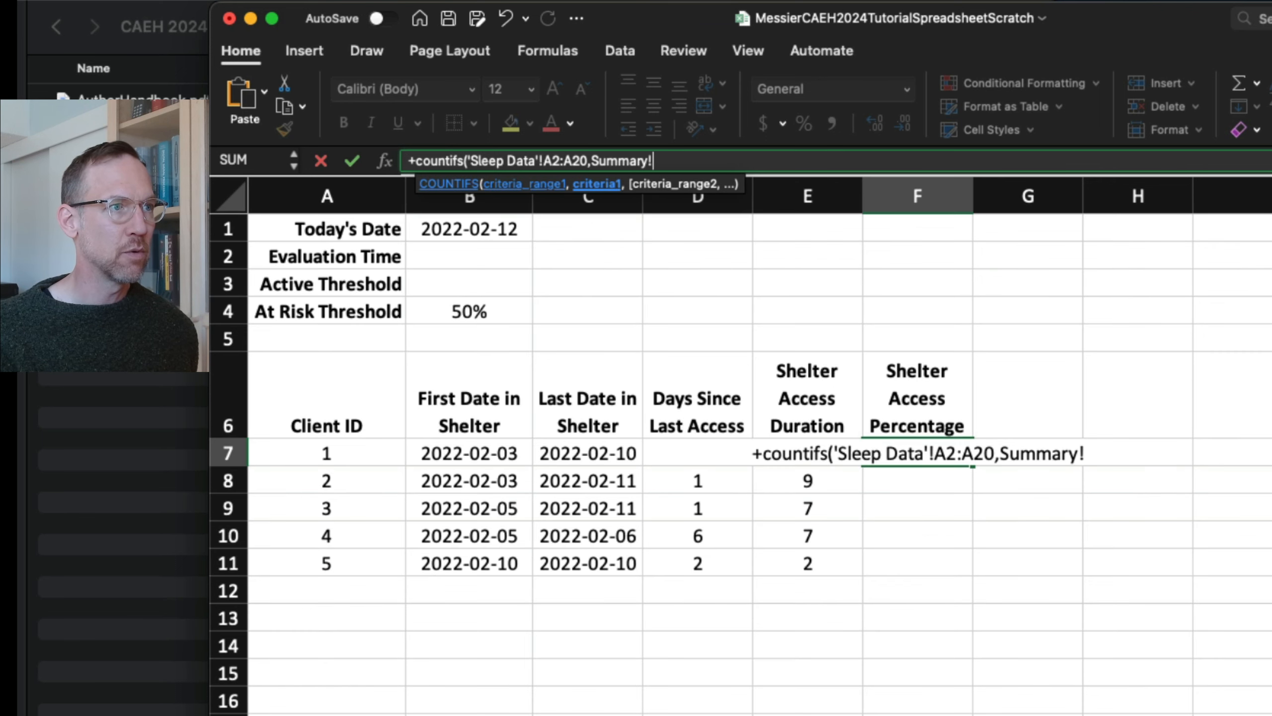
{"action": "left_click", "coordinate": [345, 456]}
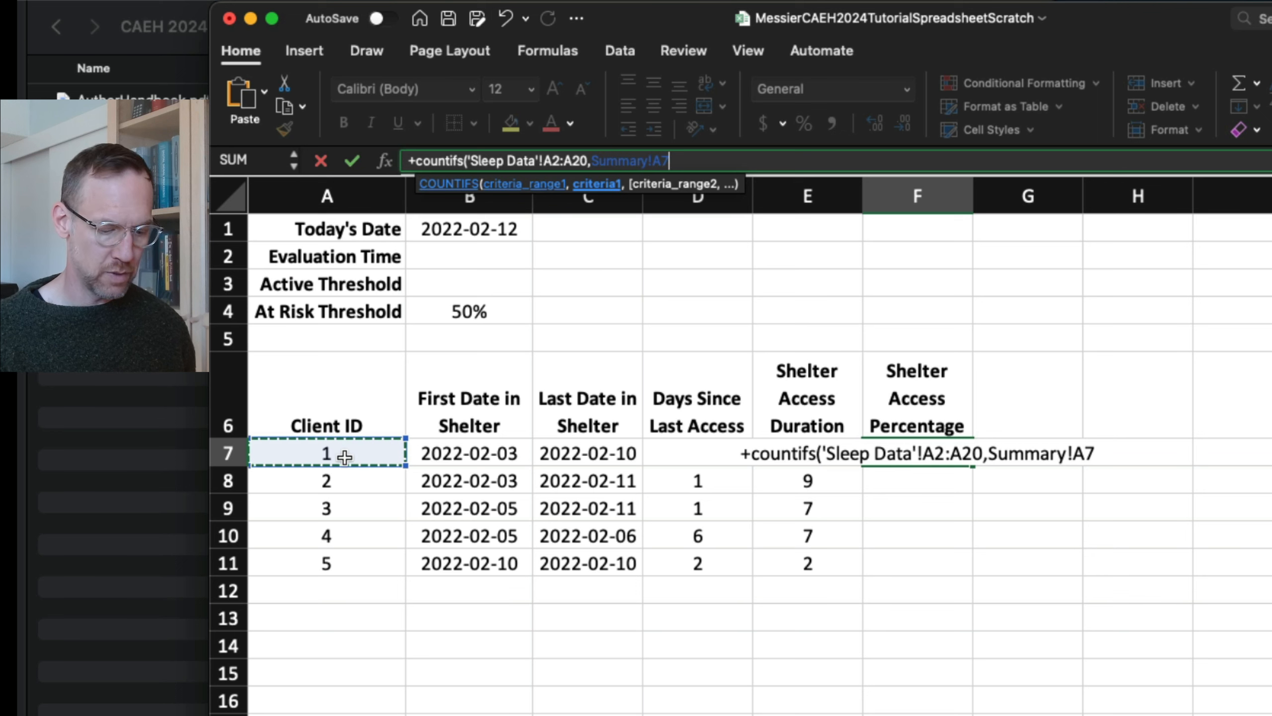
{"action": "type", "text": ")"}
{"action": "key", "text": "Return"}
Lock the row references of the Sleep Data range in the F7 formula as A$2:A$20
{"action": "key", "text": "Up"}
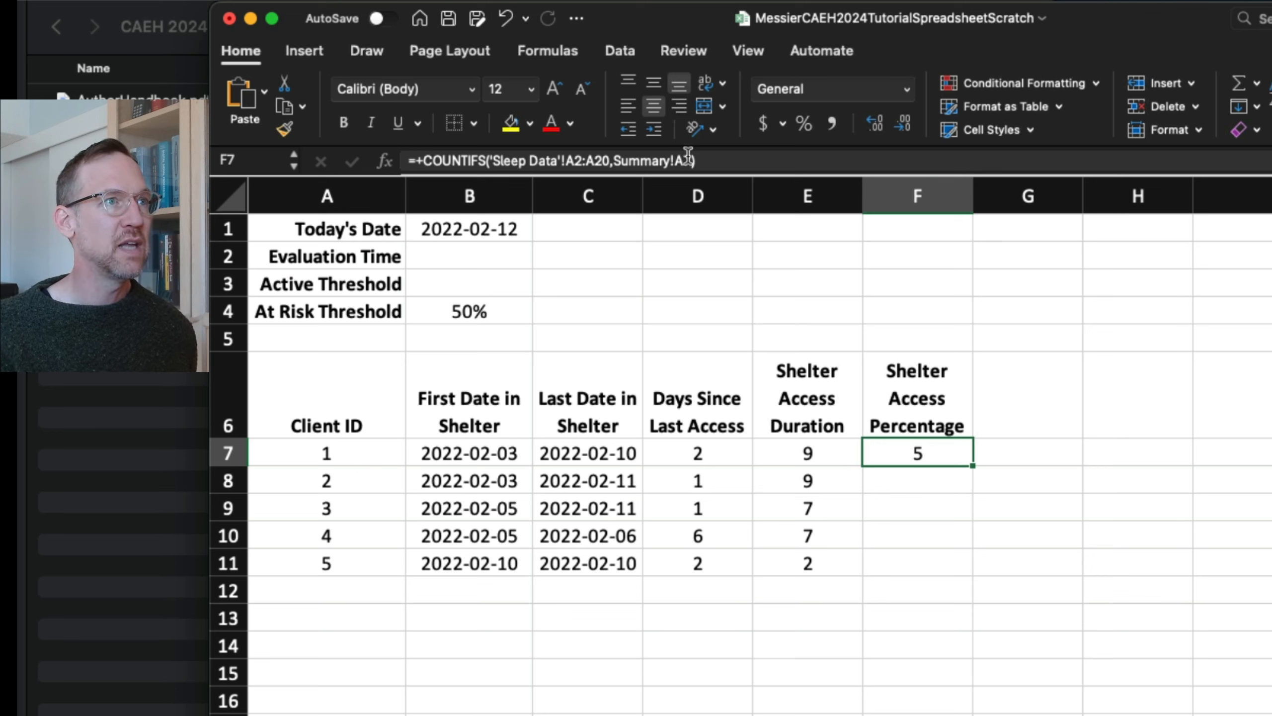
{"action": "left_click", "coordinate": [576, 159]}
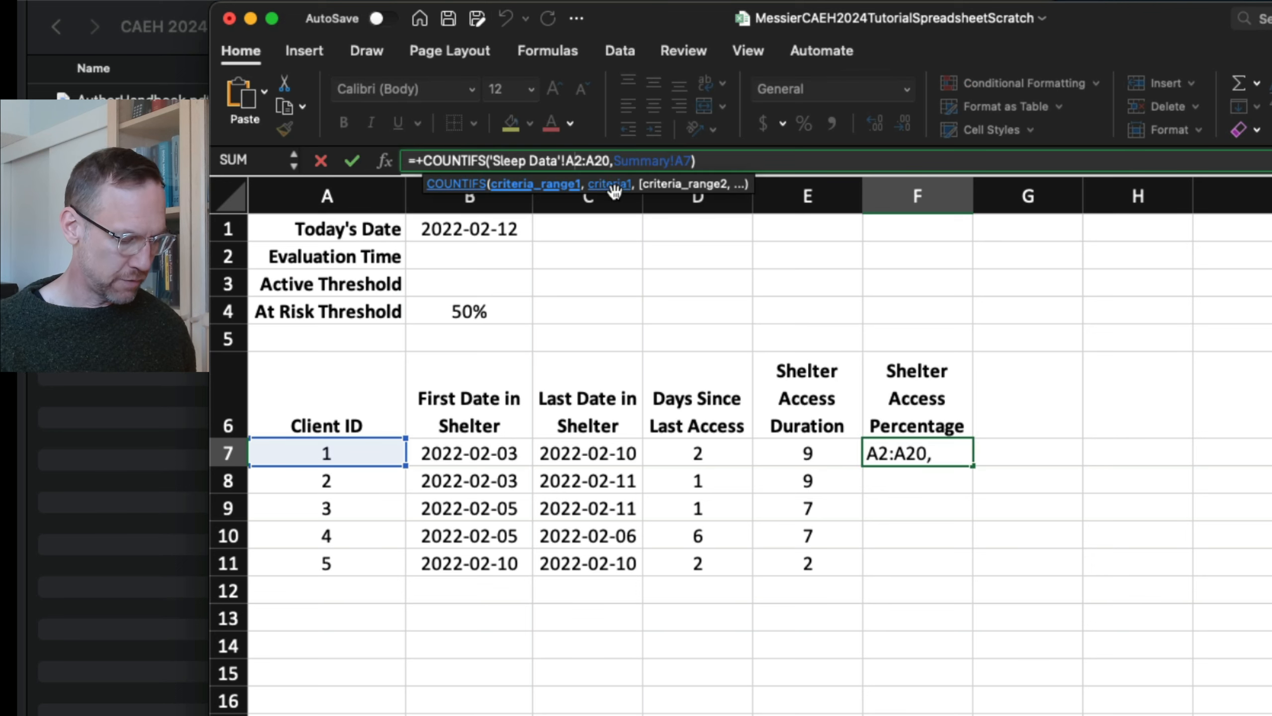
{"action": "type", "text": "$"}
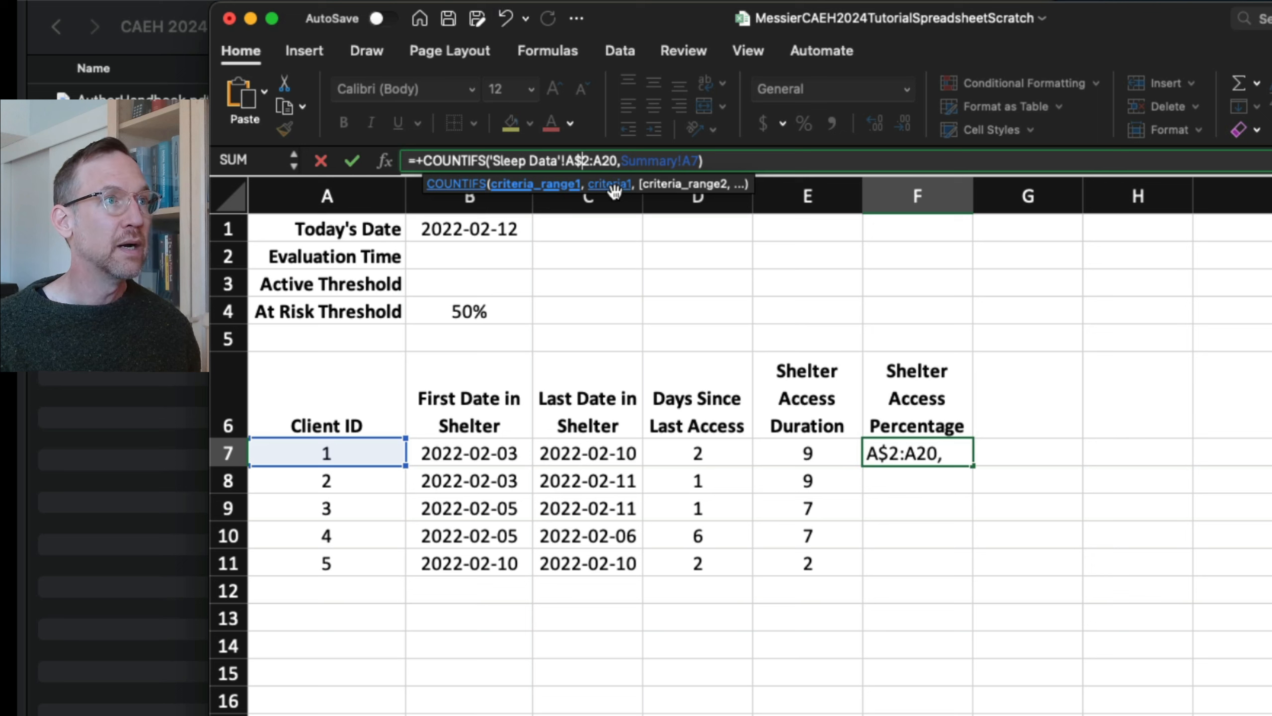
{"action": "key", "text": "Right"}
{"action": "key", "text": "Right"}
{"action": "key", "text": "Right"}
{"action": "type", "text": "$"}
{"action": "key", "text": "Return"}
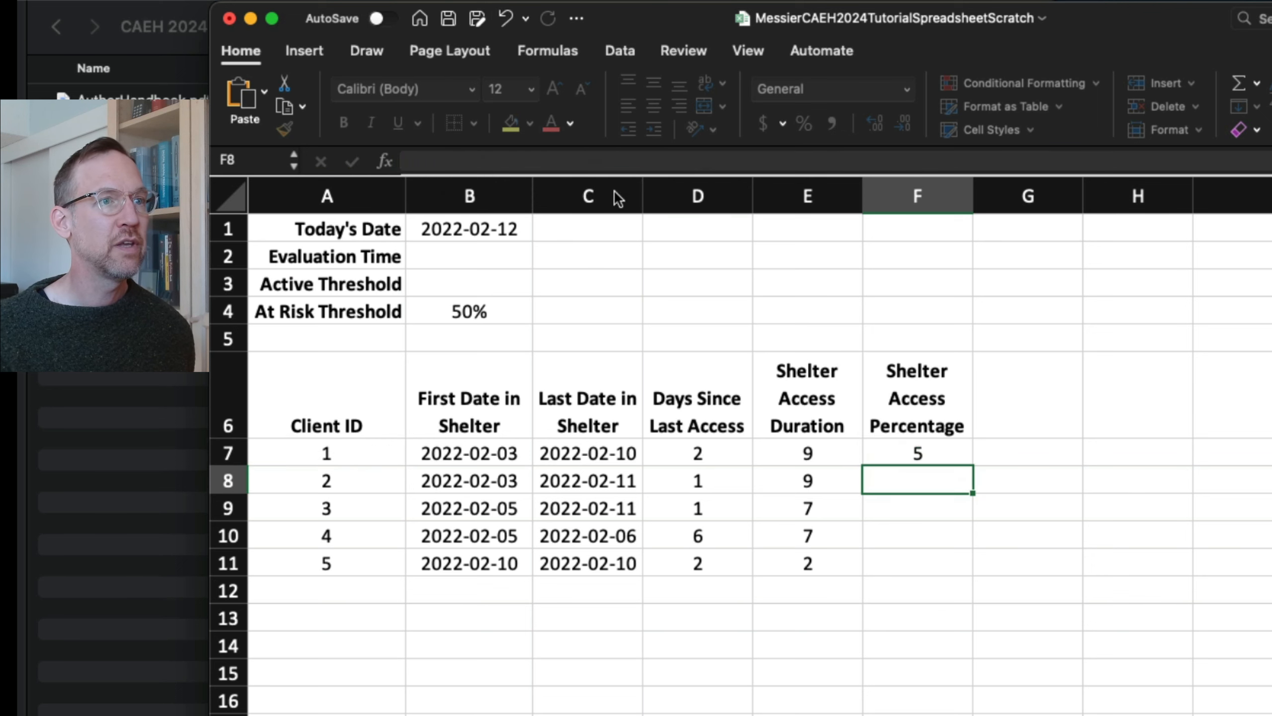
Copy the F7 count formula down to F11 and check the client reference in each copied formula
{"action": "key", "text": "Up"}
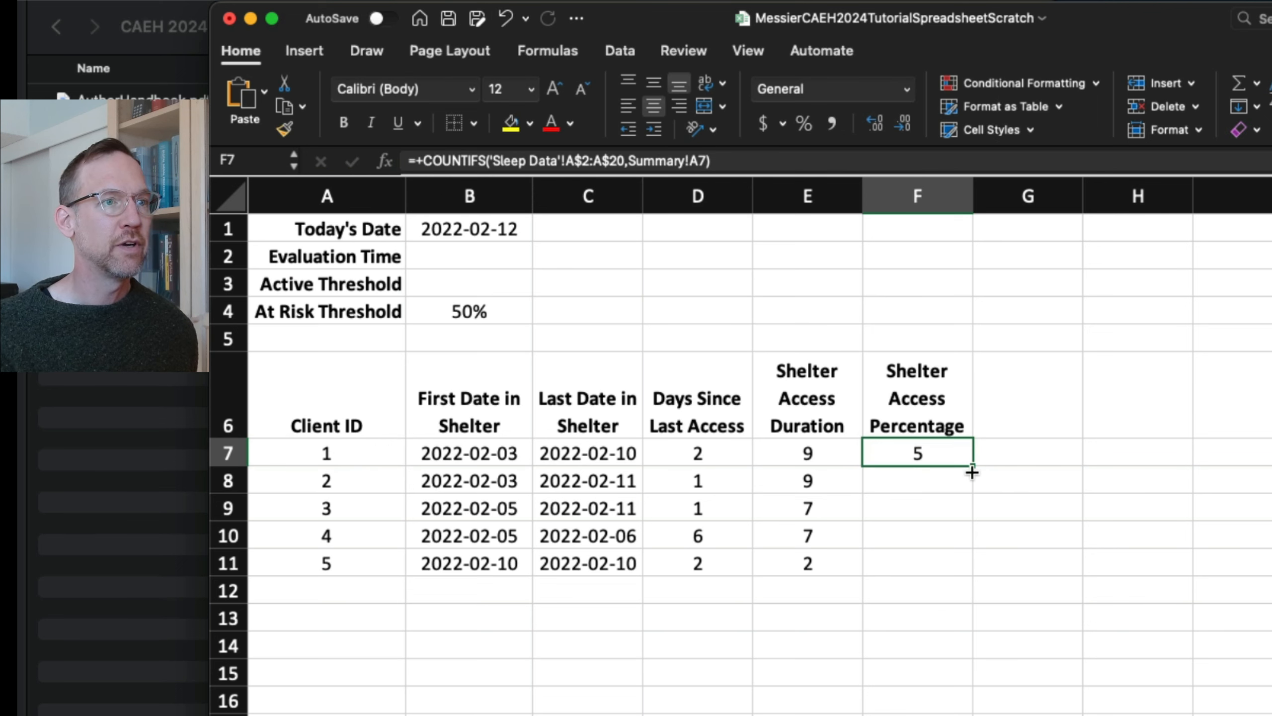
{"action": "left_click_drag", "start_coordinate": [971, 472], "coordinate": [940, 564]}
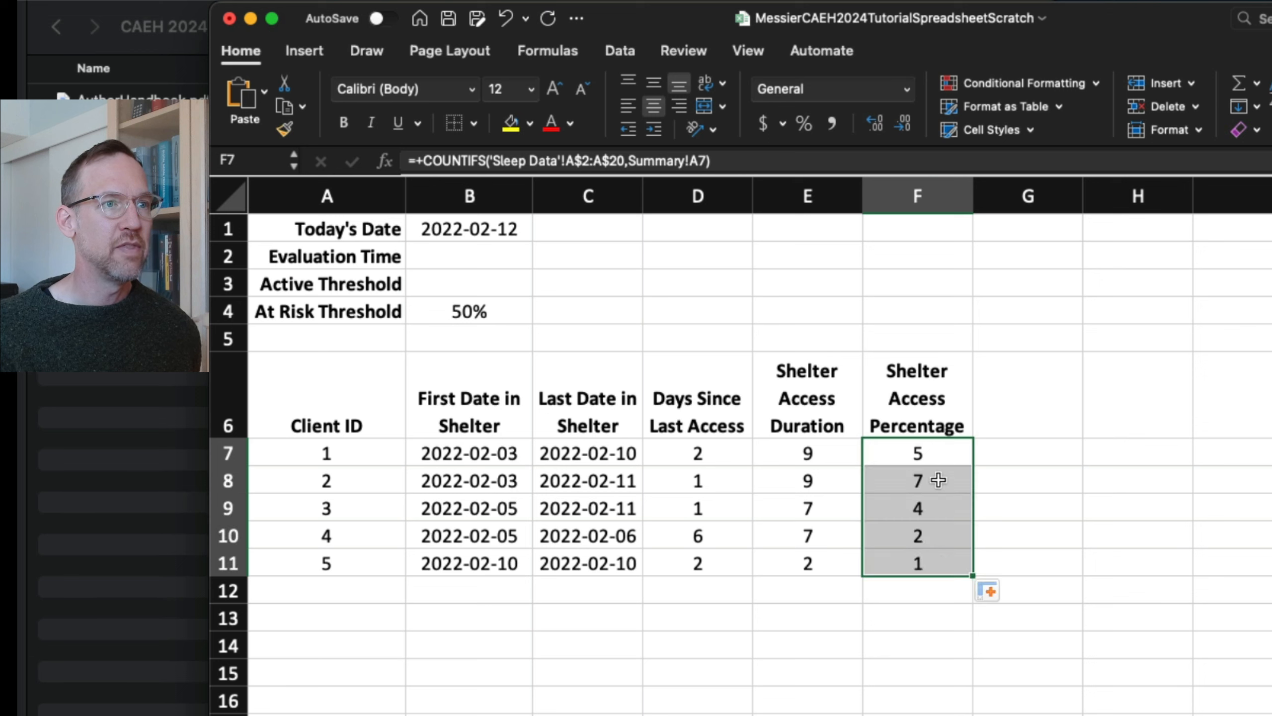
{"action": "left_click", "coordinate": [938, 480]}
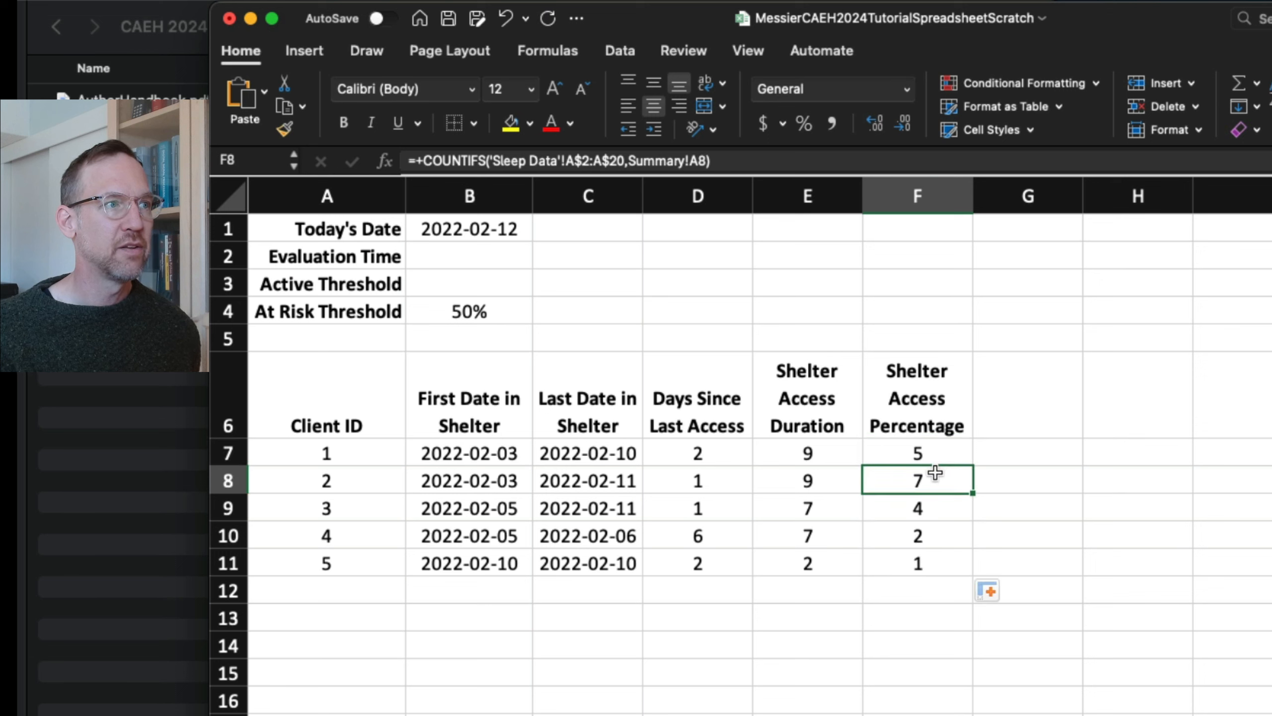
{"action": "left_click", "coordinate": [949, 516]}
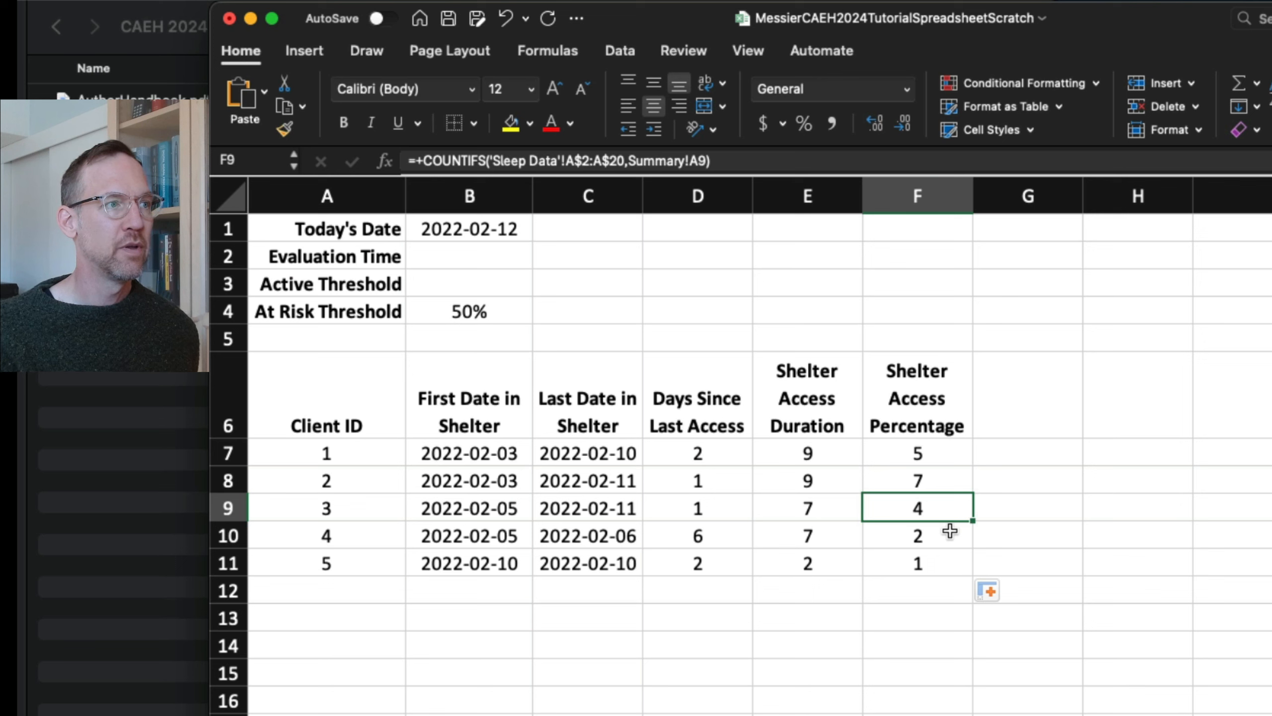
{"action": "key", "text": "Down"}
{"action": "key", "text": "Down"}
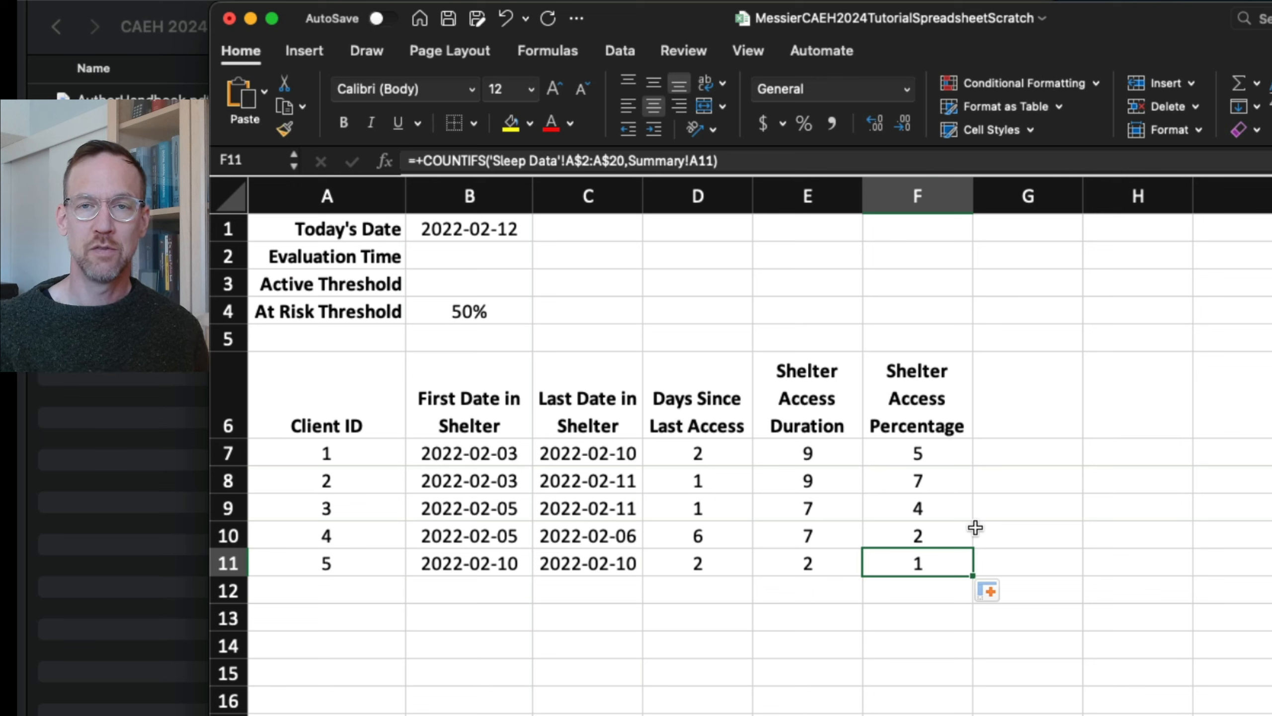
Divide the COUNTIFS result in F7 by client 1's Shelter Access Duration in E7
{"action": "key", "text": "Up"}
{"action": "key", "text": "Up"}
{"action": "key", "text": "Up"}
{"action": "key", "text": "Up"}
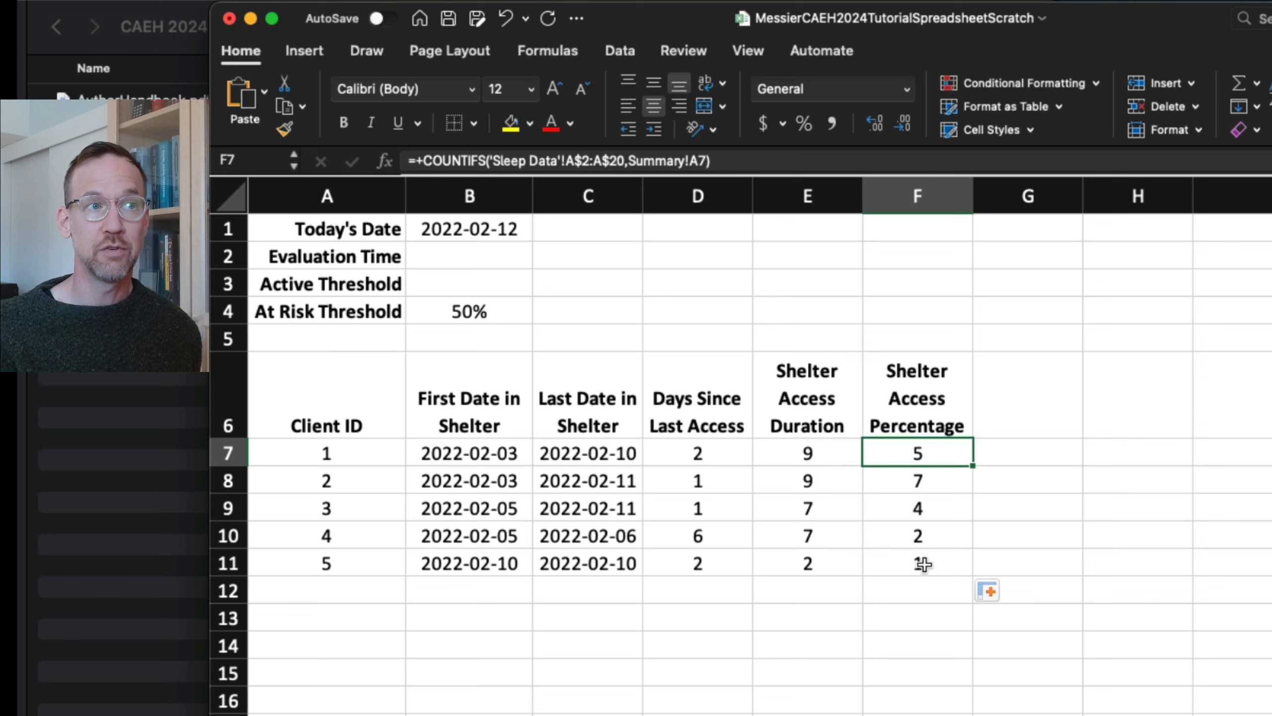
{"action": "left_click", "coordinate": [783, 160]}
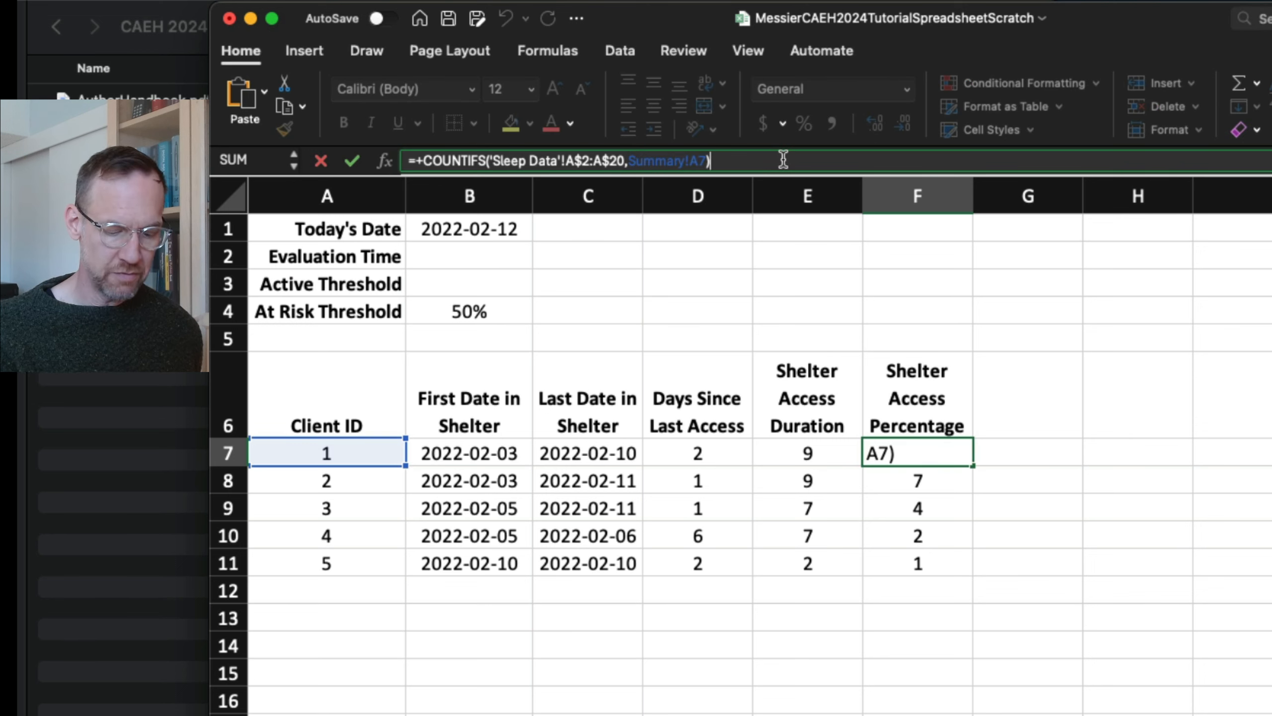
{"action": "type", "text": "/"}
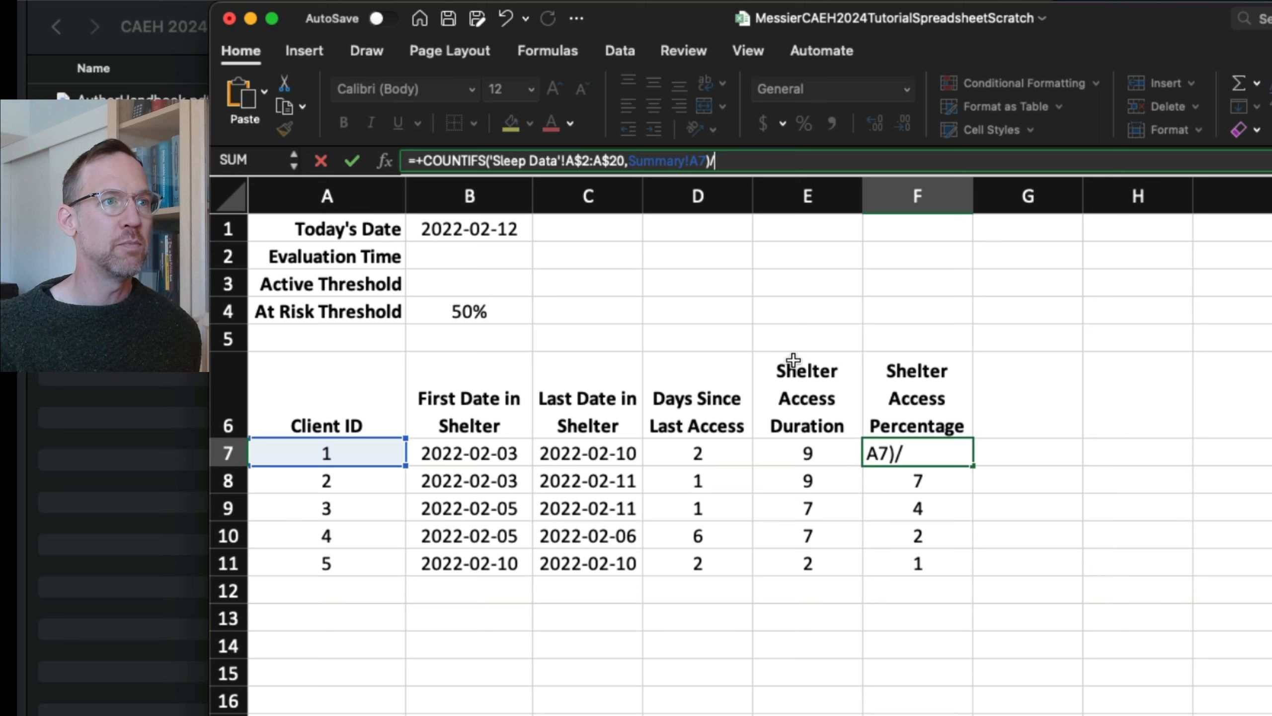
{"action": "left_click", "coordinate": [806, 448]}
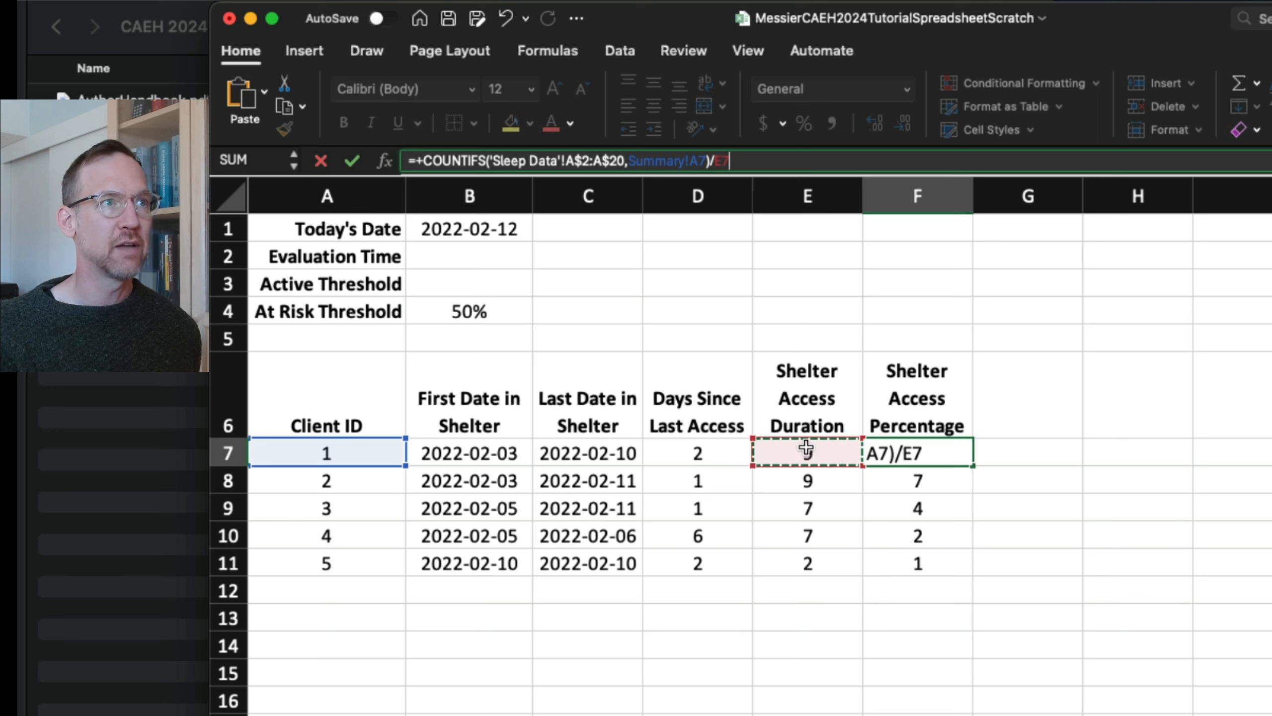
{"action": "key", "text": "Return"}
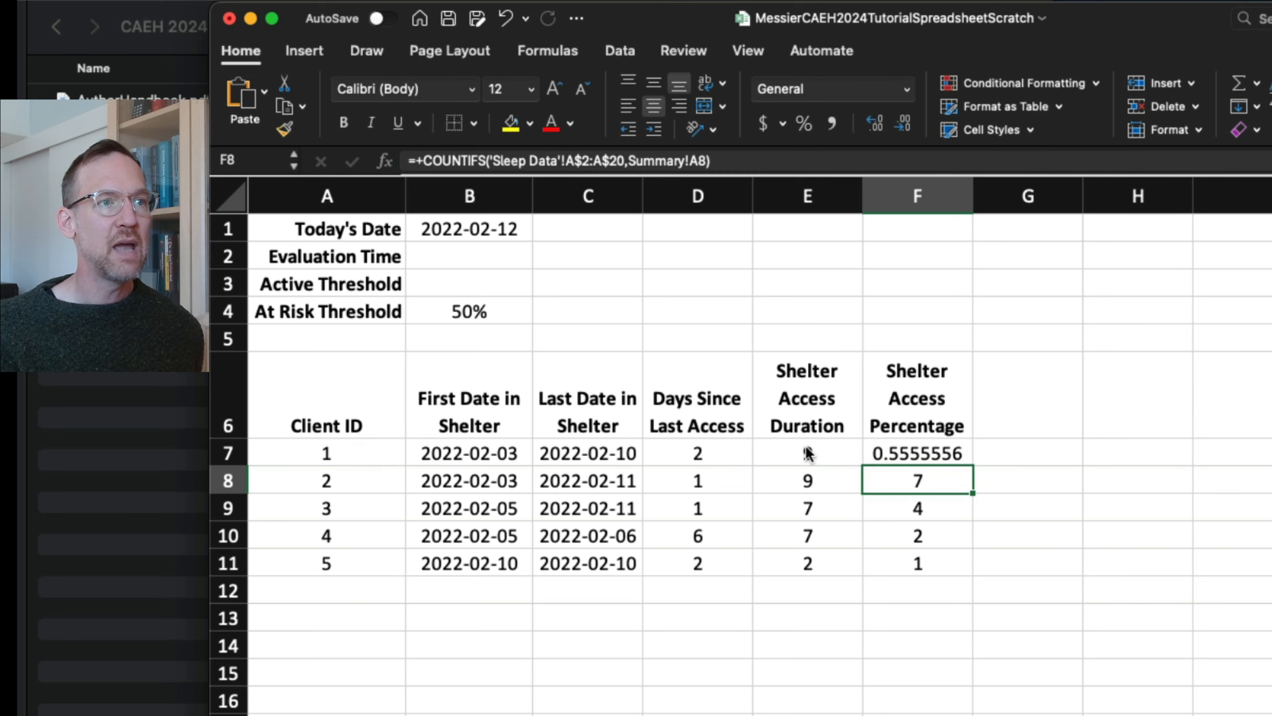
Copy the F7 formula down to F11, format F7:F11 as percentages, and check the resulting formulas
{"action": "key", "text": "Up"}
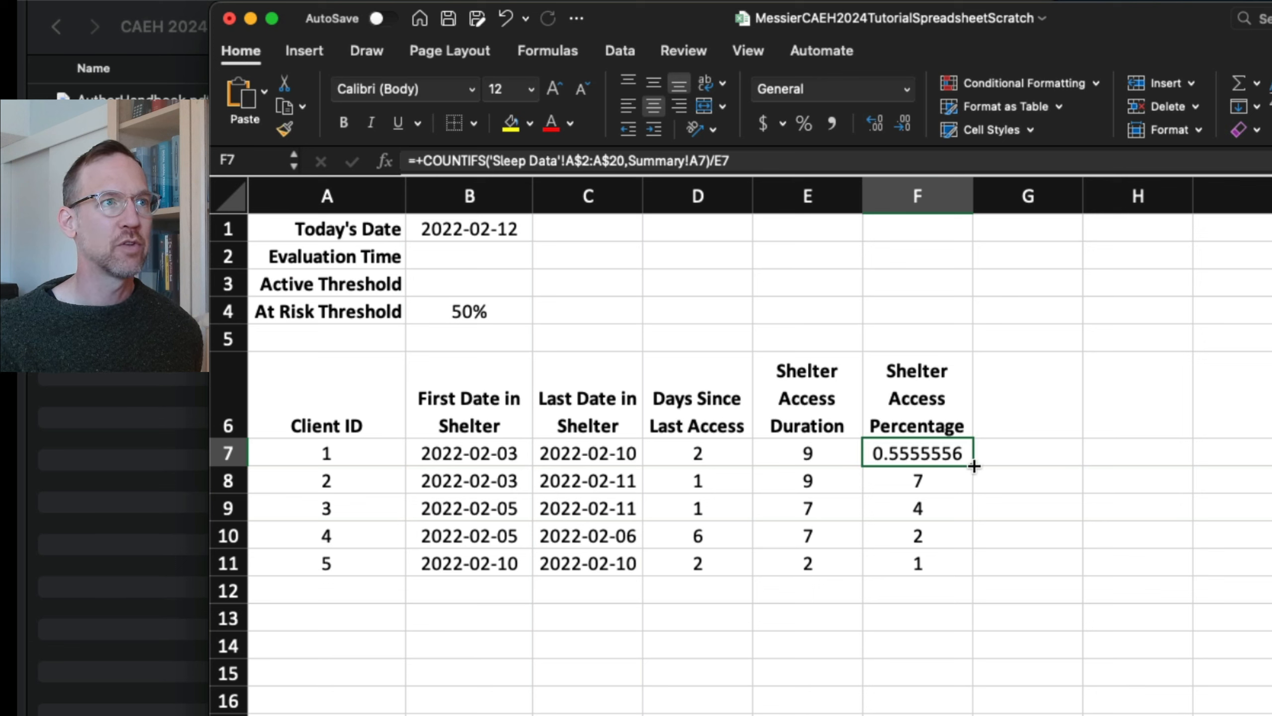
{"action": "left_click_drag", "start_coordinate": [974, 467], "coordinate": [963, 572]}
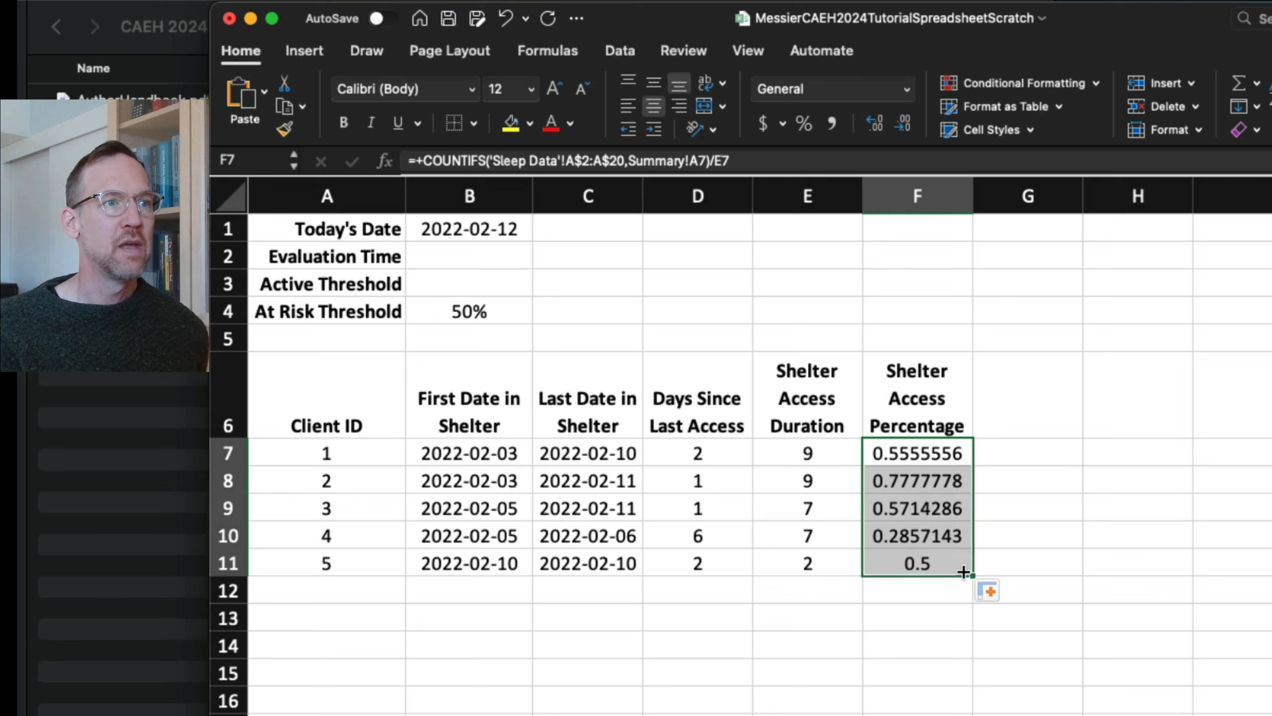
{"action": "left_click", "coordinate": [801, 124]}
{"action": "left_click", "coordinate": [1133, 455]}
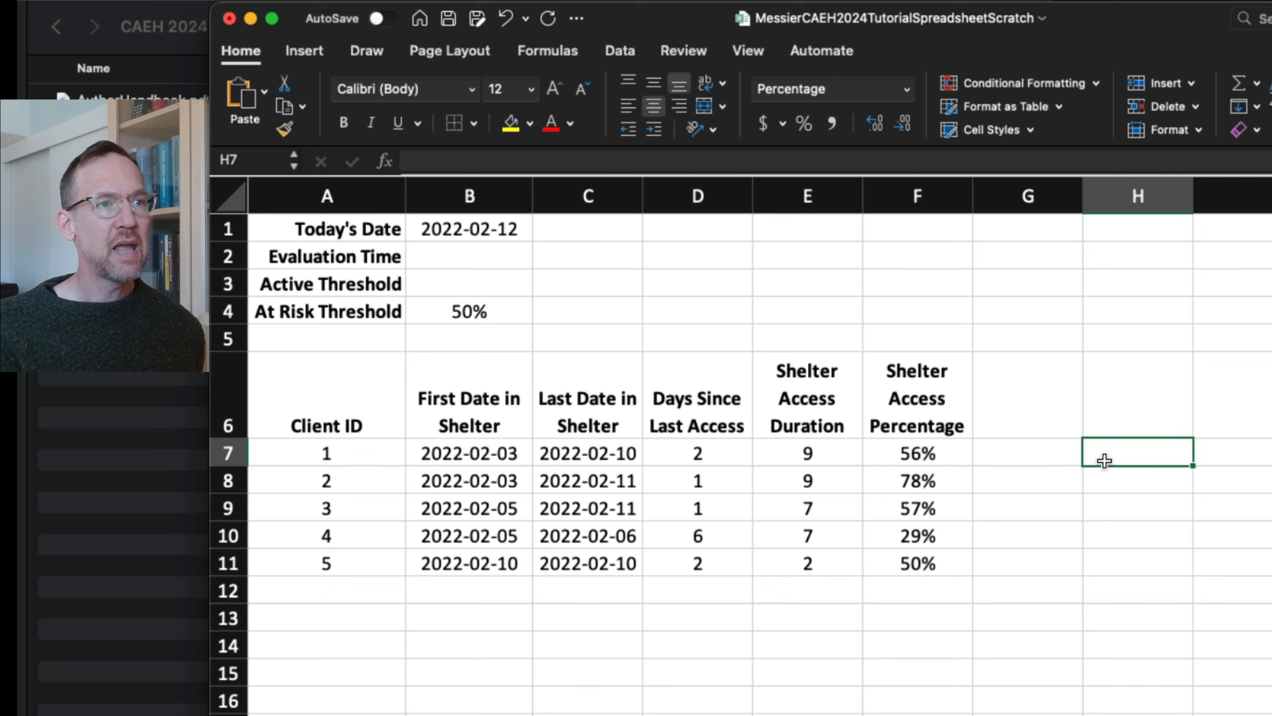
{"action": "key", "text": "Left"}
{"action": "key", "text": "Left"}
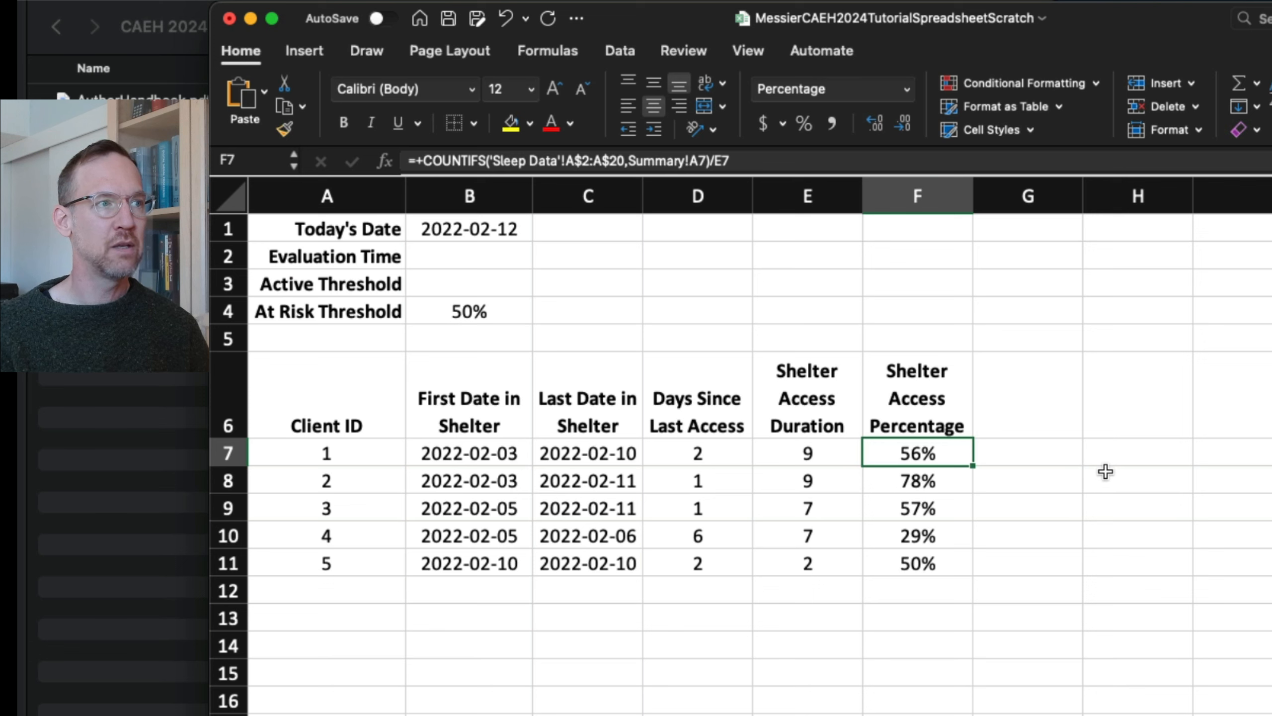
{"action": "key", "text": "Down"}
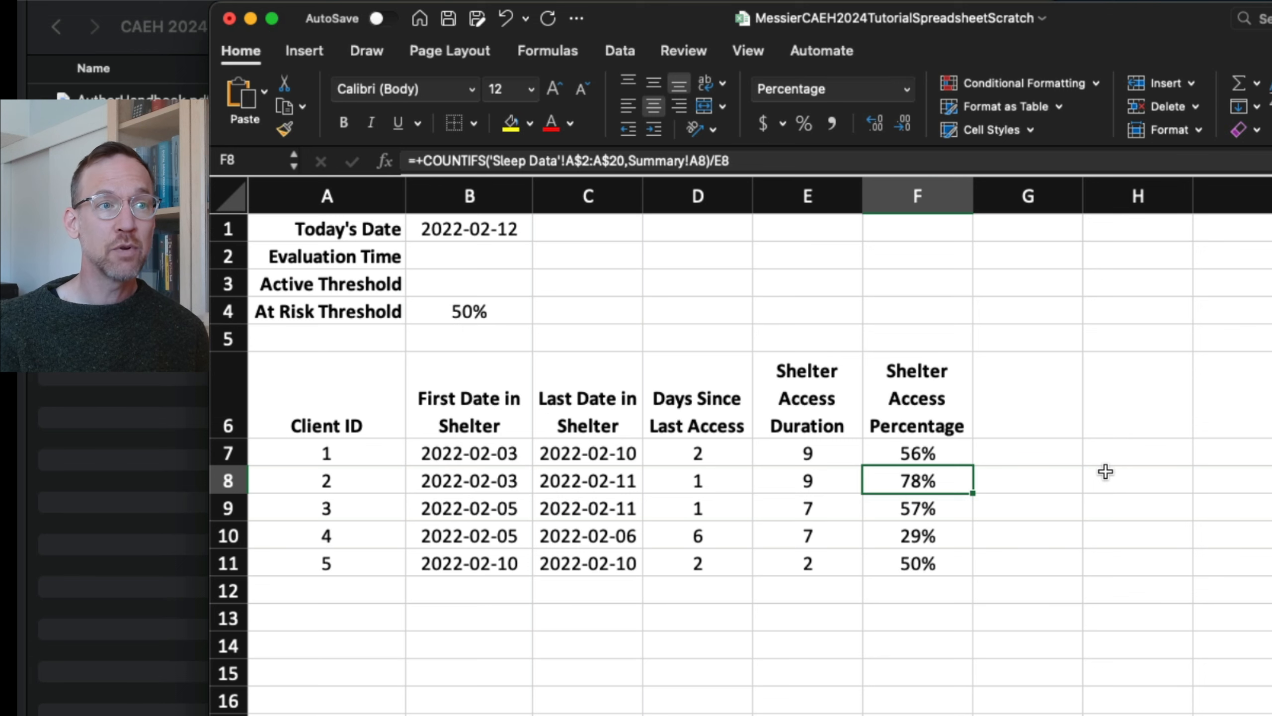
{"action": "key", "text": "Down"}
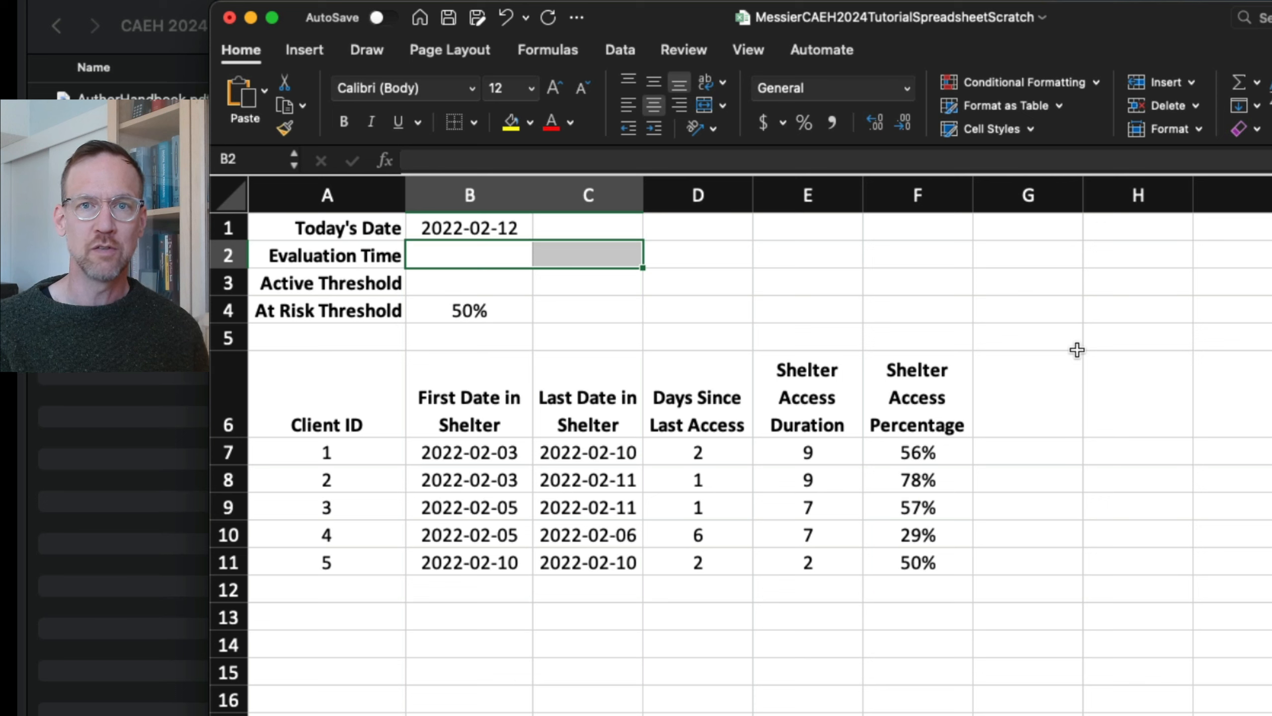
Set the Evaluation Time in B2 to 4 and add the note "This was 90 days in the main presentation." in C2
{"action": "key", "text": "Left"}
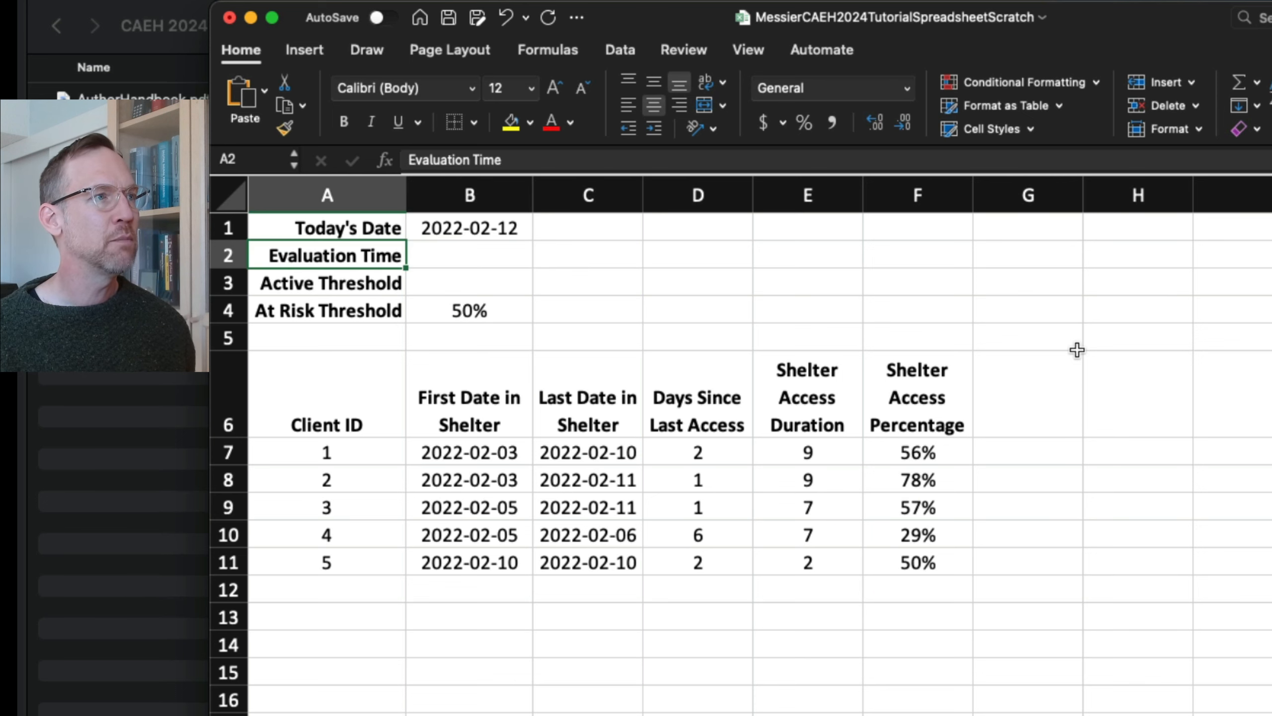
{"action": "key", "text": "Right"}
{"action": "type", "text": "4"}
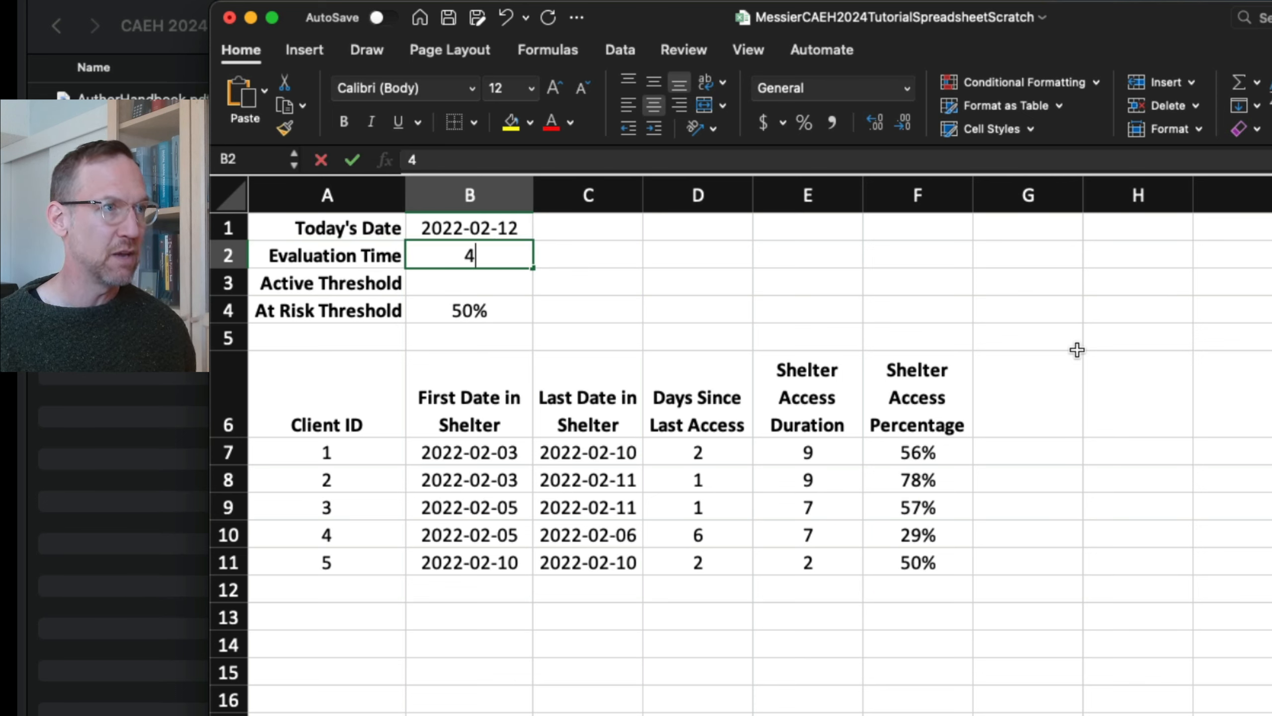
{"action": "key", "text": "Tab"}
{"action": "type", "text": "This"}
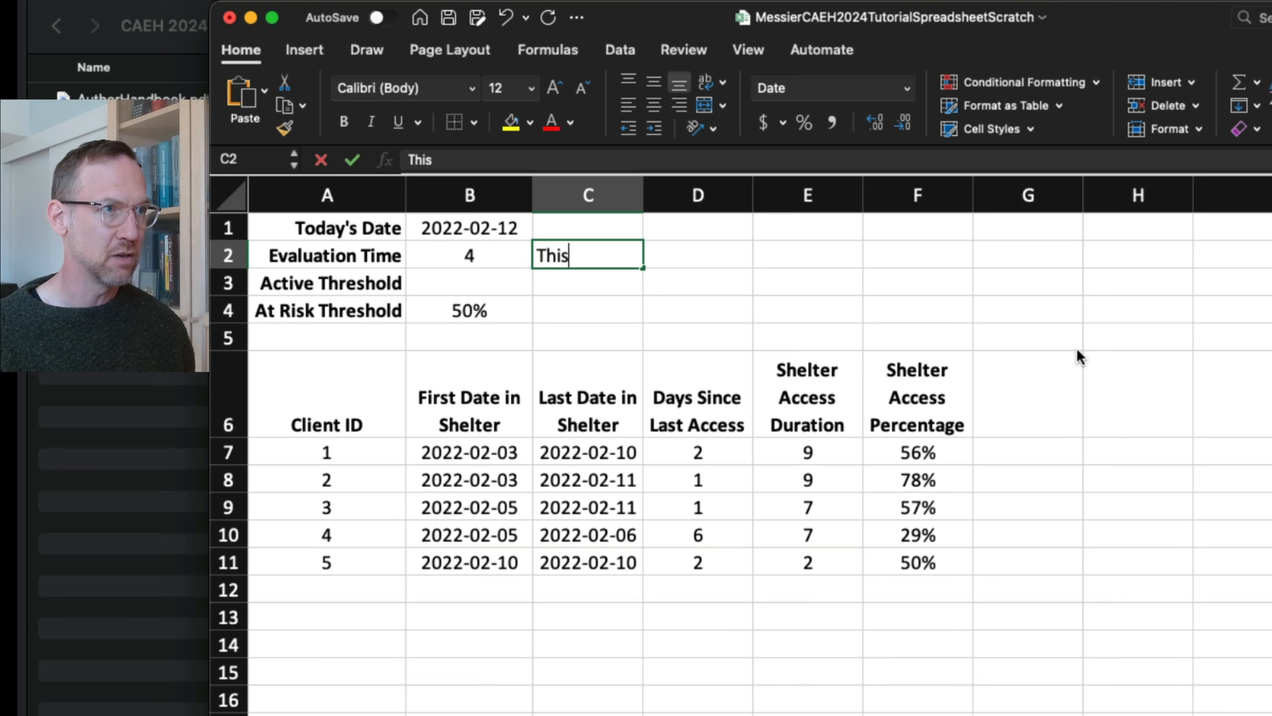
{"action": "type", "text": " was 90 day"}
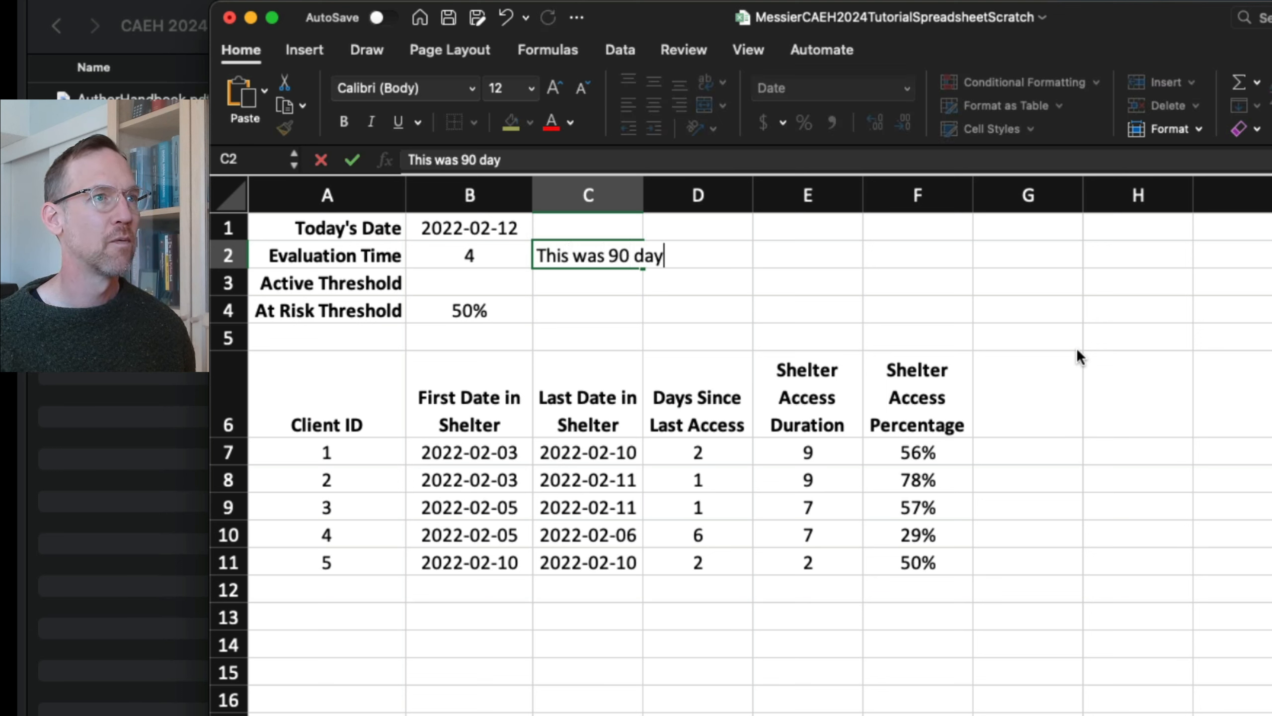
{"action": "type", "text": "s in the main presentation."}
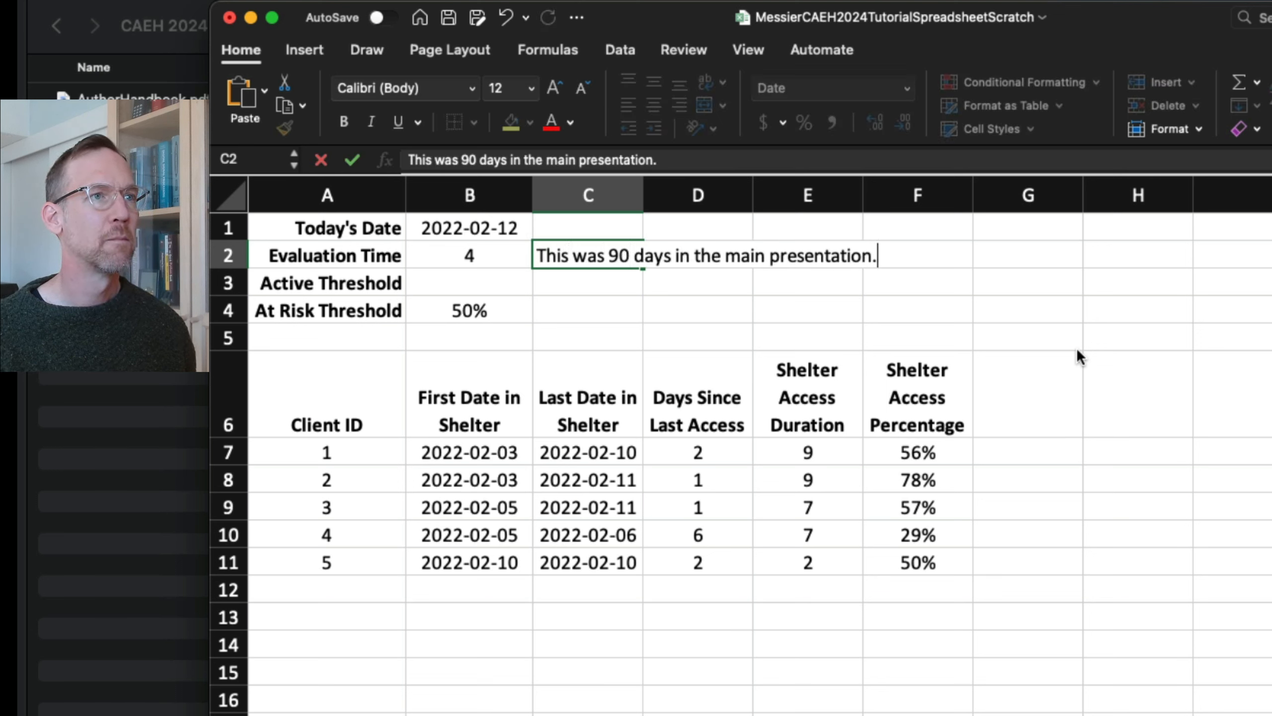
{"action": "key", "text": "Return"}
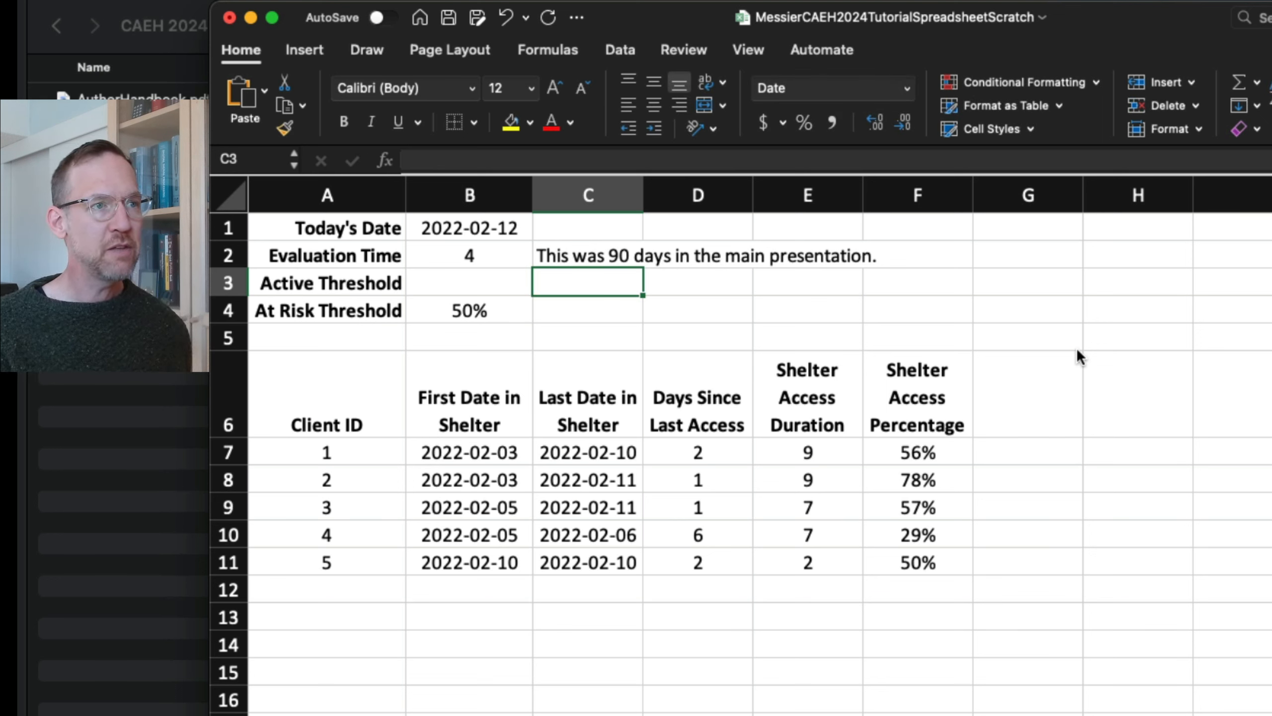
Inspect client 1's Shelter Access Duration formula in E7
{"action": "left_click", "coordinate": [814, 456]}
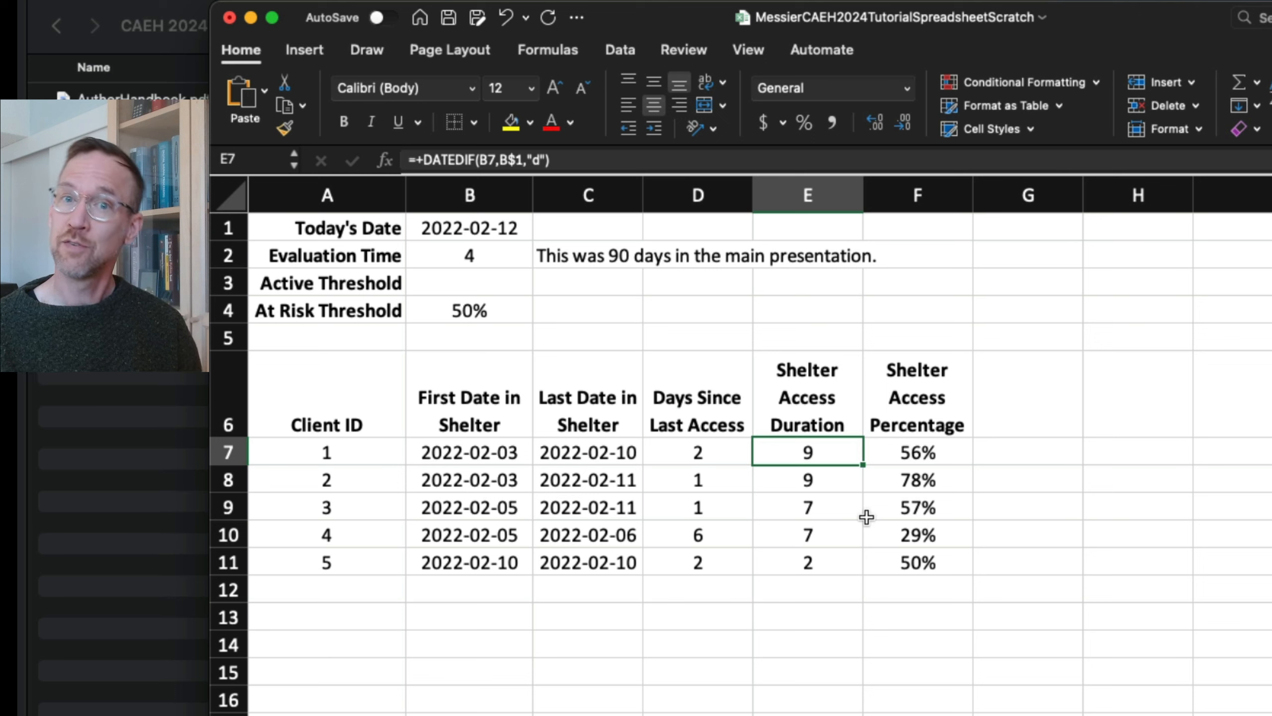
Add the column header "Evaluate?" in G6, beside Shelter Access Percentage
{"action": "key", "text": "Right"}
{"action": "key", "text": "Up"}
{"action": "key", "text": "Right"}
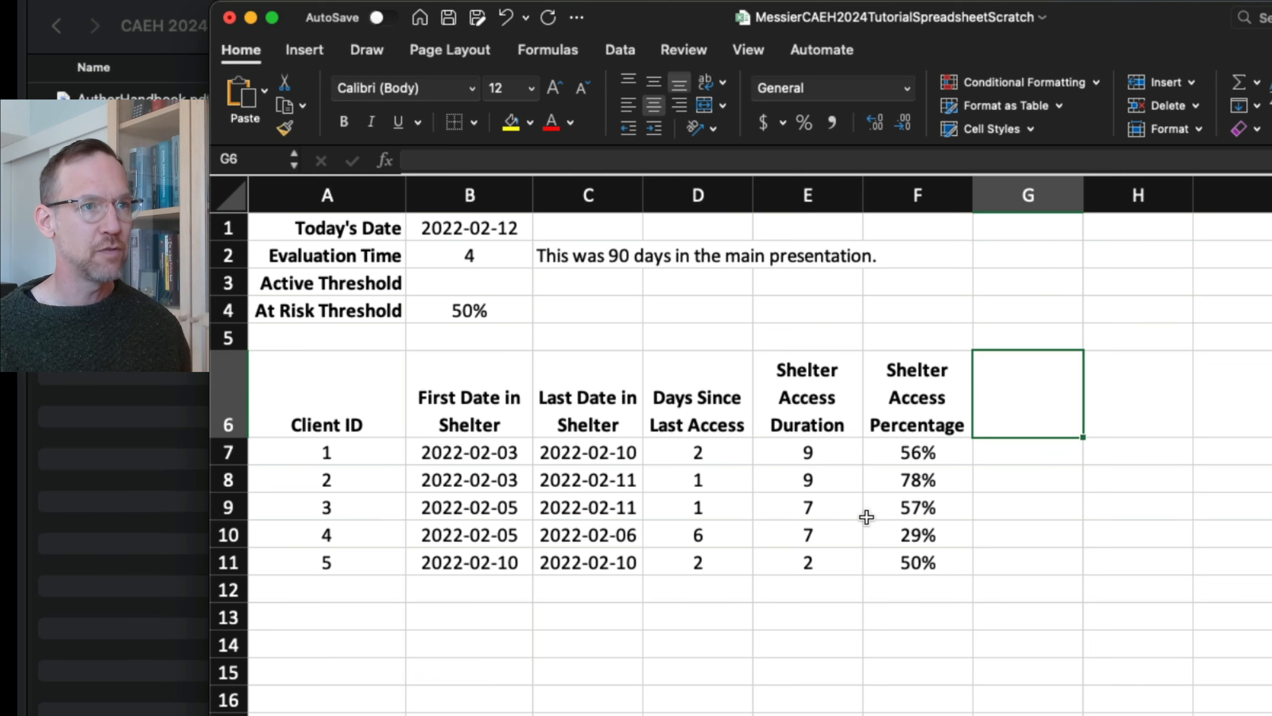
{"action": "type", "text": "Evcalua"}
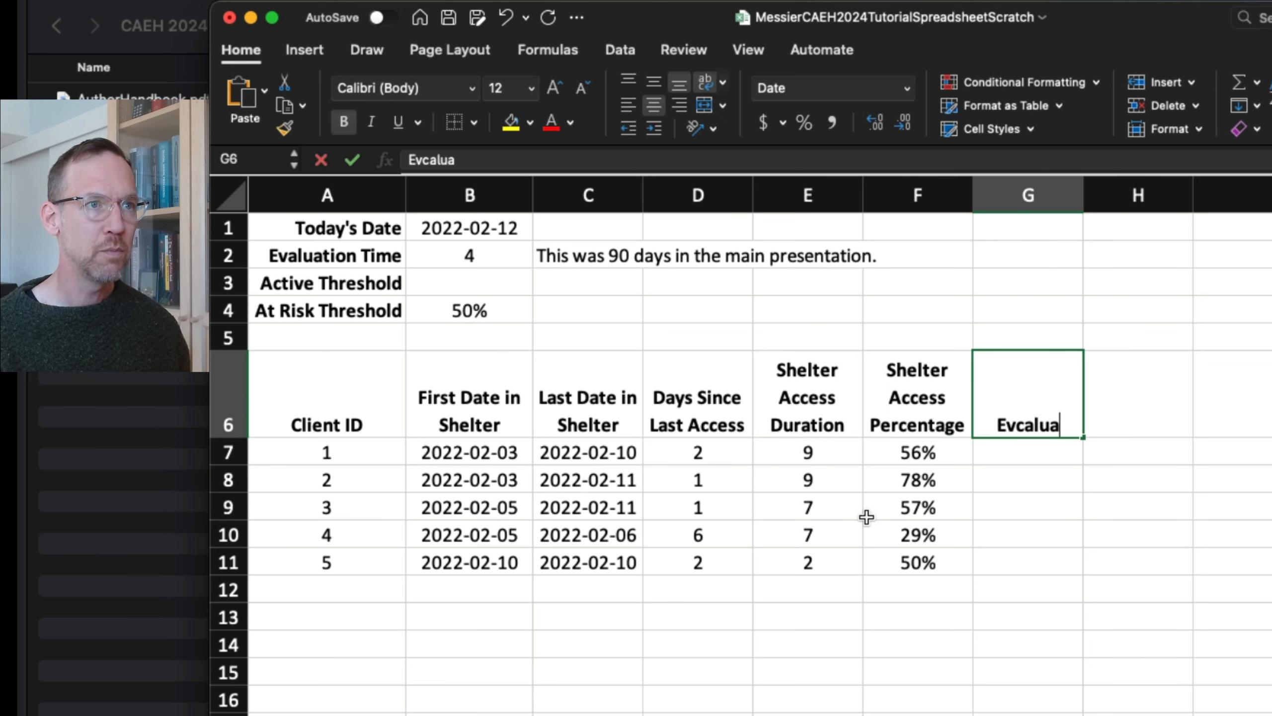
{"action": "key", "text": "BackSpace"}
{"action": "key", "text": "BackSpace"}
{"action": "key", "text": "BackSpace"}
{"action": "key", "text": "BackSpace"}
{"action": "type", "text": "a"}
{"action": "key", "text": "BackSpace"}
{"action": "key", "text": "BackSpace"}
{"action": "type", "text": "aluate?"}
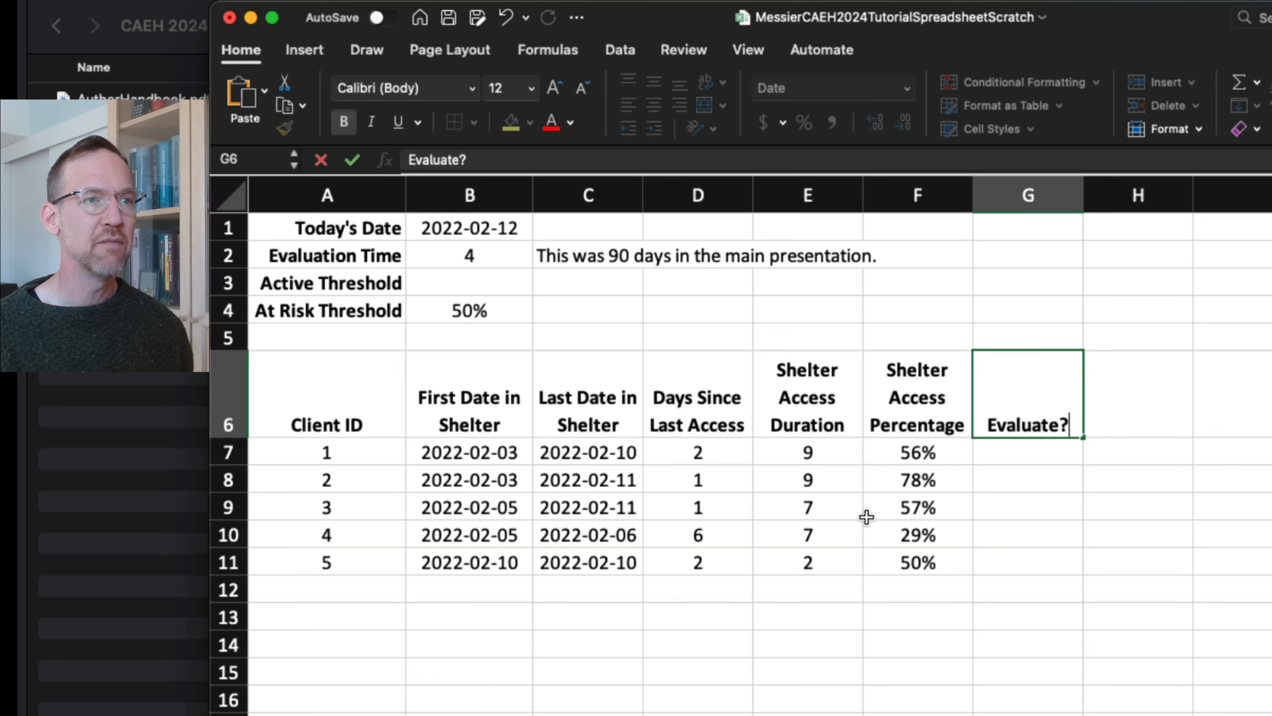
{"action": "key", "text": "Return"}
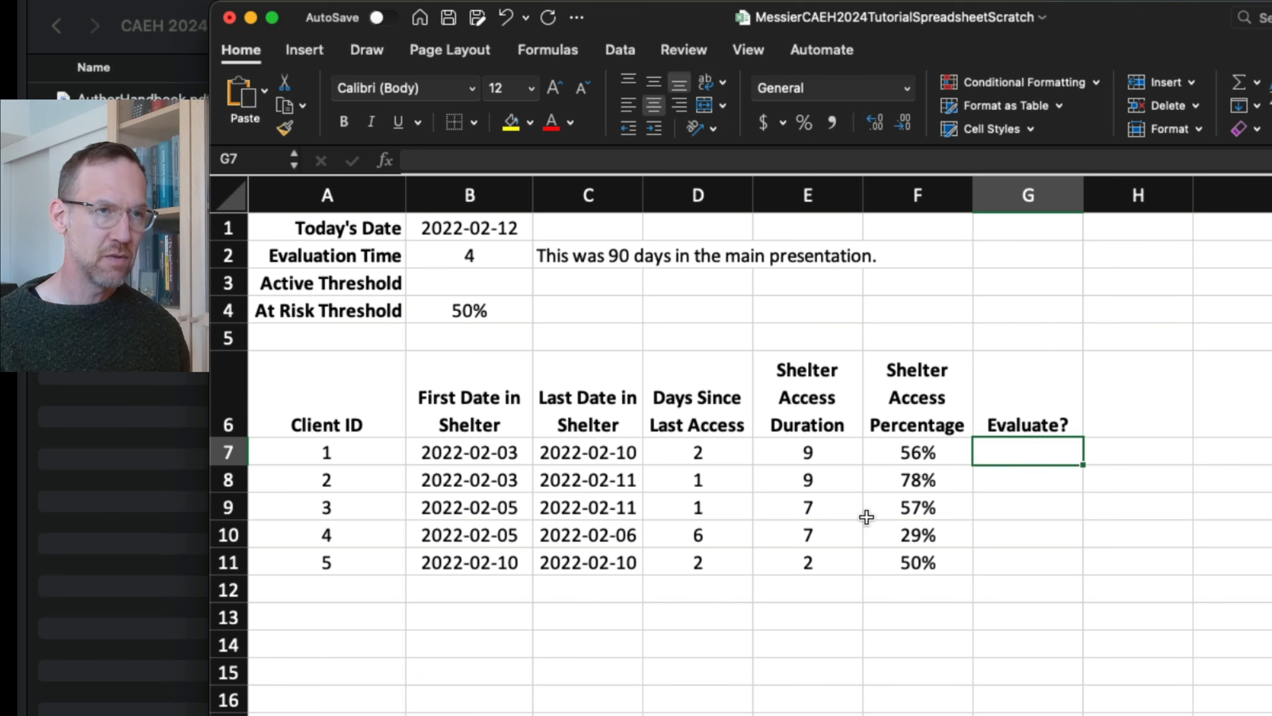
Enter the formula =(E7 >= B2) in G7 to test client 1's Shelter Access Duration against the Evaluation Time
{"action": "type", "text": "="}
{"action": "type", "text": "("}
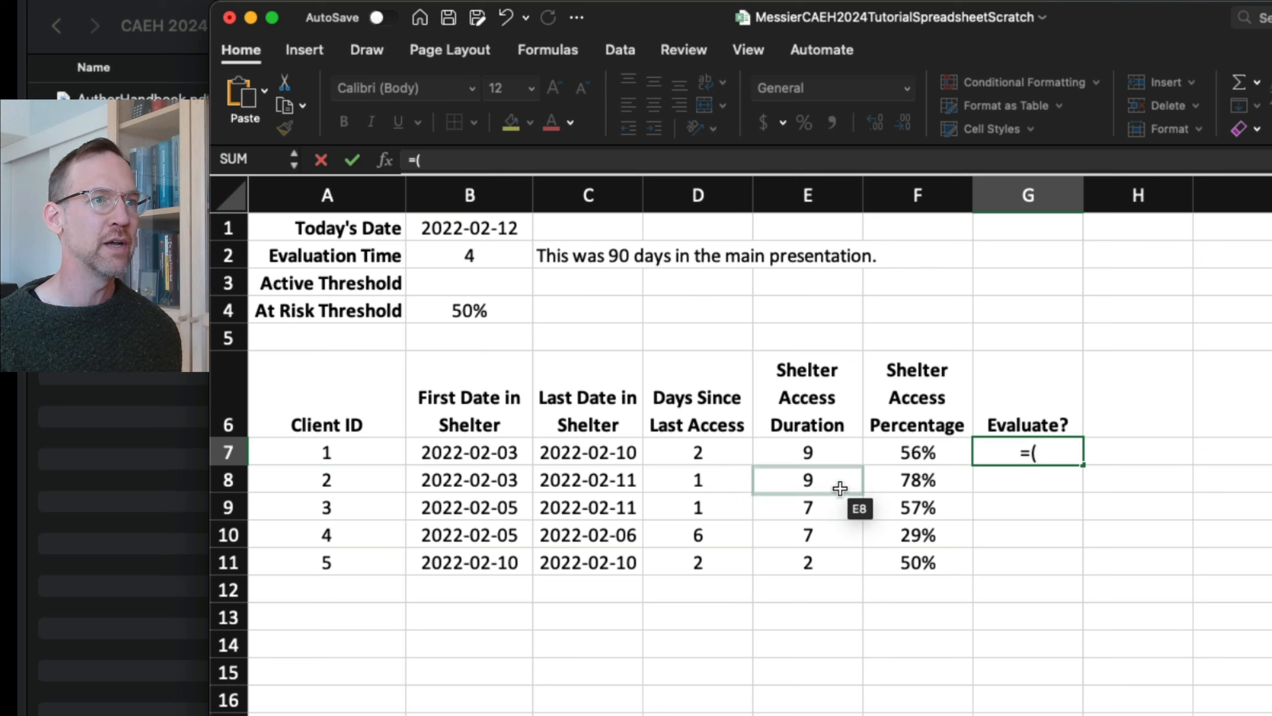
{"action": "left_click", "coordinate": [823, 458]}
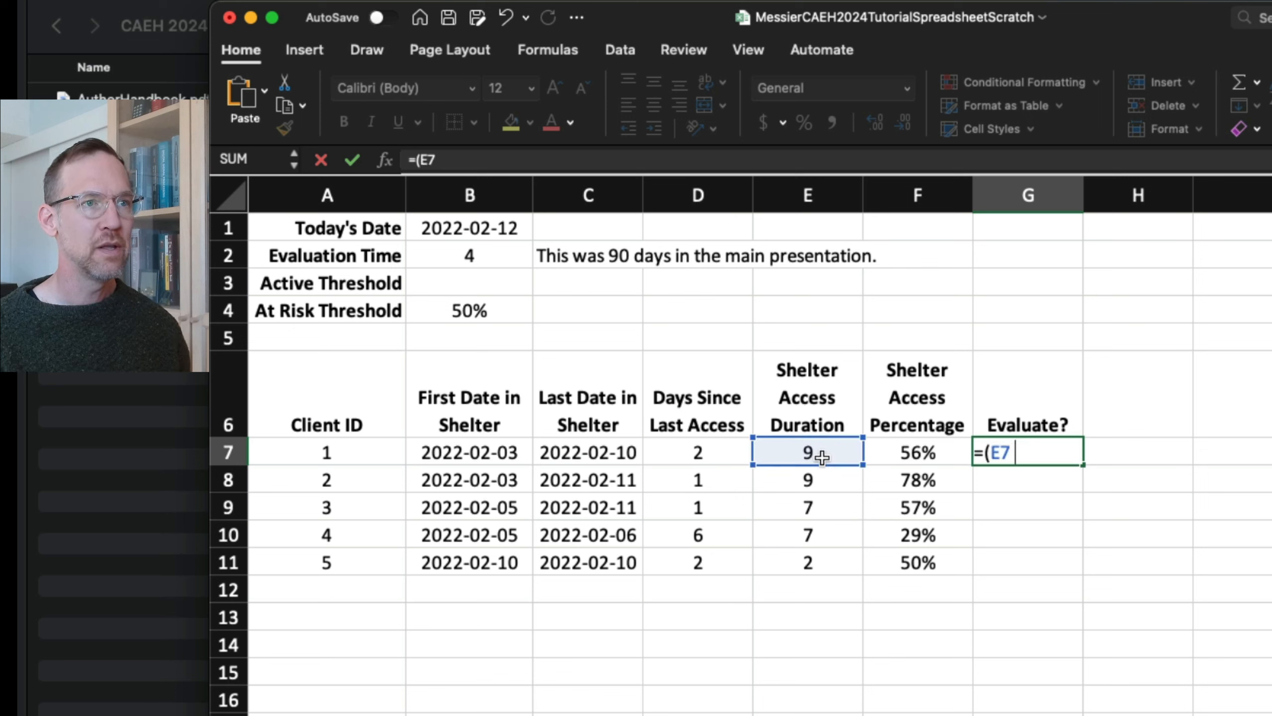
{"action": "type", "text": ">="}
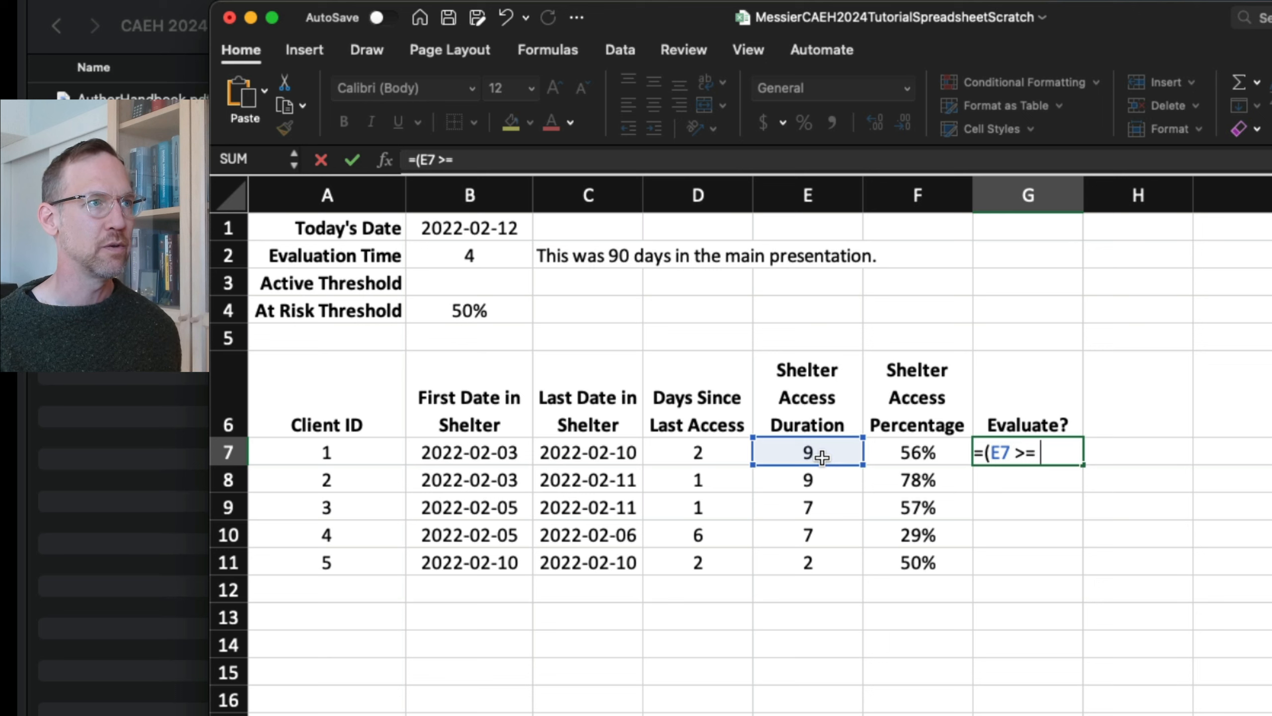
{"action": "left_click", "coordinate": [510, 252]}
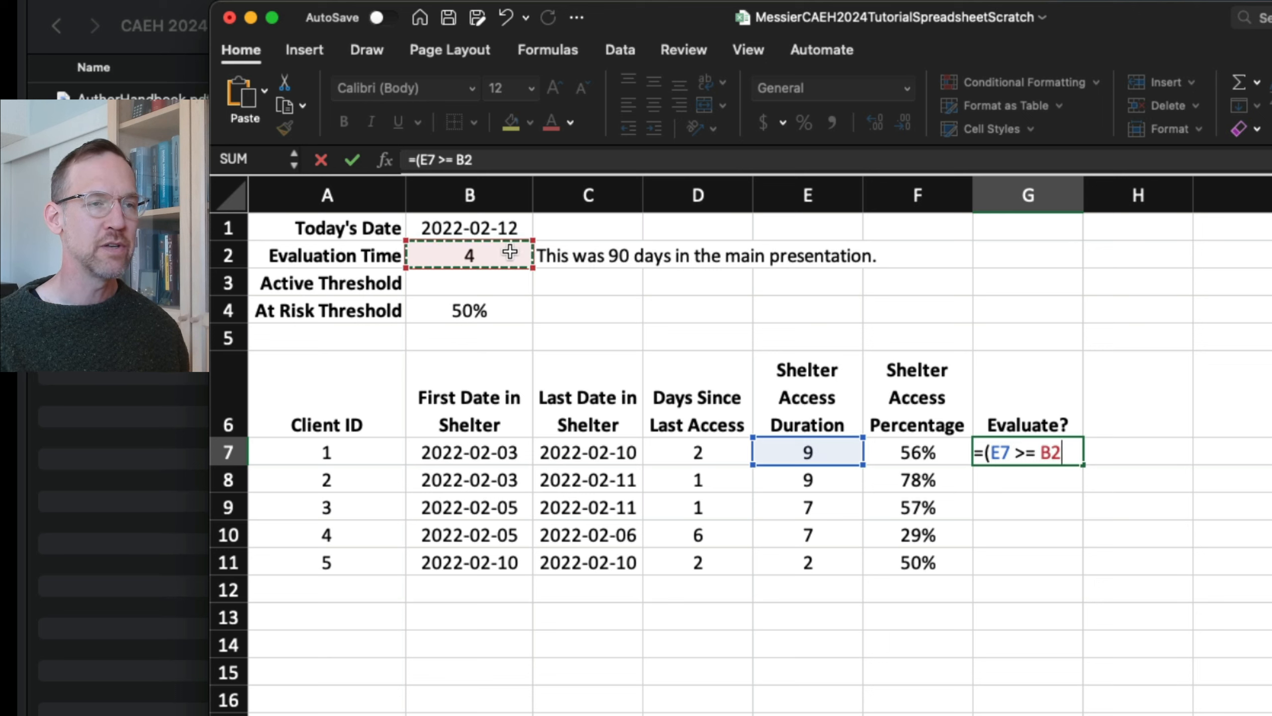
{"action": "type", "text": ")"}
{"action": "key", "text": "Return"}
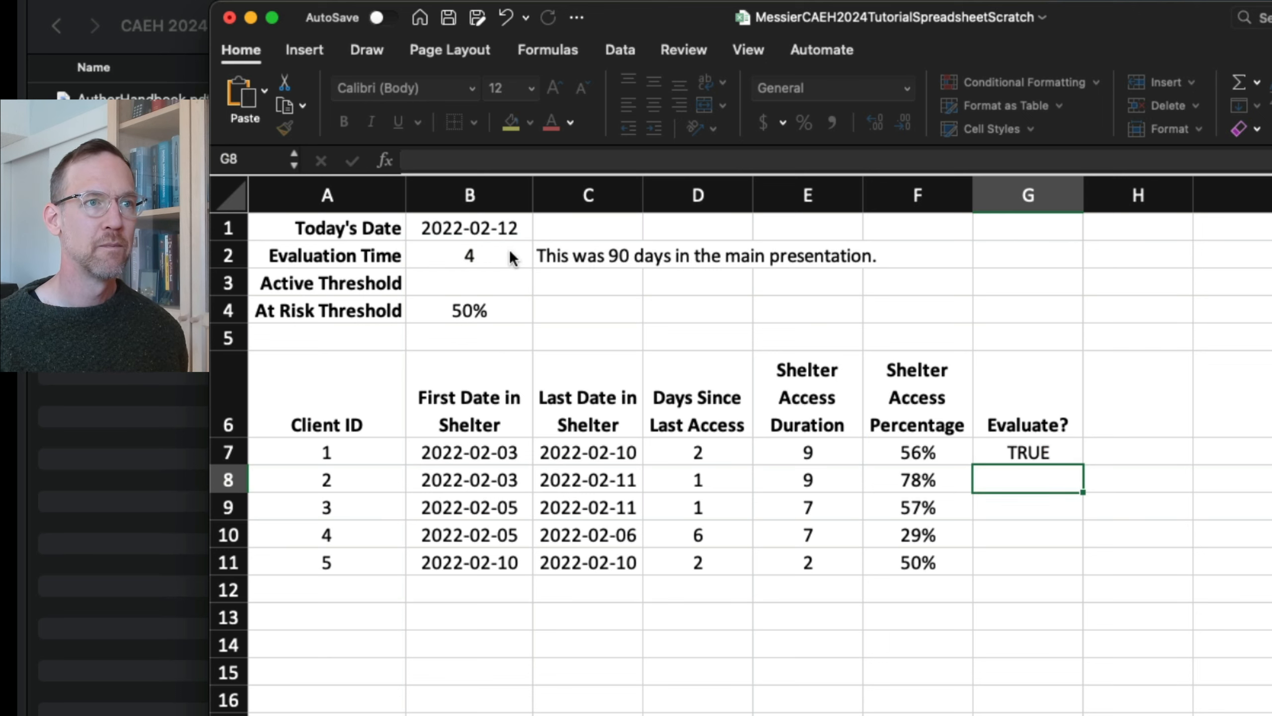
Lock the Evaluation Time row in the G7 formula as B$2 and copy the formula down to G11
{"action": "key", "text": "Up"}
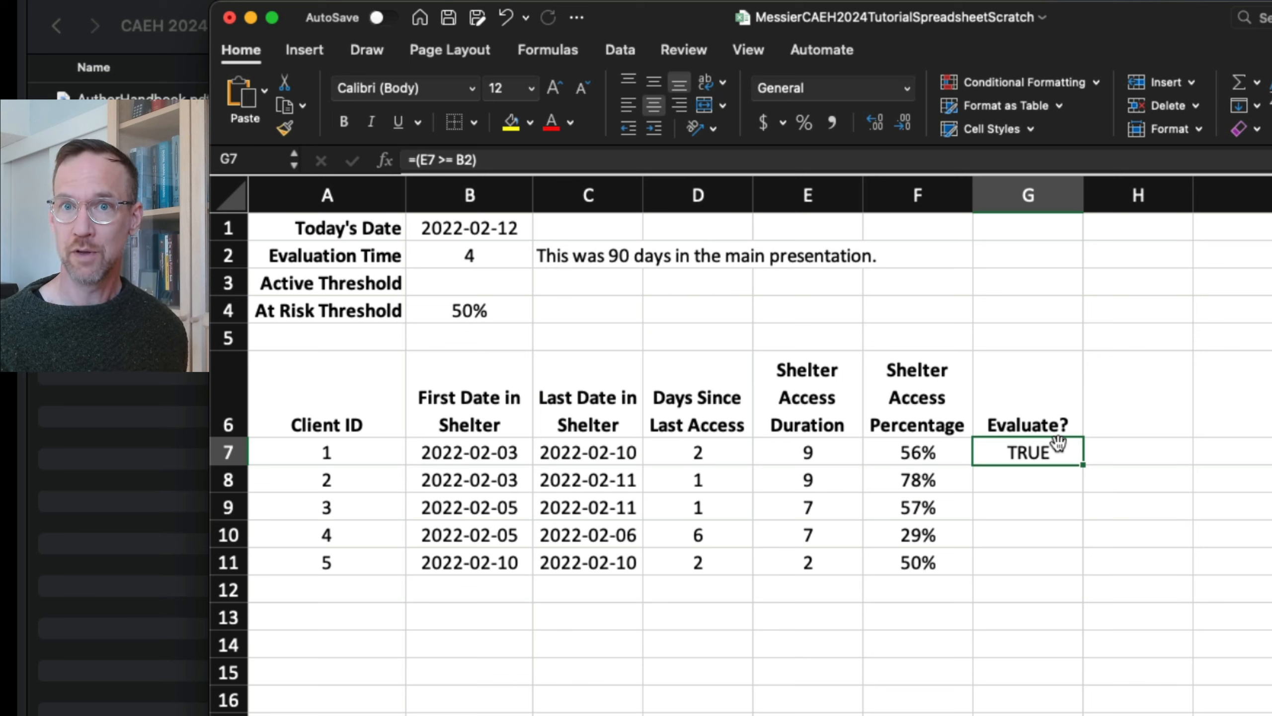
{"action": "left_click", "coordinate": [501, 159]}
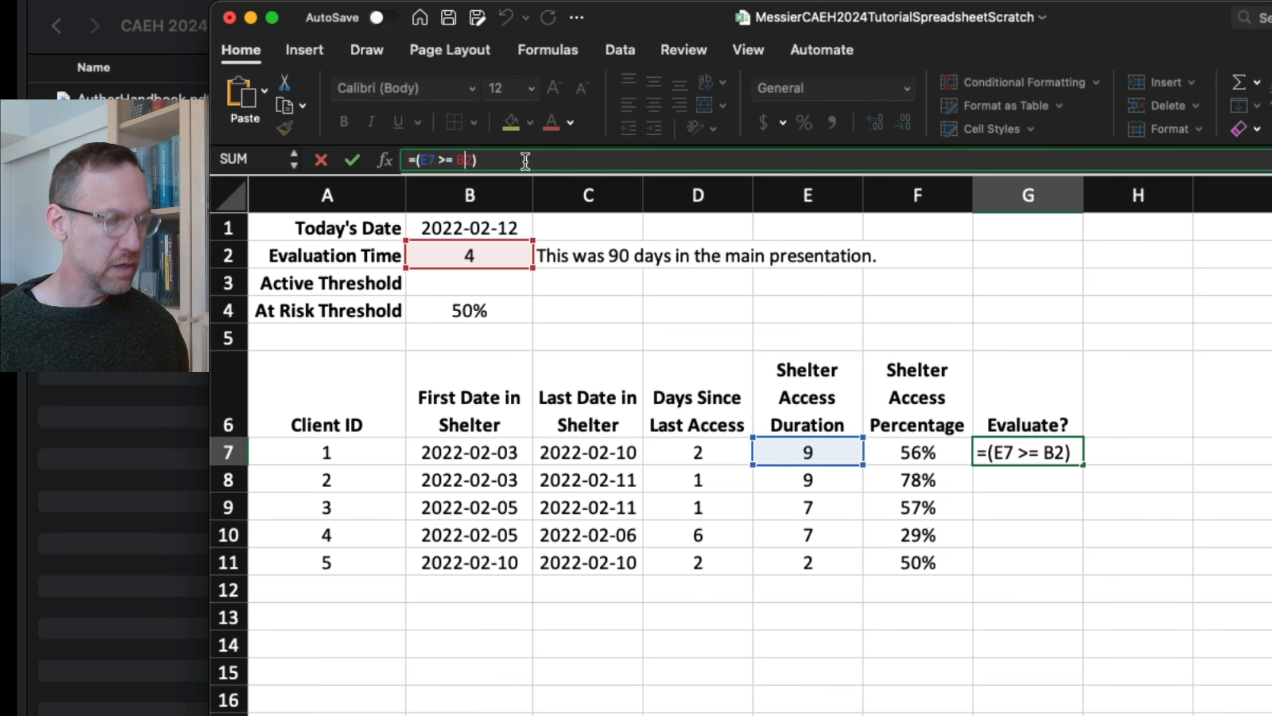
{"action": "type", "text": "$"}
{"action": "key", "text": "Return"}
{"action": "key", "text": "Up"}
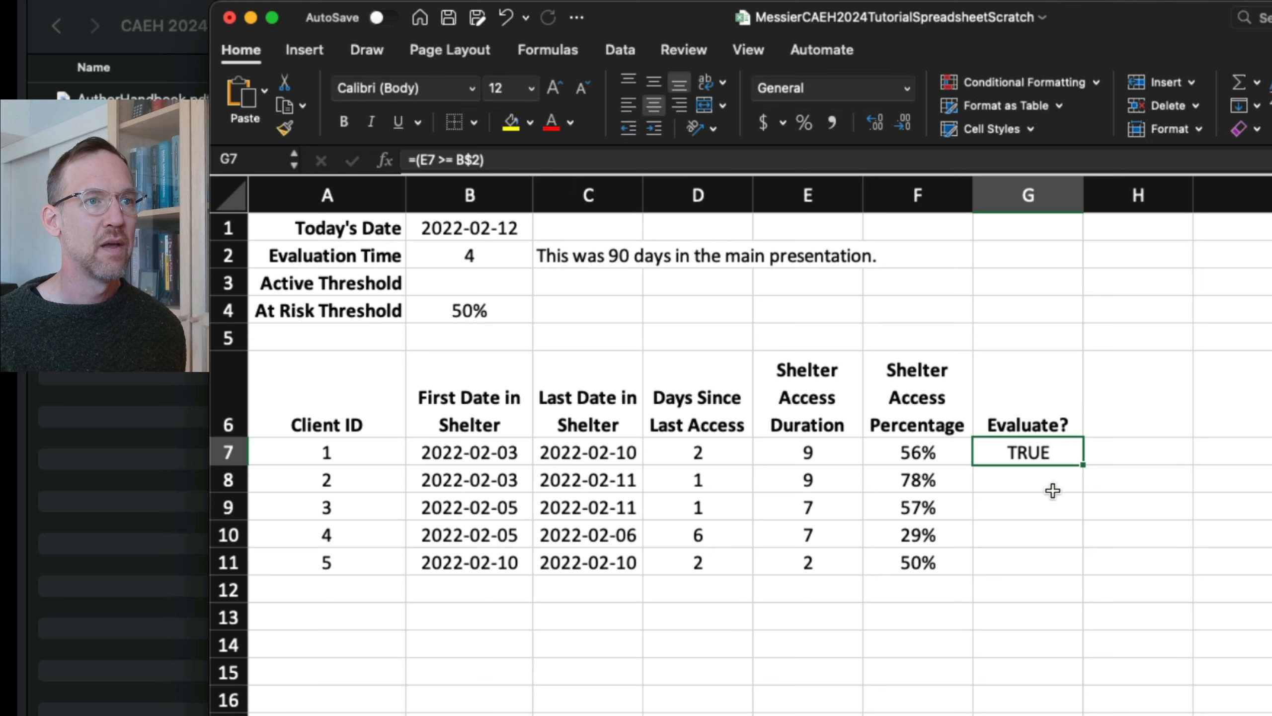
{"action": "left_click_drag", "start_coordinate": [1082, 464], "coordinate": [1069, 559]}
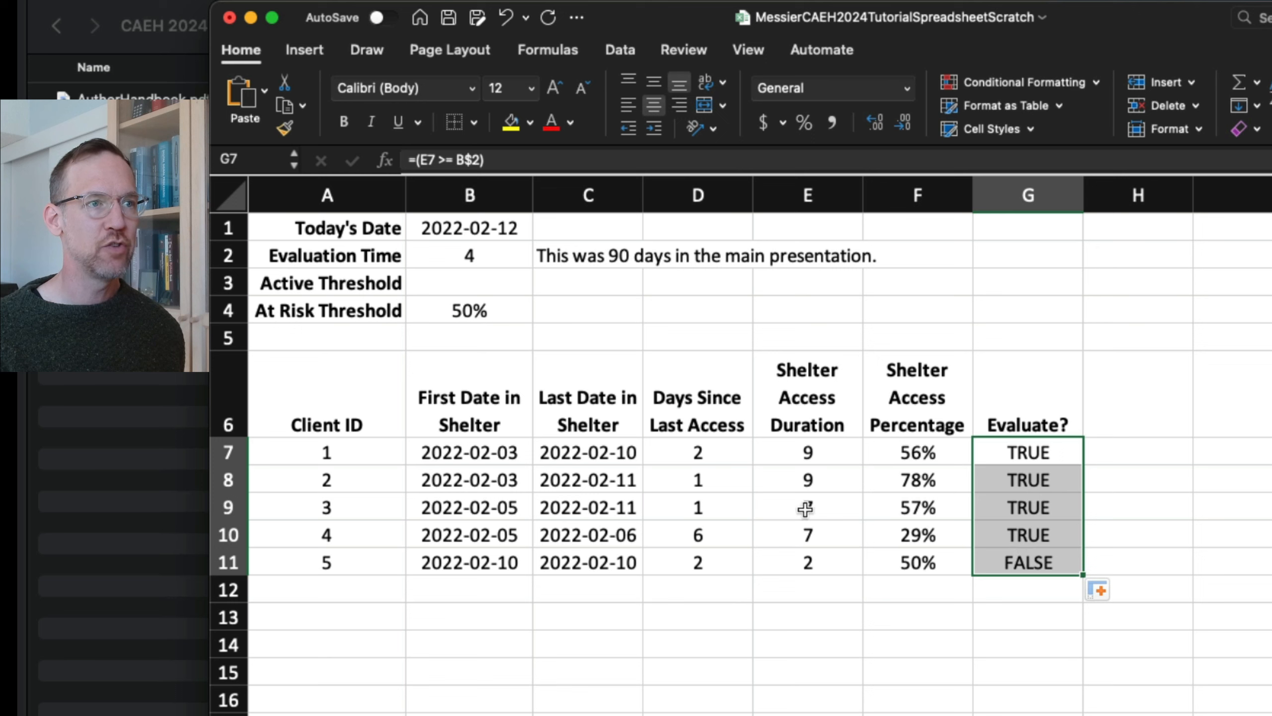
Inspect client 5's Shelter Access Duration in E11 and the copied Evaluate? formula in G11
{"action": "left_click", "coordinate": [818, 572]}
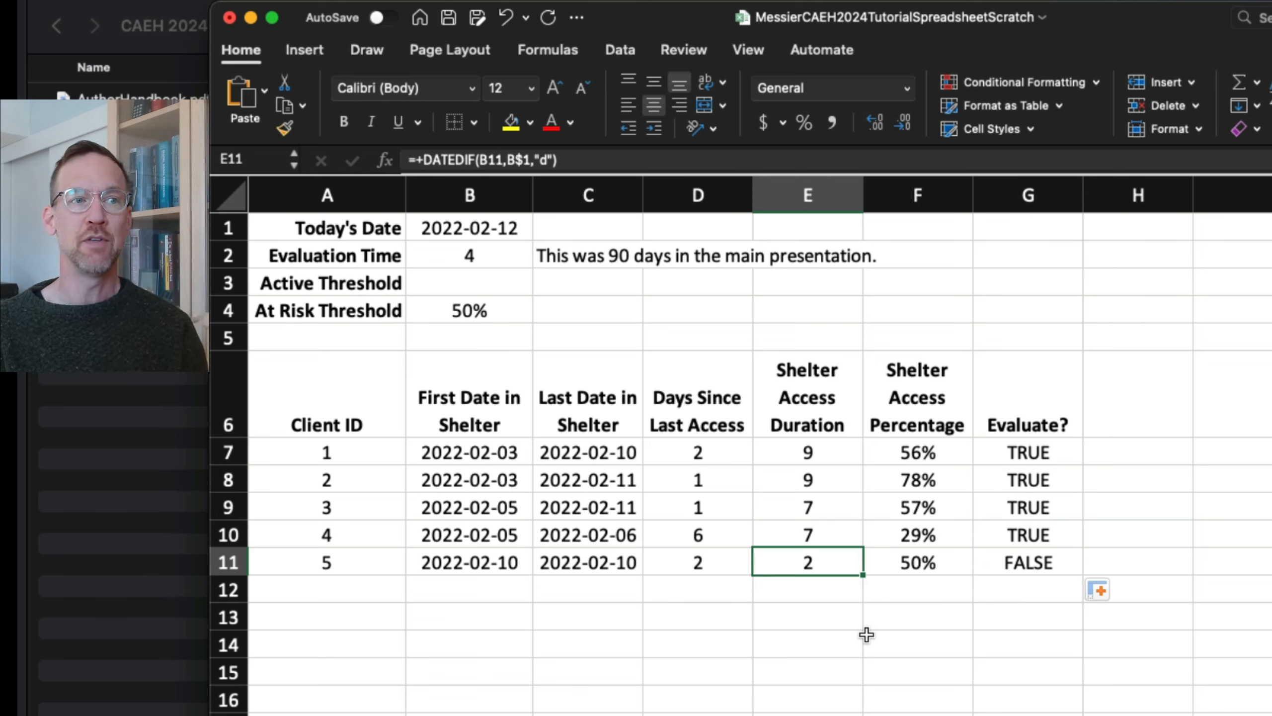
{"action": "key", "text": "Right"}
{"action": "key", "text": "Right"}
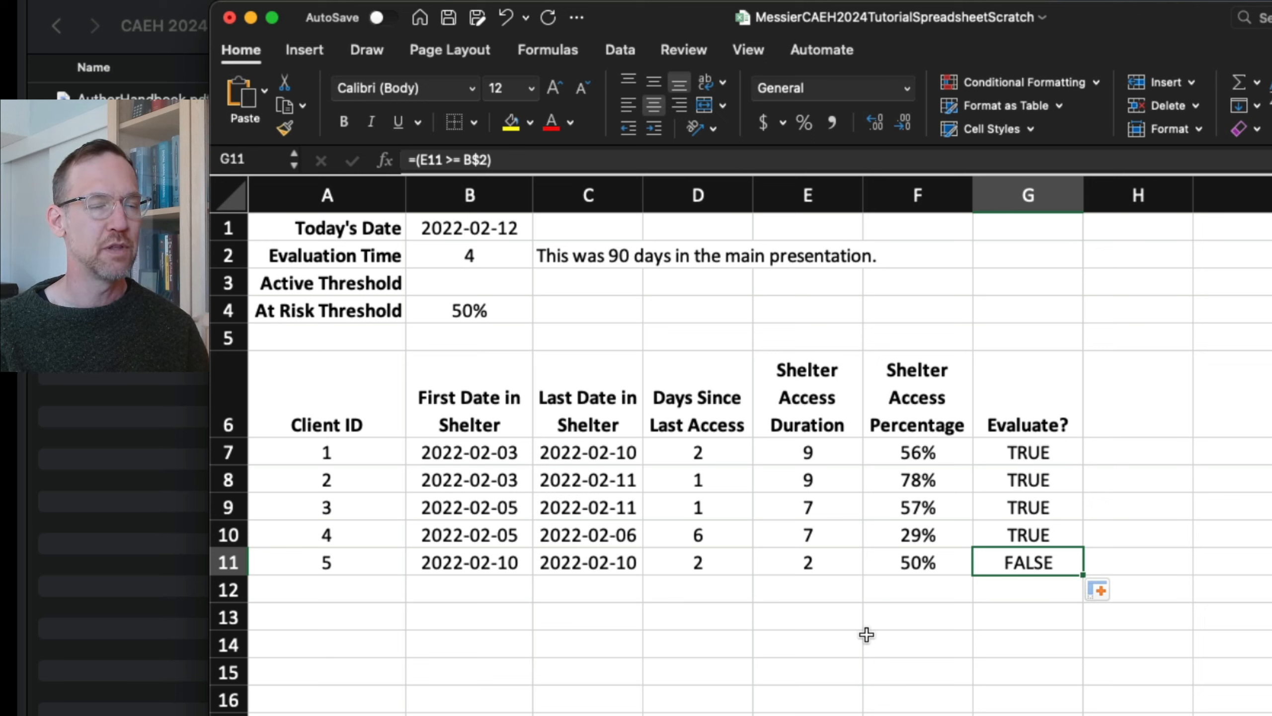
Add the column header "Still around?" in H6, beside Evaluate?
{"action": "key", "text": "Right"}
{"action": "key", "text": "Up"}
{"action": "key", "text": "Up"}
{"action": "key", "text": "Up"}
{"action": "key", "text": "Up"}
{"action": "key", "text": "Up"}
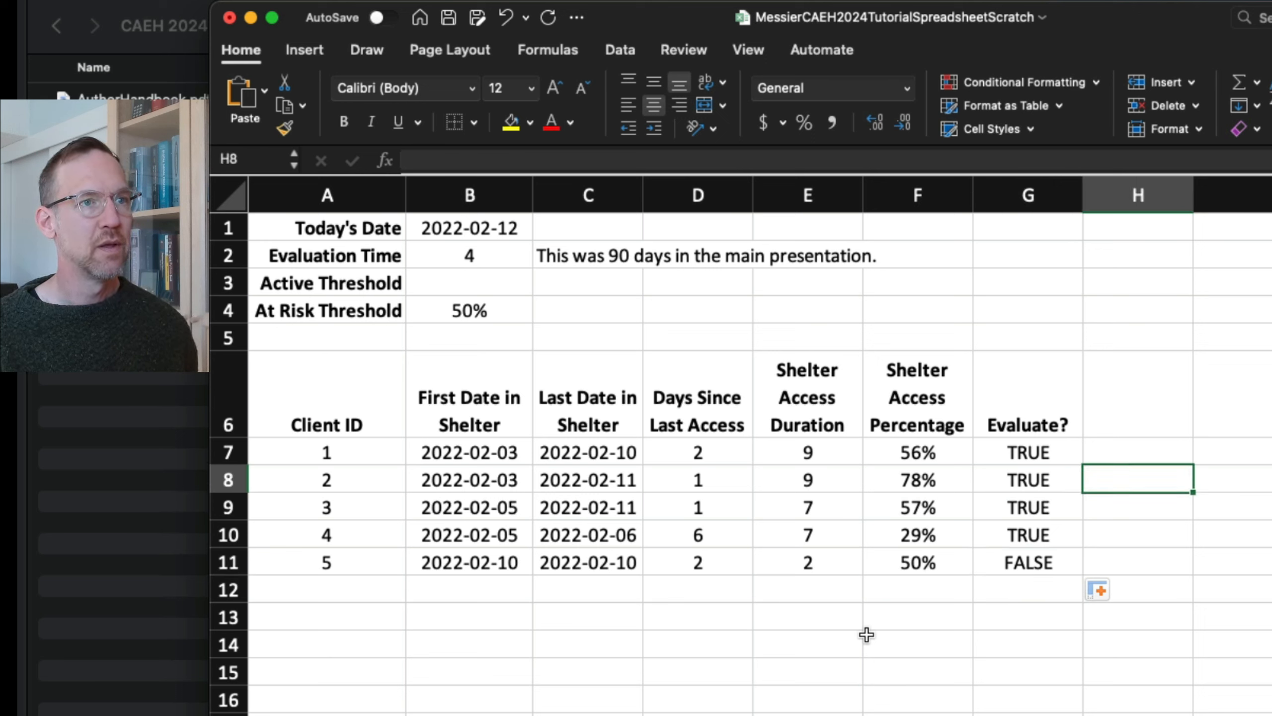
{"action": "type", "text": "Still"}
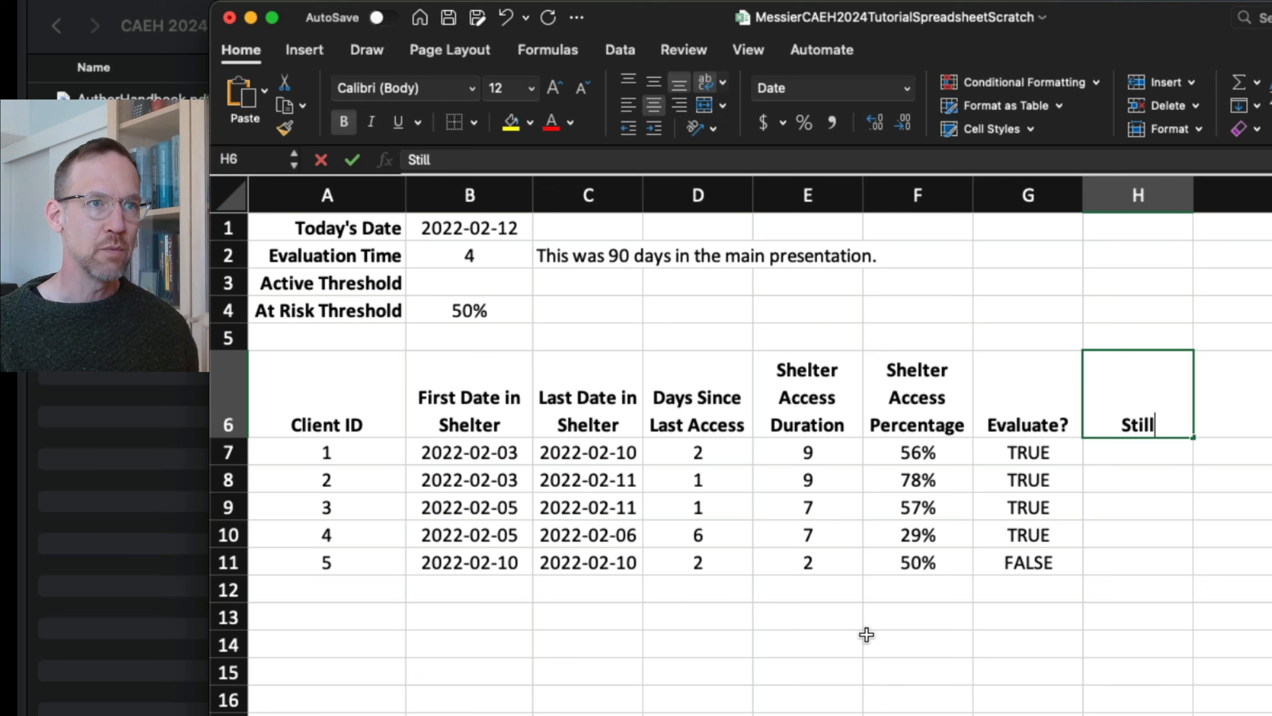
{"action": "type", "text": " around?"}
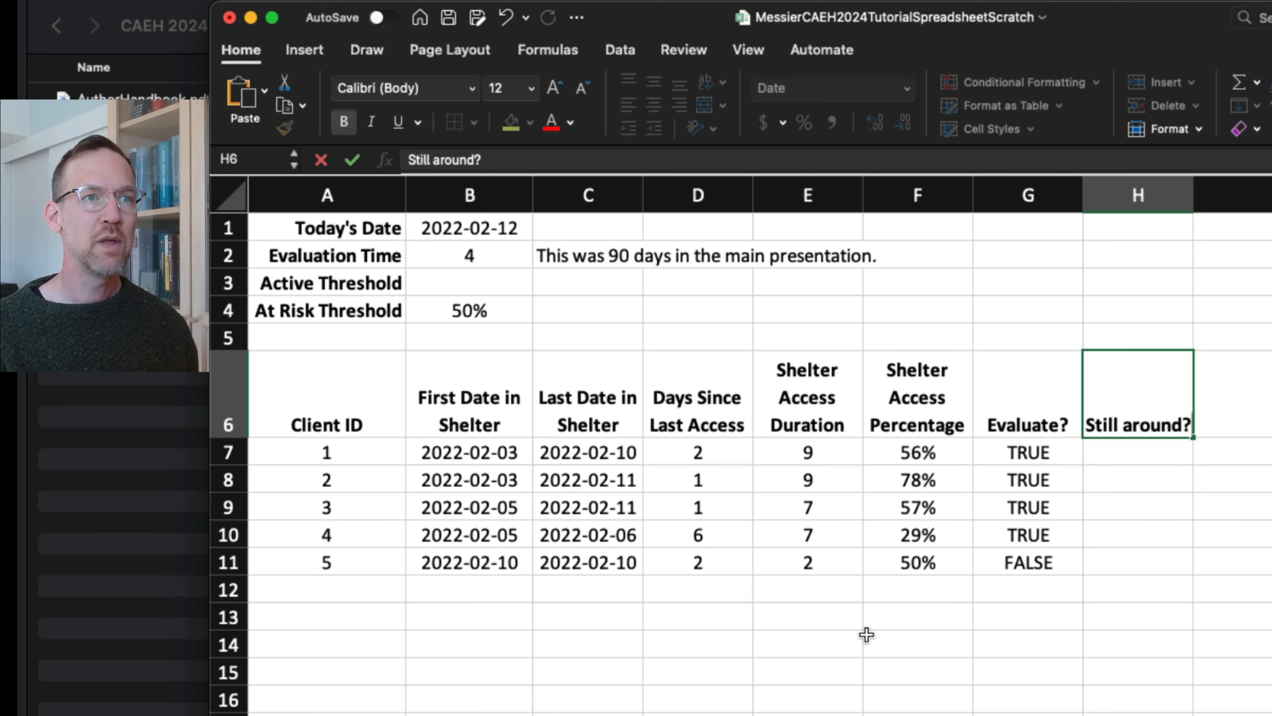
{"action": "key", "text": "Return"}
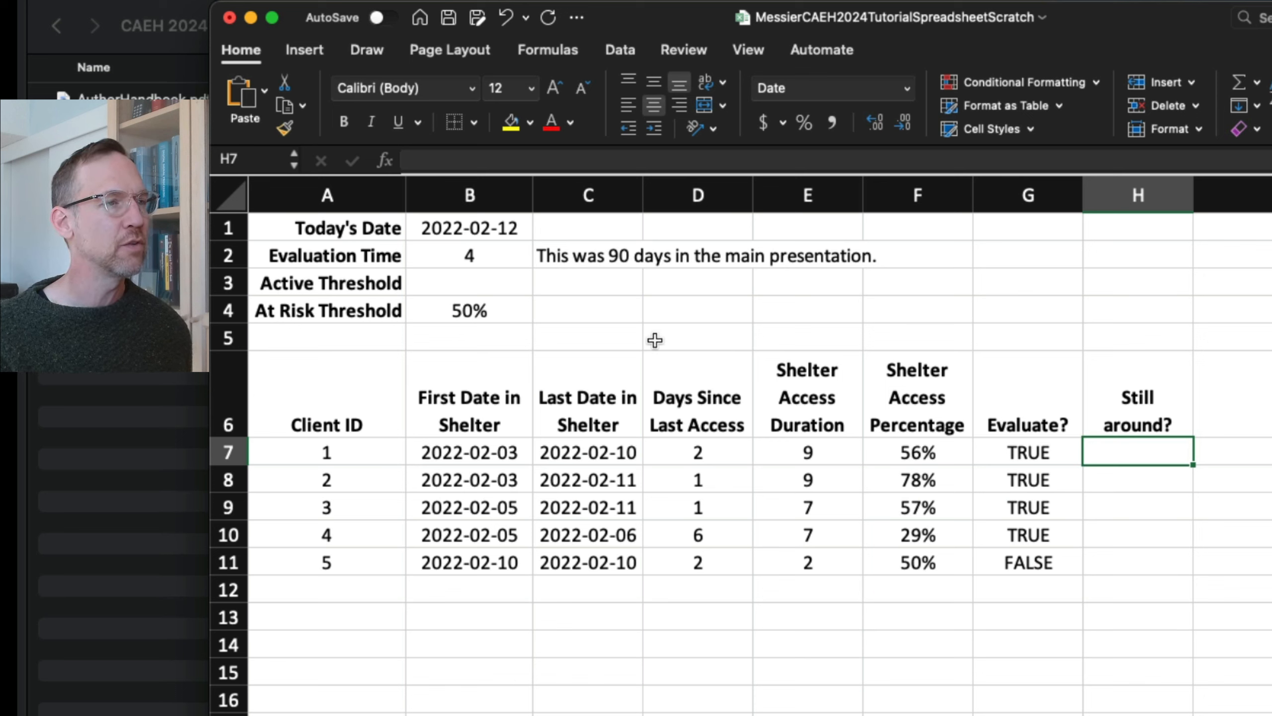
Set the Active Threshold in B3 to 2
{"action": "left_click", "coordinate": [481, 284]}
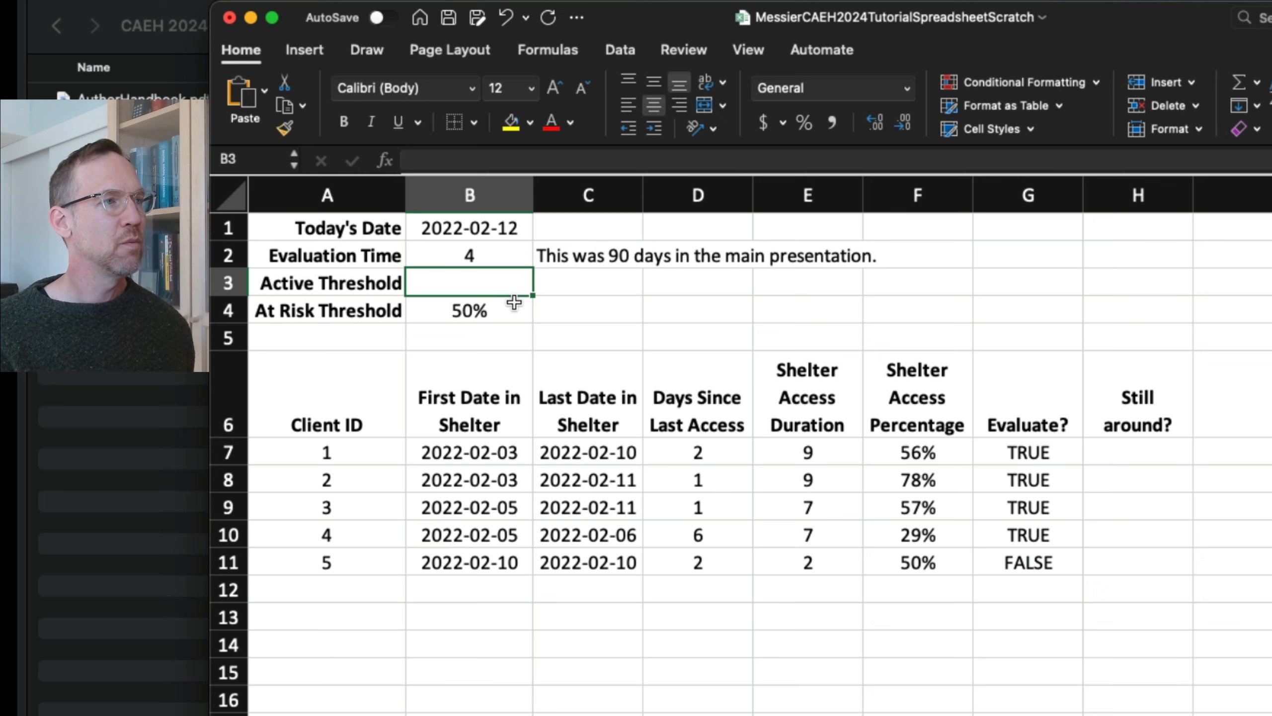
{"action": "key", "text": "Right"}
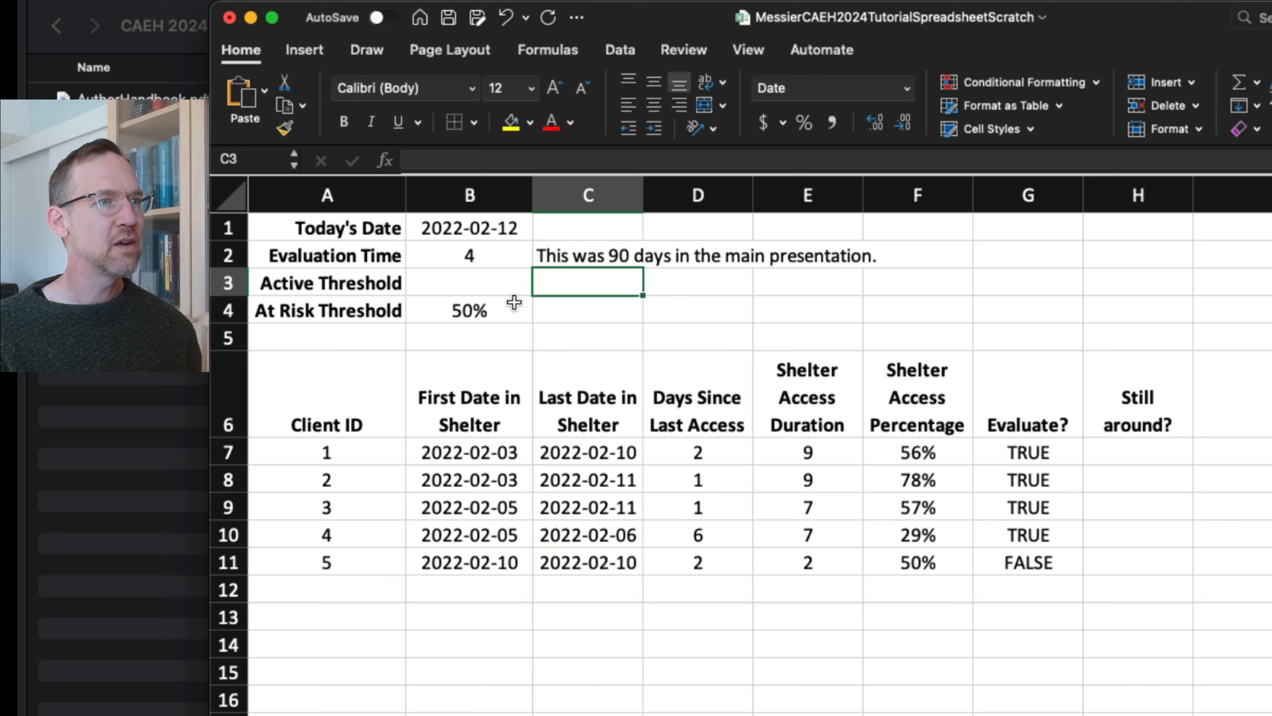
{"action": "key", "text": "Left"}
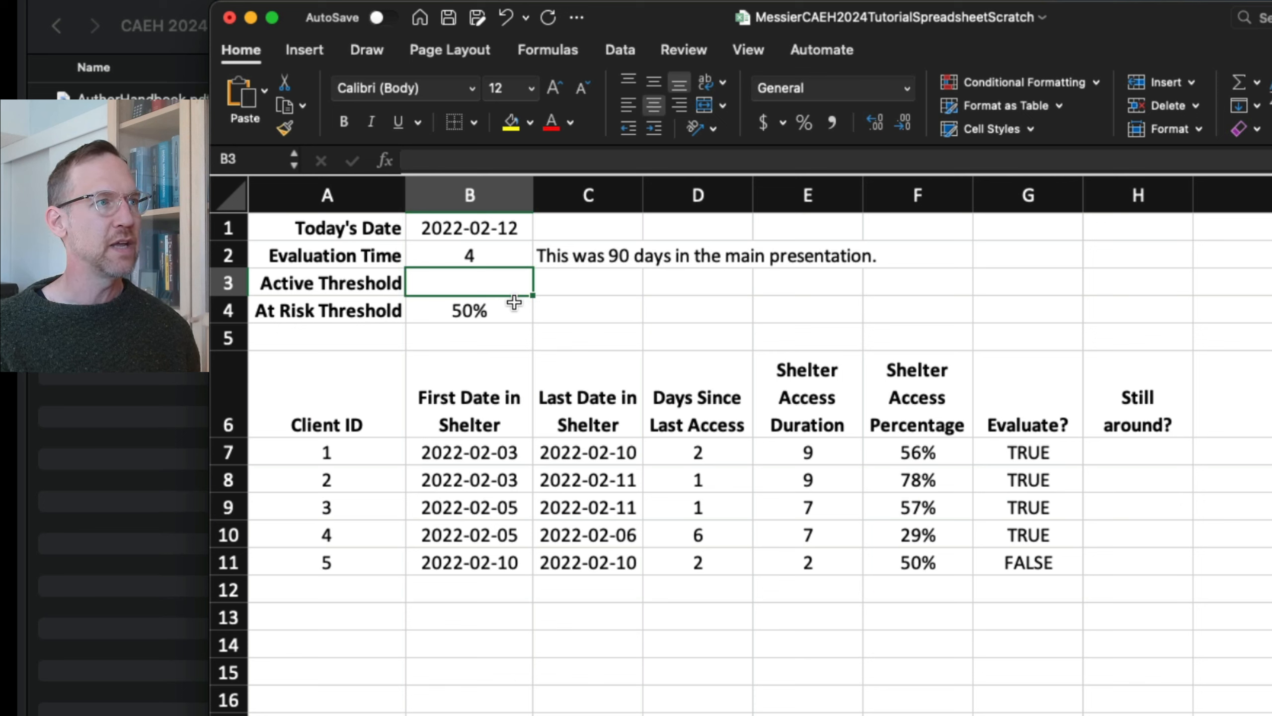
{"action": "type", "text": "2"}
{"action": "key", "text": "Return"}
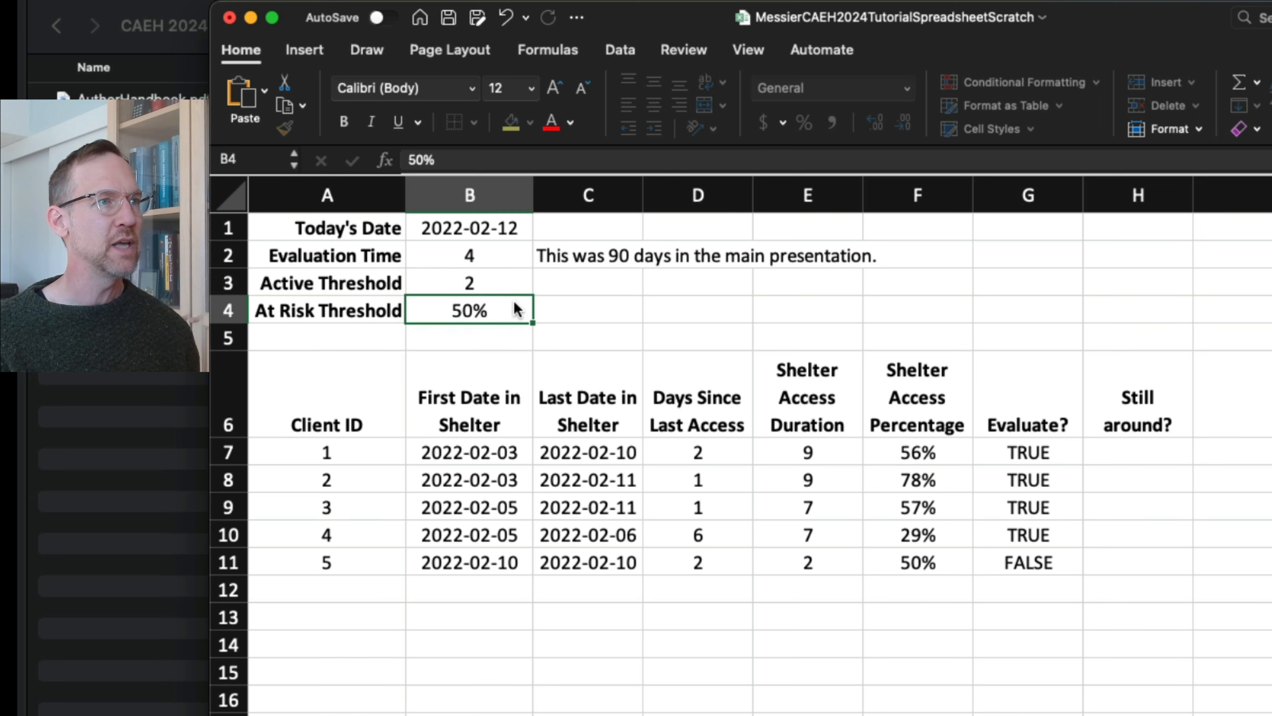
Add the note "This was 3 weeks in the main presentation." in C3 beside the Active Threshold
{"action": "key", "text": "Up"}
{"action": "key", "text": "Right"}
{"action": "type", "text": "This was "}
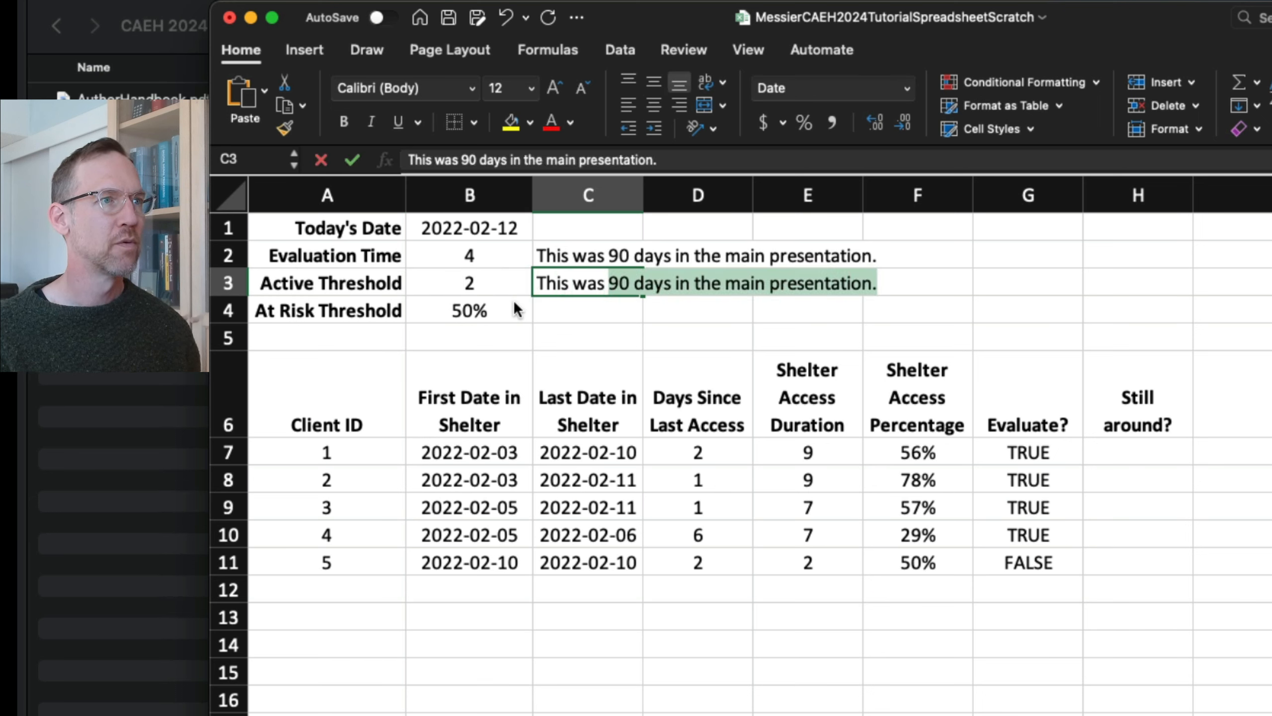
{"action": "type", "text": "3 weeks in "}
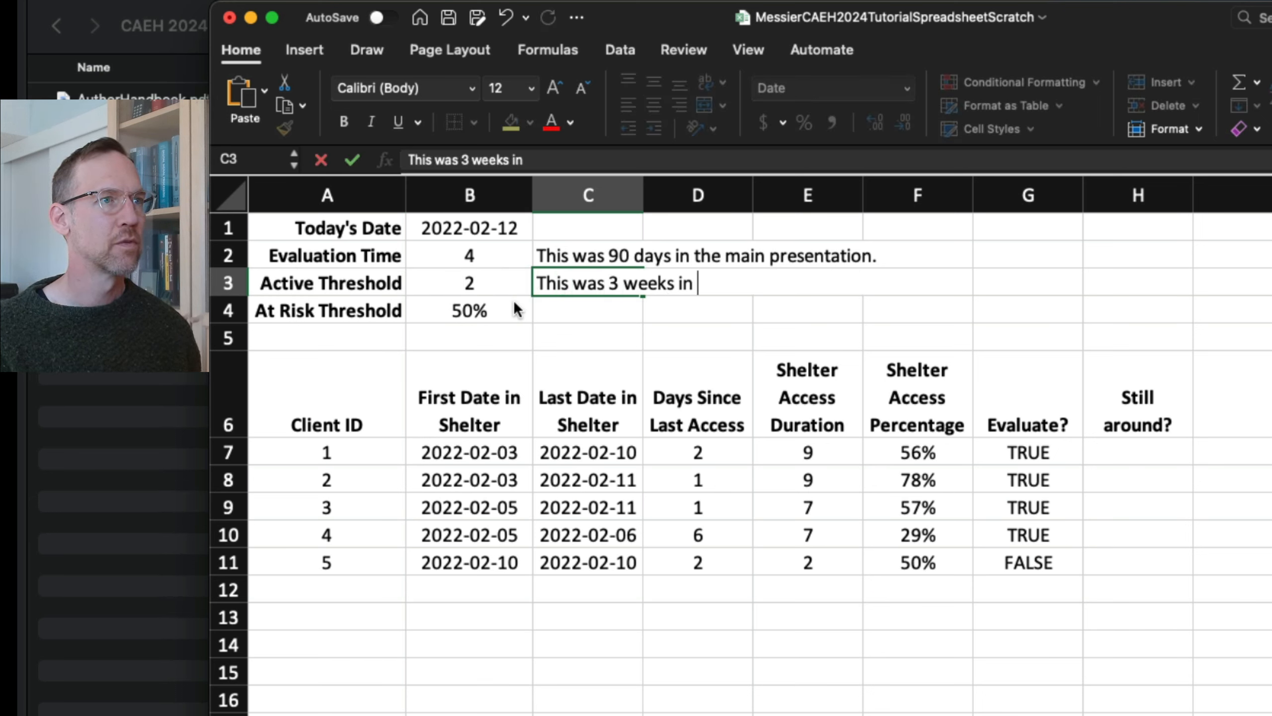
{"action": "type", "text": "the main presentation"}
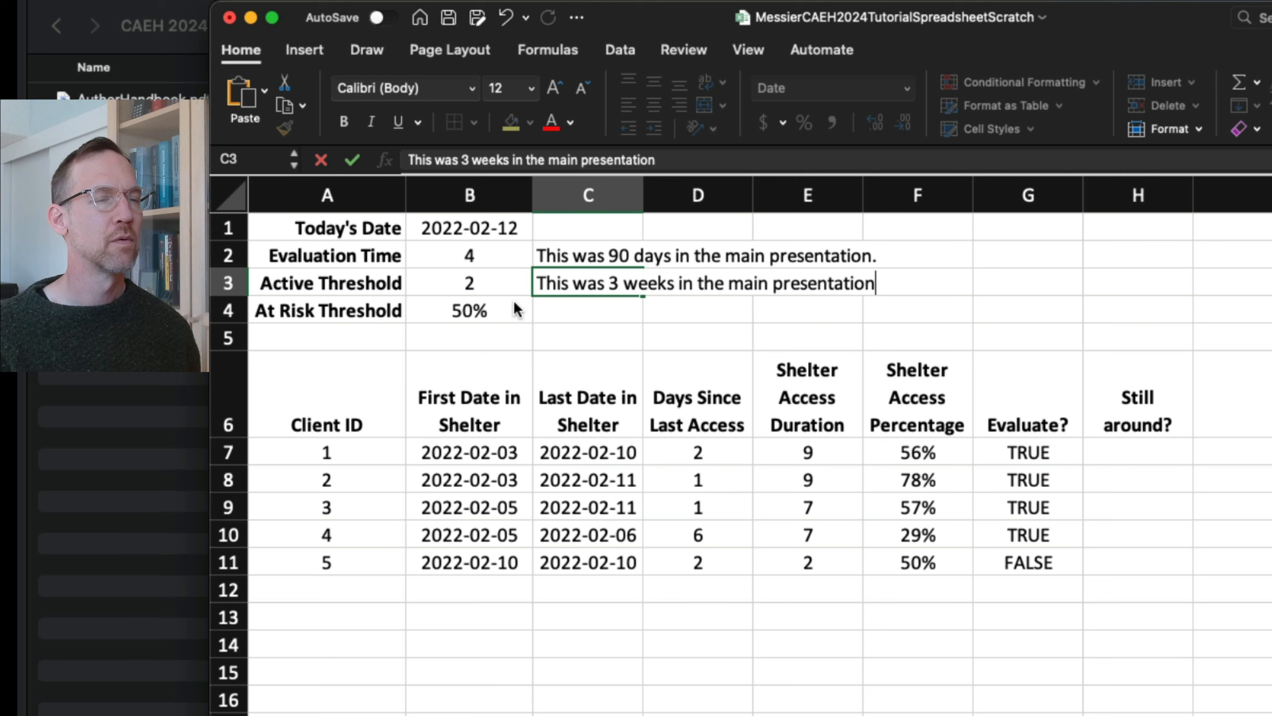
{"action": "type", "text": "."}
{"action": "key", "text": "Return"}
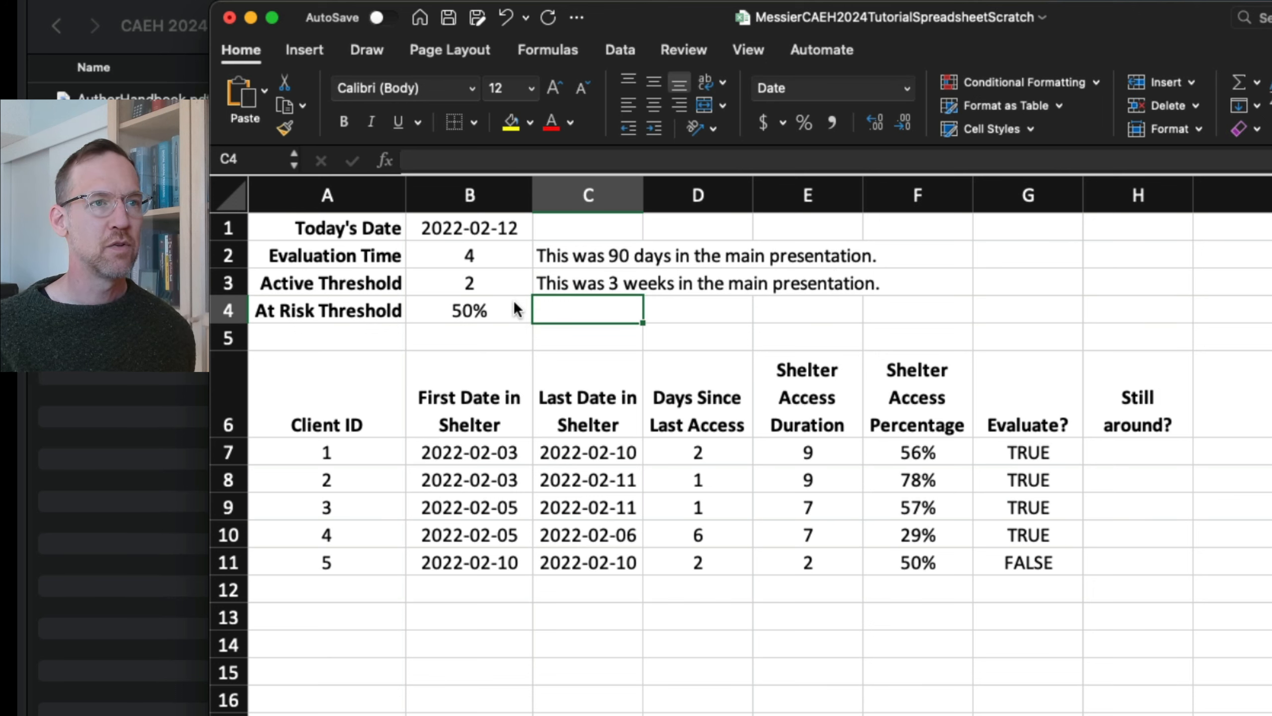
Enter the formula =(D7<=B3) in H7 to test client 1's Days Since Last Access against the Active Threshold
{"action": "left_click", "coordinate": [1146, 454]}
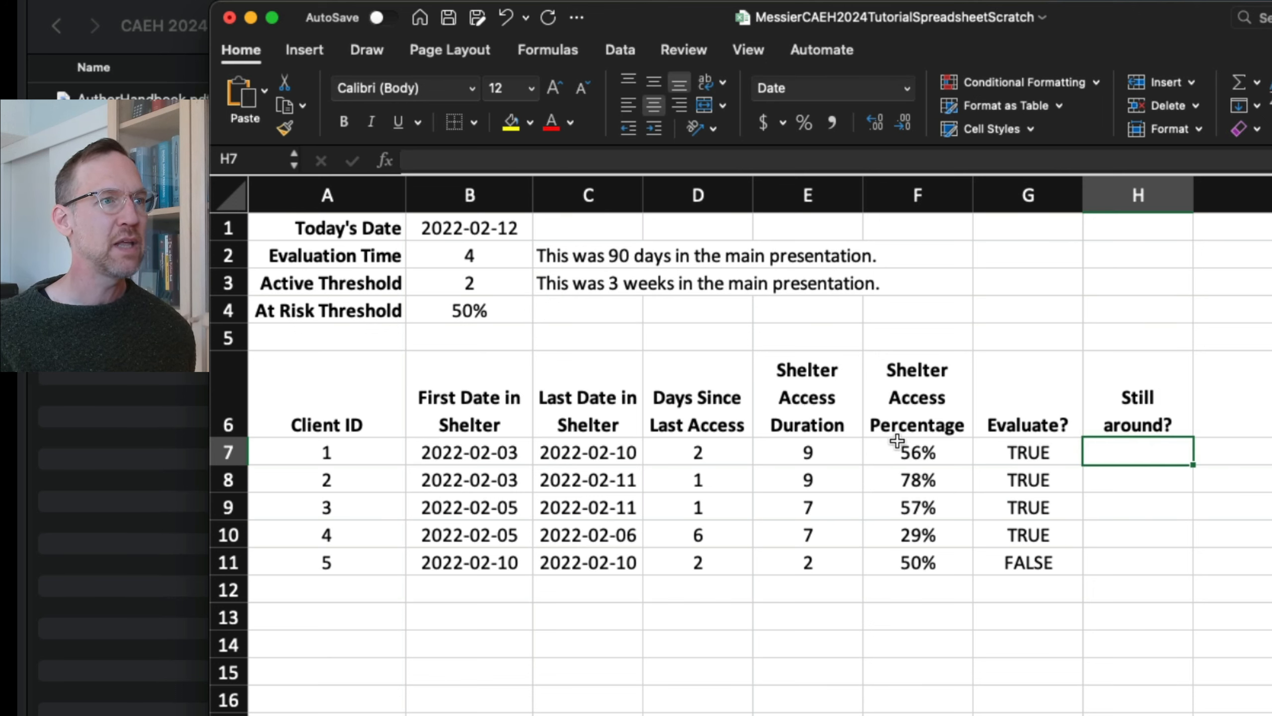
{"action": "left_click", "coordinate": [735, 444]}
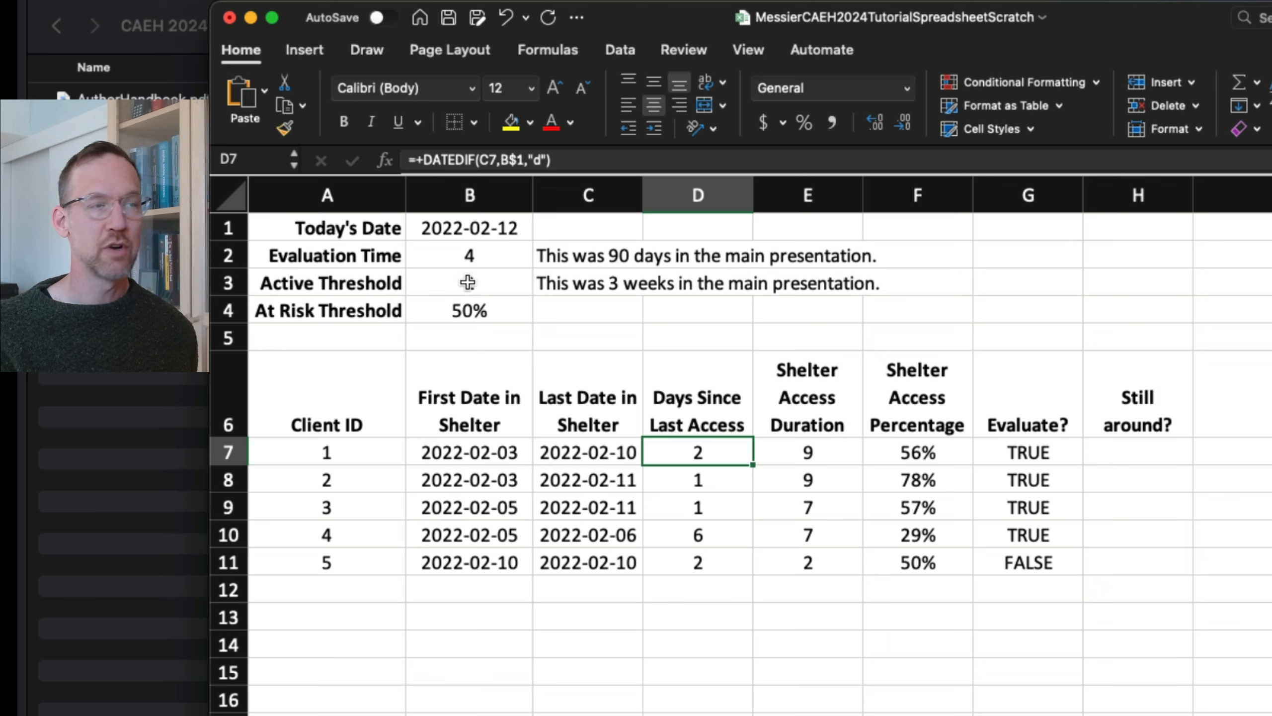
{"action": "left_click", "coordinate": [1124, 453]}
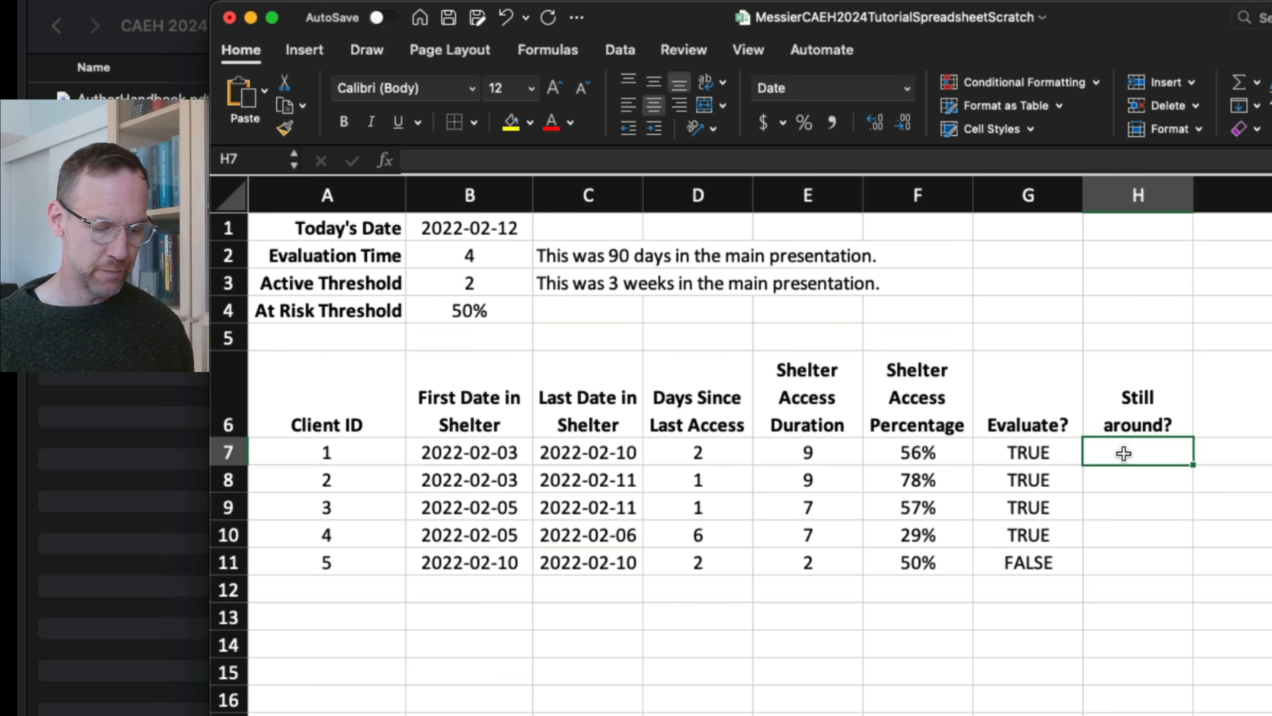
{"action": "type", "text": "=("}
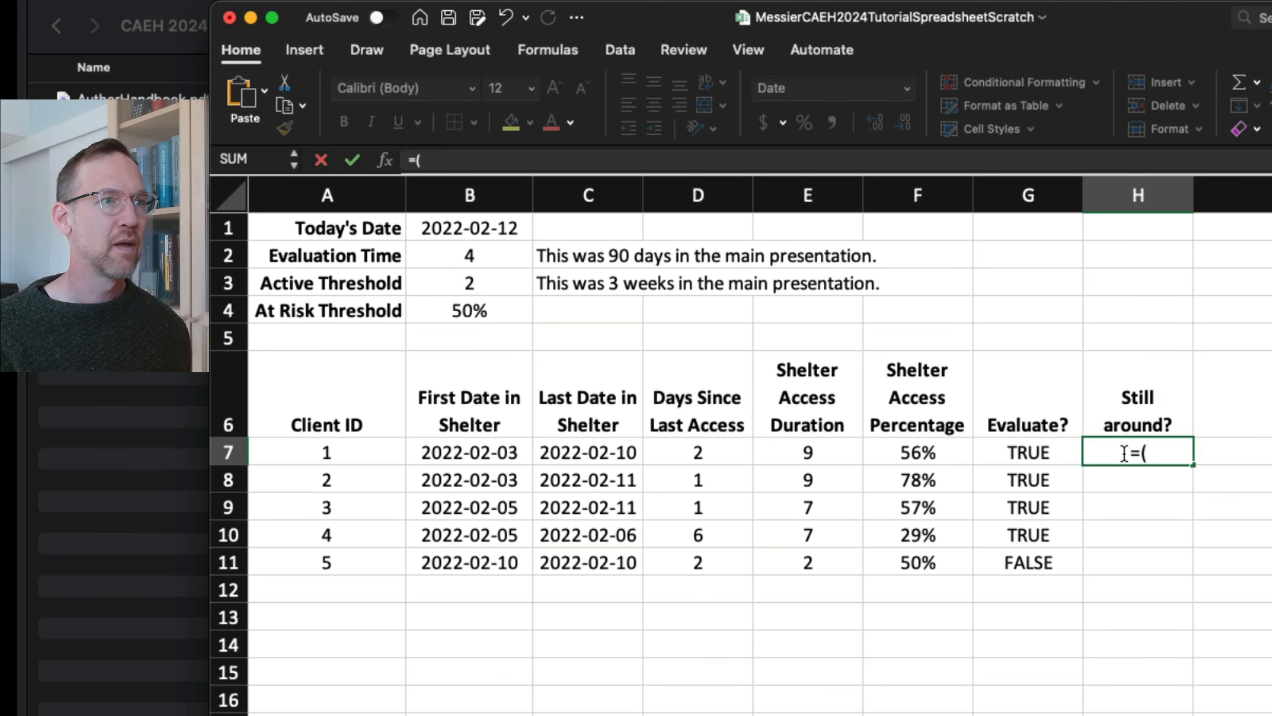
{"action": "left_click", "coordinate": [714, 451]}
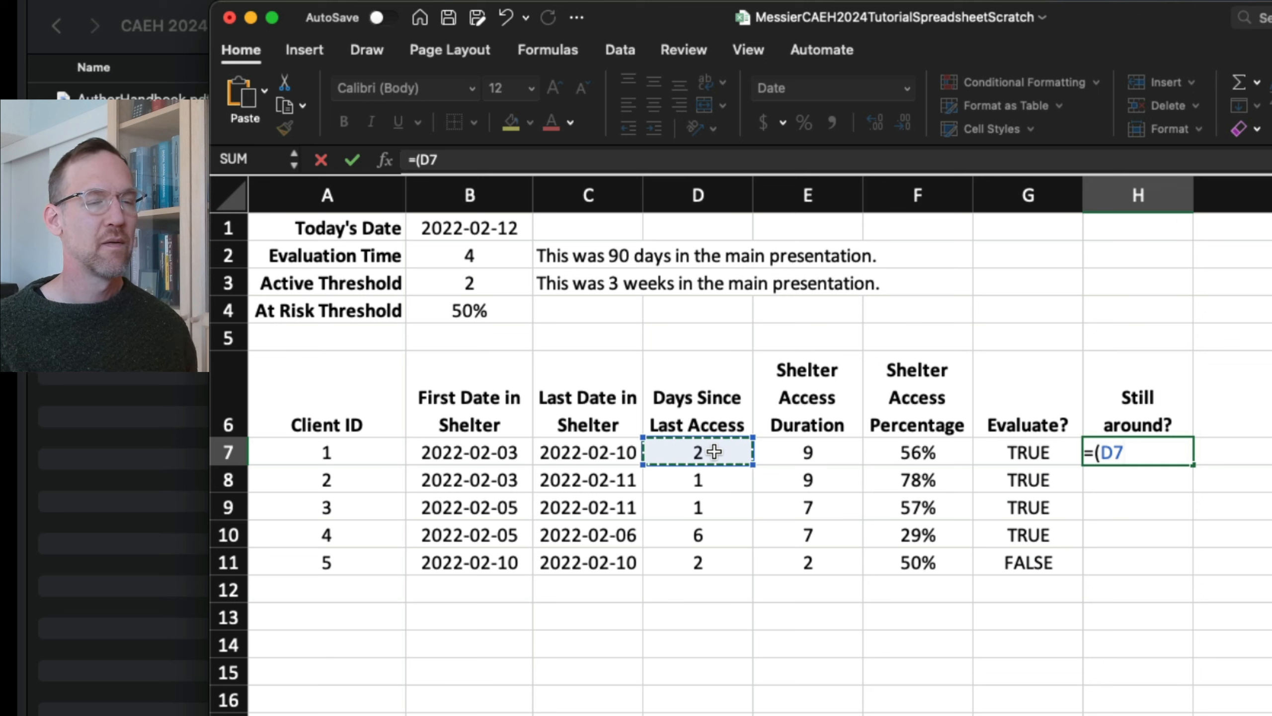
{"action": "type", "text": "<="}
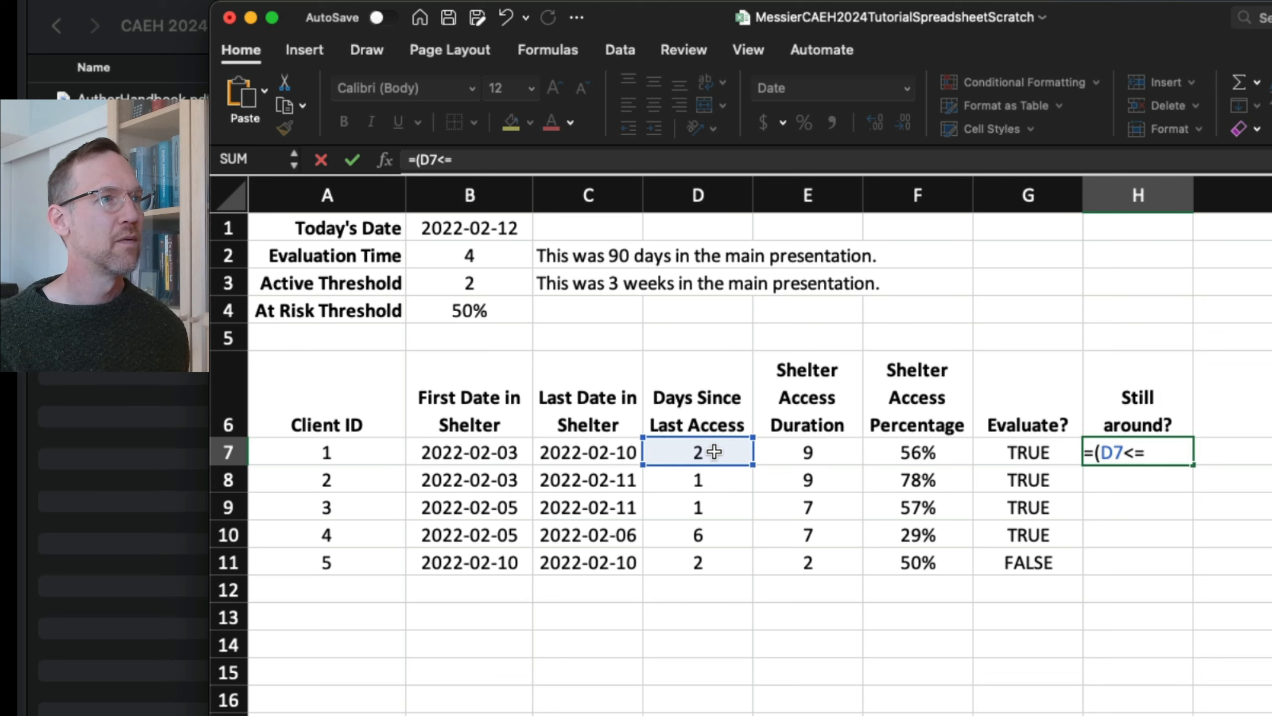
{"action": "left_click", "coordinate": [505, 285]}
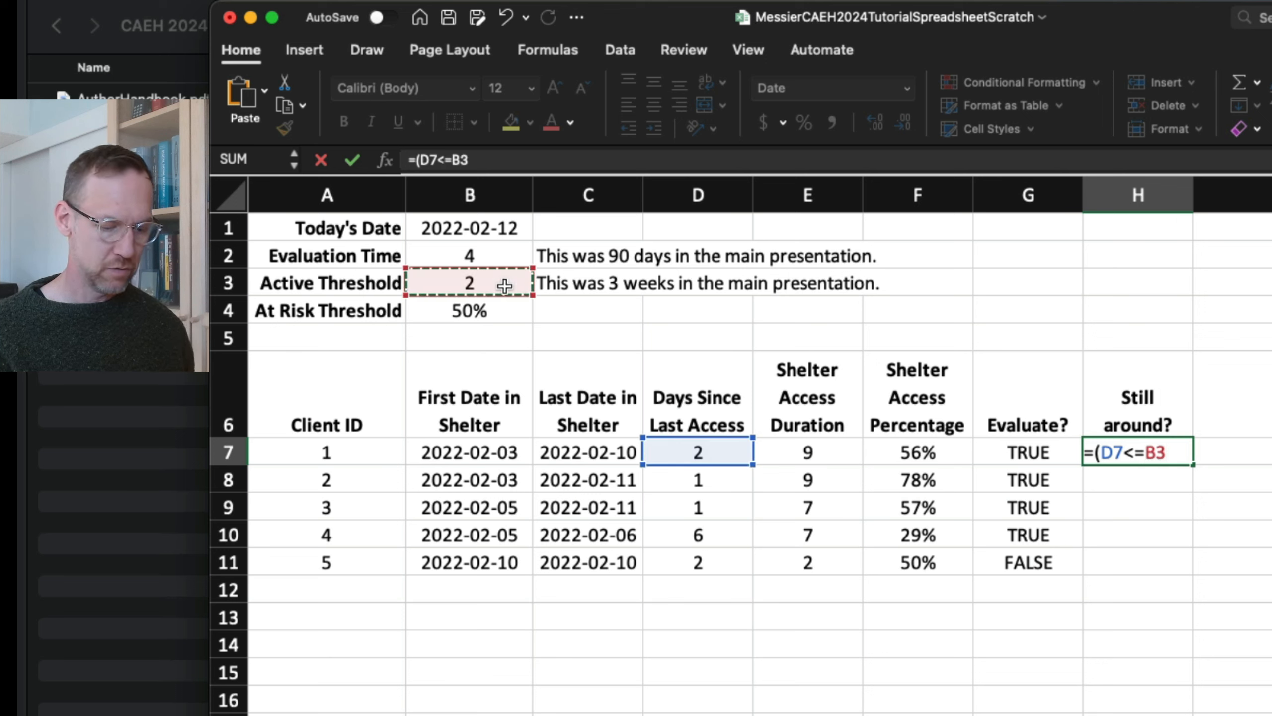
{"action": "type", "text": ")"}
{"action": "key", "text": "Return"}
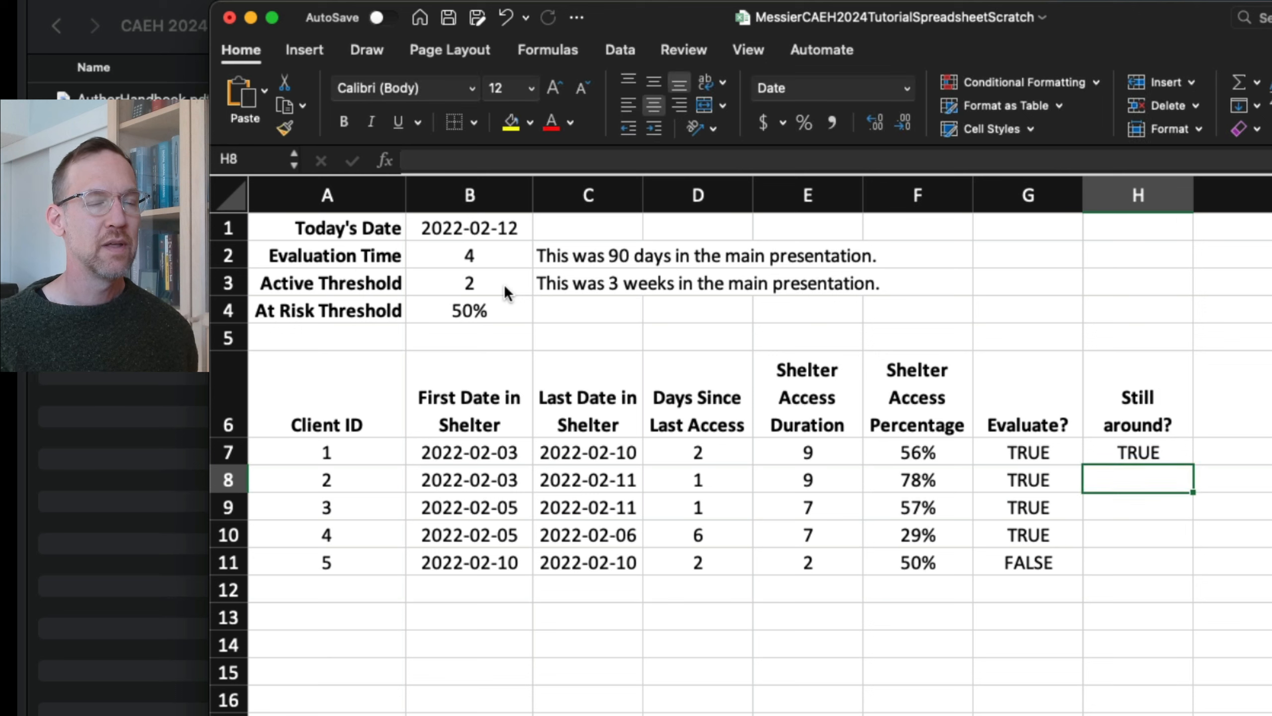
Lock the Active Threshold row in H7 so the formula reads =(D7<=B$3), and fill it down through H11
{"action": "key", "text": "Up"}
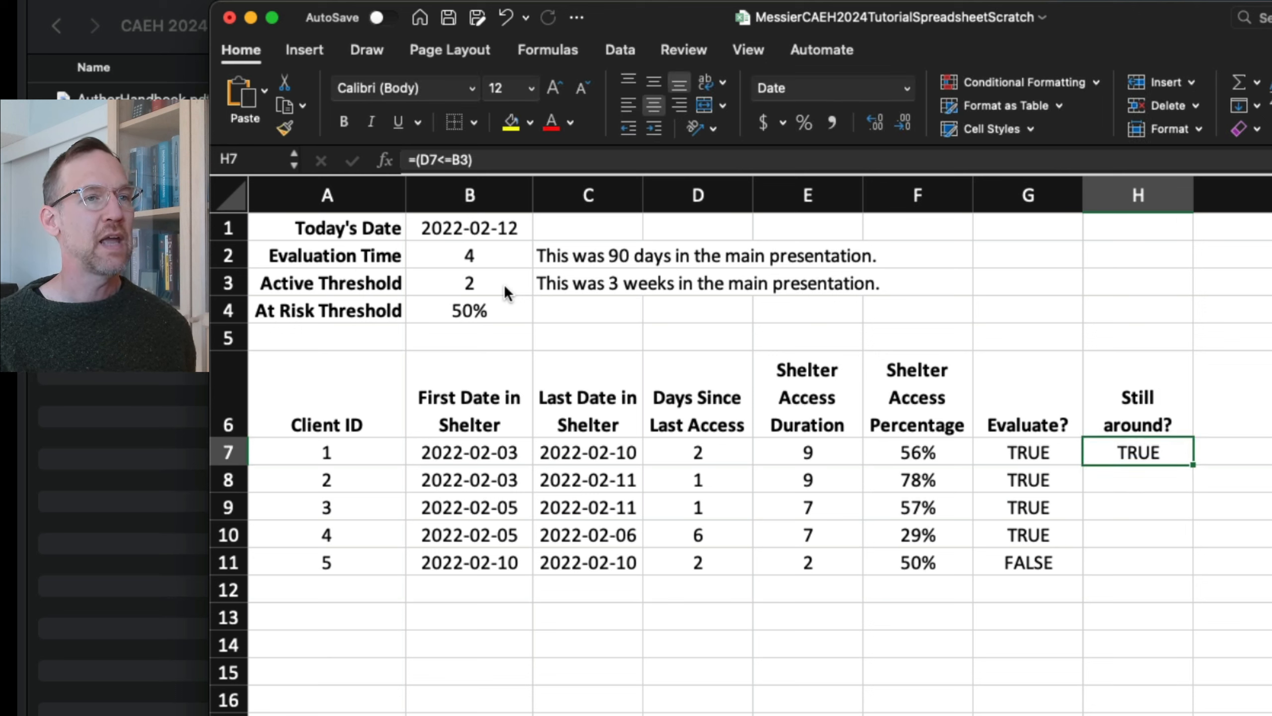
{"action": "left_click", "coordinate": [462, 159]}
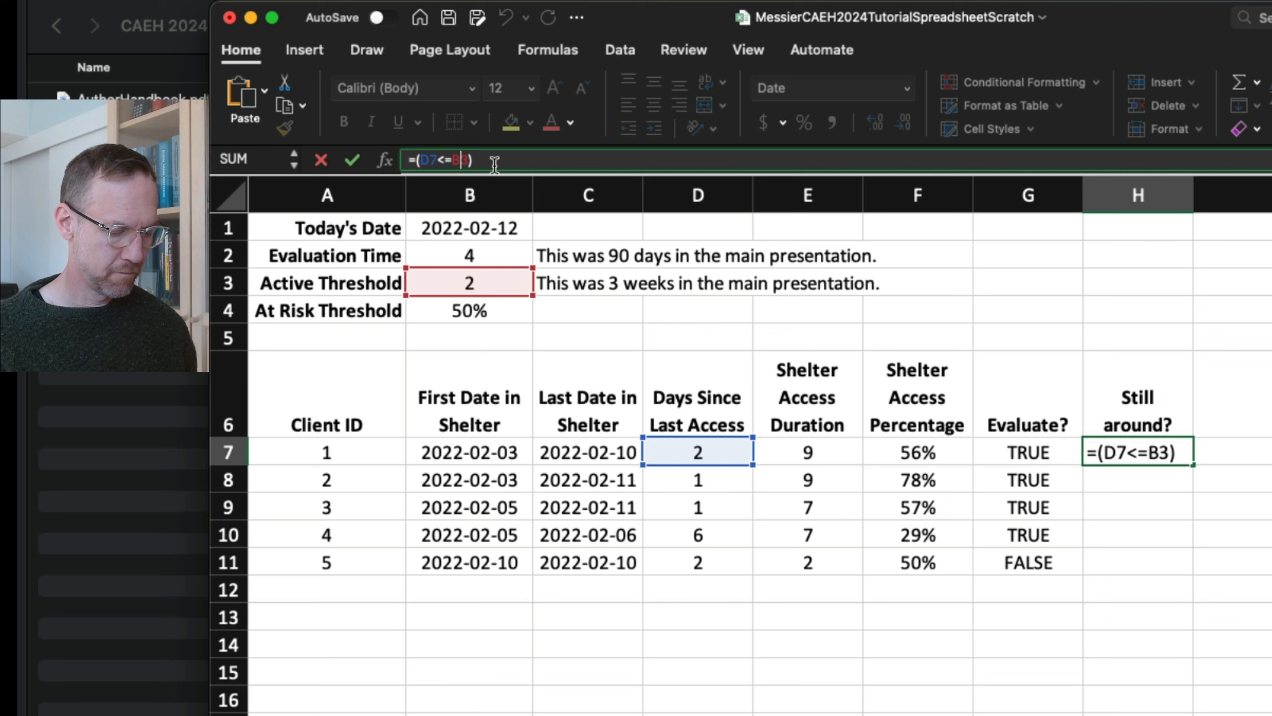
{"action": "type", "text": "$"}
{"action": "key", "text": "Return"}
{"action": "key", "text": "Up"}
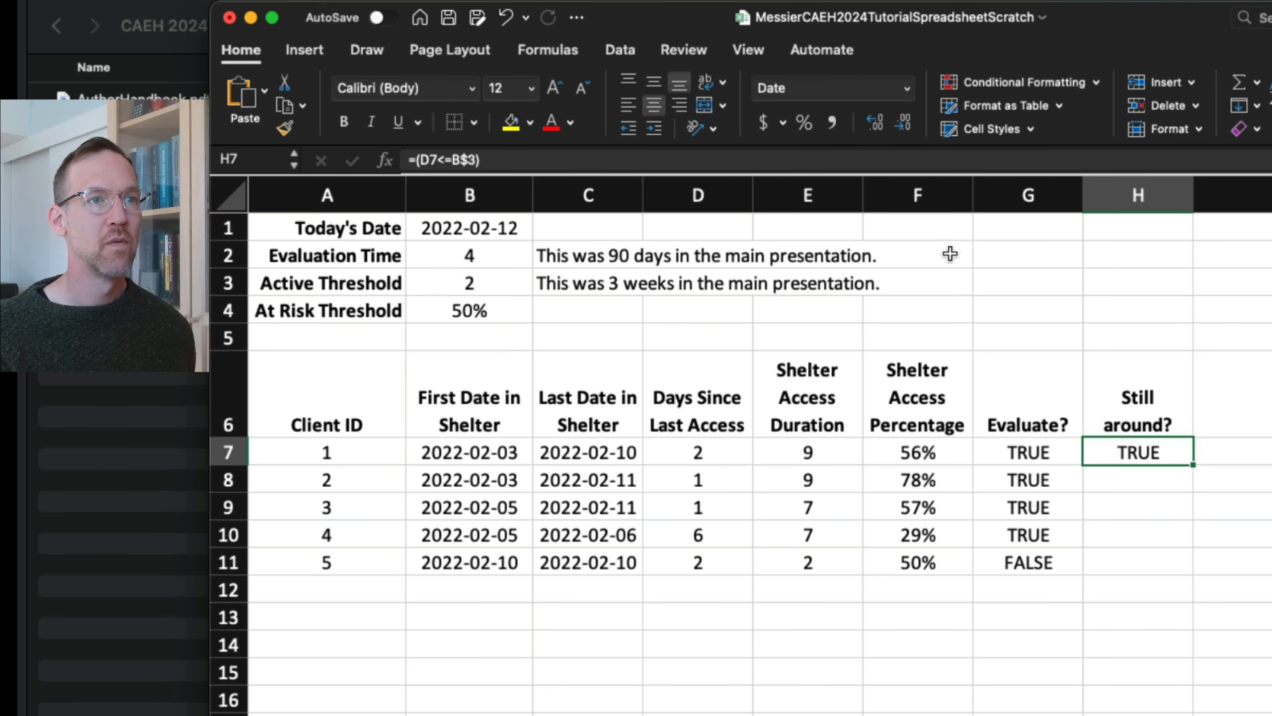
{"action": "left_click_drag", "start_coordinate": [1191, 467], "coordinate": [1181, 569]}
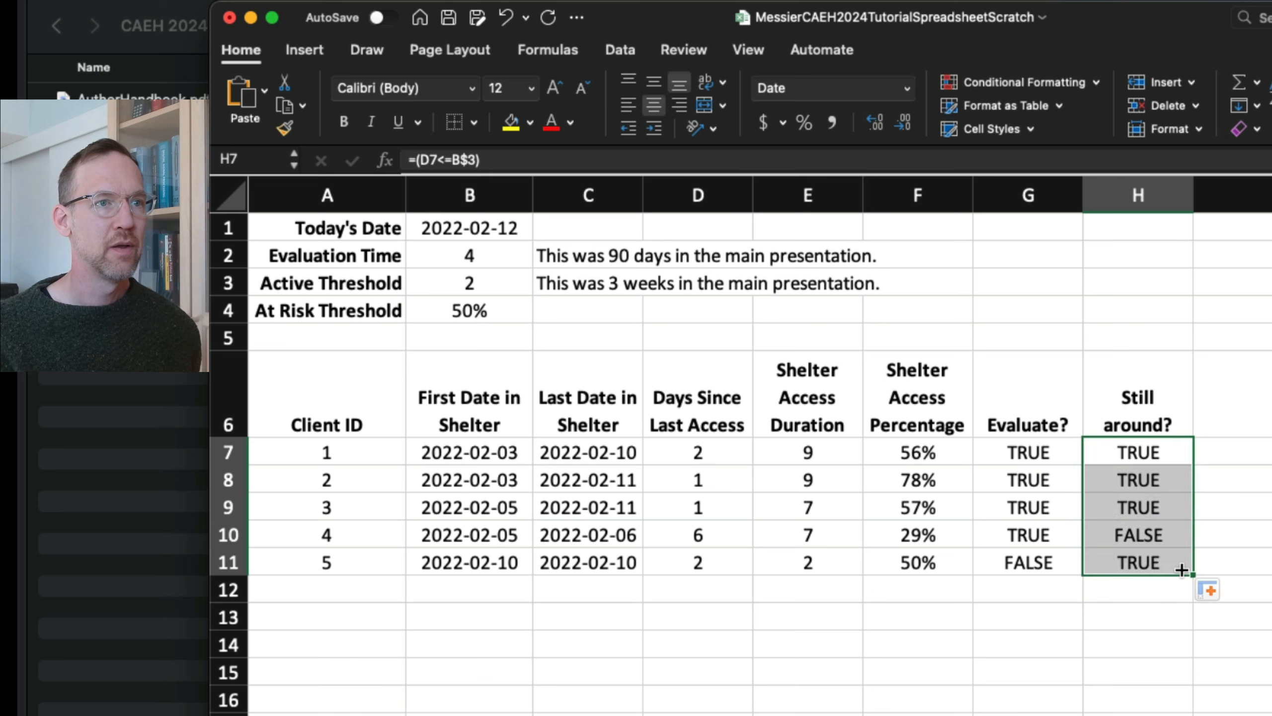
{"action": "left_click", "coordinate": [711, 538]}
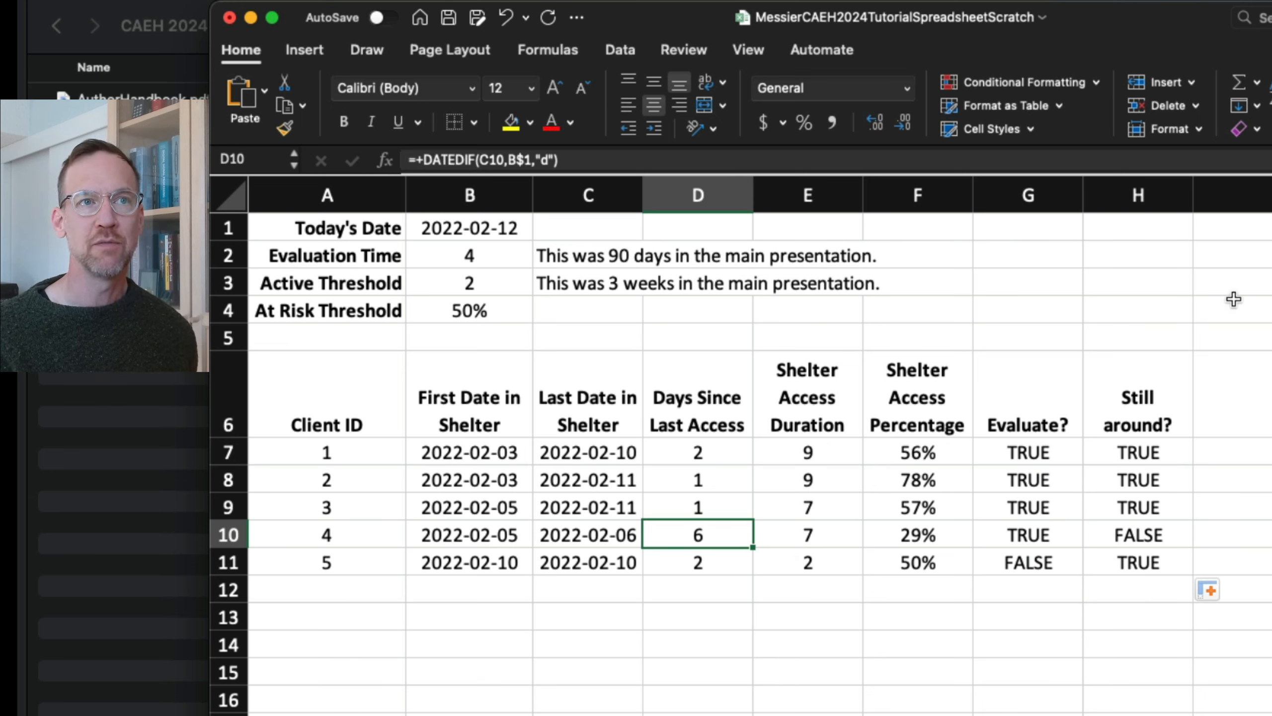
Narrow column I to about the width of the neighbouring column H
{"action": "left_click", "coordinate": [1232, 194]}
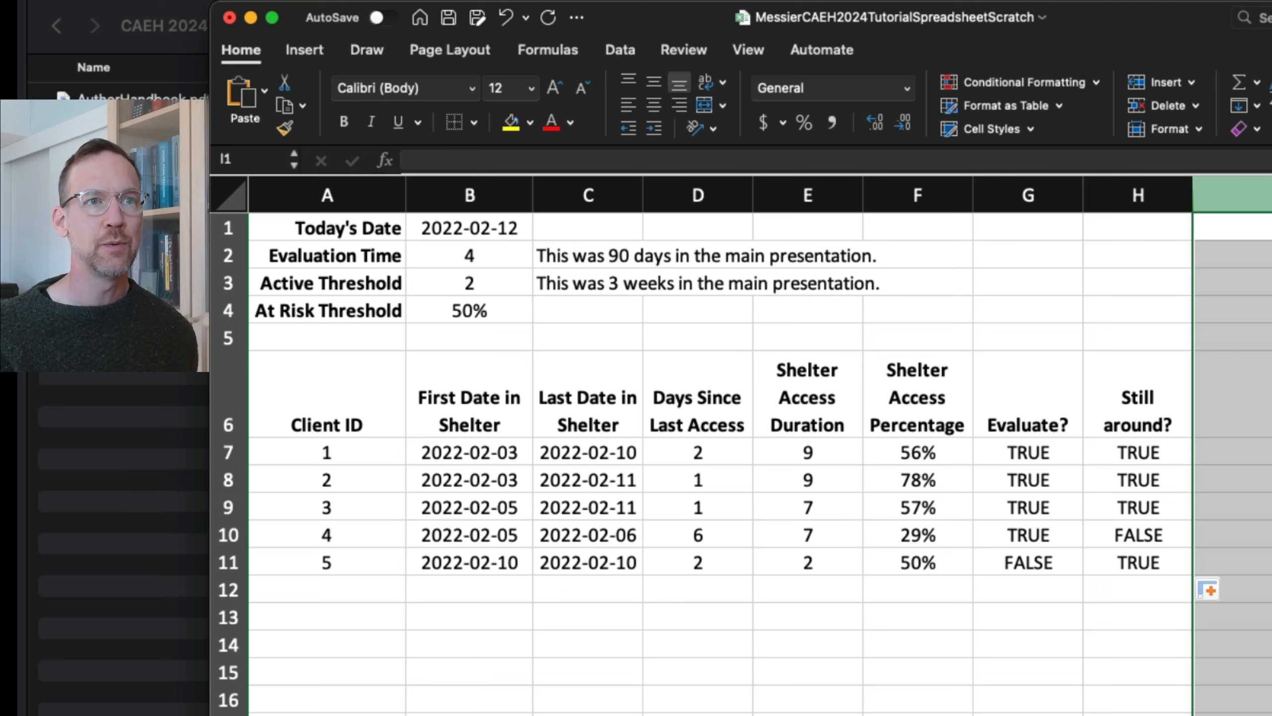
{"action": "left_click", "coordinate": [1269, 423]}
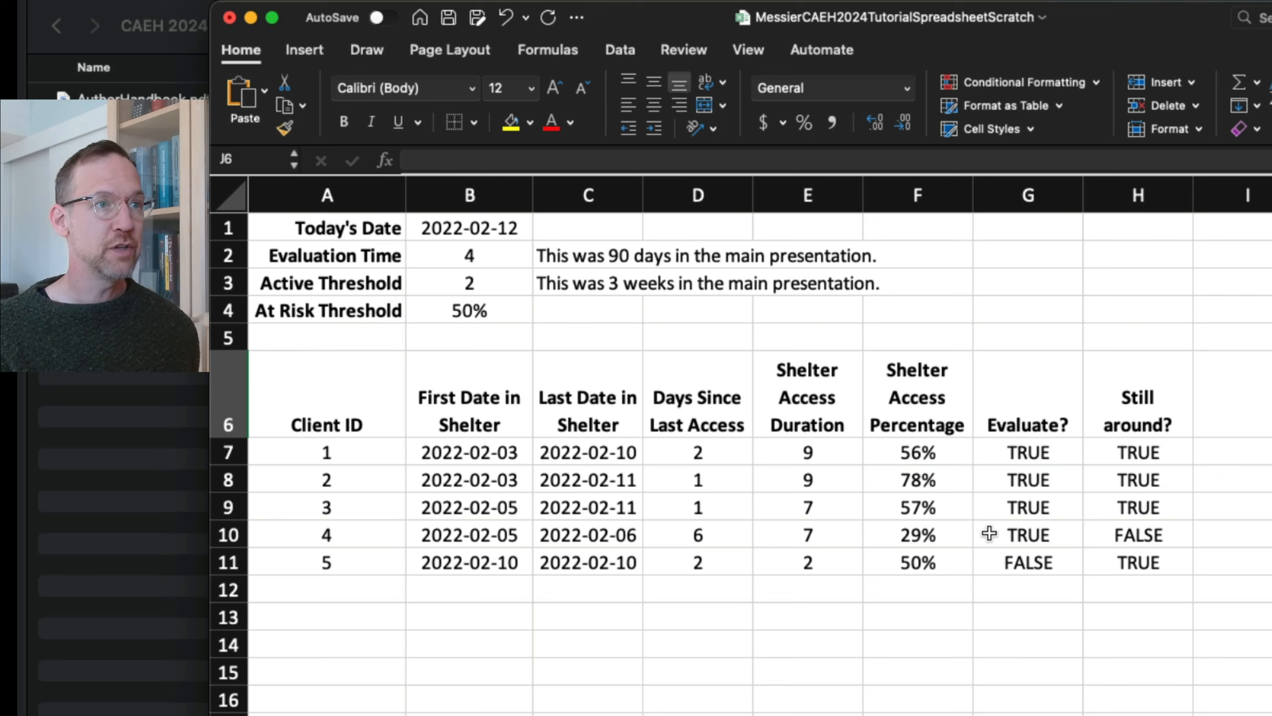
Review client 1's Shelter Access Percentage, Evaluate? and Still around? cells alongside the At Risk Threshold and Evaluation Time parameters
{"action": "left_click", "coordinate": [917, 454]}
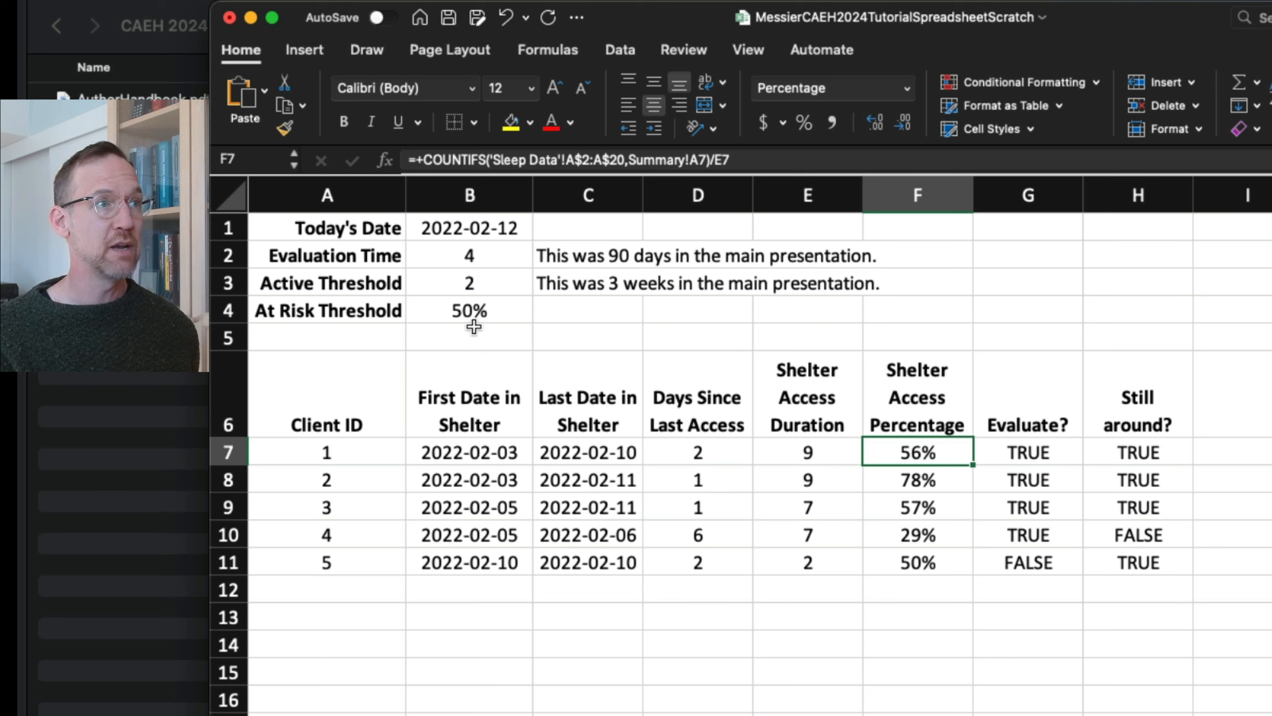
{"action": "left_click", "coordinate": [466, 311]}
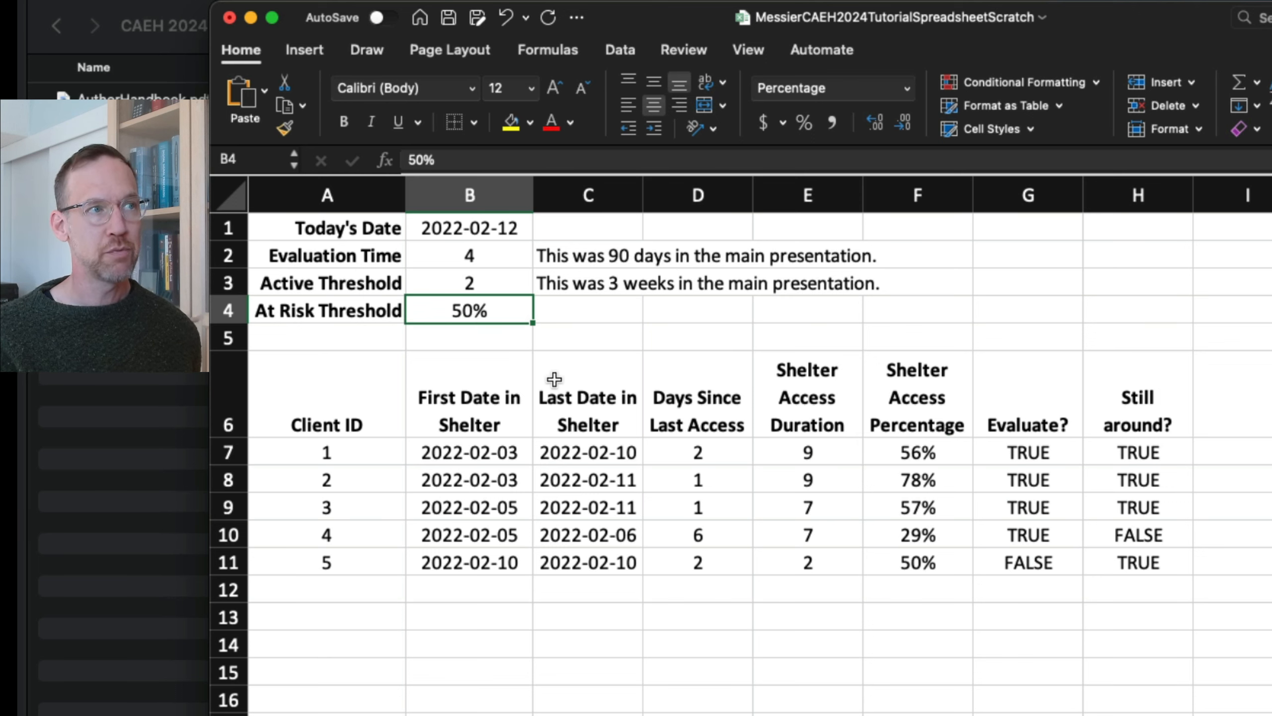
{"action": "left_click", "coordinate": [1015, 453]}
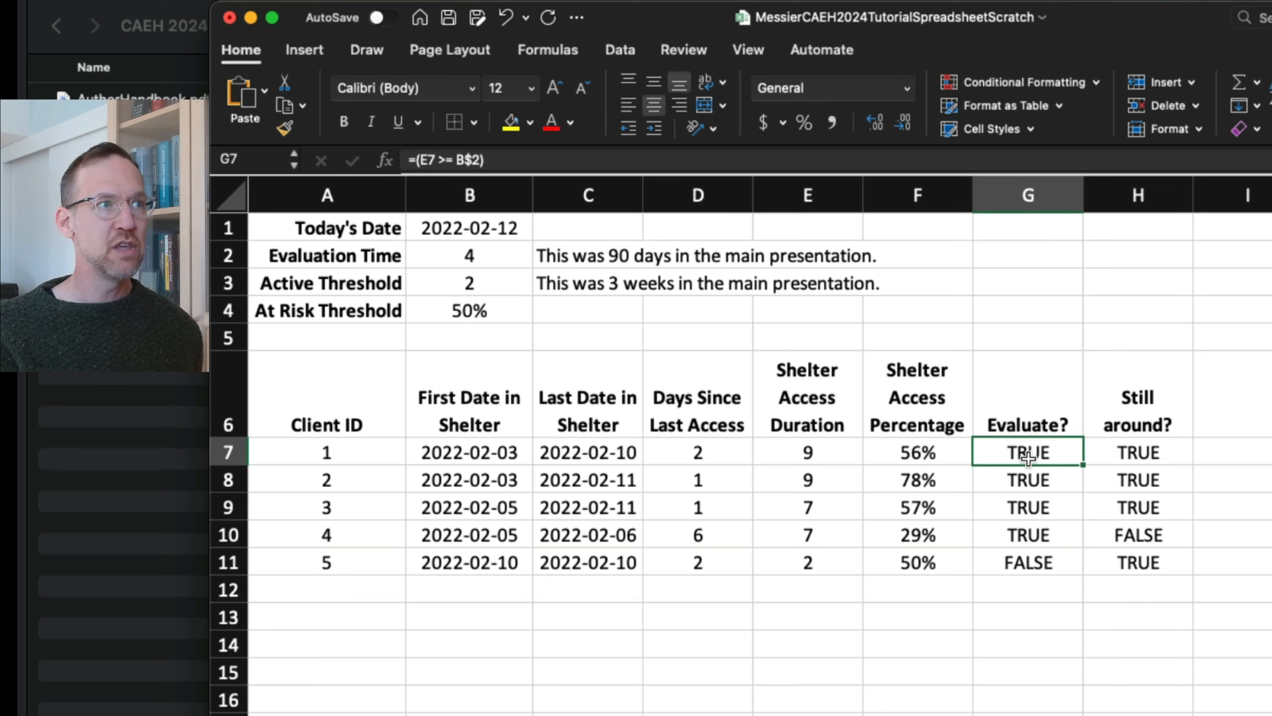
{"action": "left_click", "coordinate": [471, 259]}
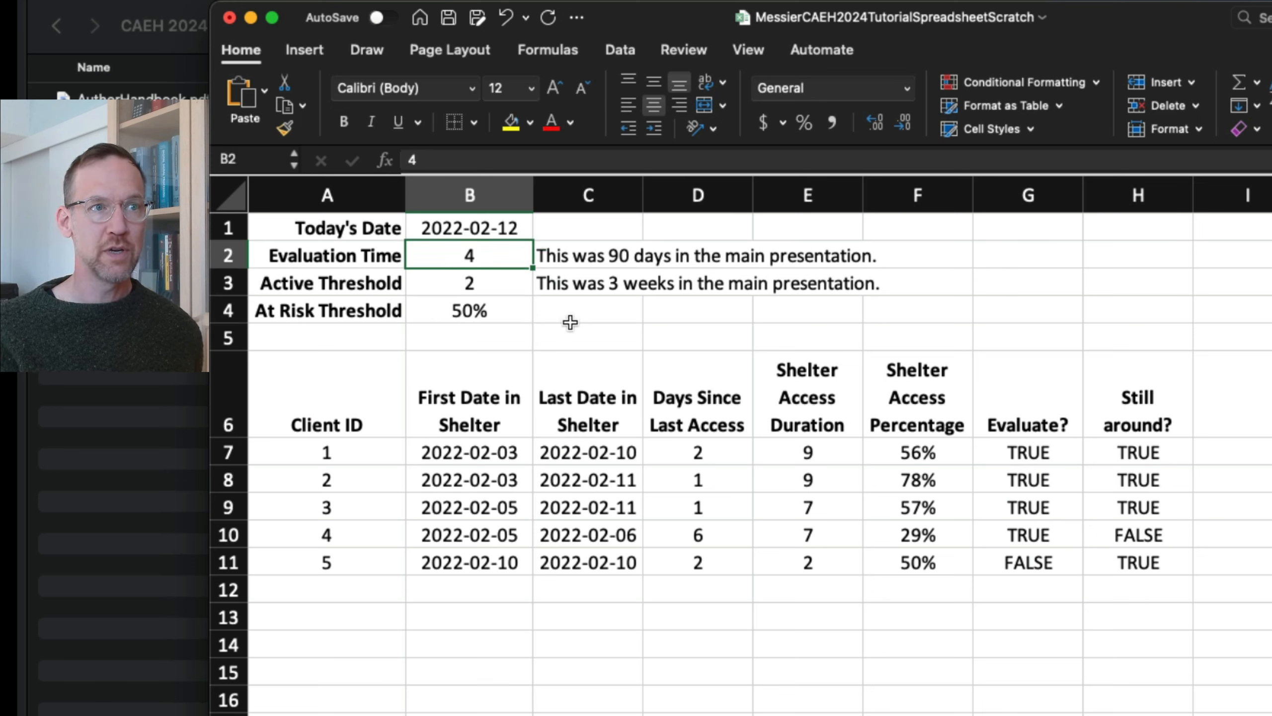
{"action": "left_click", "coordinate": [1045, 456]}
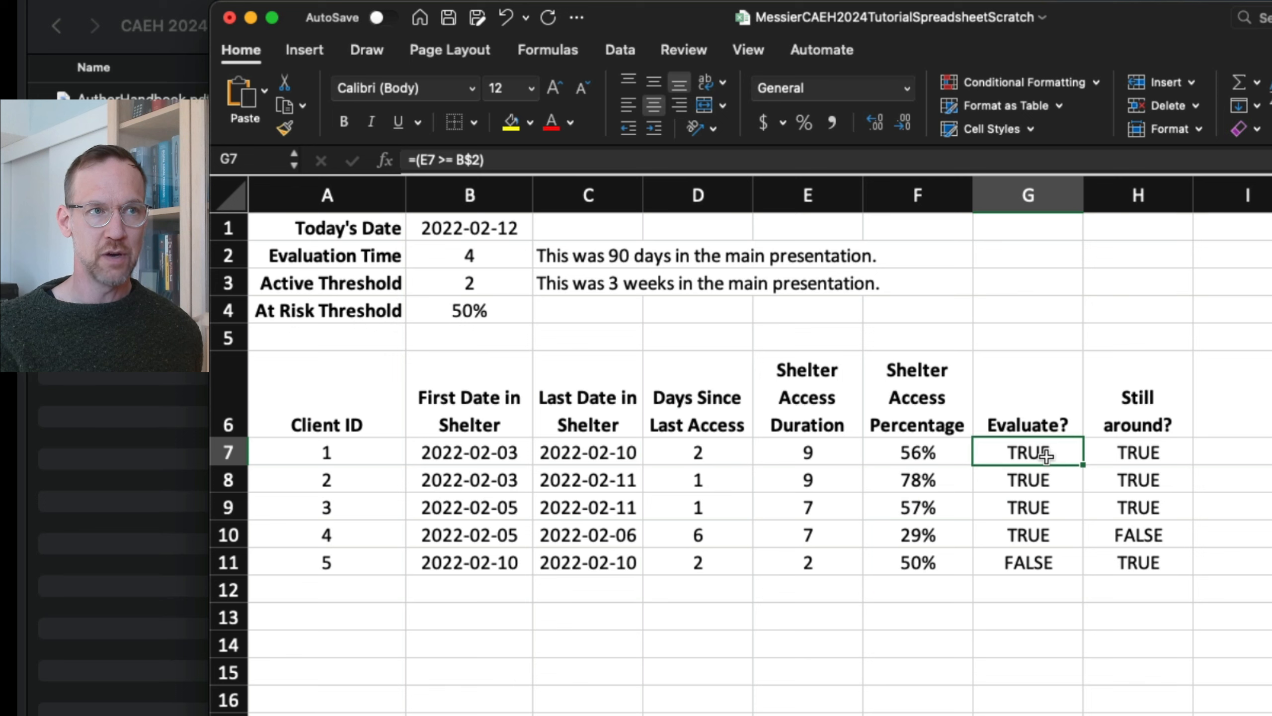
{"action": "left_click", "coordinate": [1141, 454]}
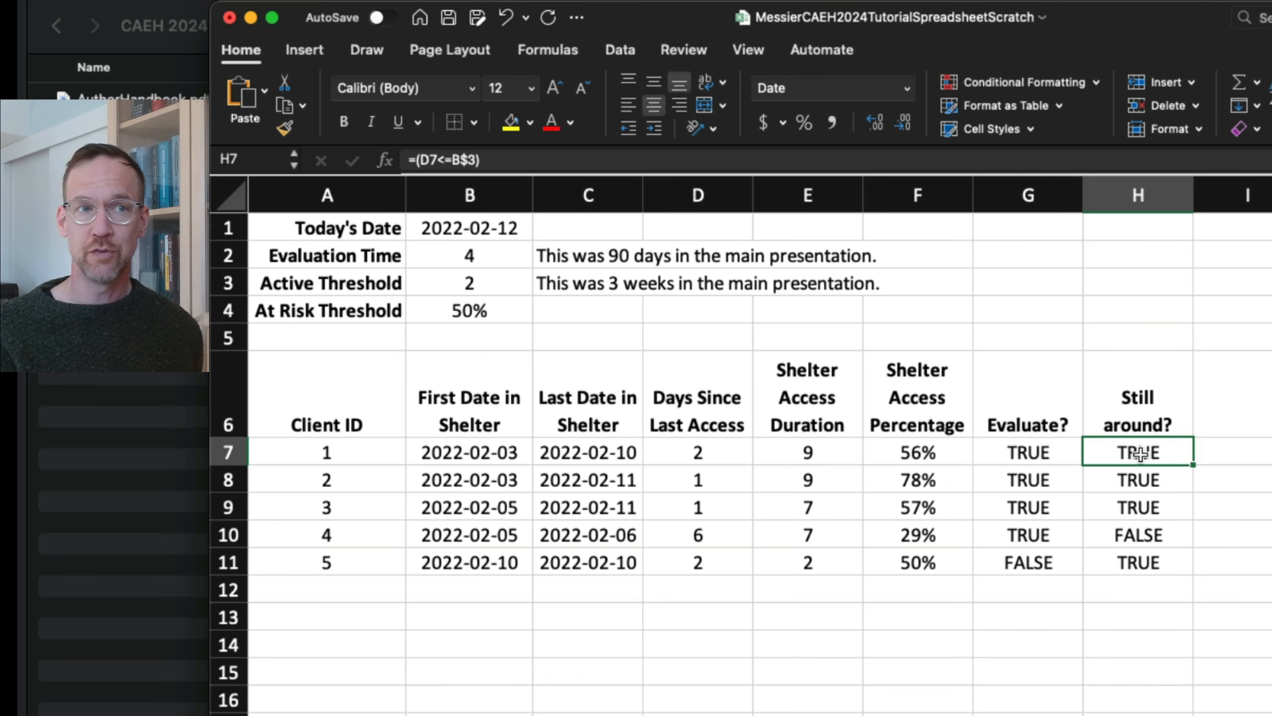
Add the column header "At risk?" in I6, beside Still around?
{"action": "left_click", "coordinate": [1233, 426]}
{"action": "key", "text": "super+a"}
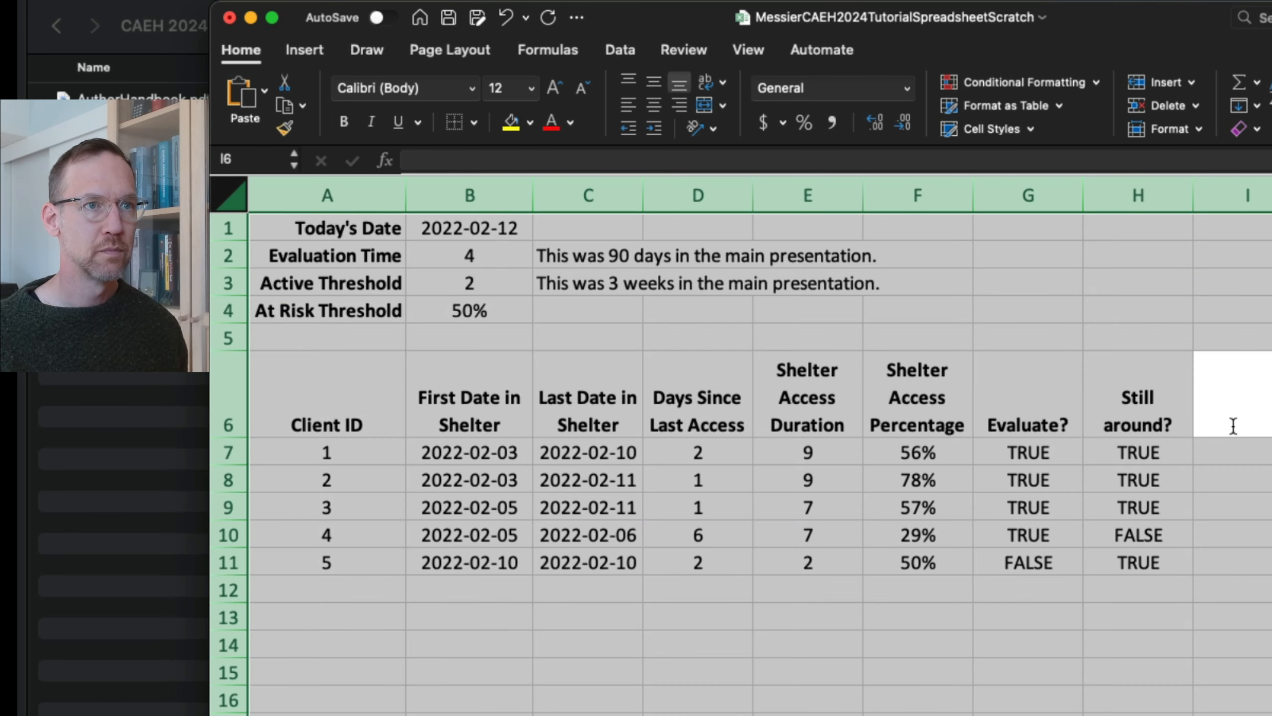
{"action": "left_click", "coordinate": [1262, 414]}
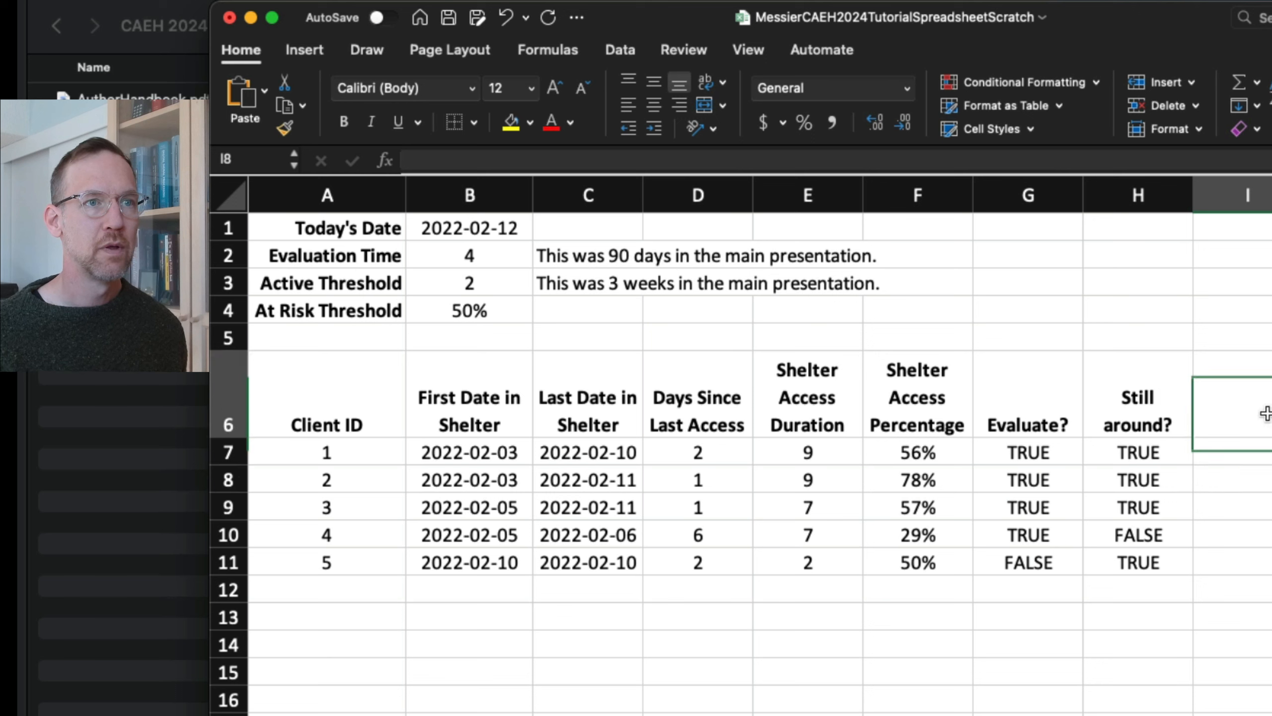
{"action": "type", "text": "t"}
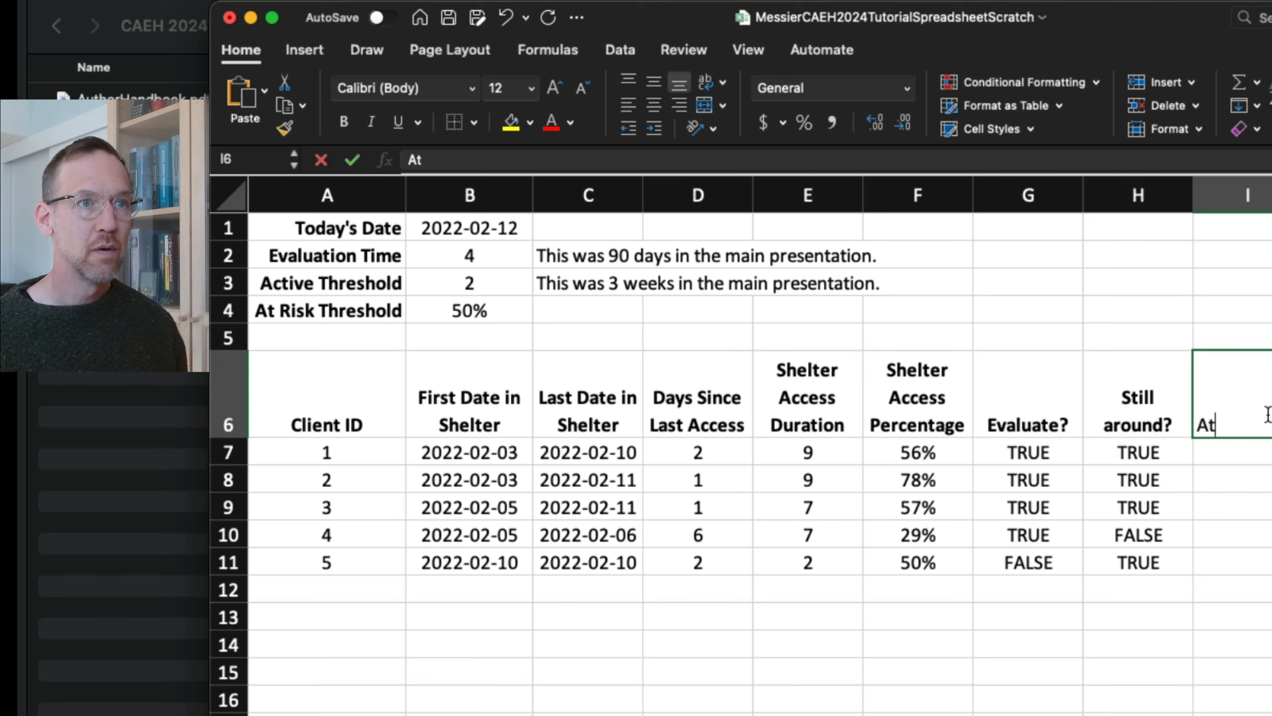
{"action": "type", "text": " risk?"}
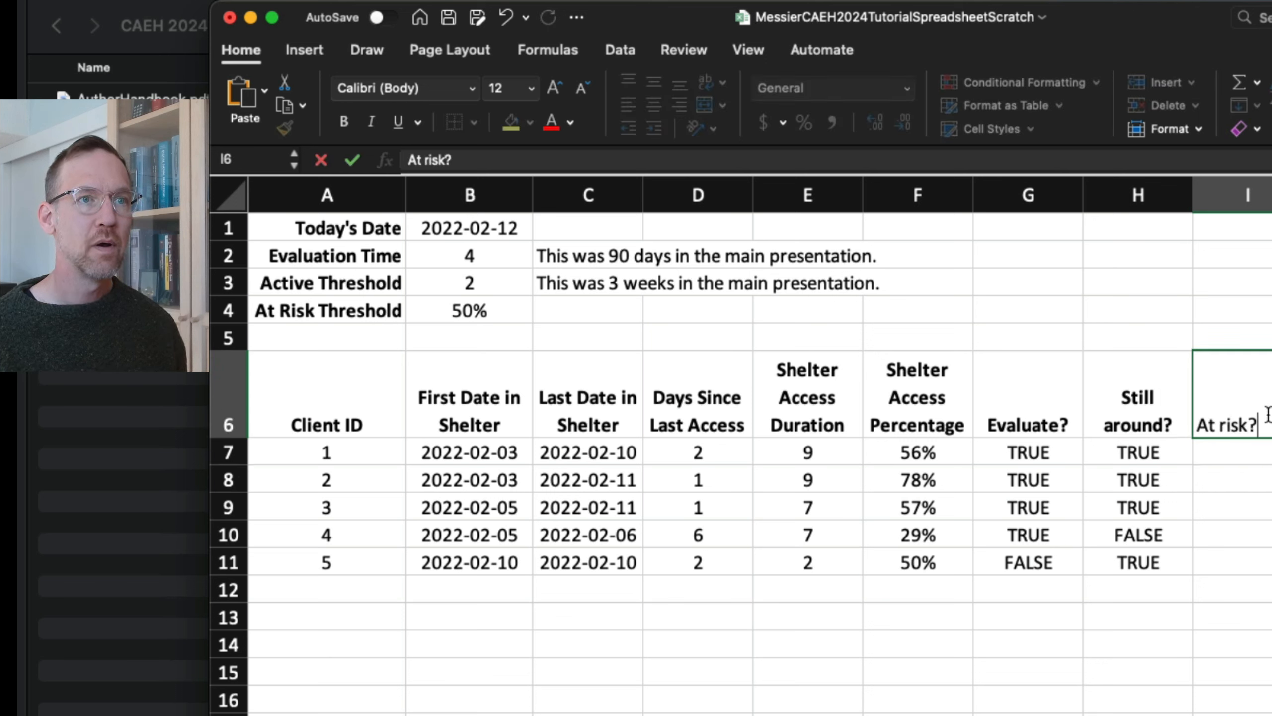
{"action": "key", "text": "Return"}
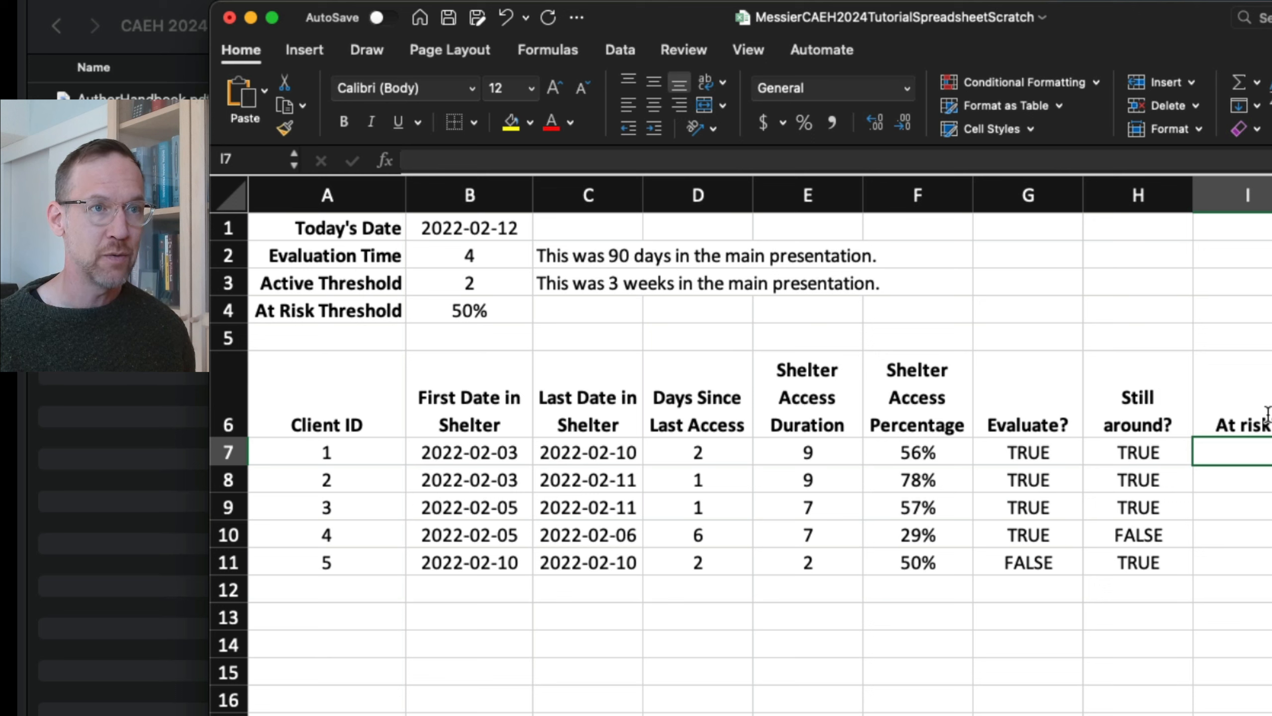
Enter the formula +AND(F7>=B4,G7,H7) in I7 to combine client 1's access percentage test with the Evaluate? and Still around? tests
{"action": "type", "text": "+and("}
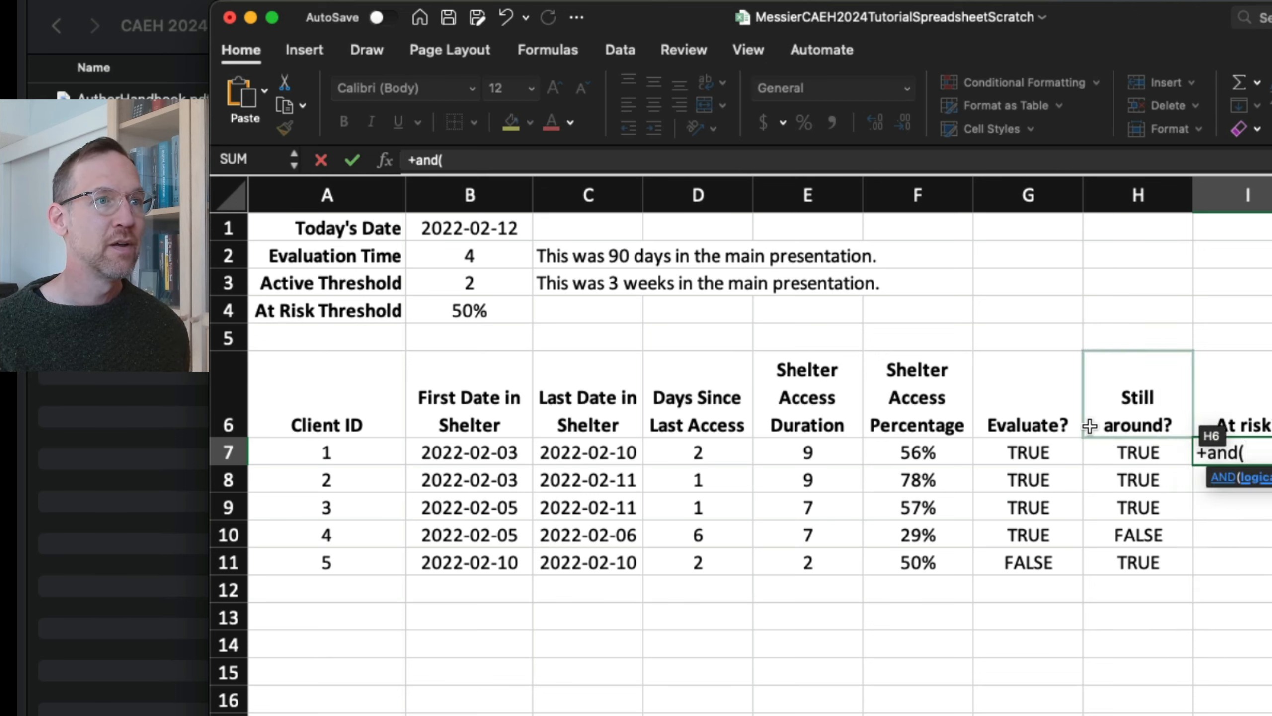
{"action": "left_click", "coordinate": [940, 456]}
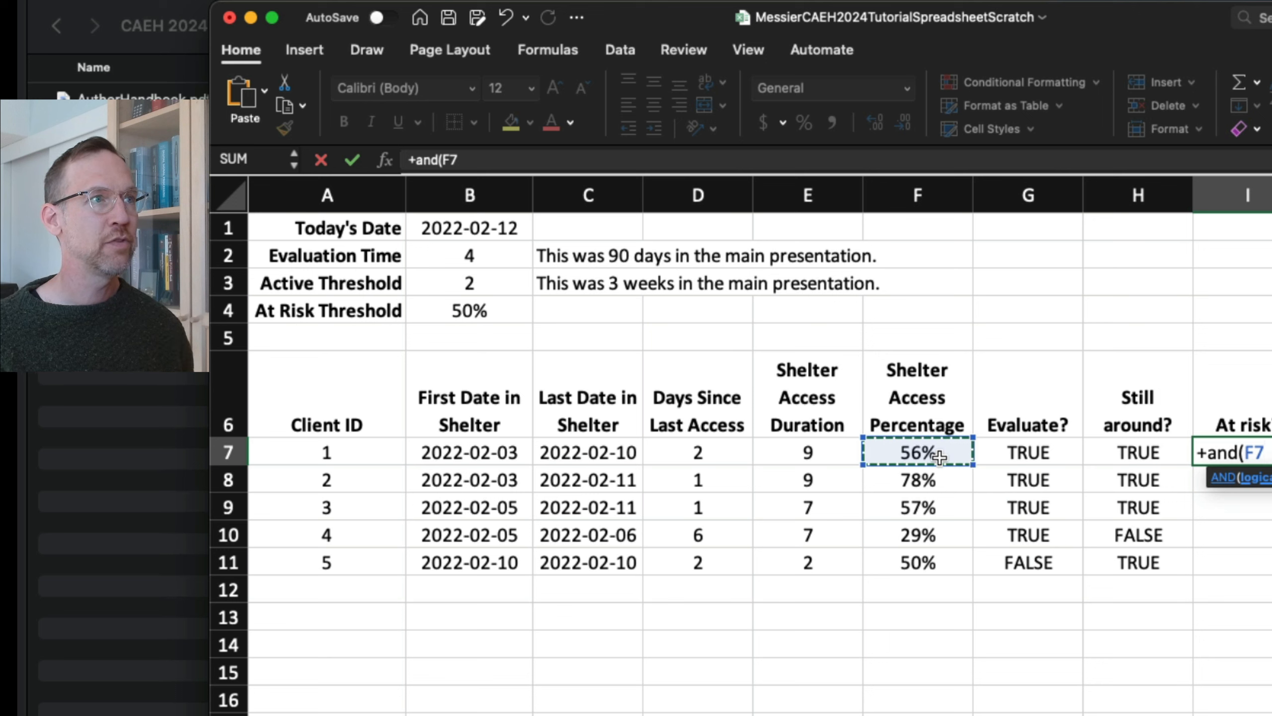
{"action": "type", "text": ">"}
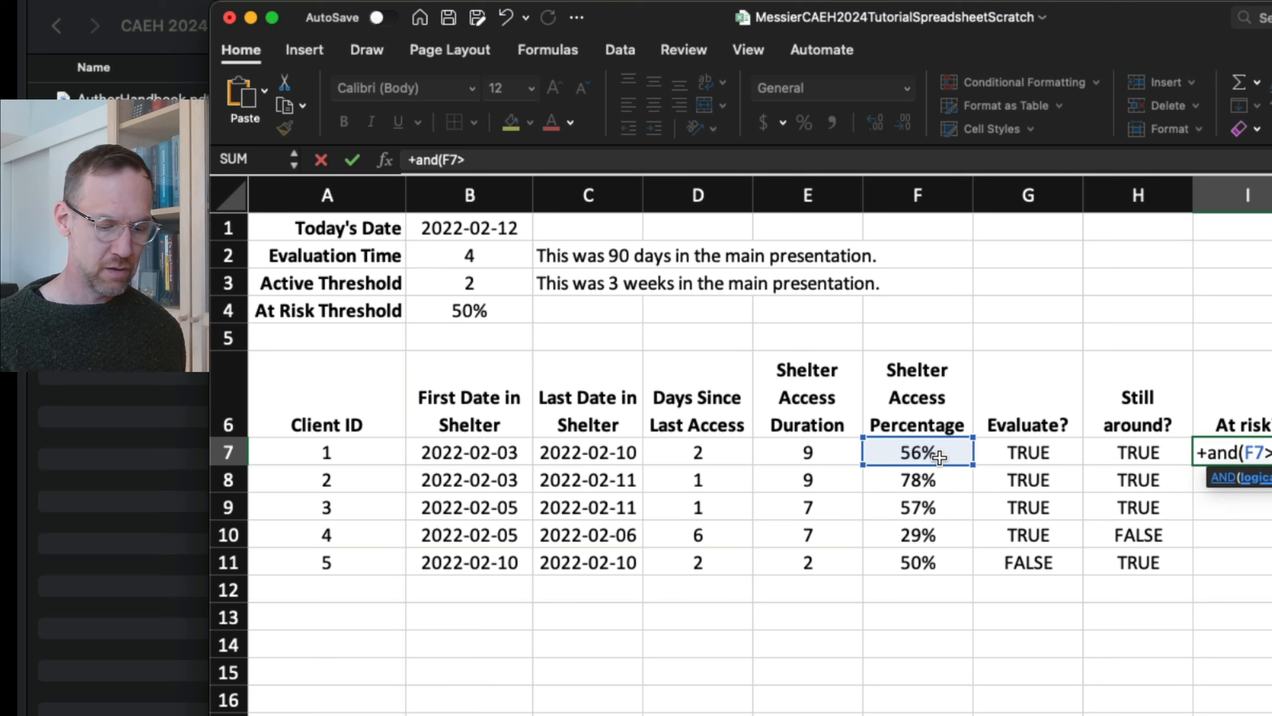
{"action": "type", "text": "="}
{"action": "left_click", "coordinate": [522, 311]}
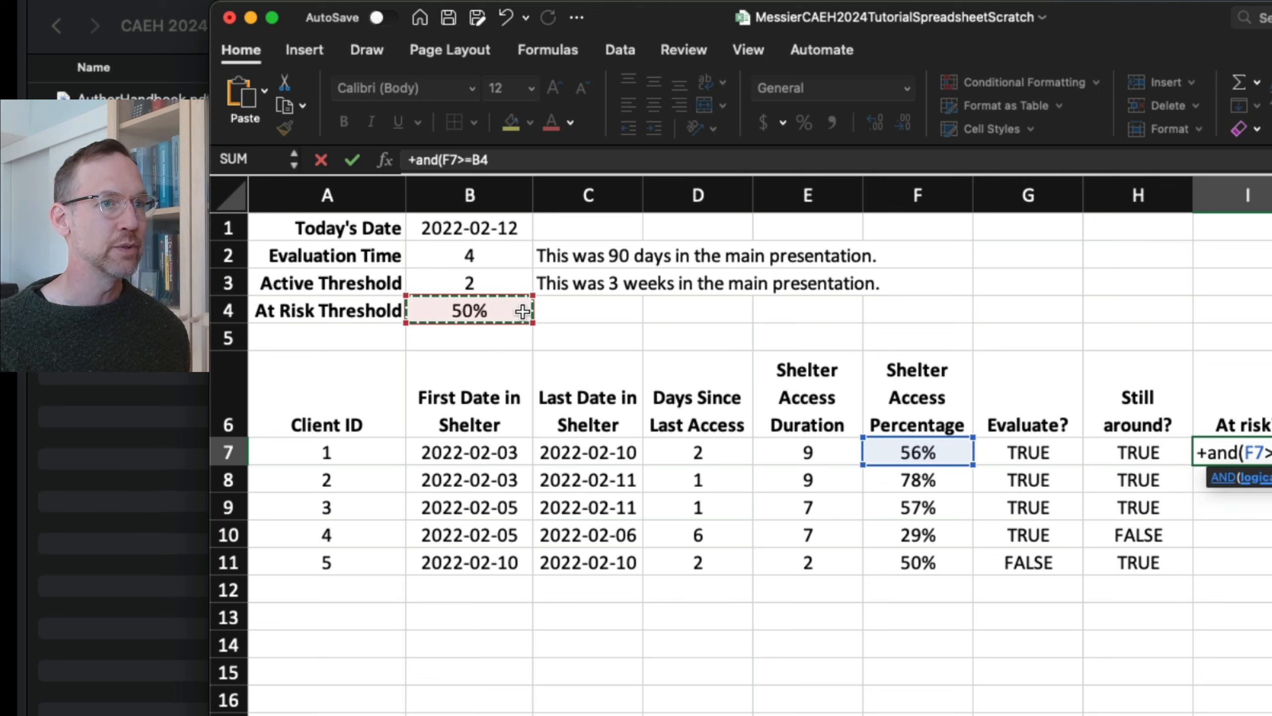
{"action": "type", "text": ","}
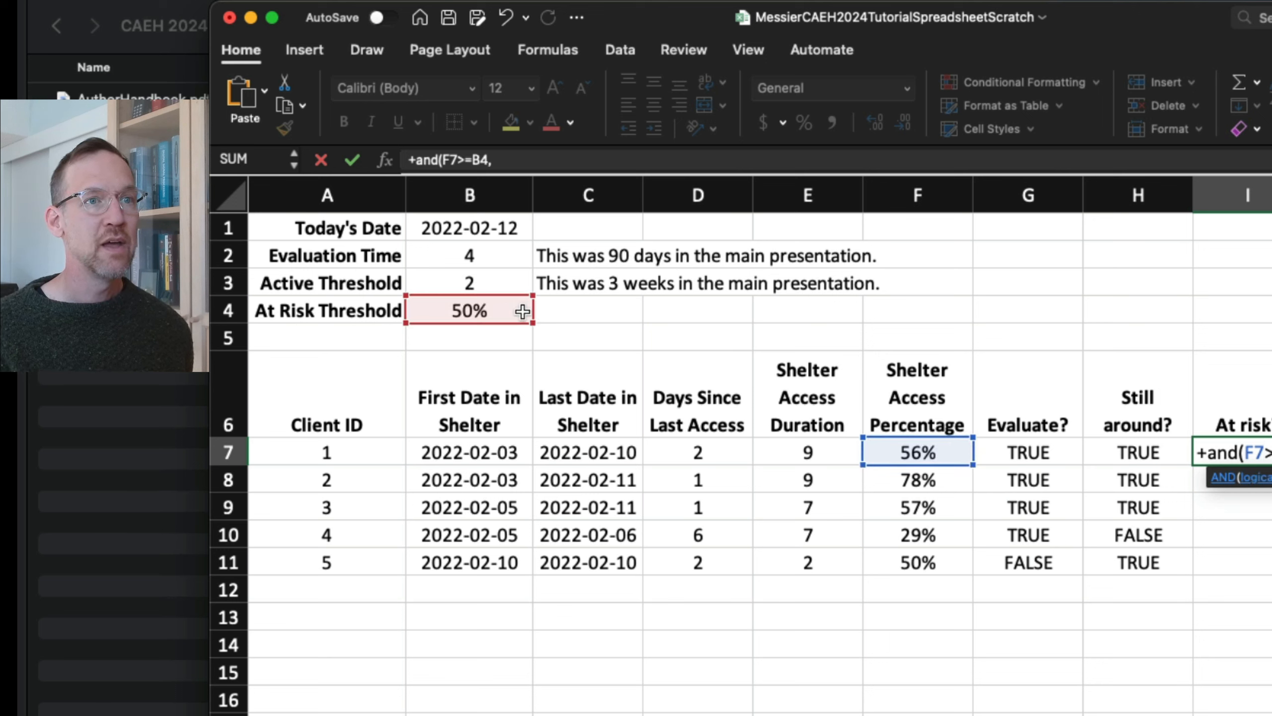
{"action": "left_click", "coordinate": [1035, 457]}
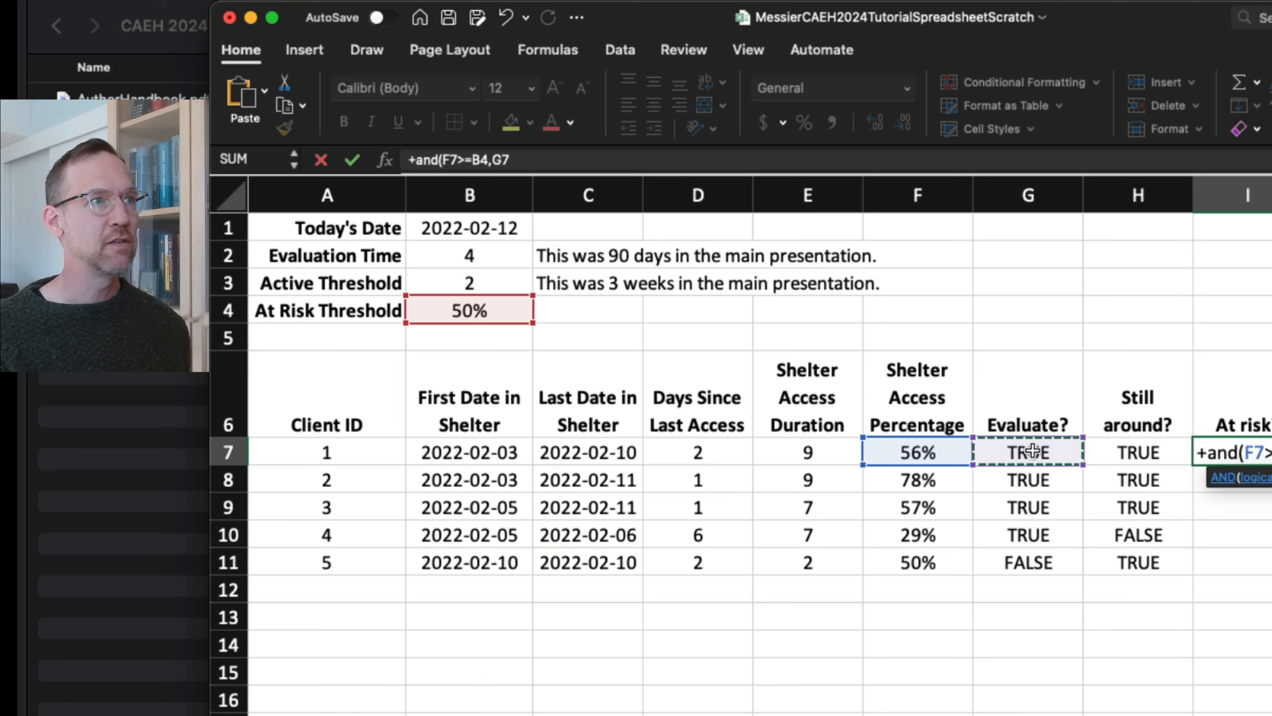
{"action": "type", "text": ","}
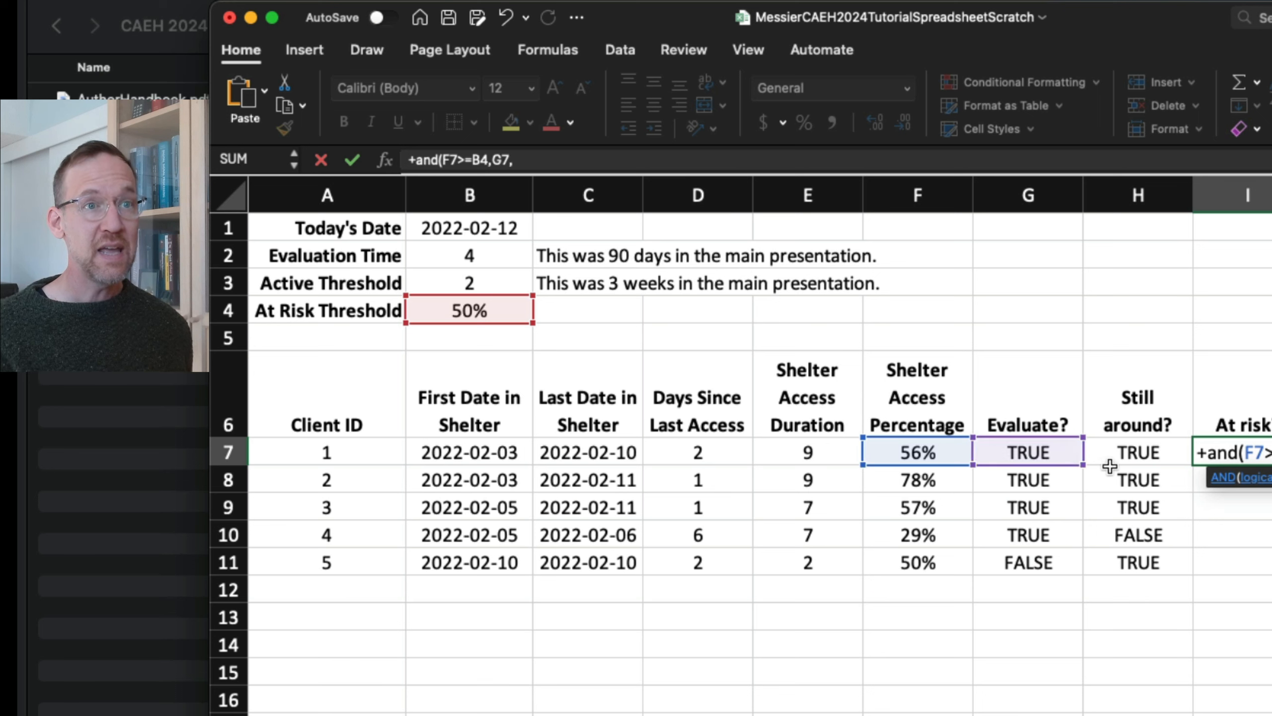
{"action": "left_click", "coordinate": [1122, 450]}
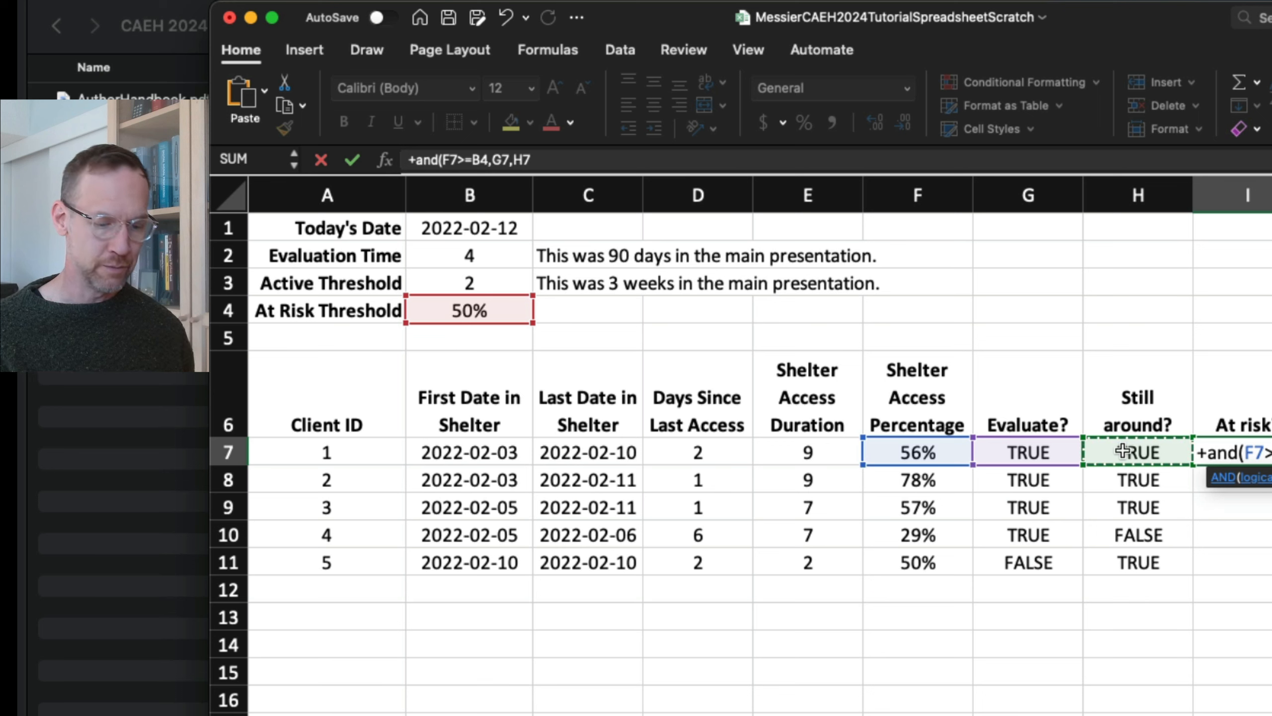
{"action": "type", "text": ")"}
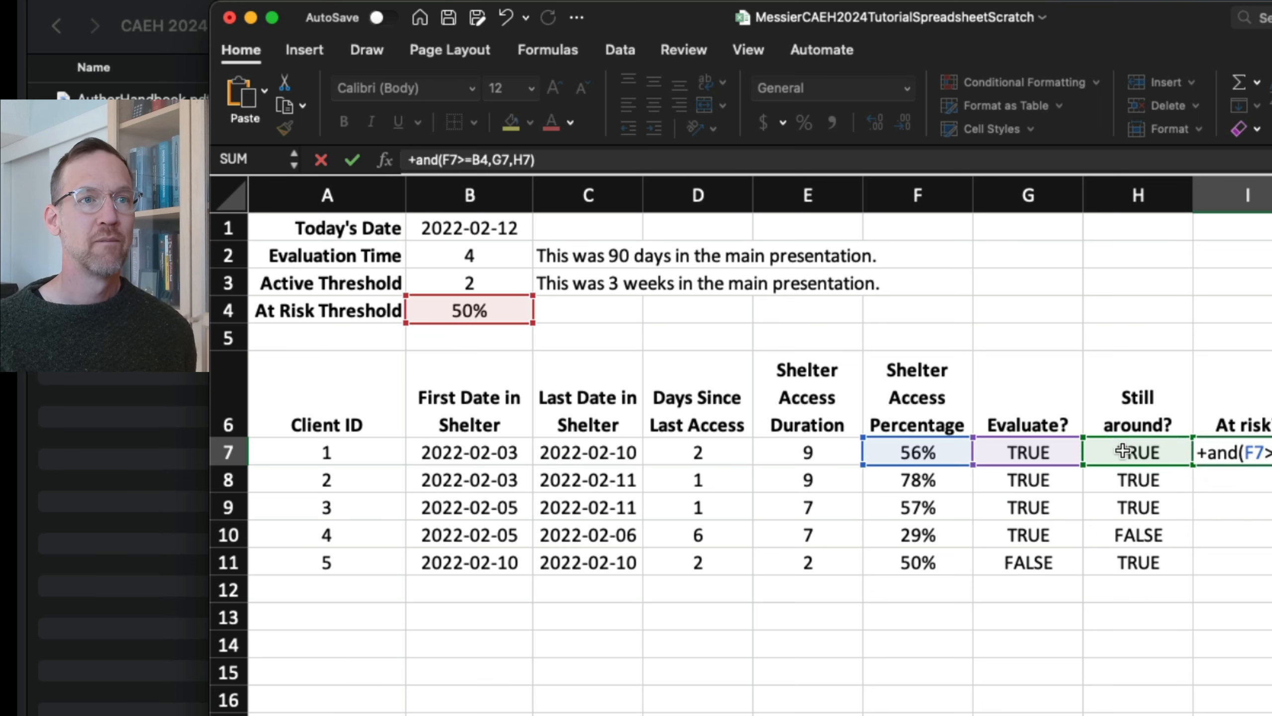
{"action": "key", "text": "Return"}
Lock the At Risk Threshold row in I7 so the formula reads =+AND(F7>=B$4,G7,H7)
{"action": "key", "text": "Up"}
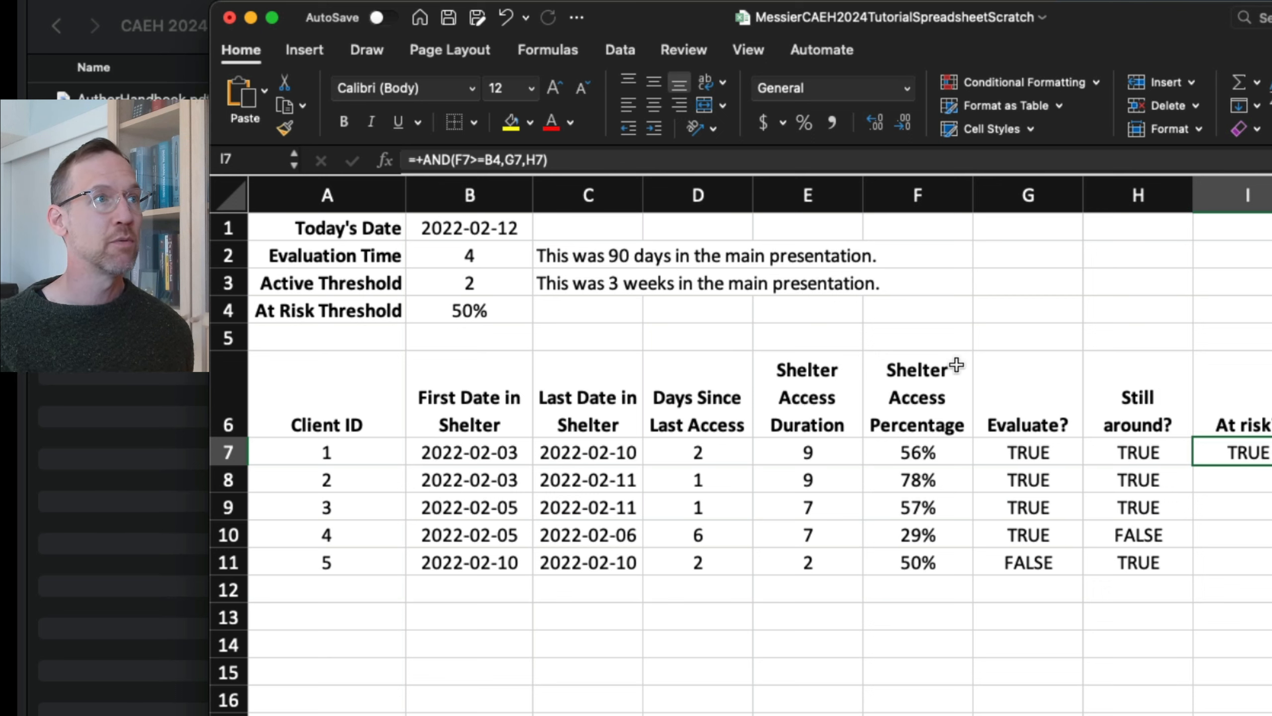
{"action": "left_click", "coordinate": [495, 160]}
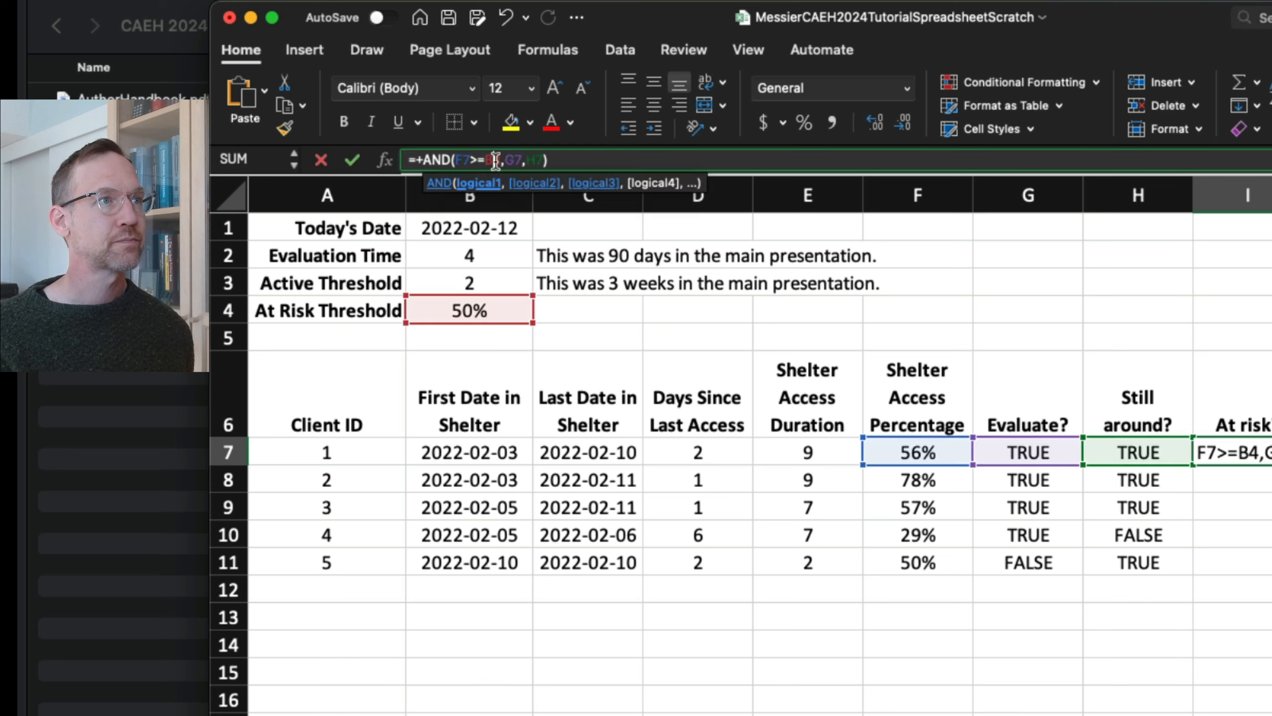
{"action": "type", "text": "$"}
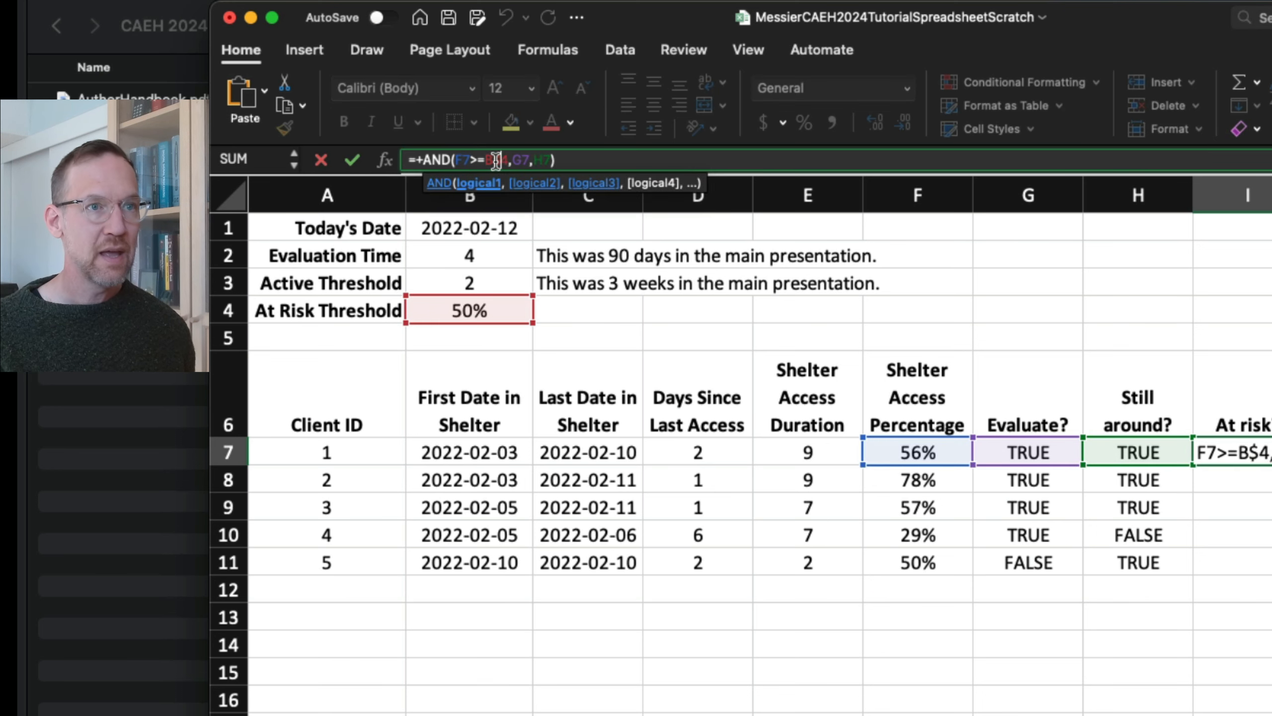
{"action": "key", "text": "Return"}
{"action": "key", "text": "Up"}
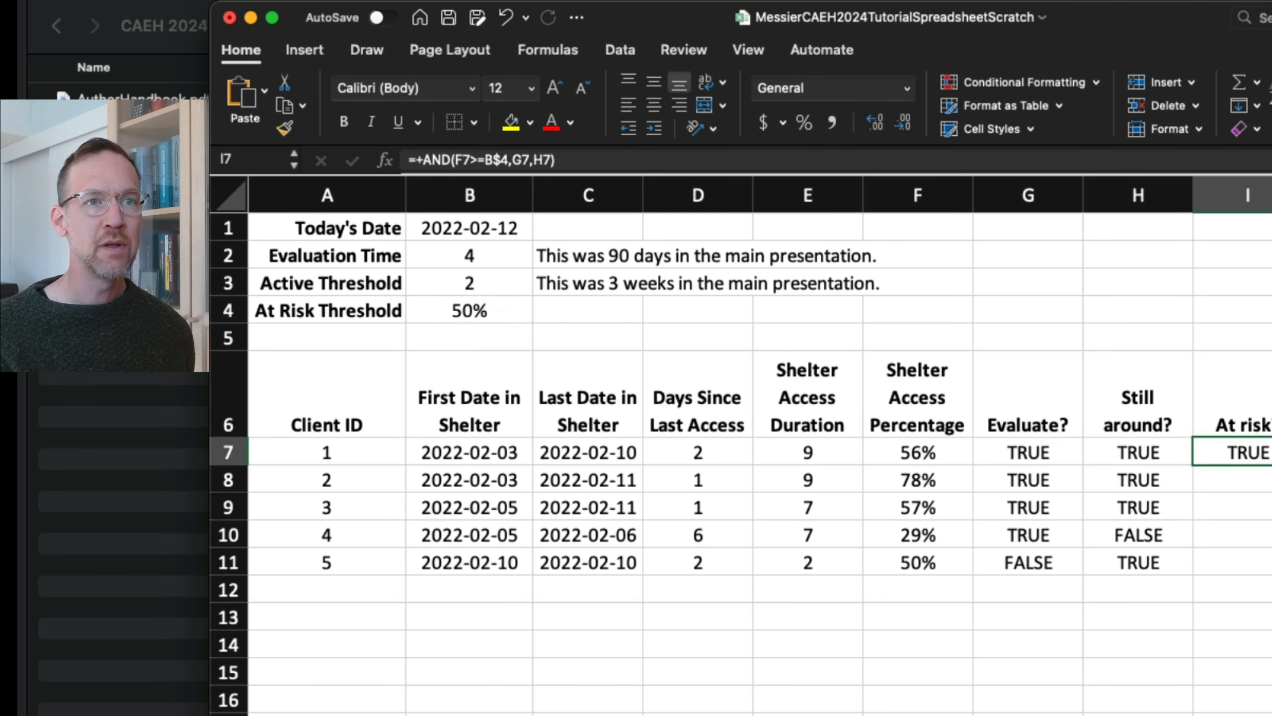
Fill the At risk? formula from I7 down through I11 for the remaining clients
{"action": "key", "text": "shift+Down"}
{"action": "key", "text": "shift+Down"}
{"action": "key", "text": "shift+Down"}
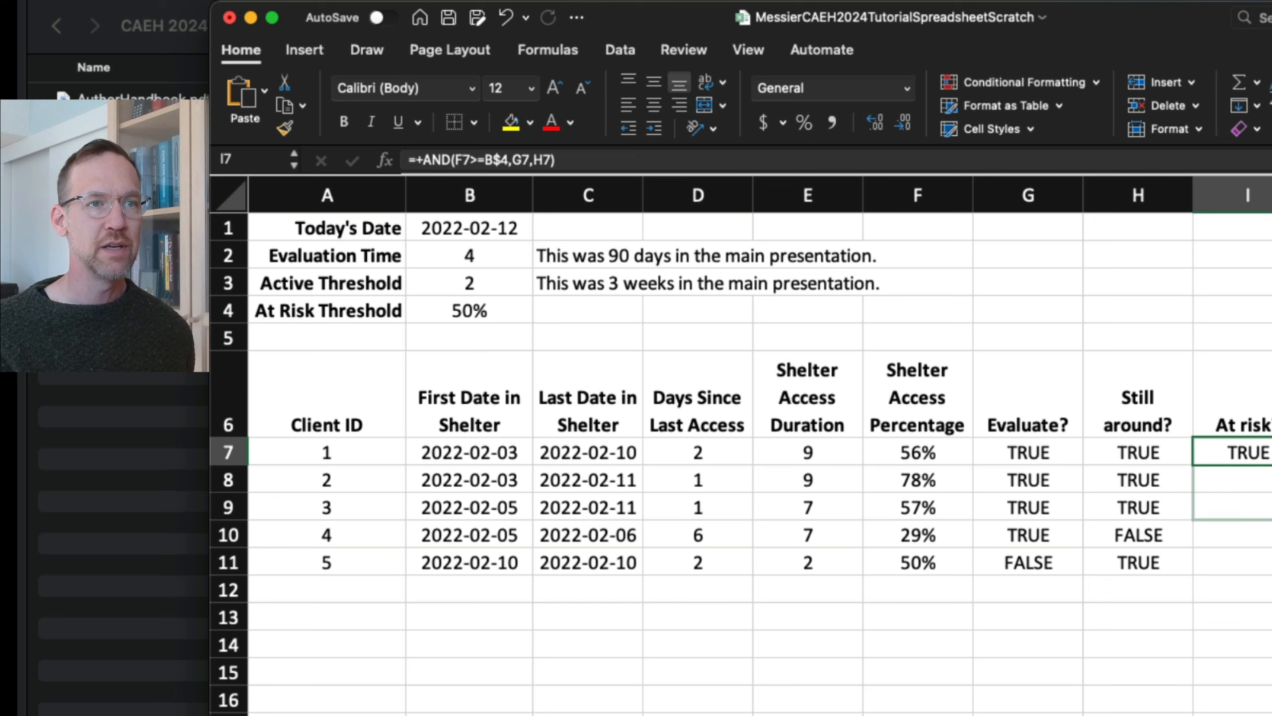
{"action": "key", "text": "shift+Down"}
{"action": "key", "text": "ctrl+d"}
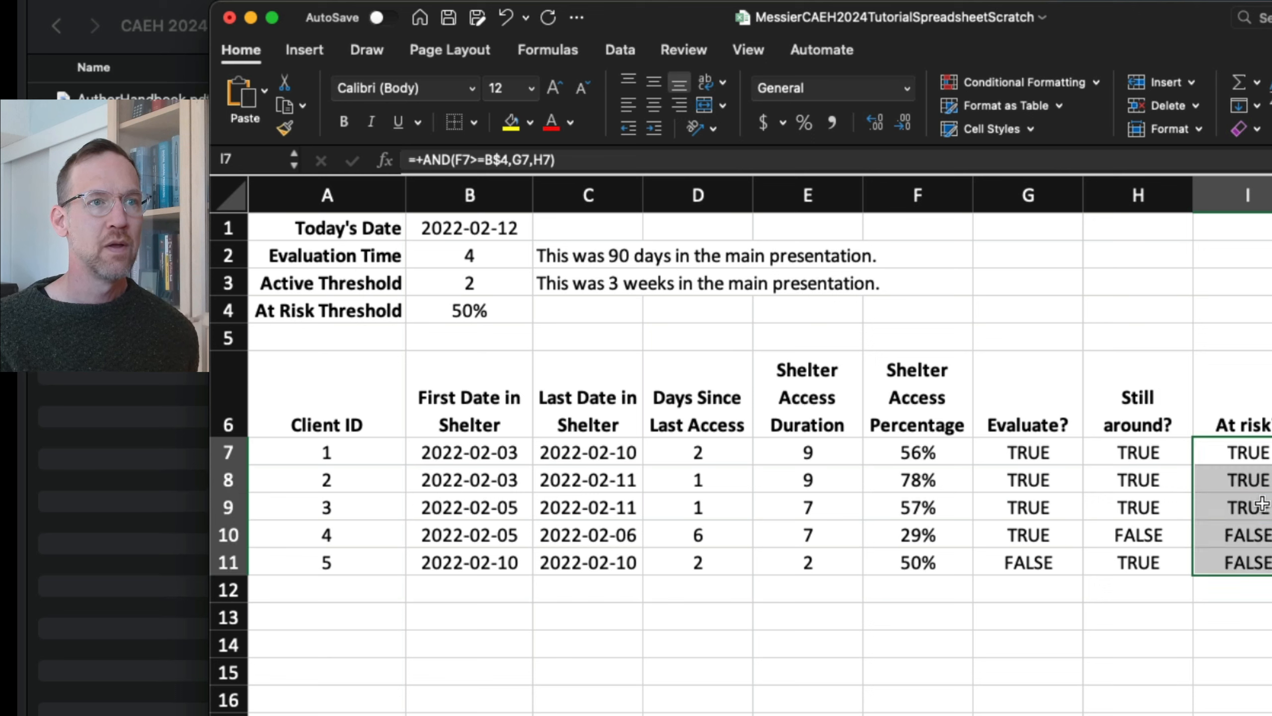
Examine the At risk? results for clients 2 to 5 against their access percentage, Evaluate?, Still around? and days since last access cells
{"action": "left_click", "coordinate": [1238, 483]}
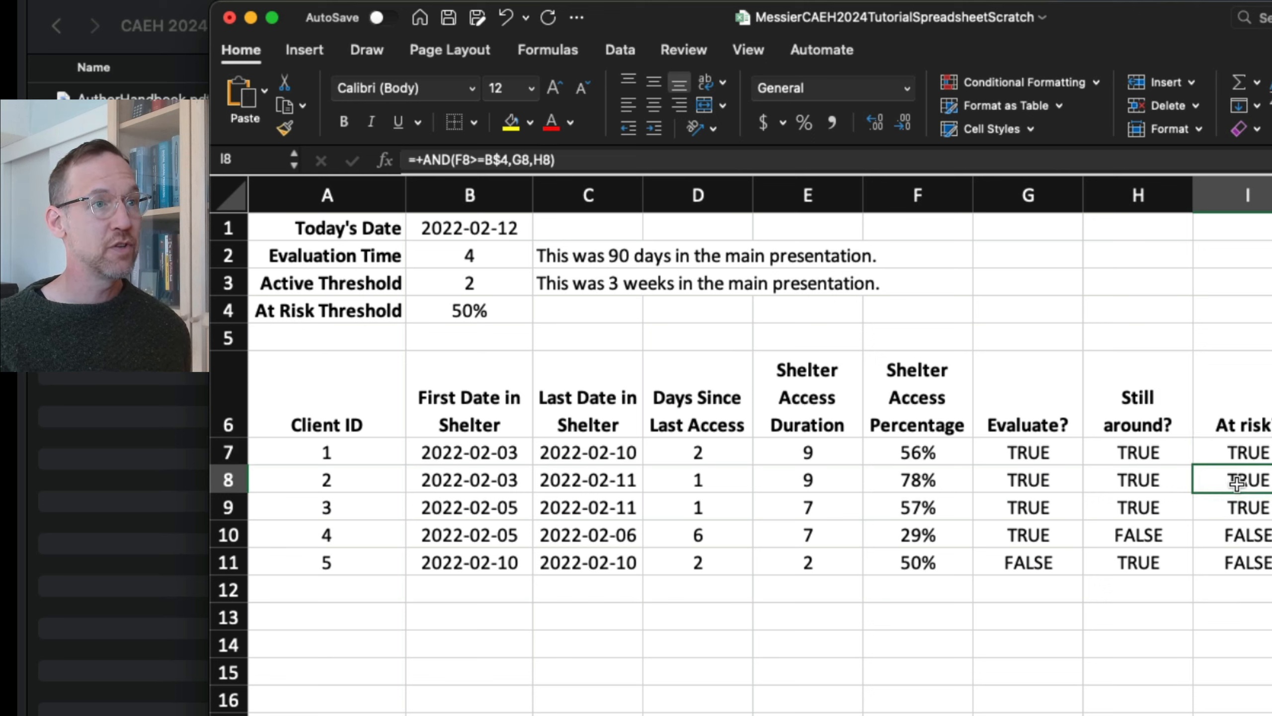
{"action": "left_click", "coordinate": [1021, 480]}
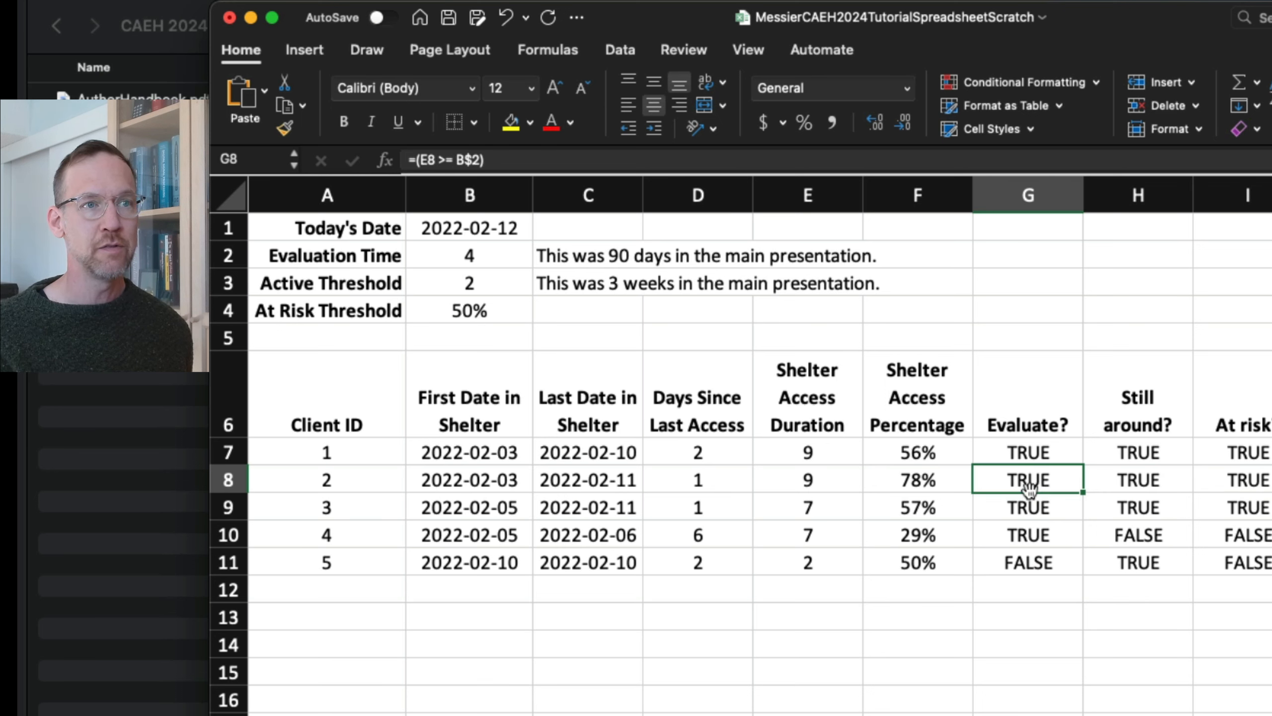
{"action": "key", "text": "Right"}
{"action": "left_click", "coordinate": [939, 480]}
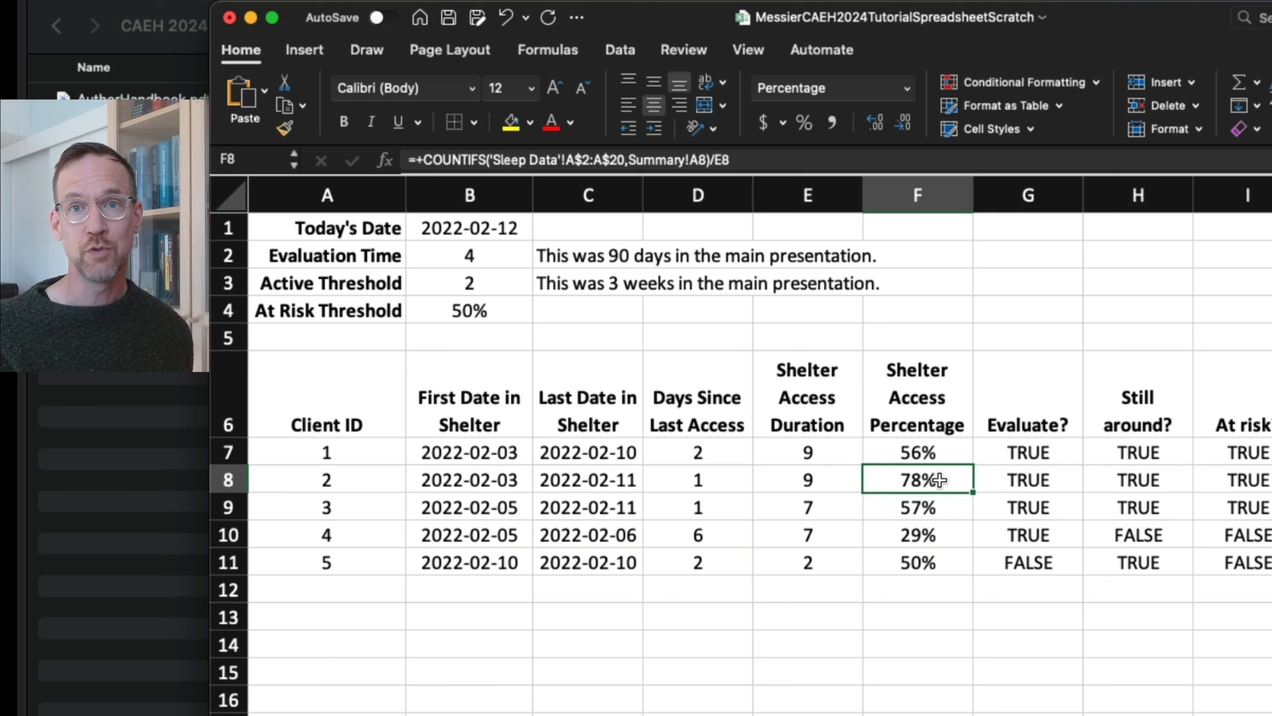
{"action": "left_click", "coordinate": [937, 514]}
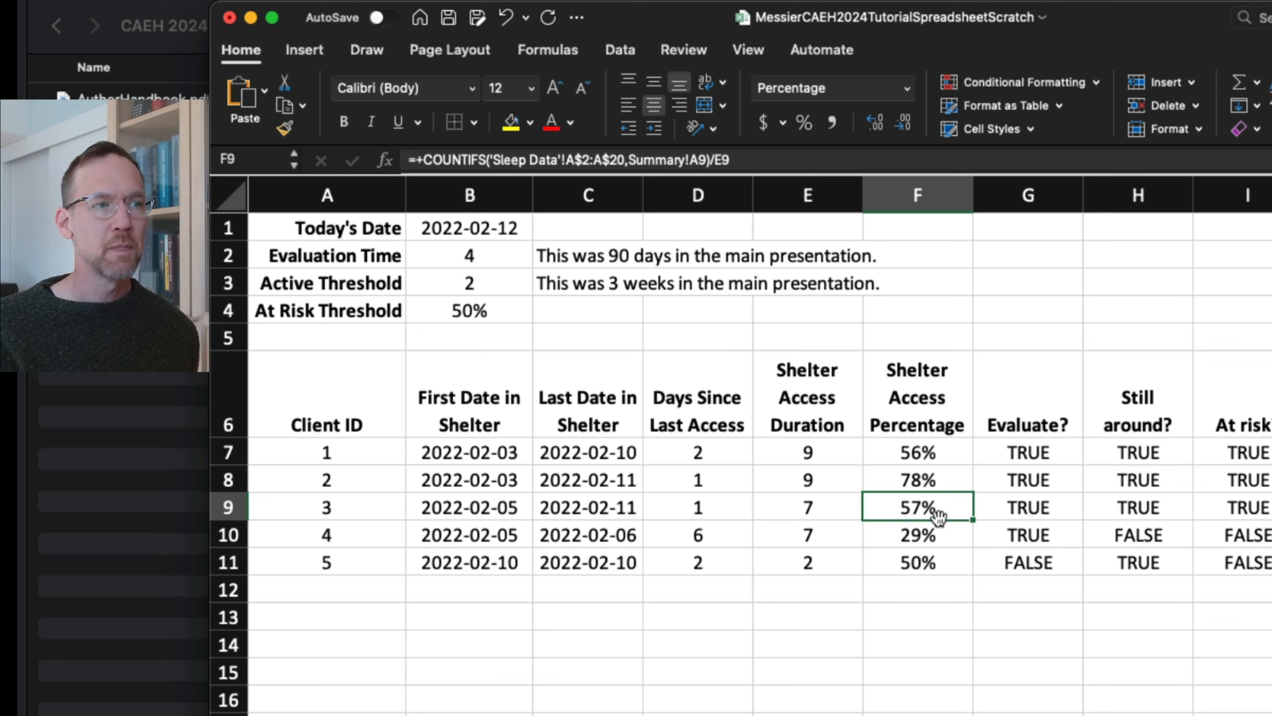
{"action": "key", "text": "Down"}
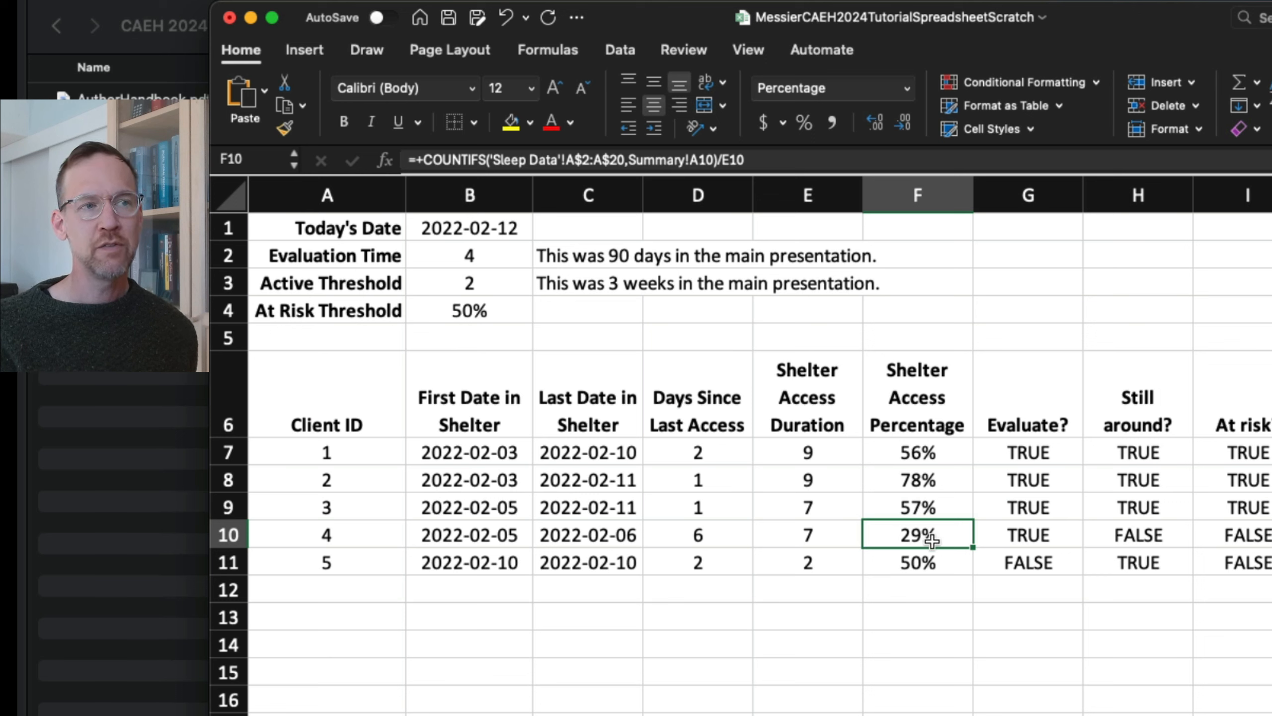
{"action": "left_click", "coordinate": [1127, 531]}
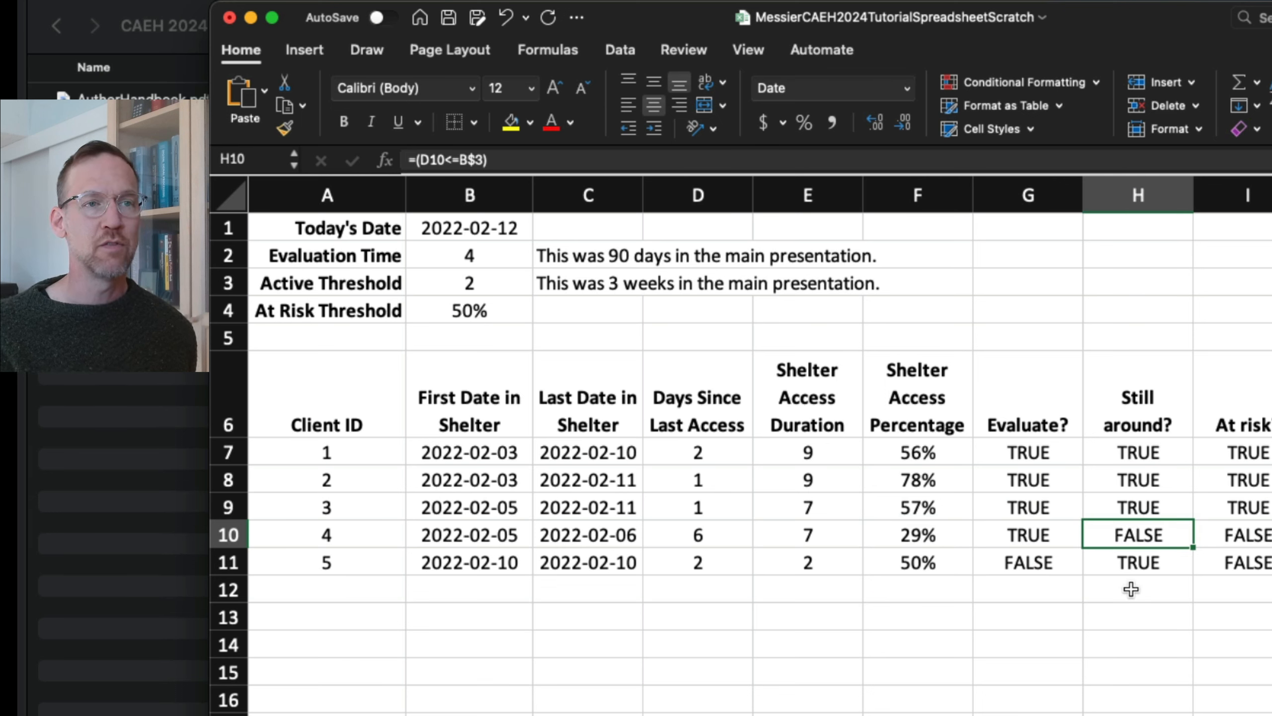
{"action": "left_click", "coordinate": [1237, 535]}
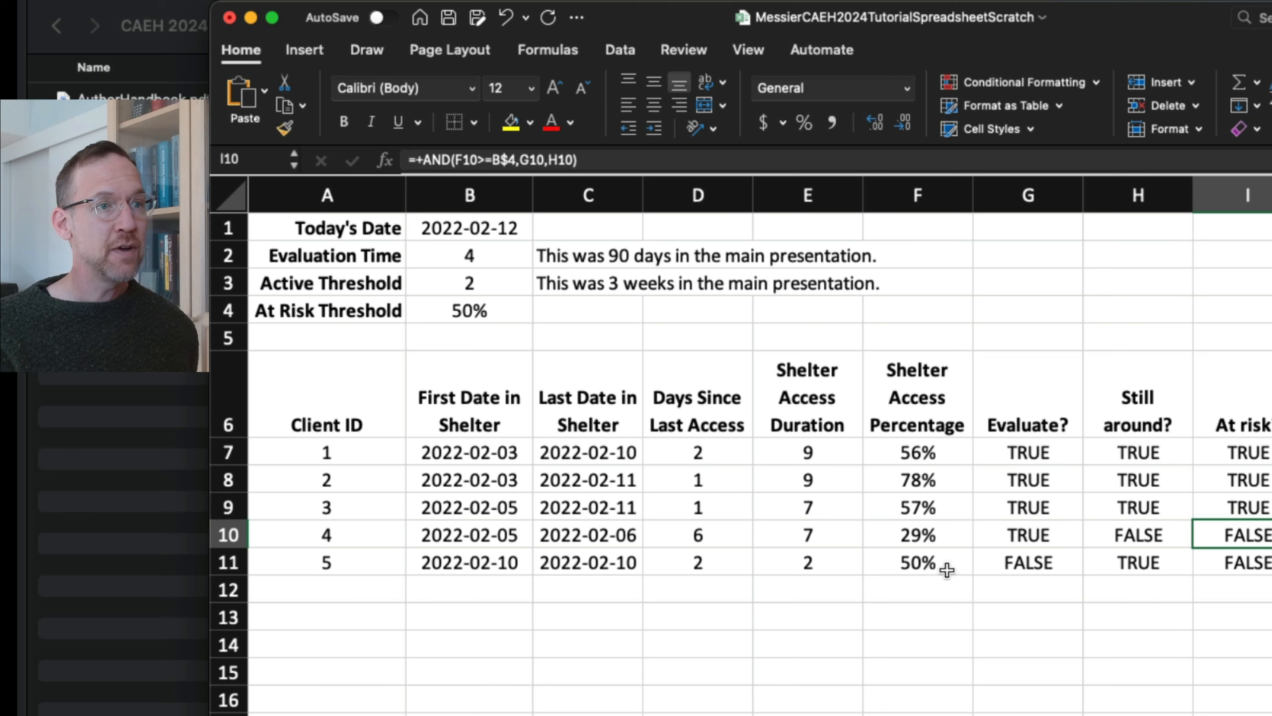
{"action": "left_click", "coordinate": [924, 564]}
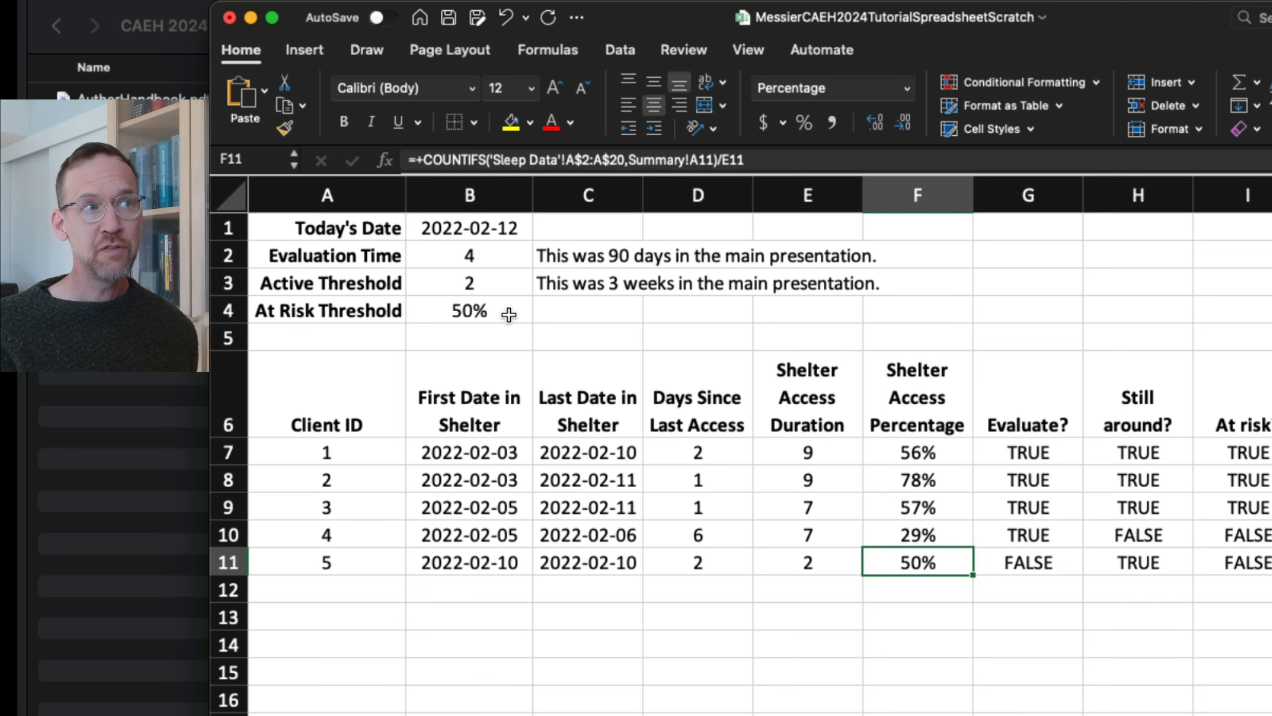
{"action": "left_click", "coordinate": [1142, 562]}
{"action": "left_click", "coordinate": [717, 558]}
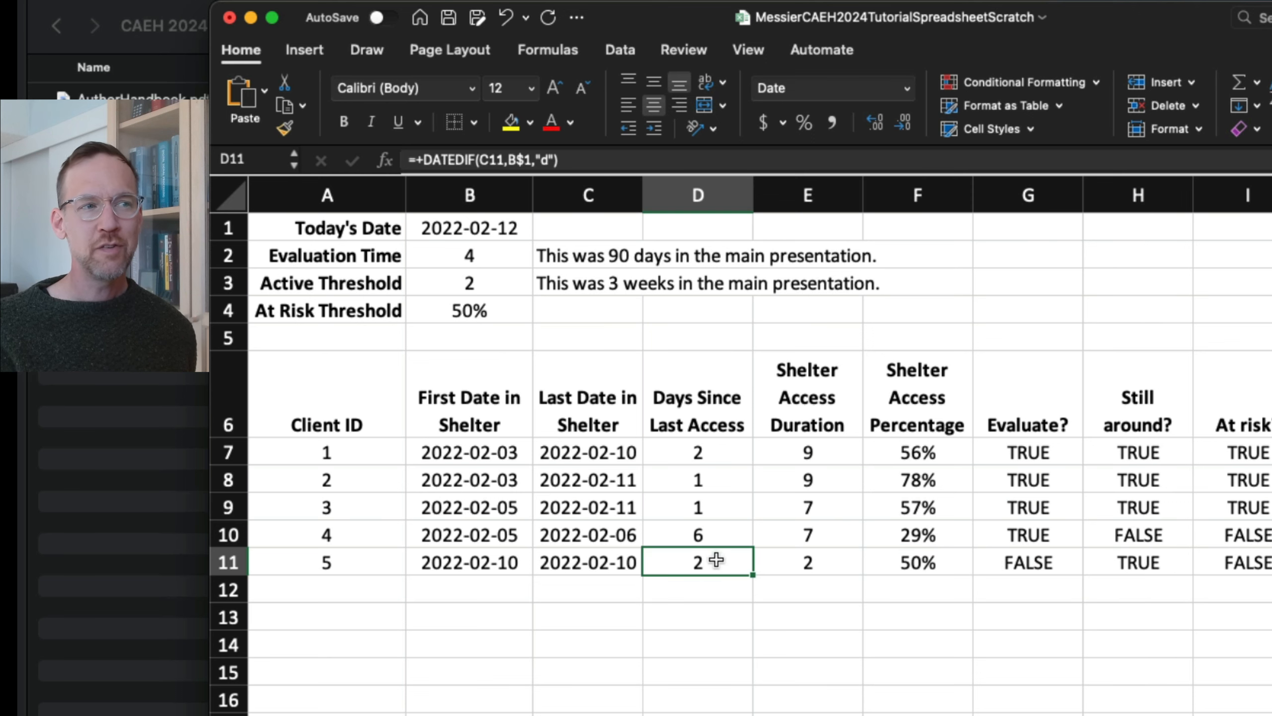